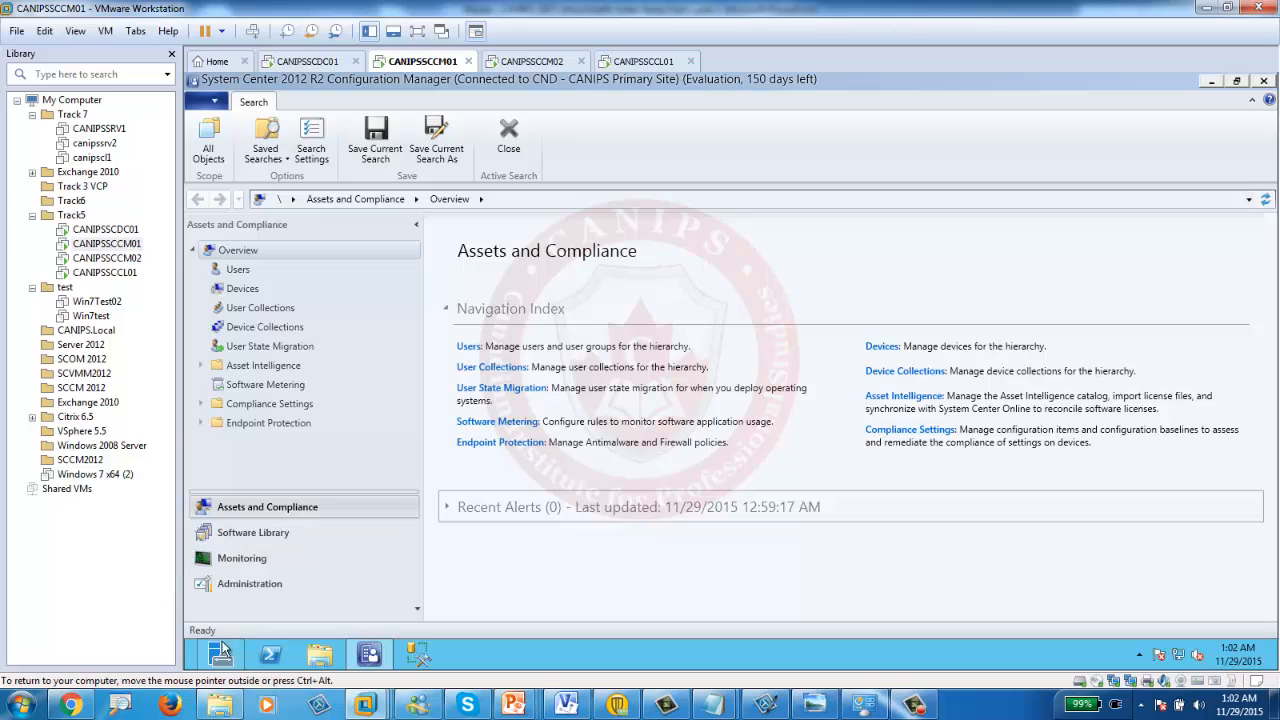
# In Server Manager, start adding roles to CANIPSSCCM01.canips.pri and select the DHCP Server role with its required management tools
pyautogui.click(221, 655)
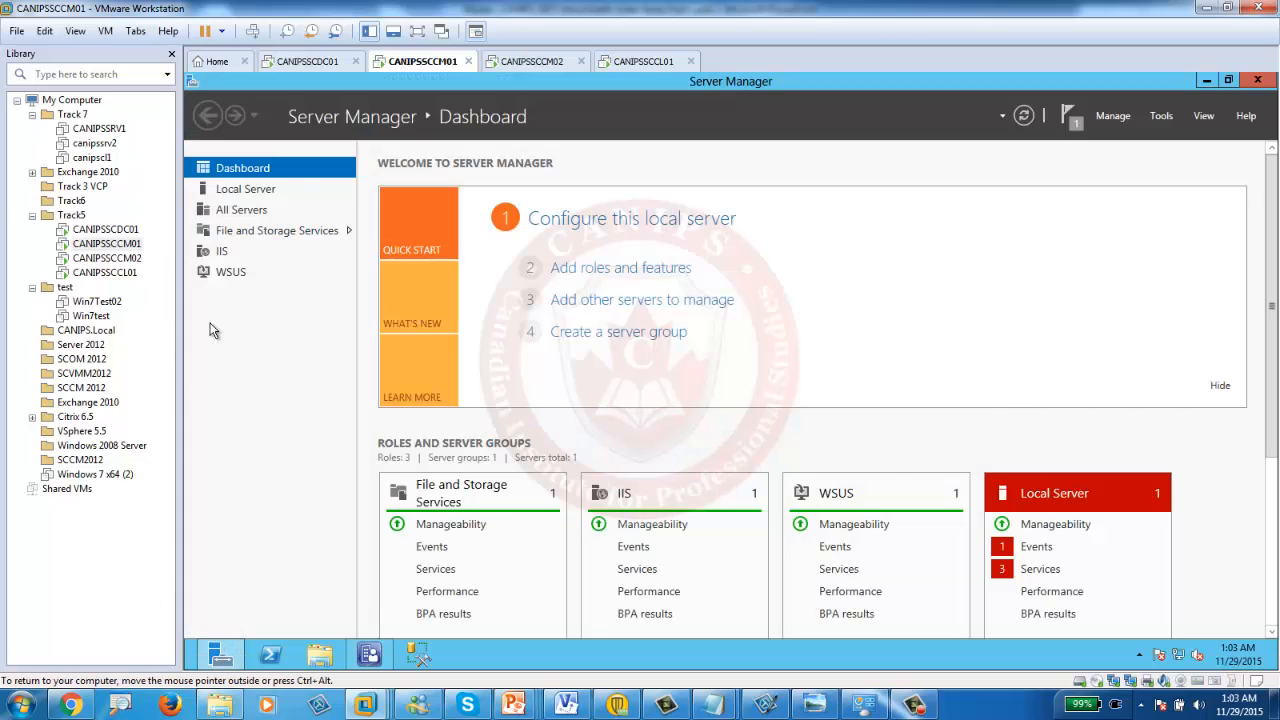
pyautogui.click(576, 268)
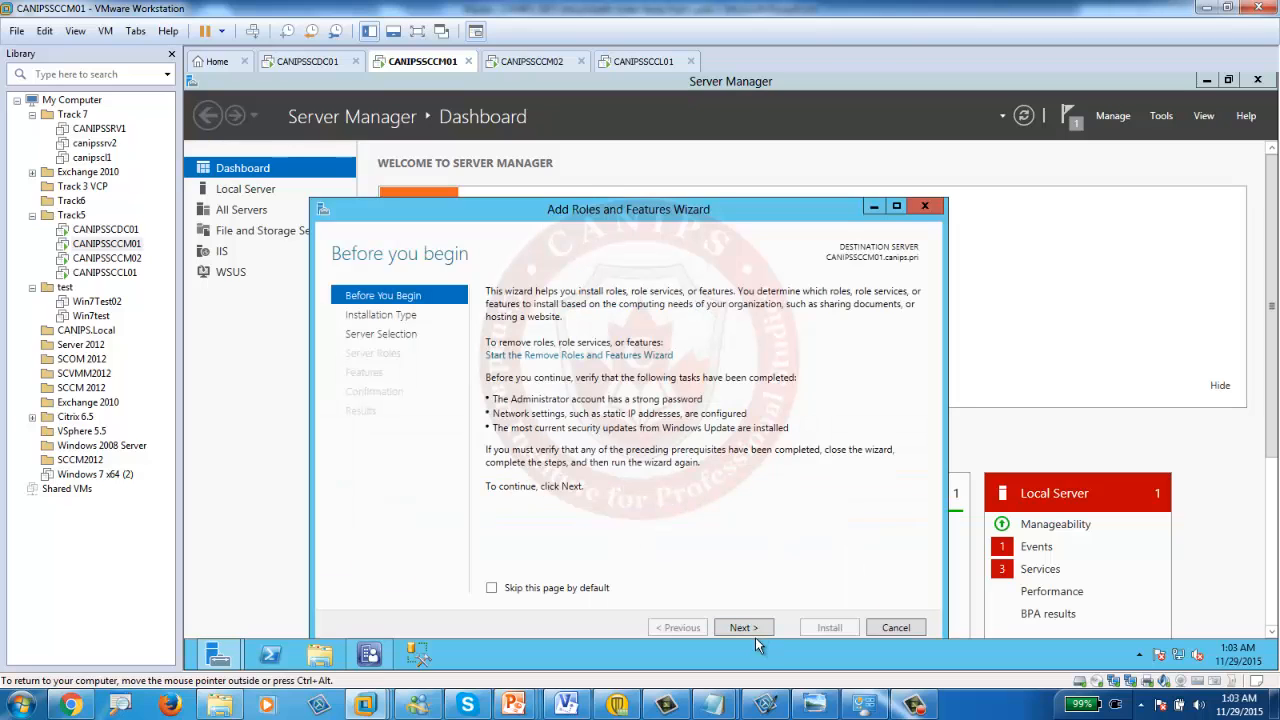
pyautogui.click(749, 630)
pyautogui.click(745, 627)
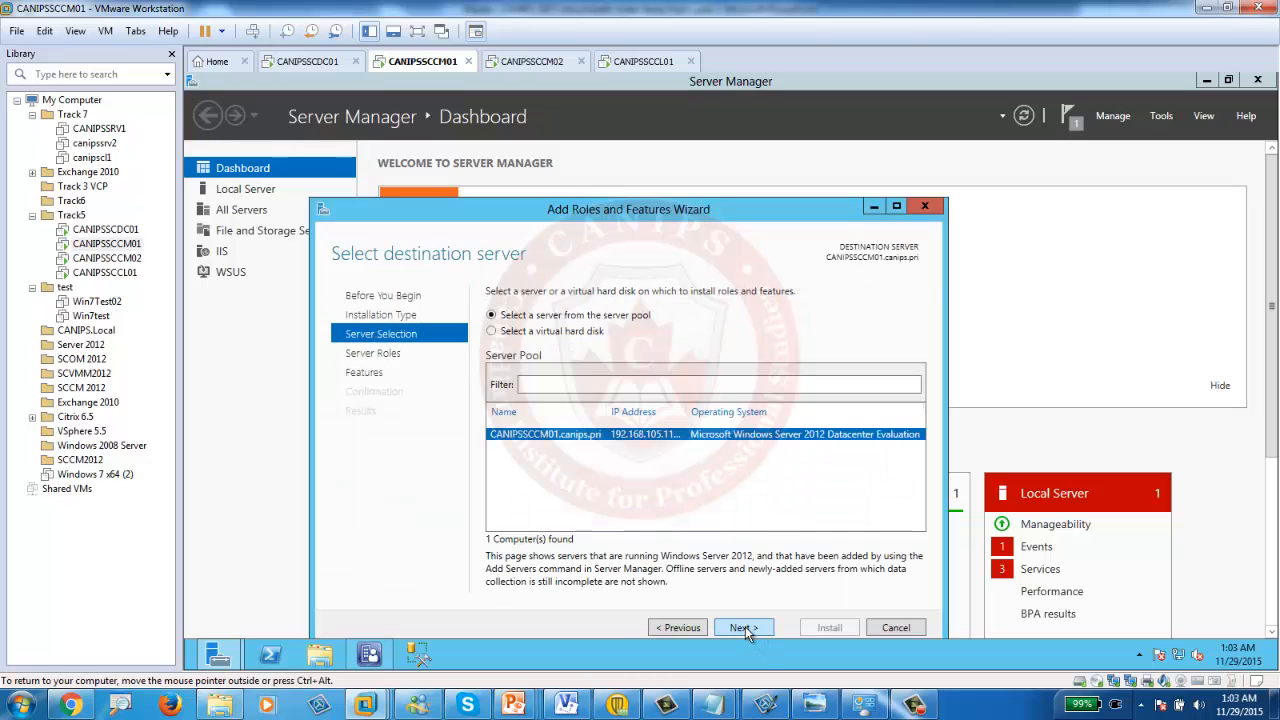
pyautogui.click(745, 627)
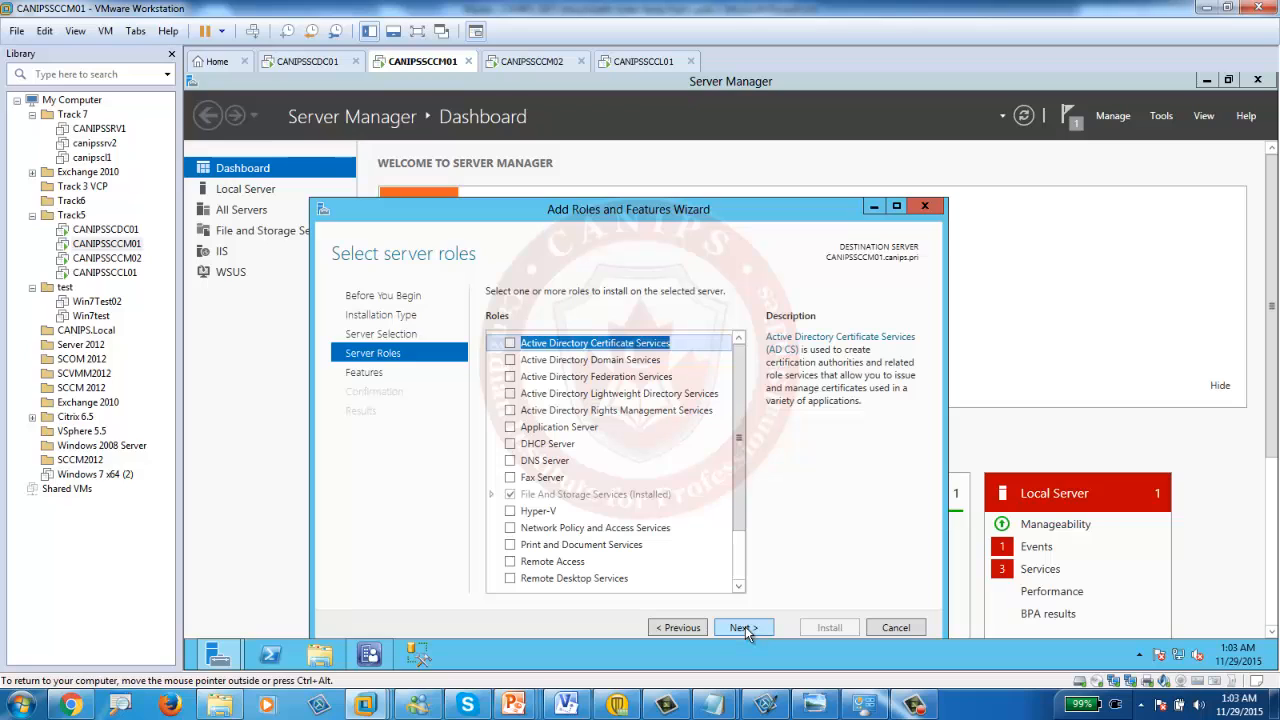
pyautogui.click(512, 446)
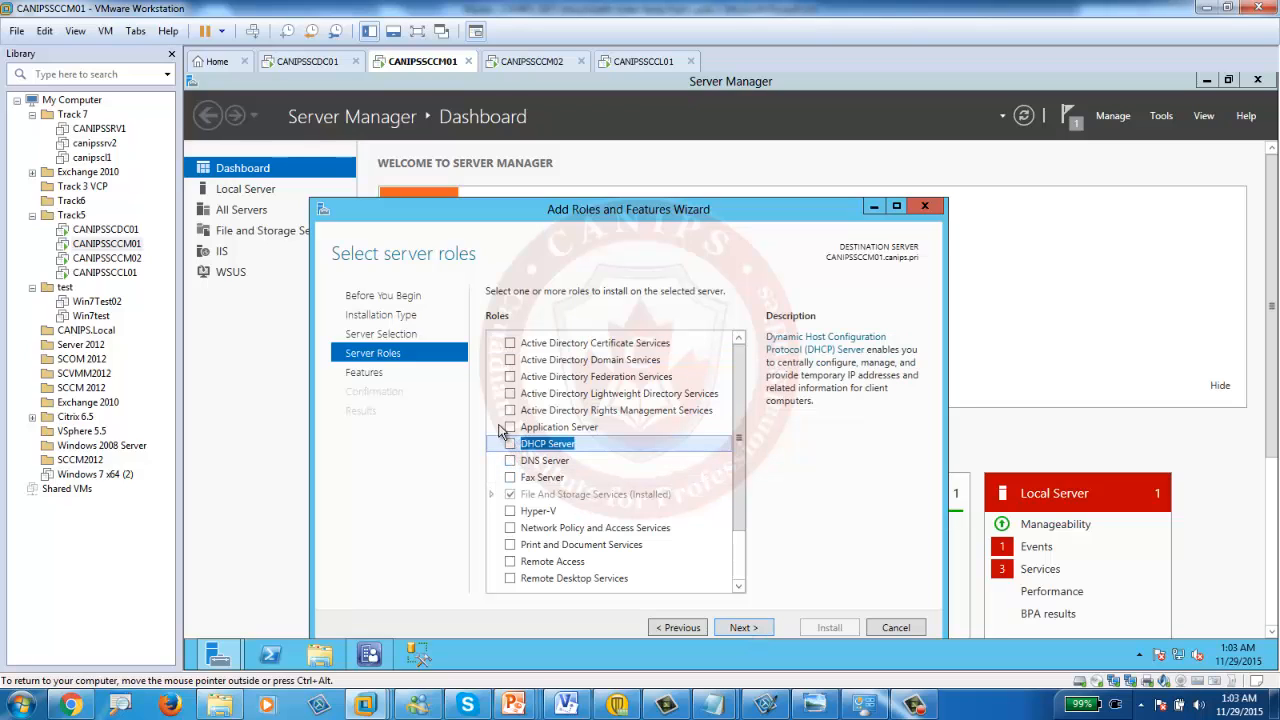
pyautogui.click(511, 445)
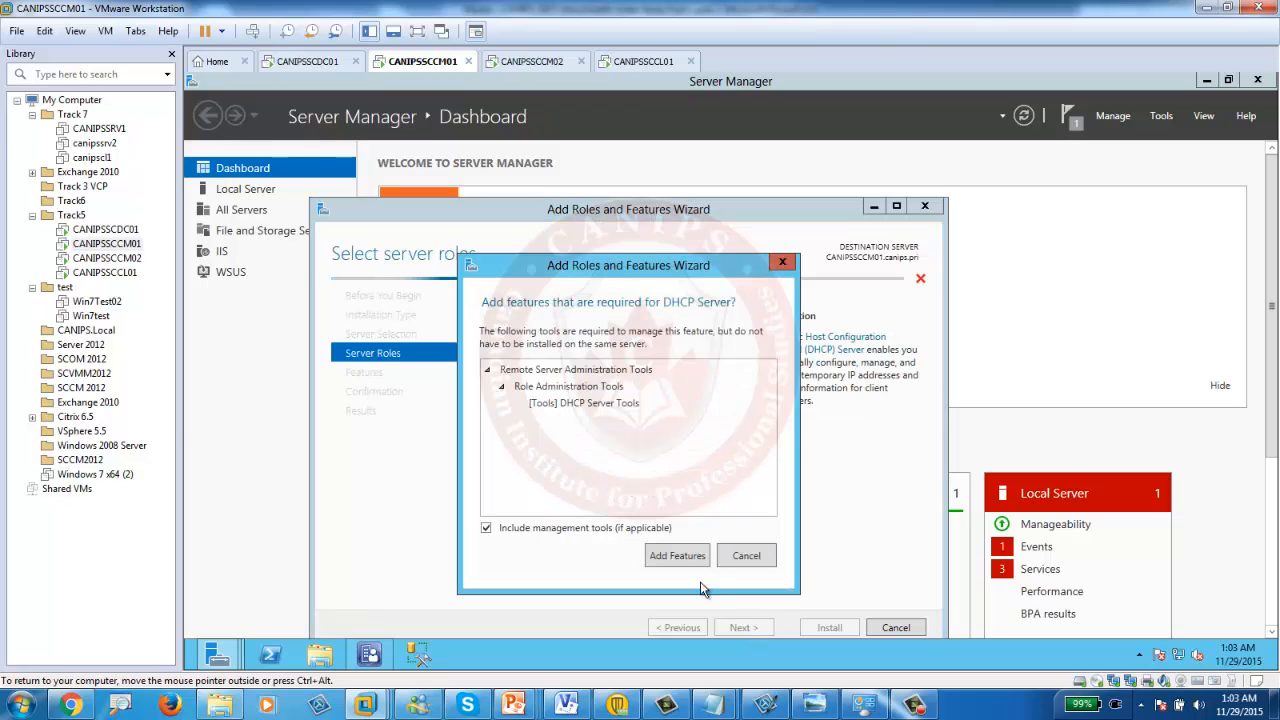
pyautogui.click(672, 556)
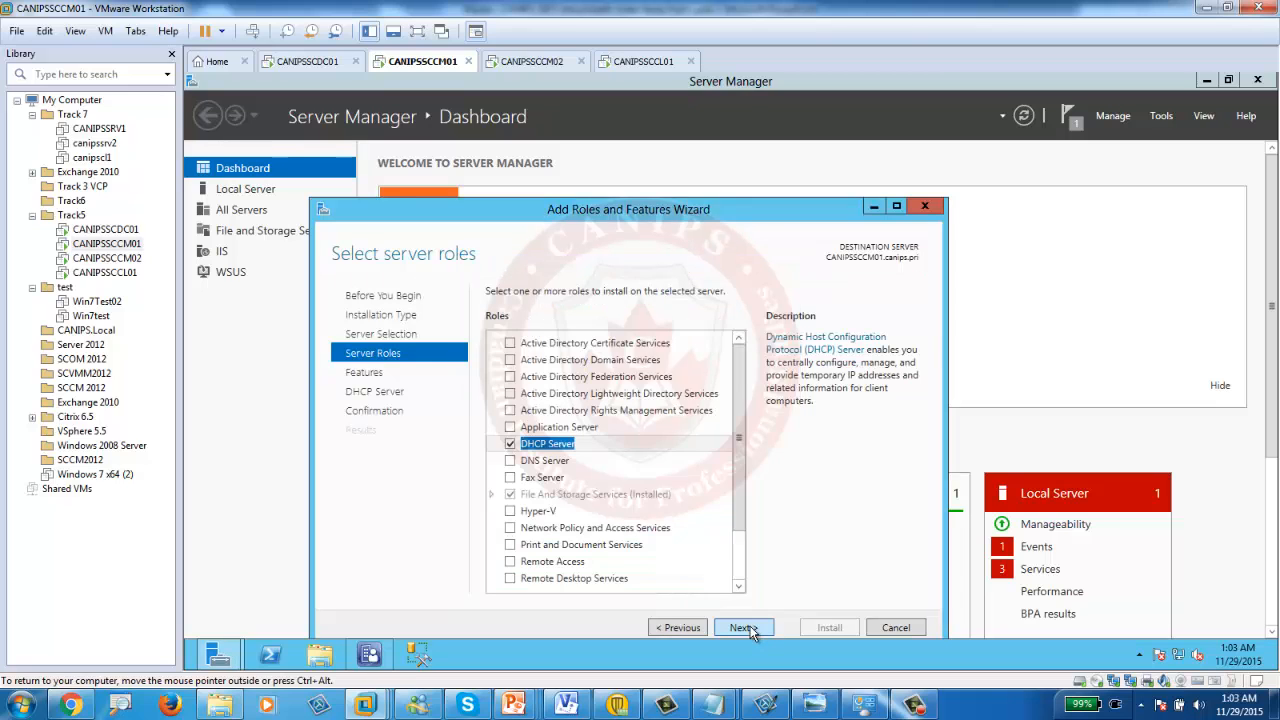
# Install the DHCP Server role with default features, allowing the destination server to restart automatically if required
pyautogui.click(750, 628)
pyautogui.click(750, 627)
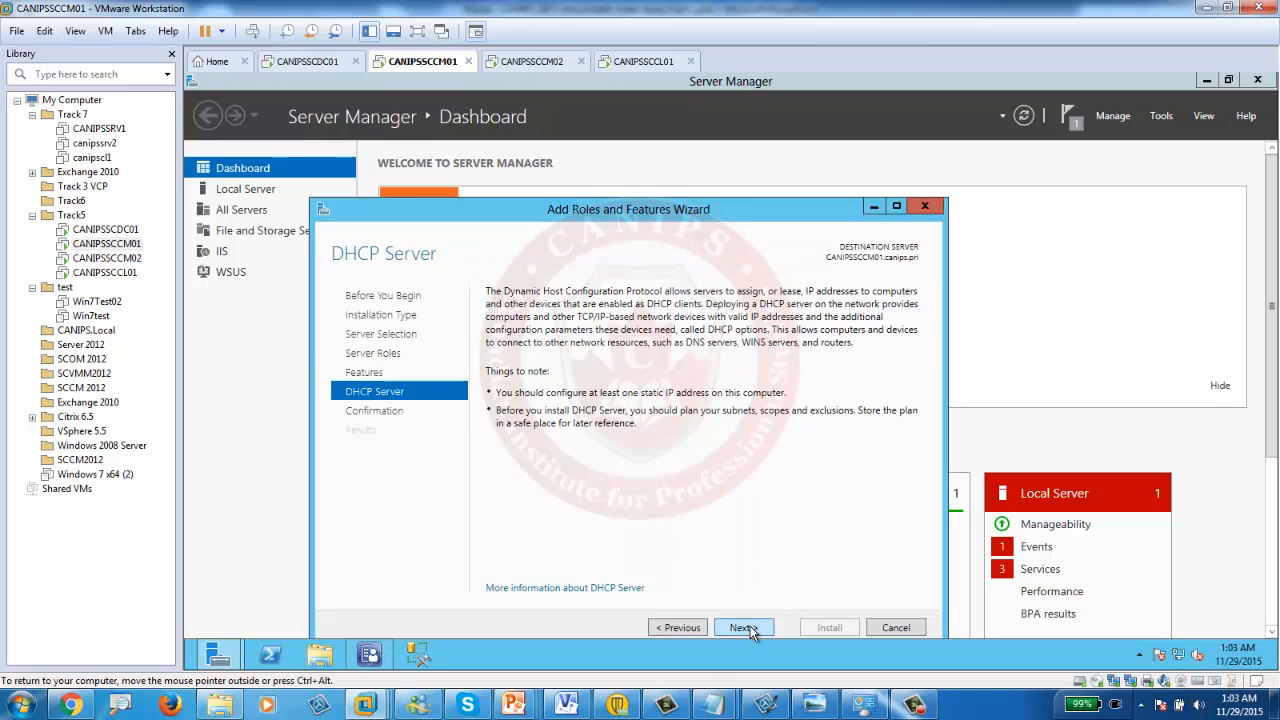
pyautogui.click(750, 627)
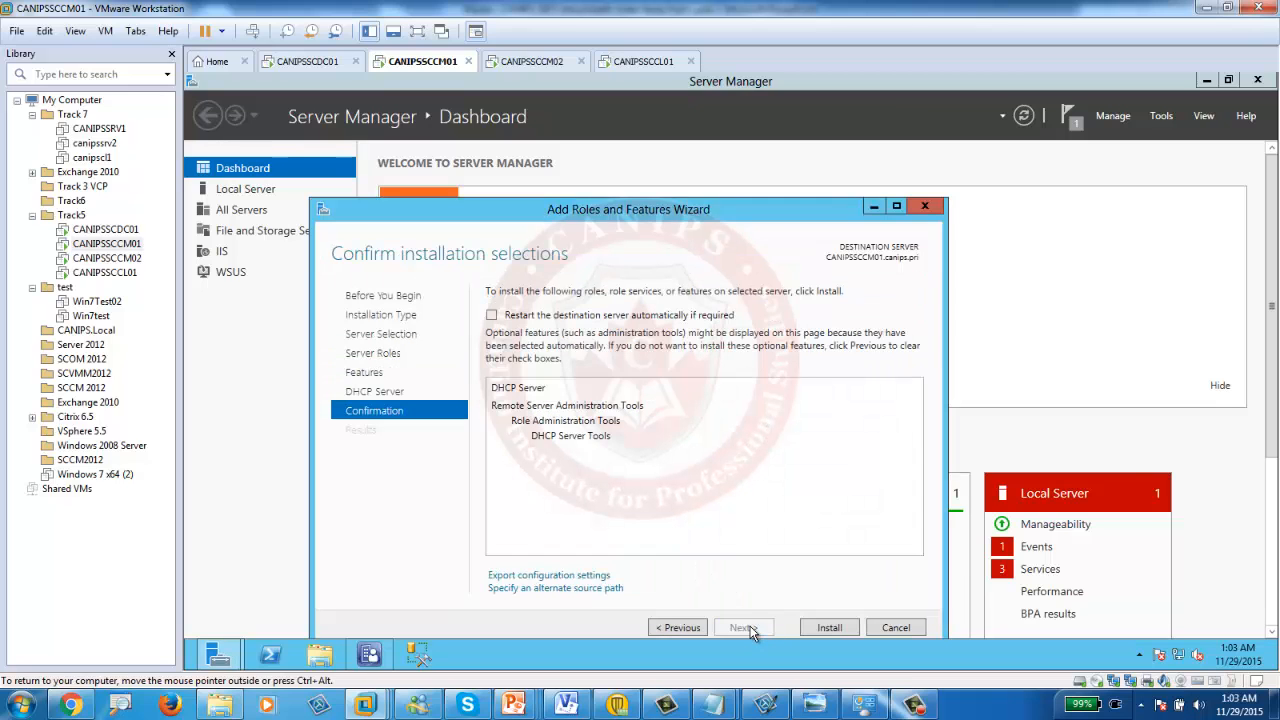
pyautogui.click(492, 316)
pyautogui.click(784, 421)
pyautogui.click(832, 630)
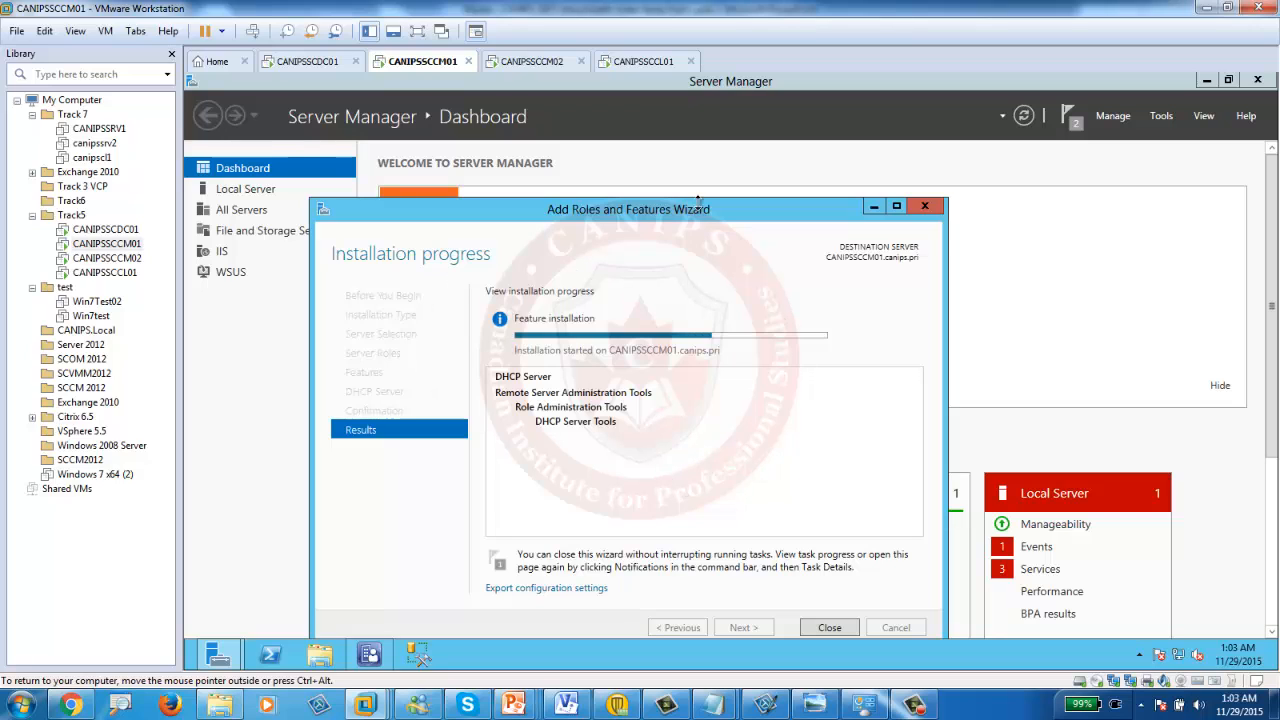
pyautogui.moveTo(665, 215); pyautogui.dragTo(752, 183)
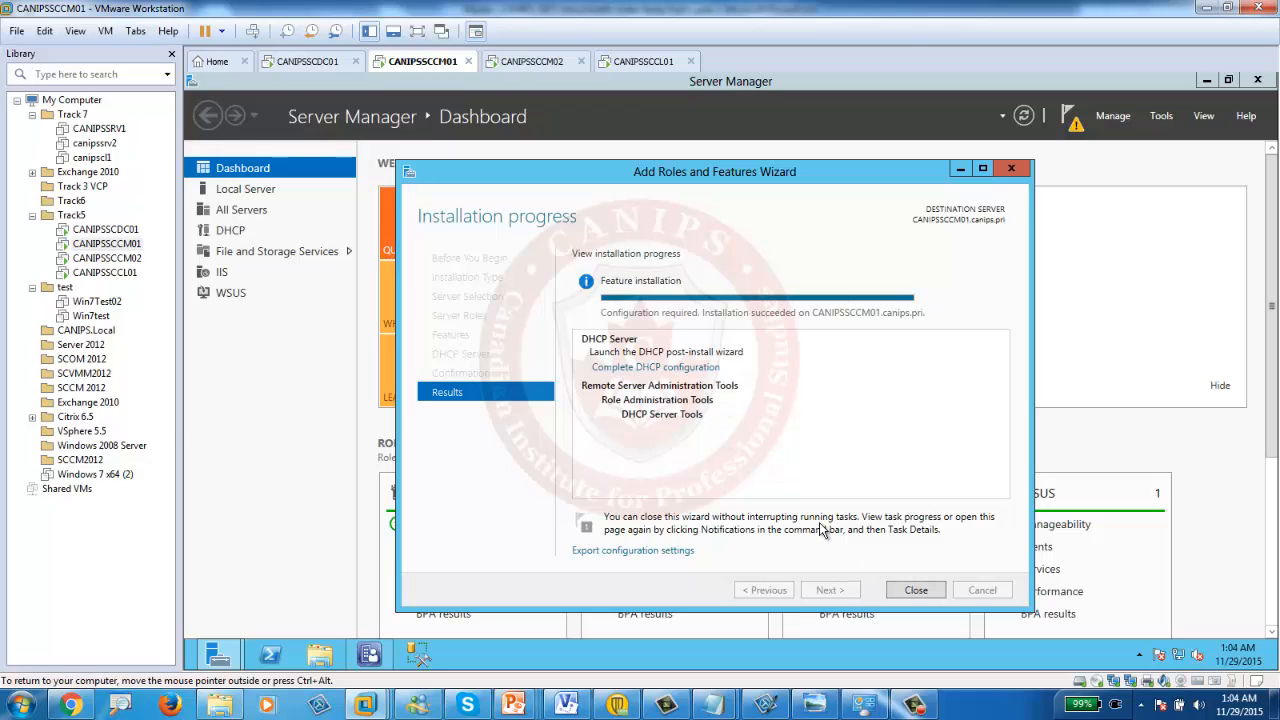
# Run the DHCP post-install configuration with the prefilled domain administrator credentials, and close both wizards
pyautogui.click(656, 367)
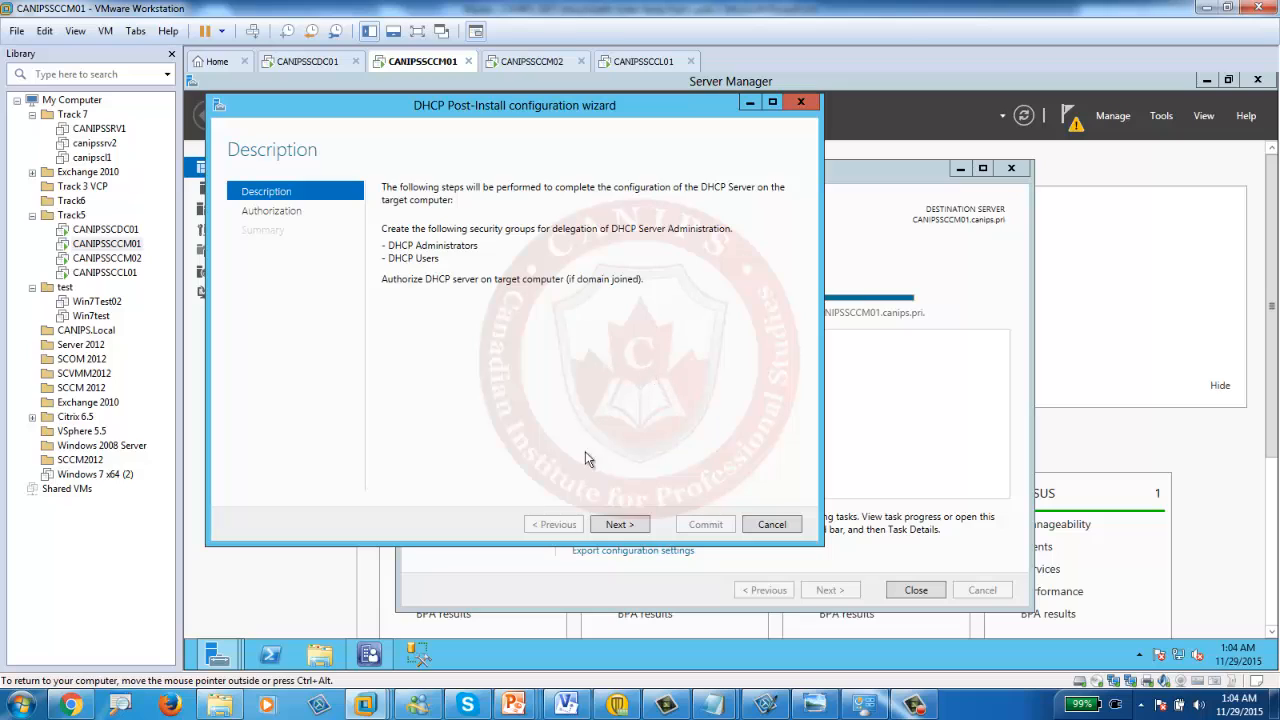
pyautogui.click(622, 522)
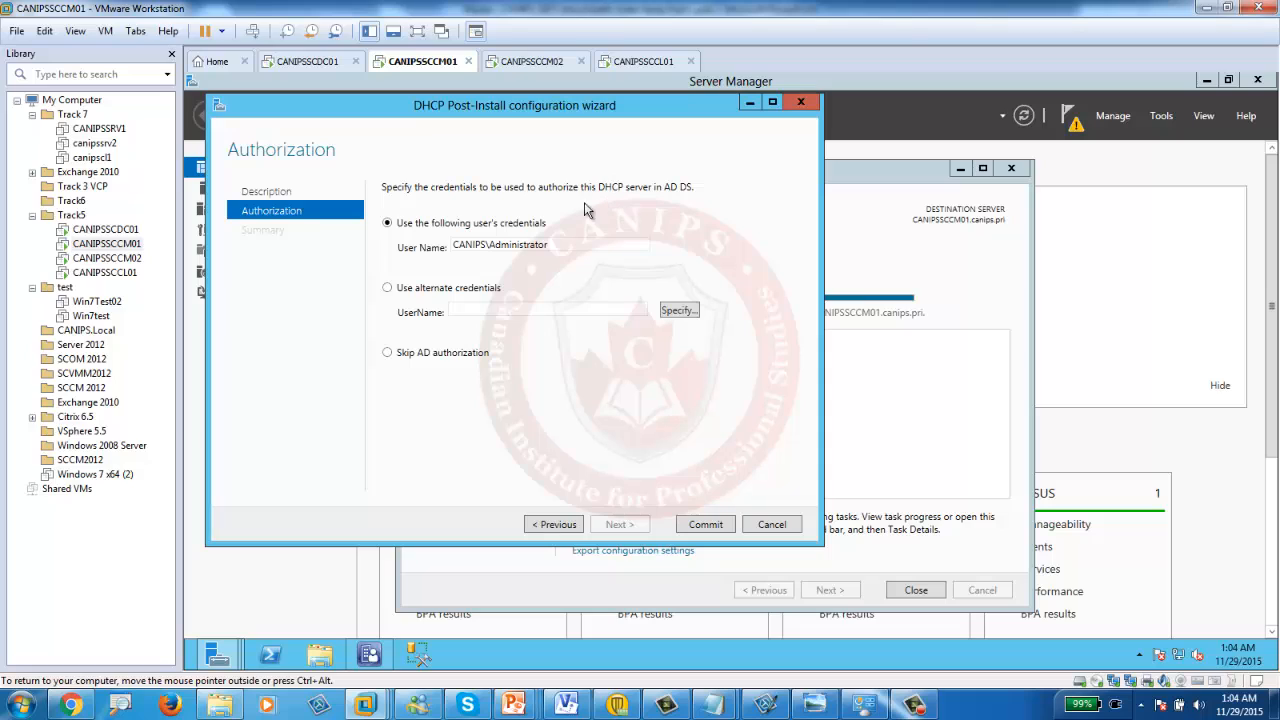
pyautogui.doubleClick(507, 250)
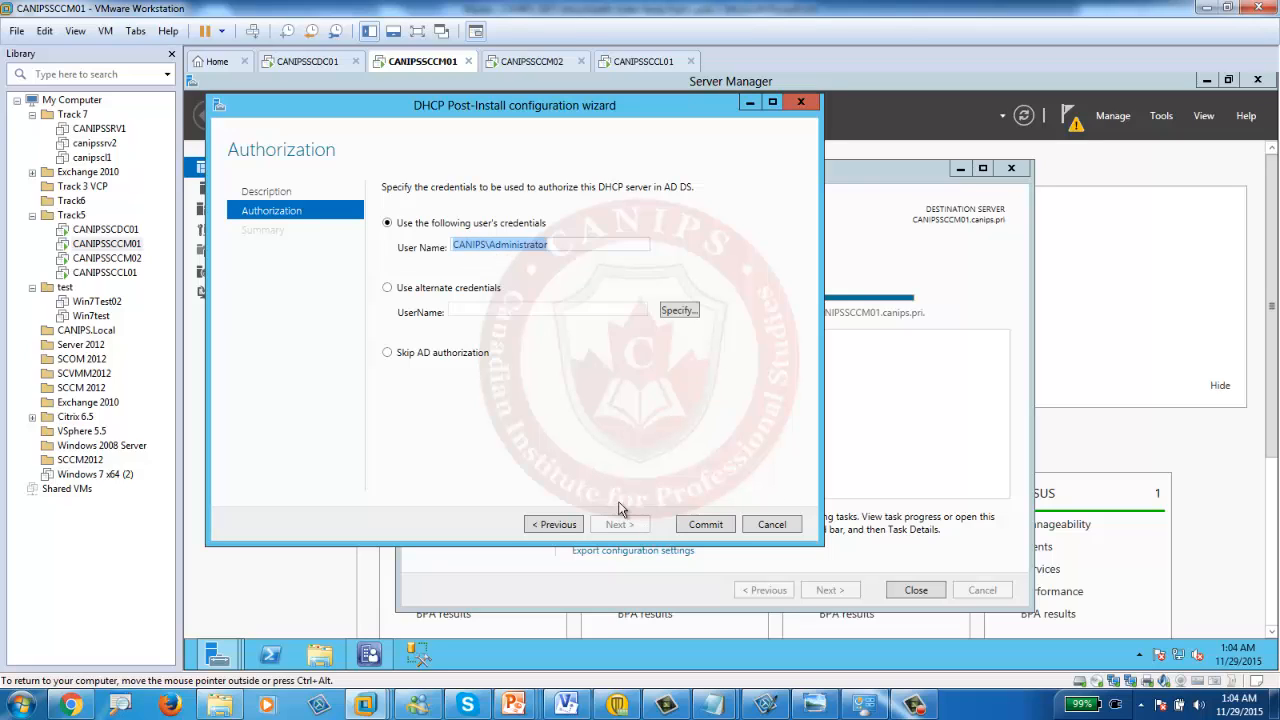
pyautogui.click(706, 530)
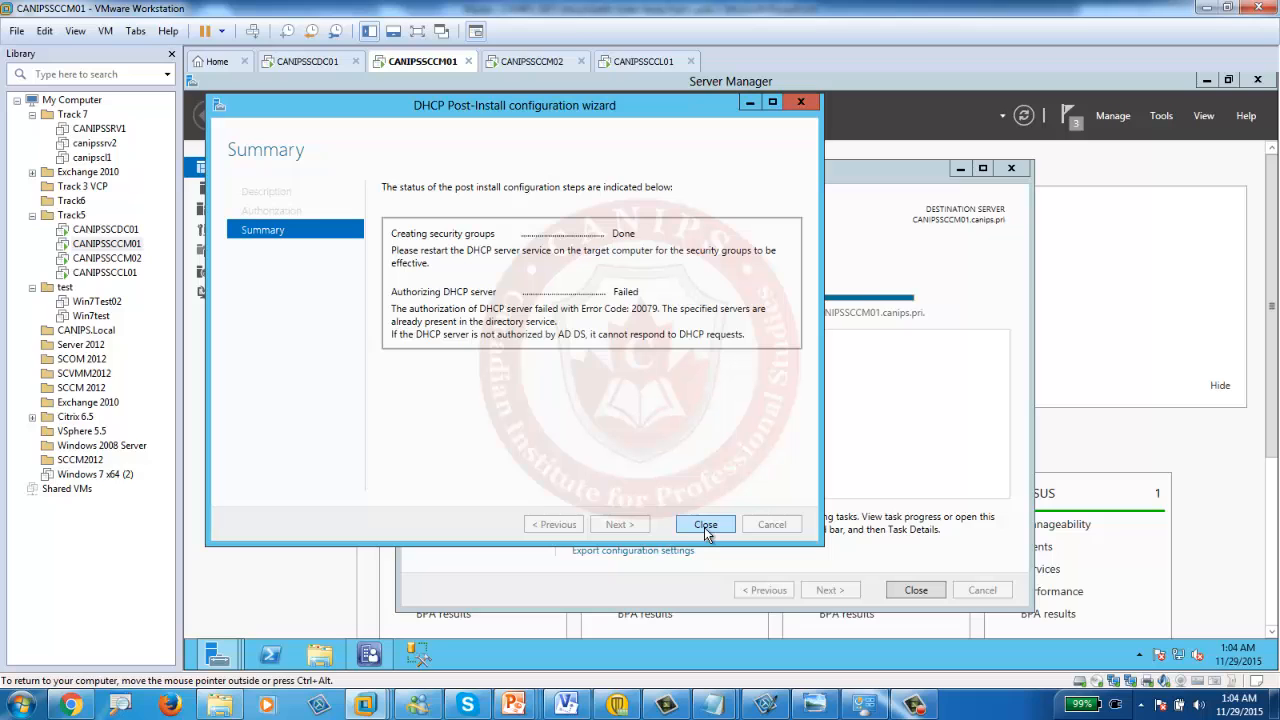
pyautogui.click(706, 525)
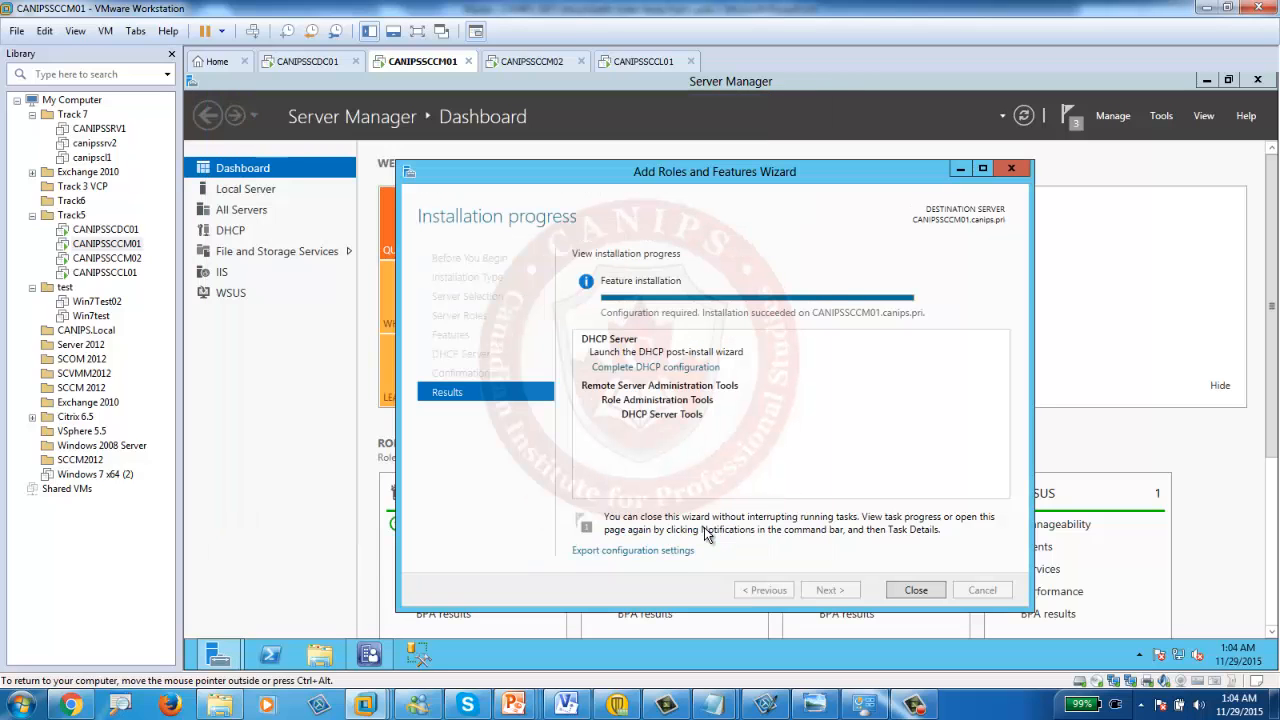
pyautogui.click(914, 591)
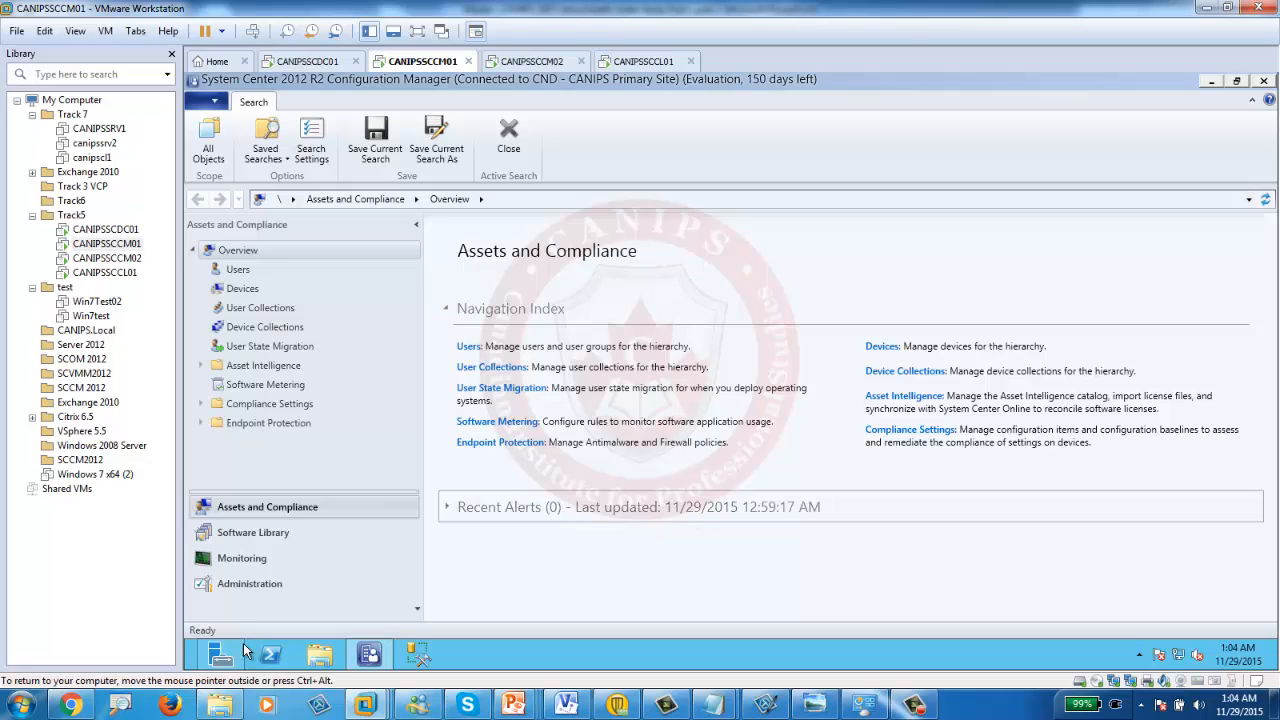
# Open DHCP Manager for CANIPSSCCM01 from Server Manager, maximize it and expand the server node
pyautogui.moveTo(214, 666)
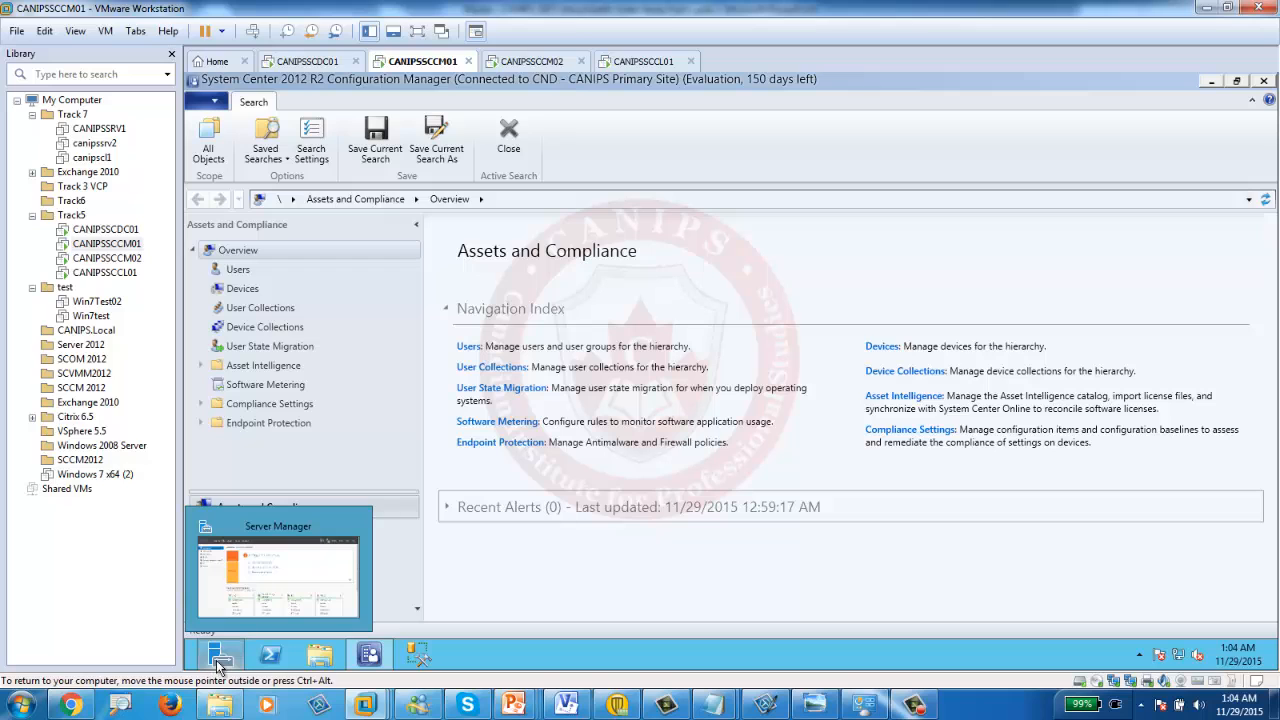
pyautogui.click(249, 585)
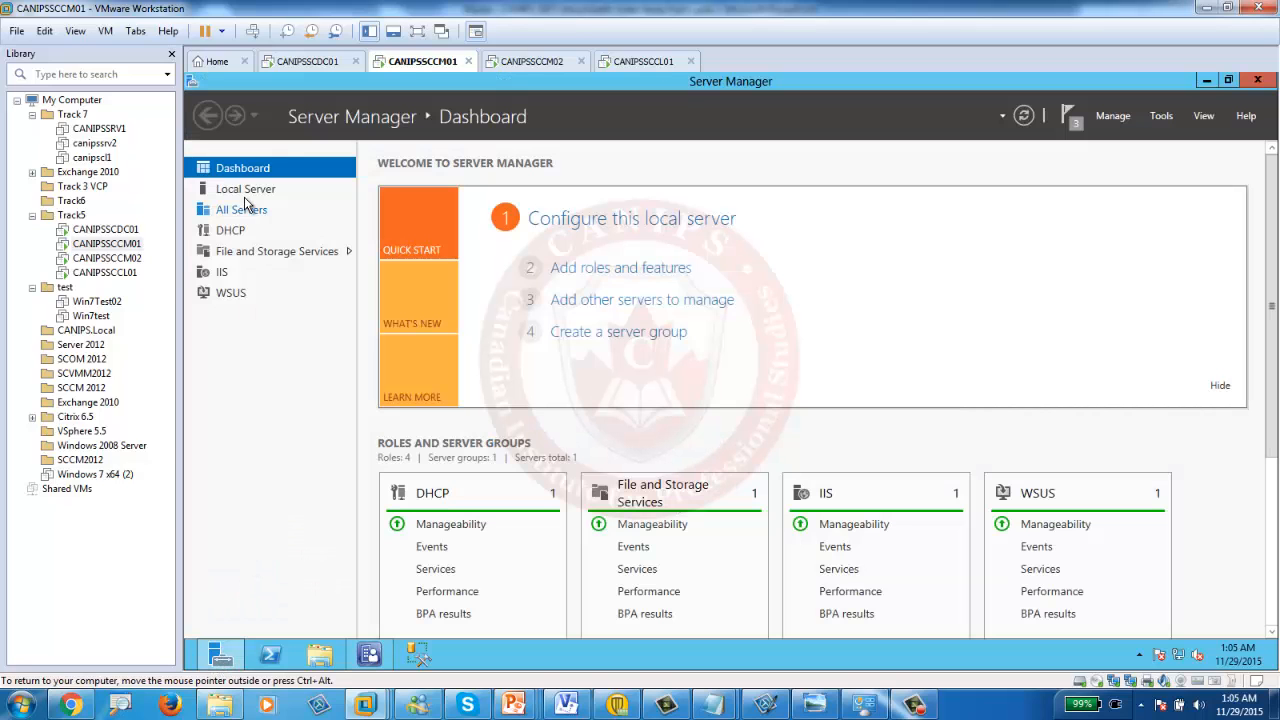
pyautogui.click(231, 238)
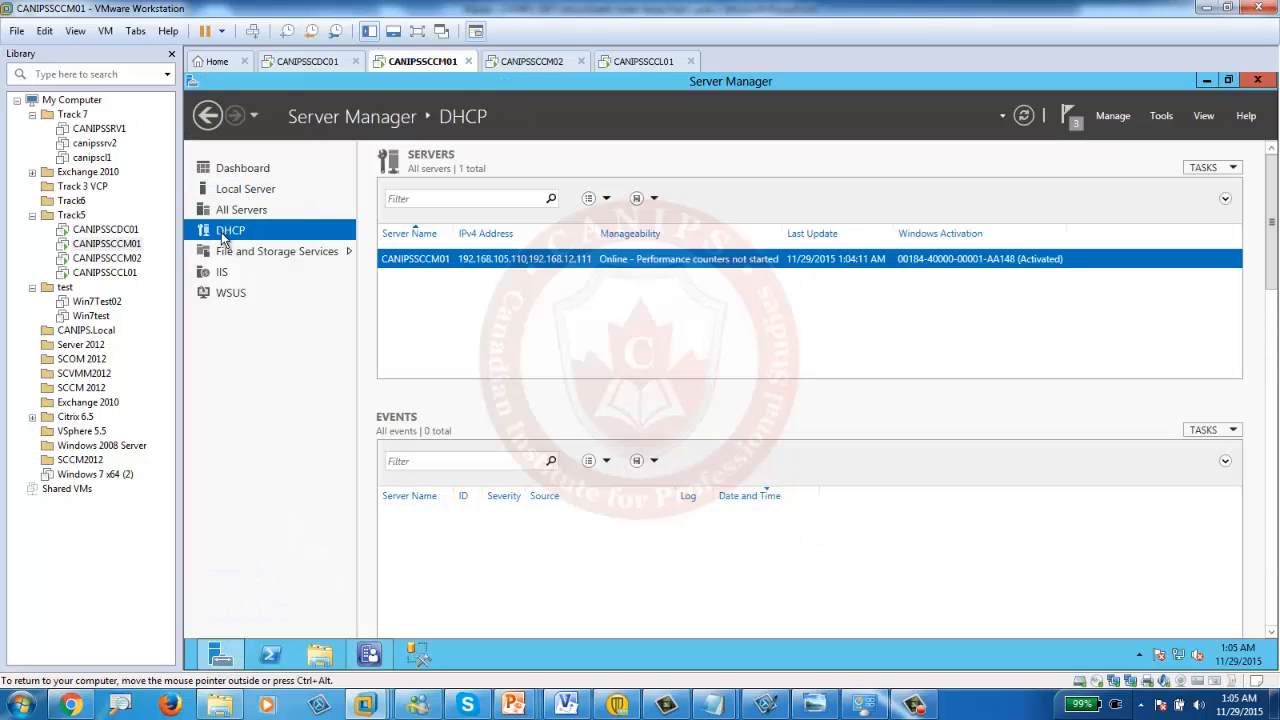
pyautogui.rightClick(546, 256)
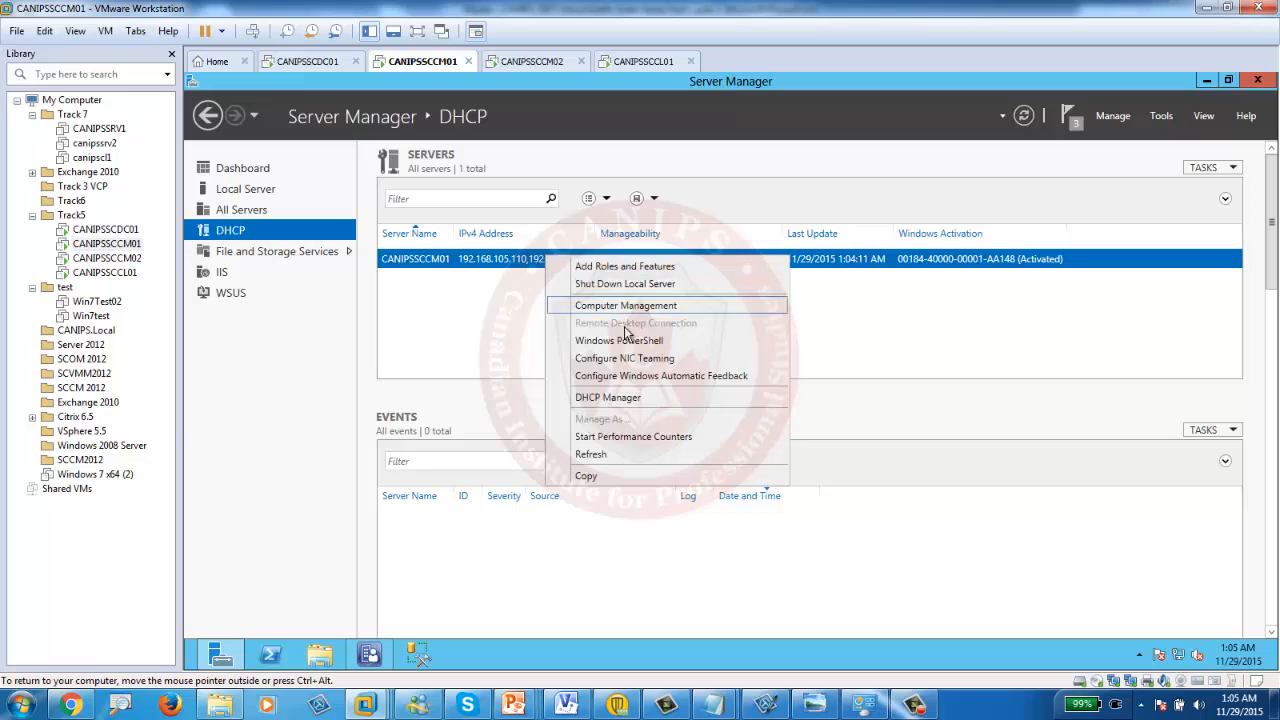
pyautogui.click(630, 398)
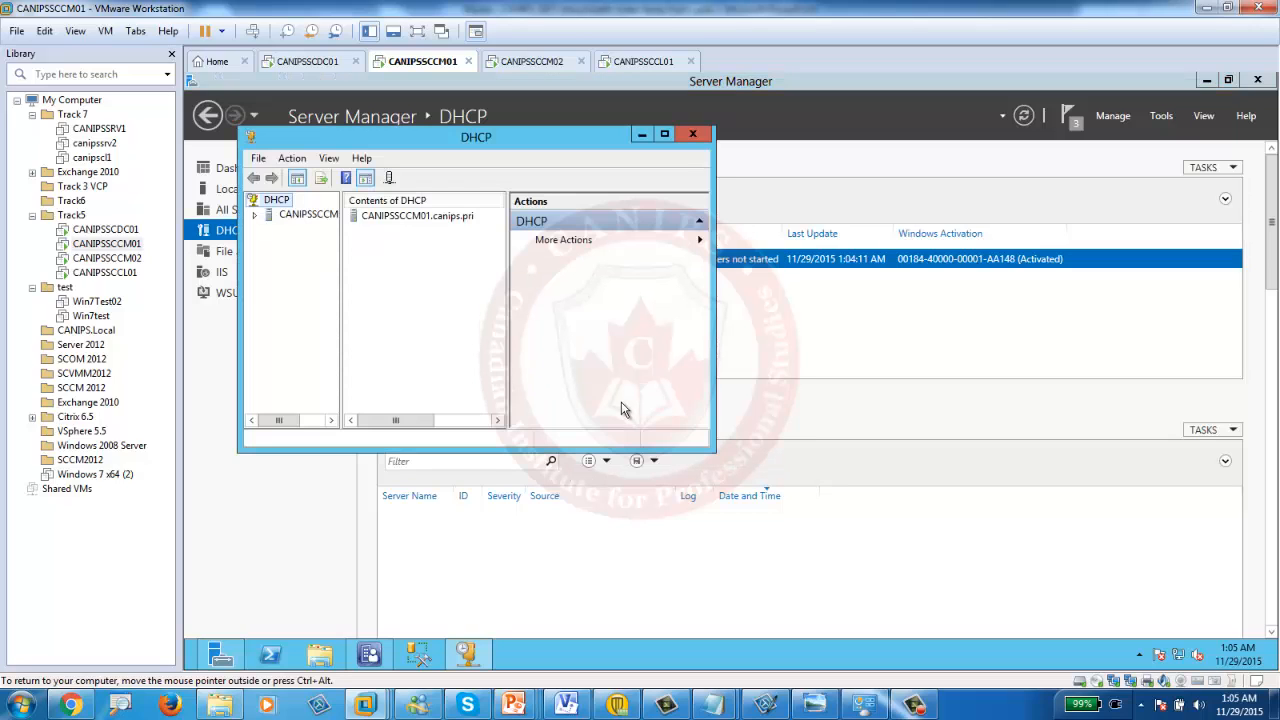
pyautogui.click(256, 215)
pyautogui.doubleClick(481, 136)
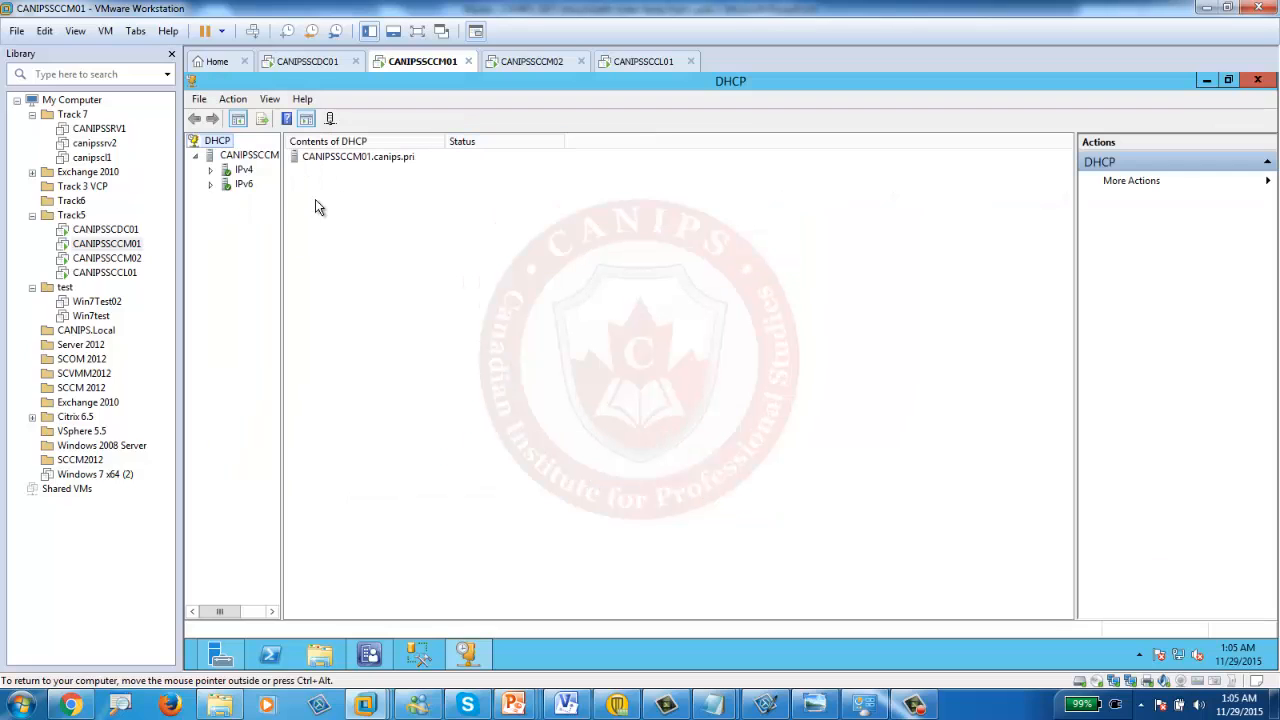
# Delete the existing active IPv4 scope 192.168.105.0 CANIPSBuilding1 from the DHCP server
pyautogui.click(212, 170)
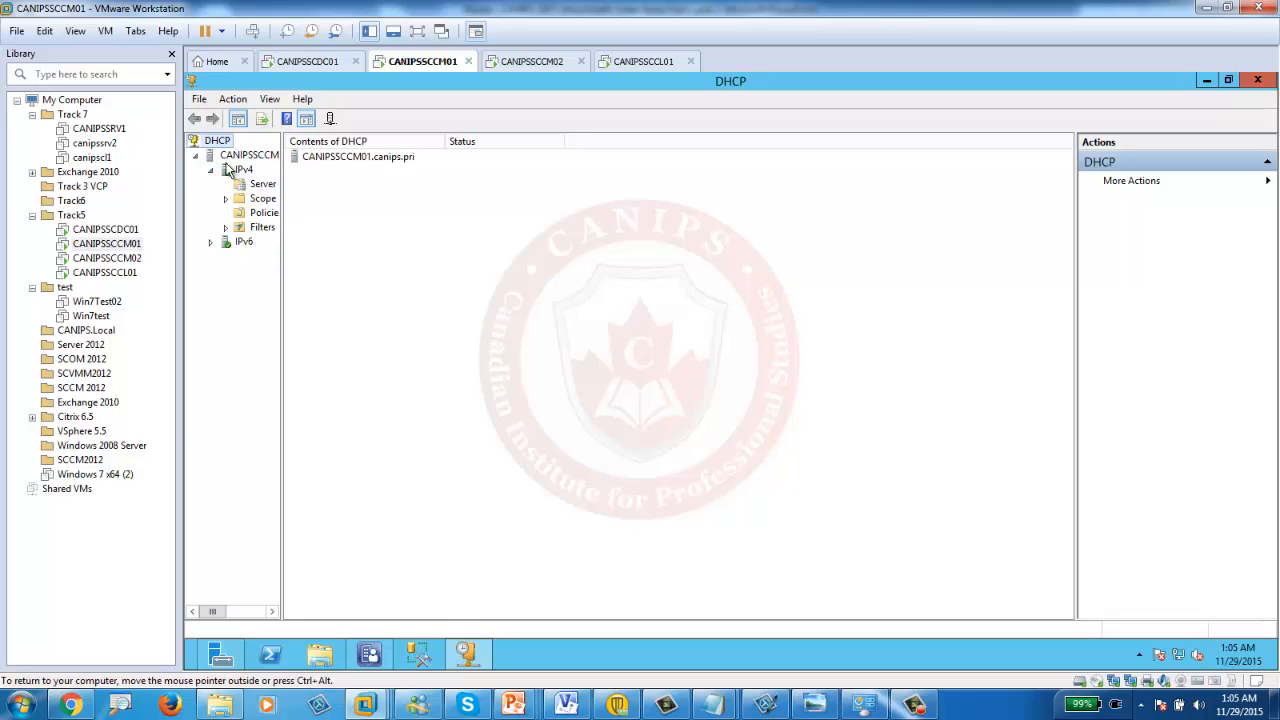
pyautogui.click(241, 170)
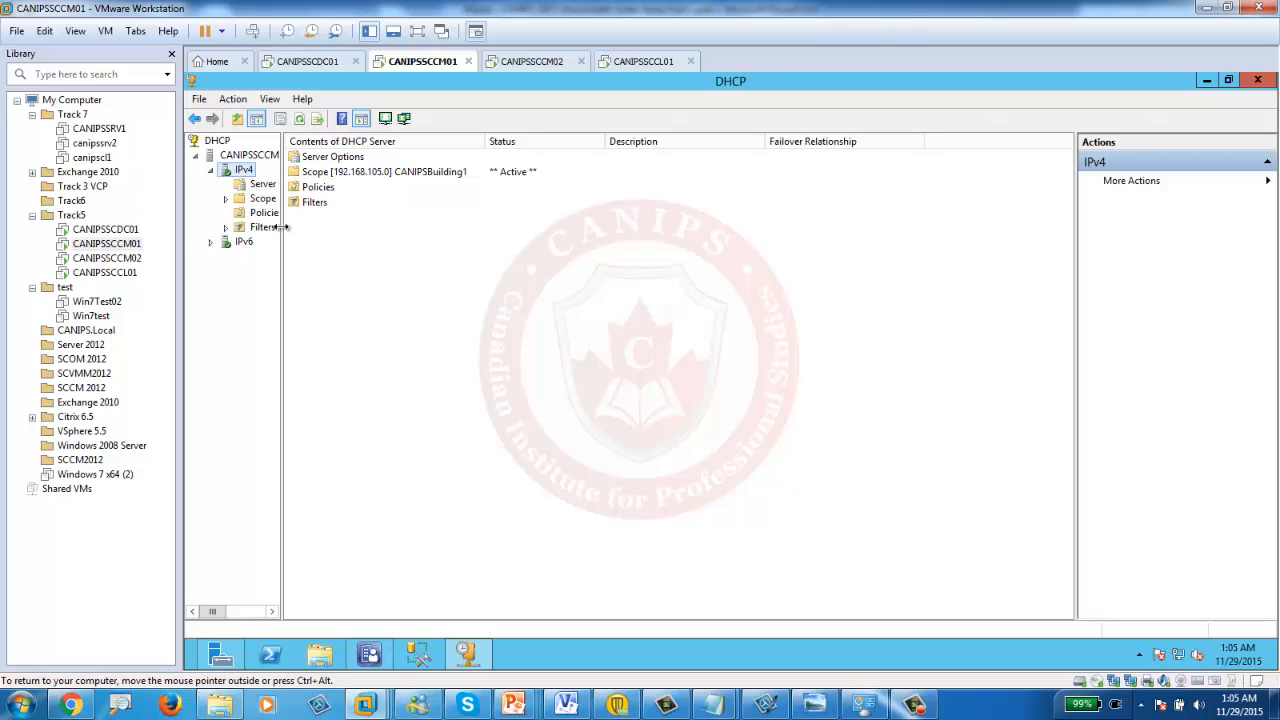
pyautogui.moveTo(282, 233); pyautogui.dragTo(340, 233)
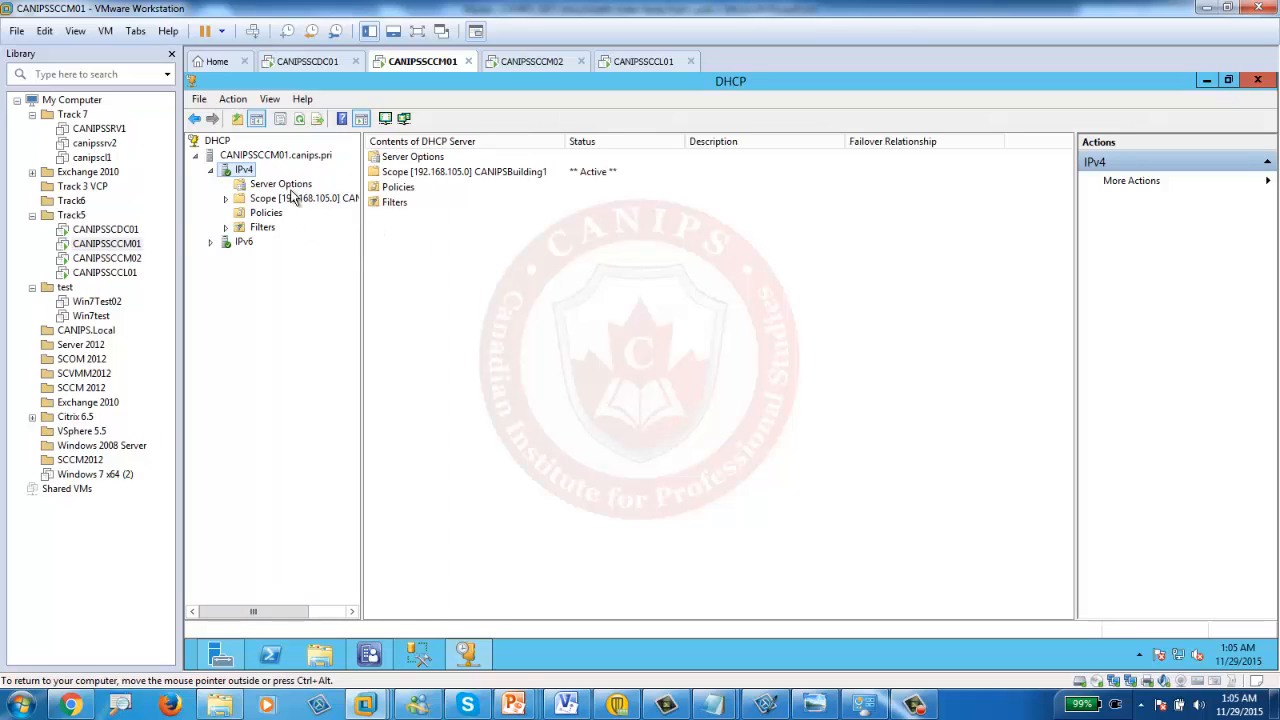
pyautogui.click(291, 197)
pyautogui.click(283, 184)
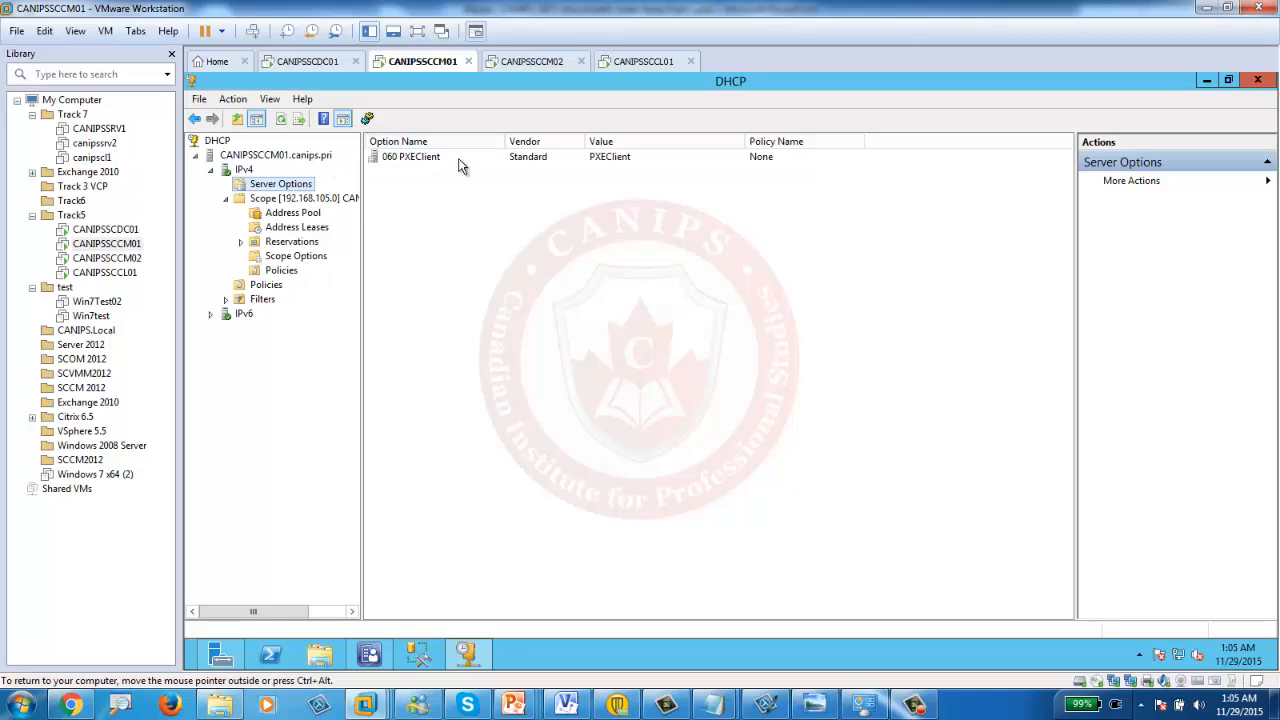
pyautogui.click(268, 199)
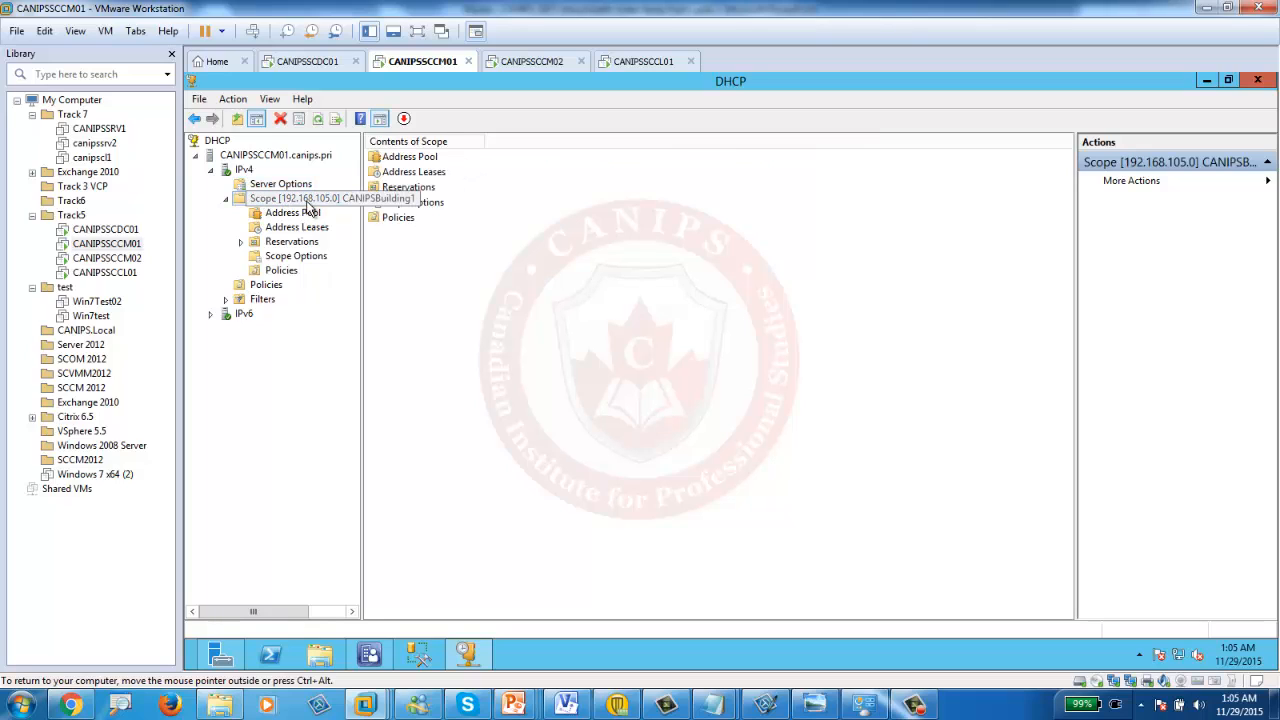
pyautogui.rightClick(309, 205)
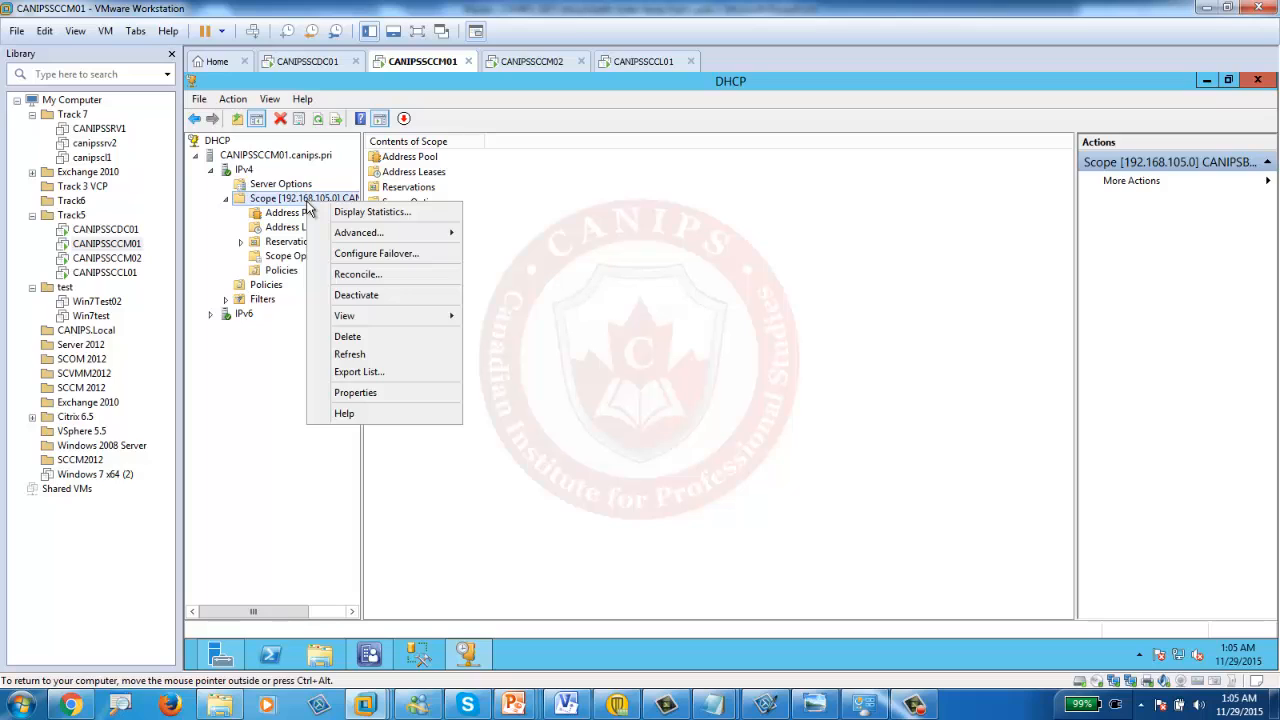
pyautogui.click(347, 337)
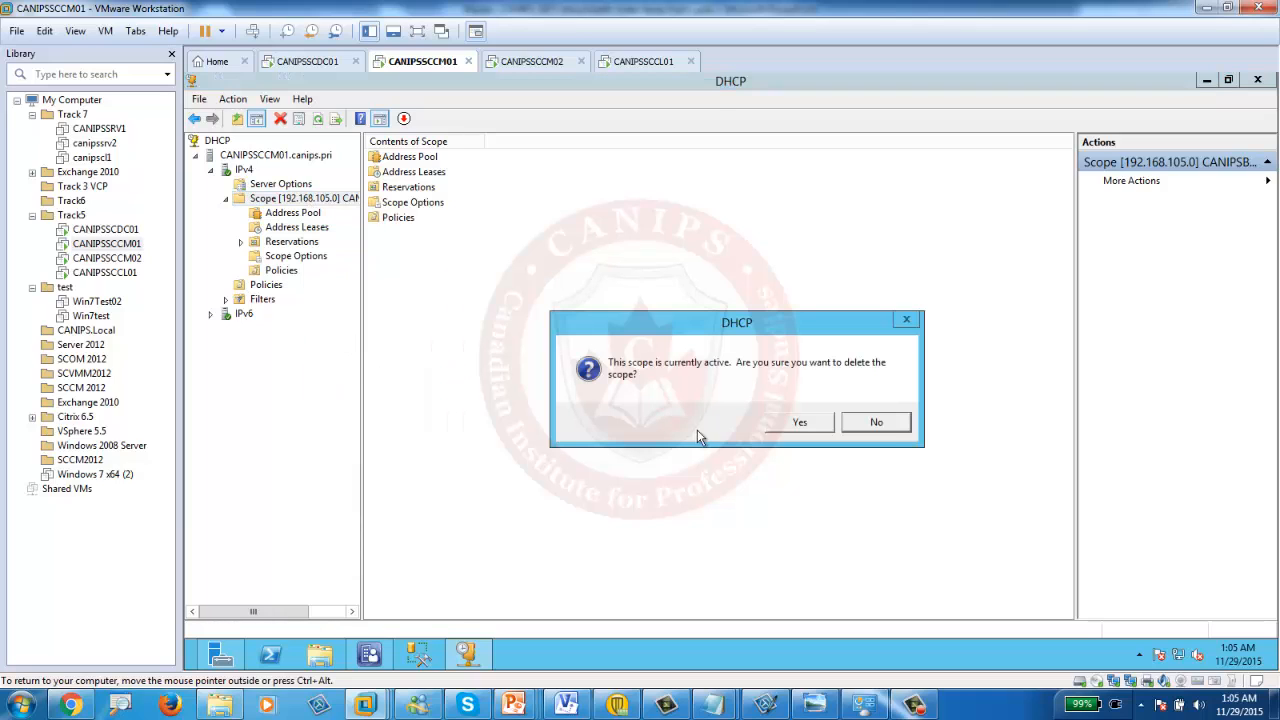
pyautogui.click(811, 422)
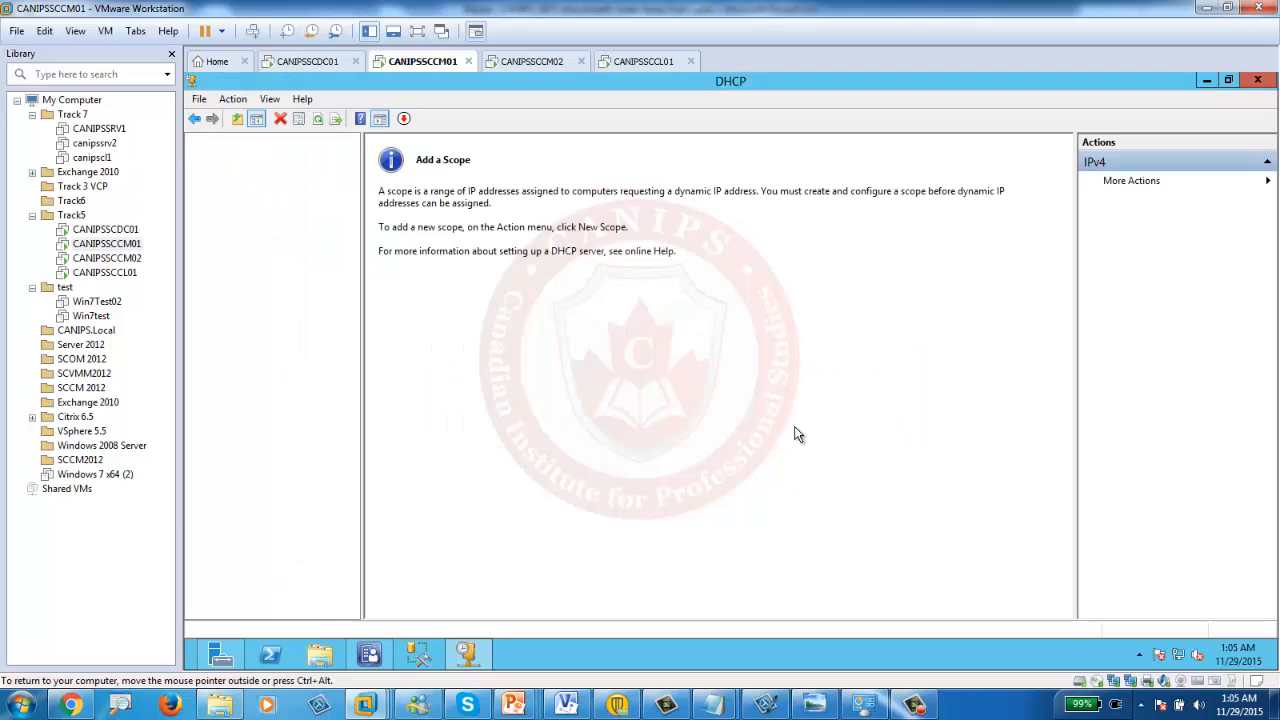
# Delete the 060 PXEClient option from the IPv4 server options
pyautogui.click(280, 184)
pyautogui.click(434, 160)
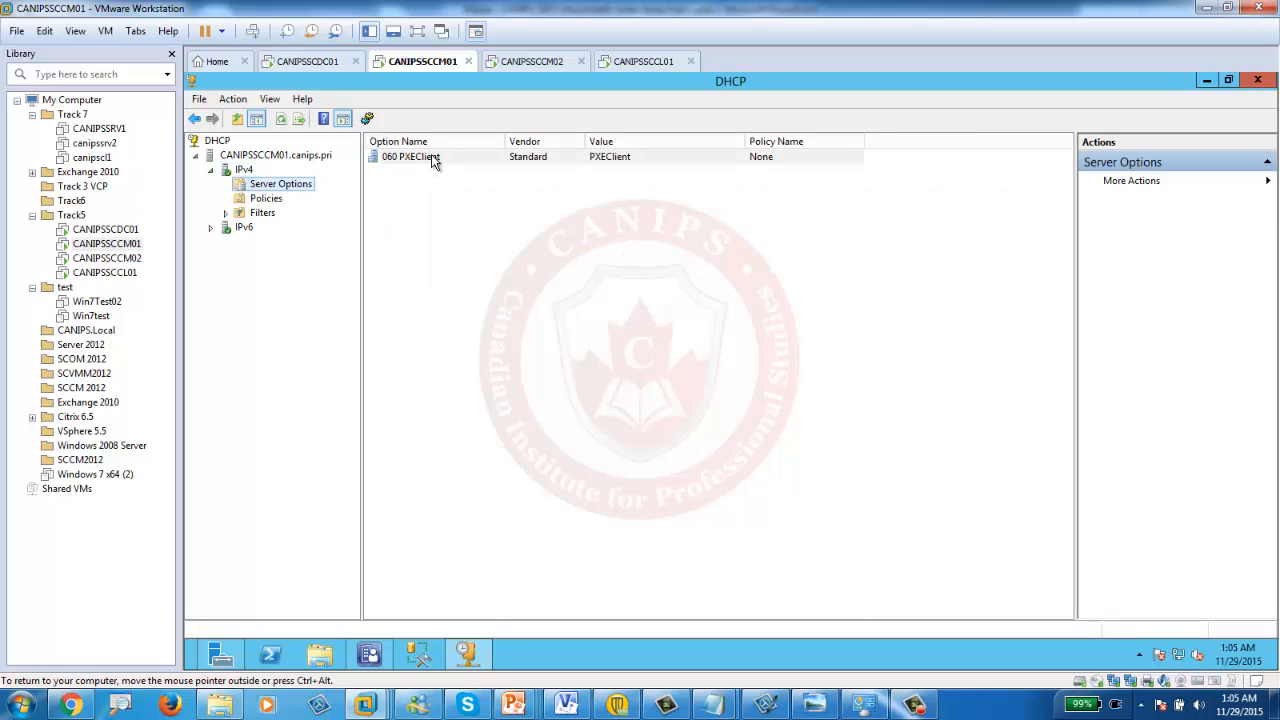
pyautogui.rightClick(432, 158)
pyautogui.click(472, 166)
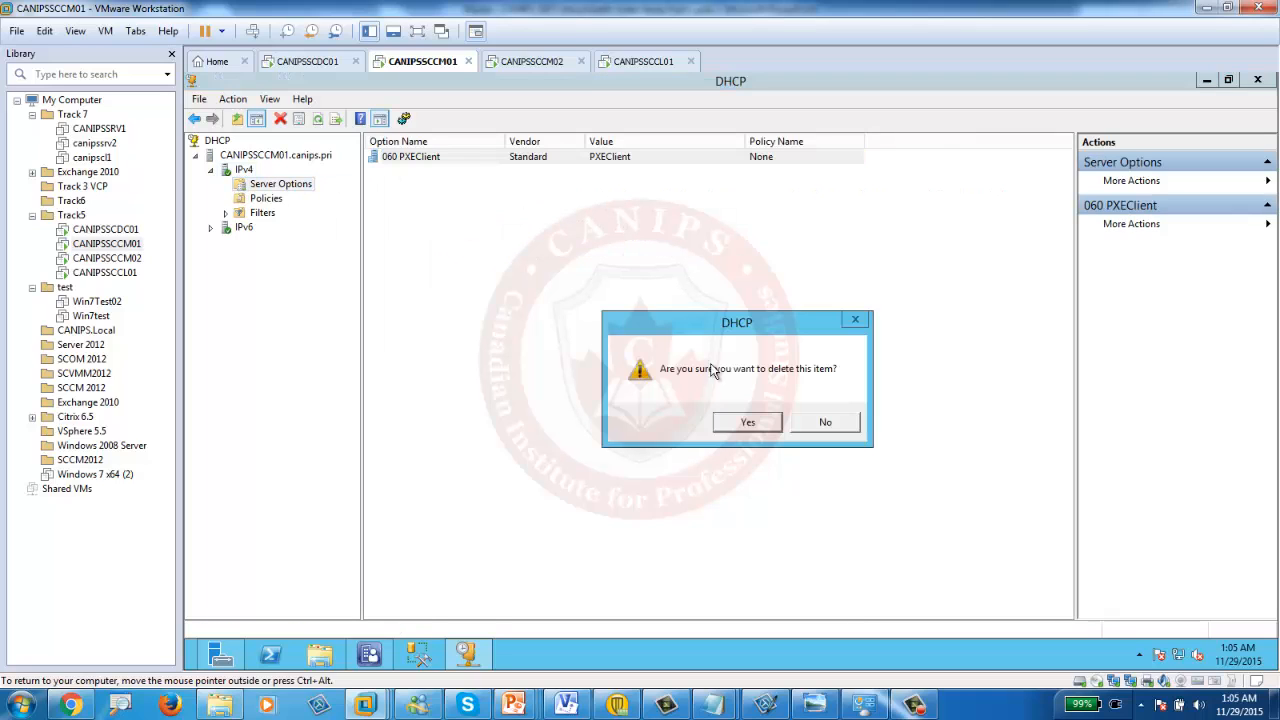
pyautogui.click(750, 425)
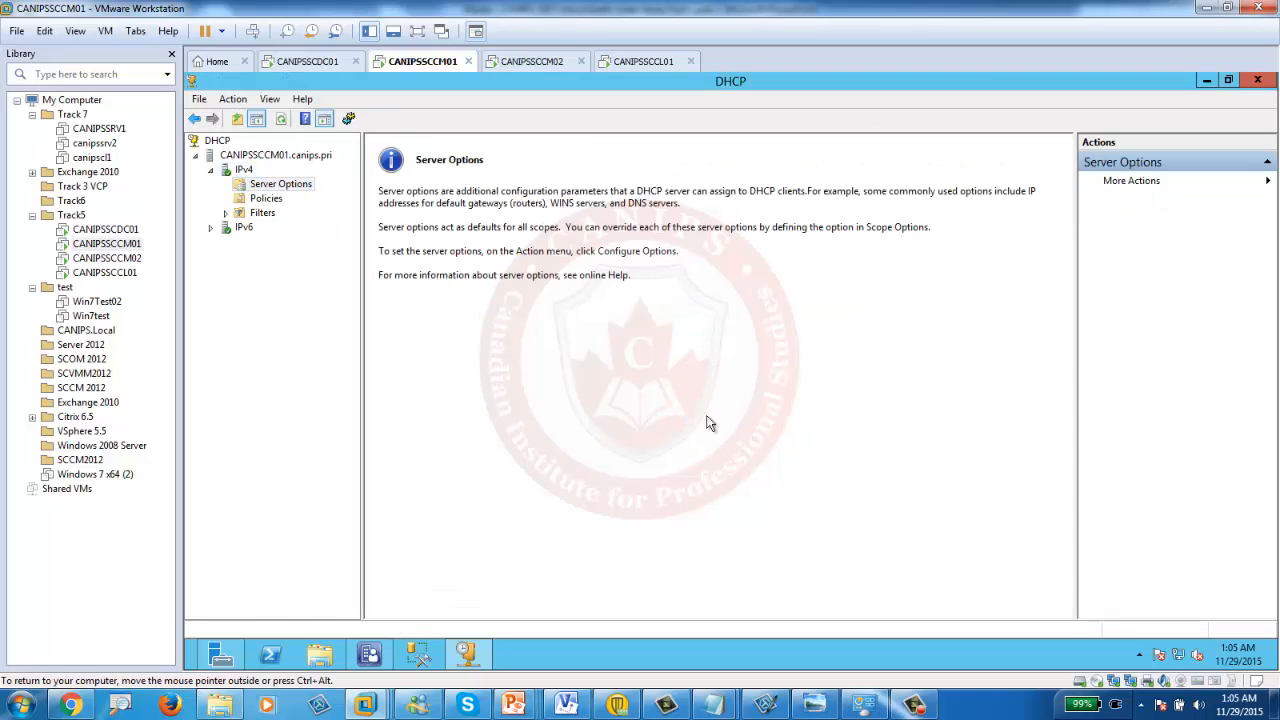
# Start a new IPv4 scope and name it CANIPSHQScope1
pyautogui.click(244, 170)
pyautogui.rightClick(244, 170)
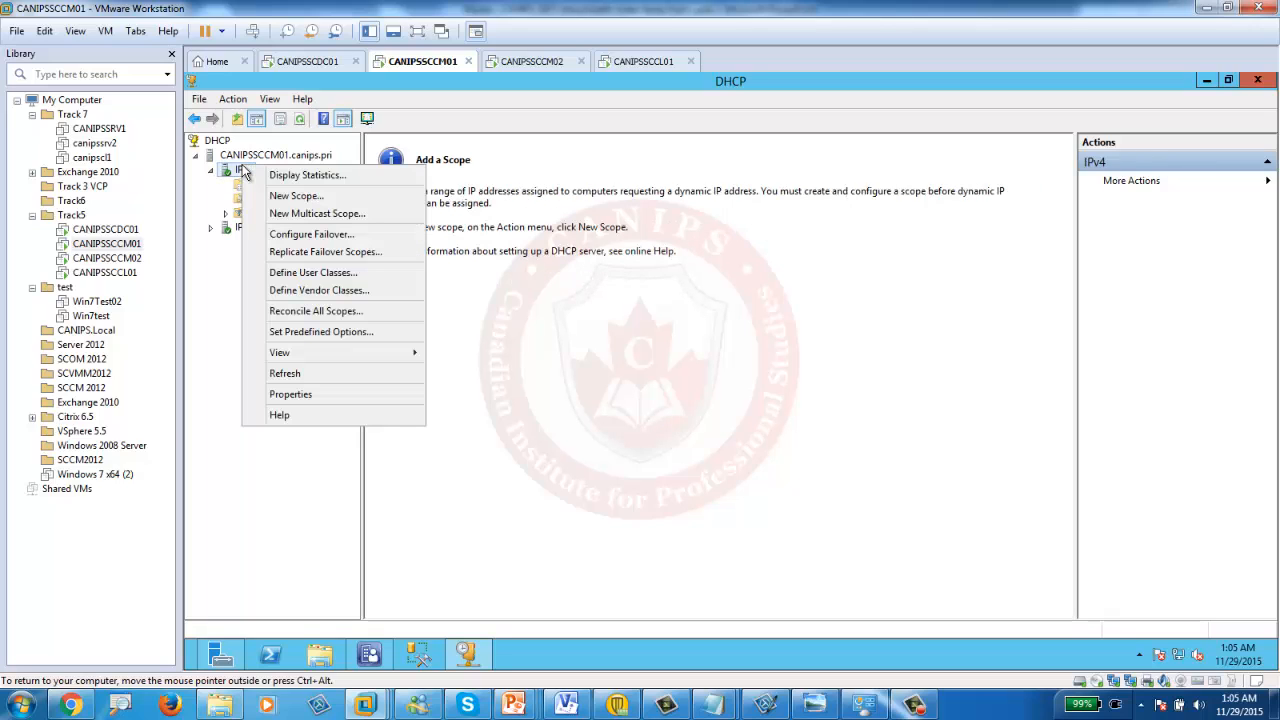
pyautogui.click(298, 196)
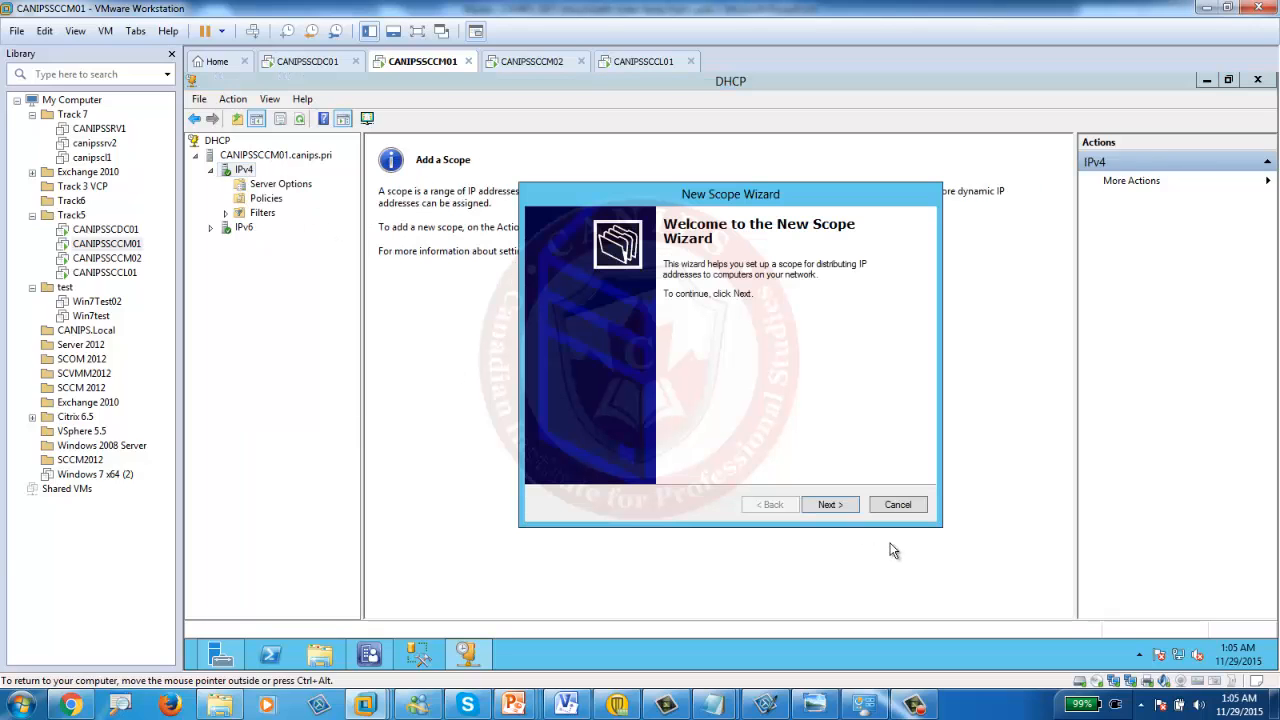
pyautogui.click(846, 510)
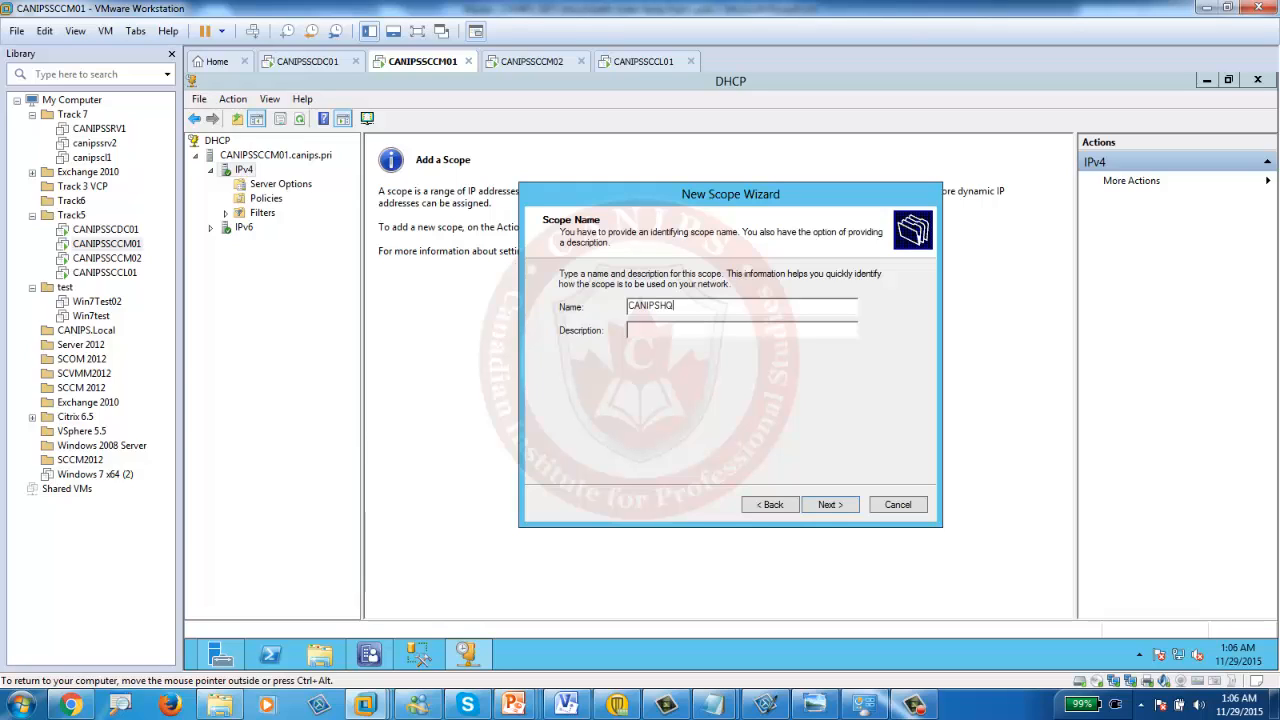
pyautogui.write('CANIPSHQScope1')
pyautogui.click(825, 507)
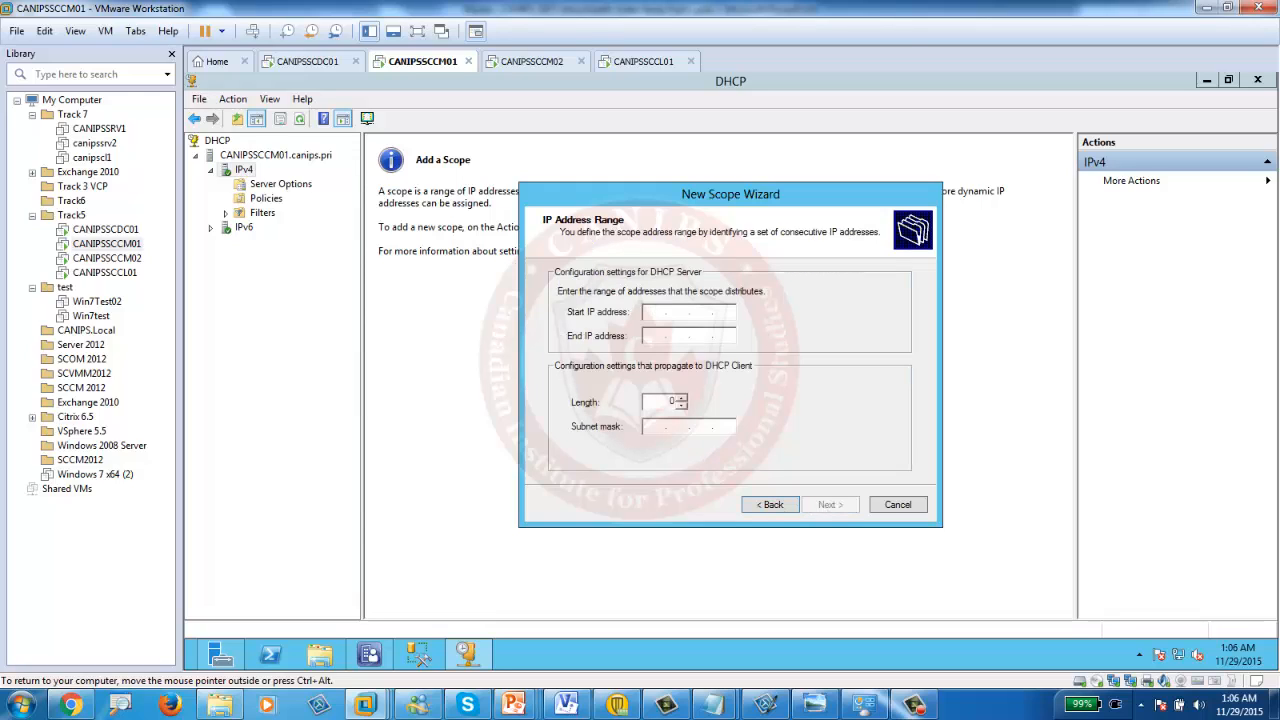
# Set the scope's address range to 192.168.105.1 through 192.168.105.254, checking the server's own addresses in Server Manager
pyautogui.write('192.168.105.')
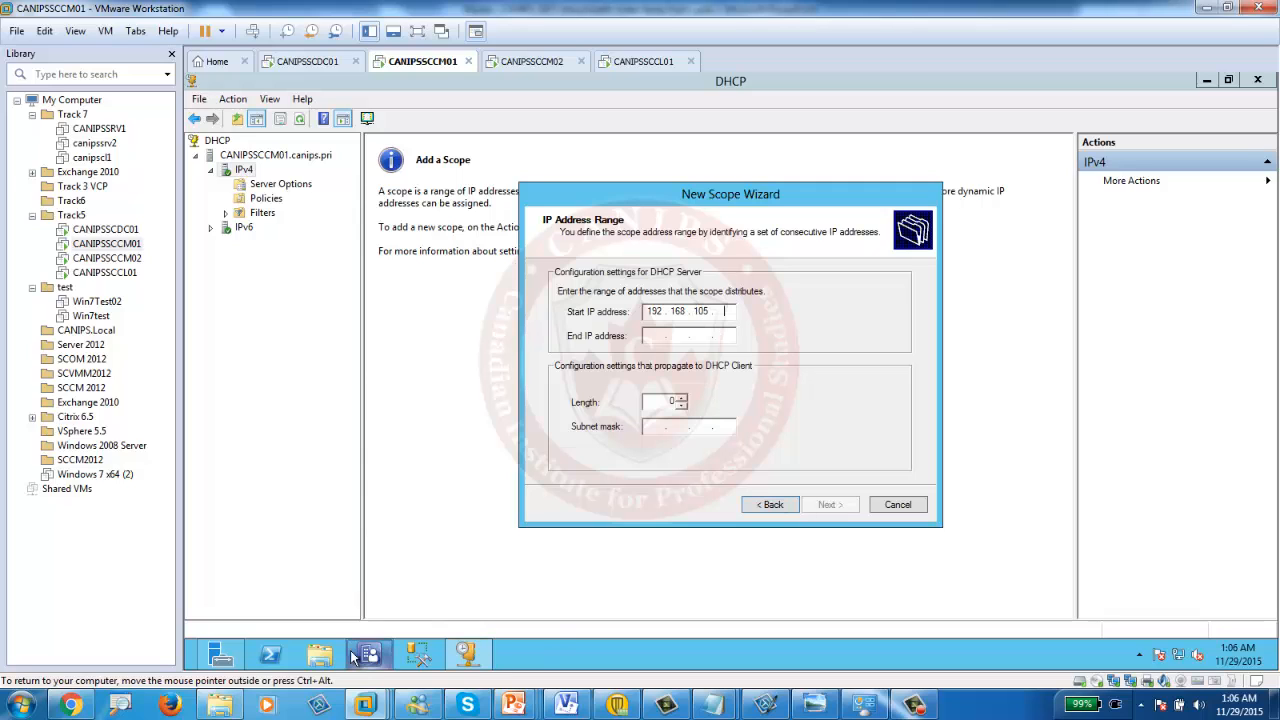
pyautogui.click(222, 655)
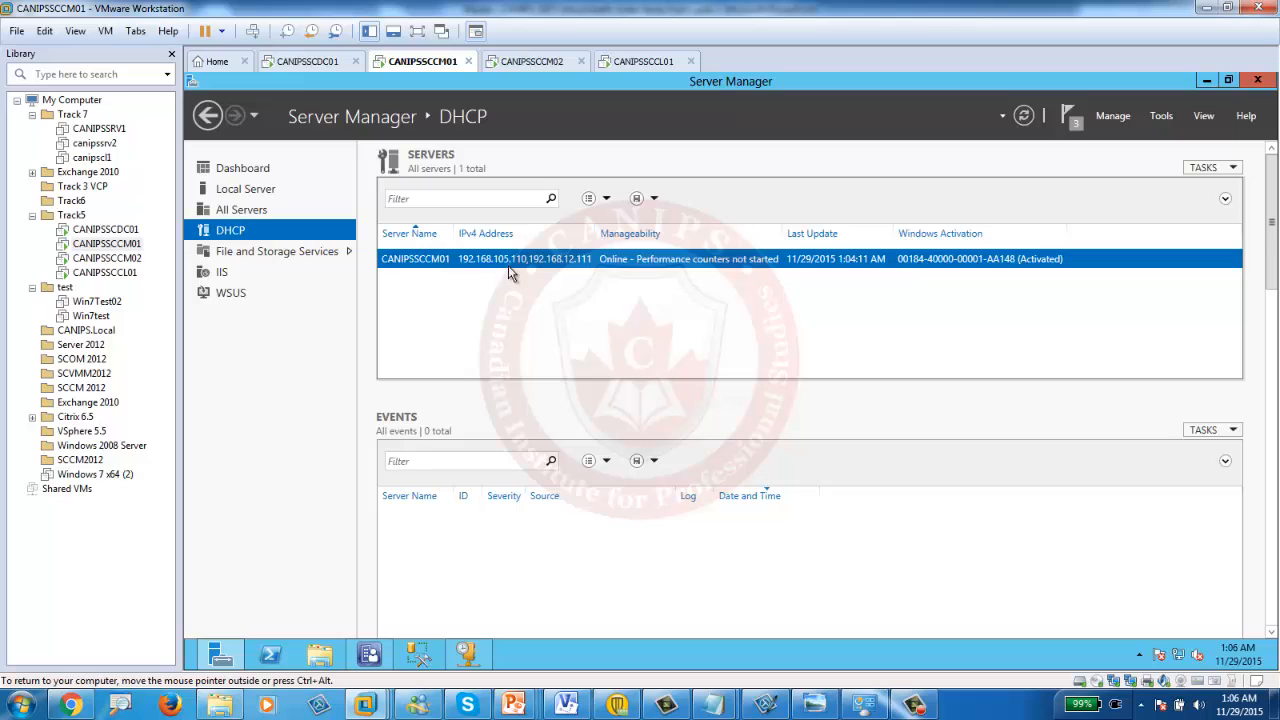
pyautogui.click(225, 168)
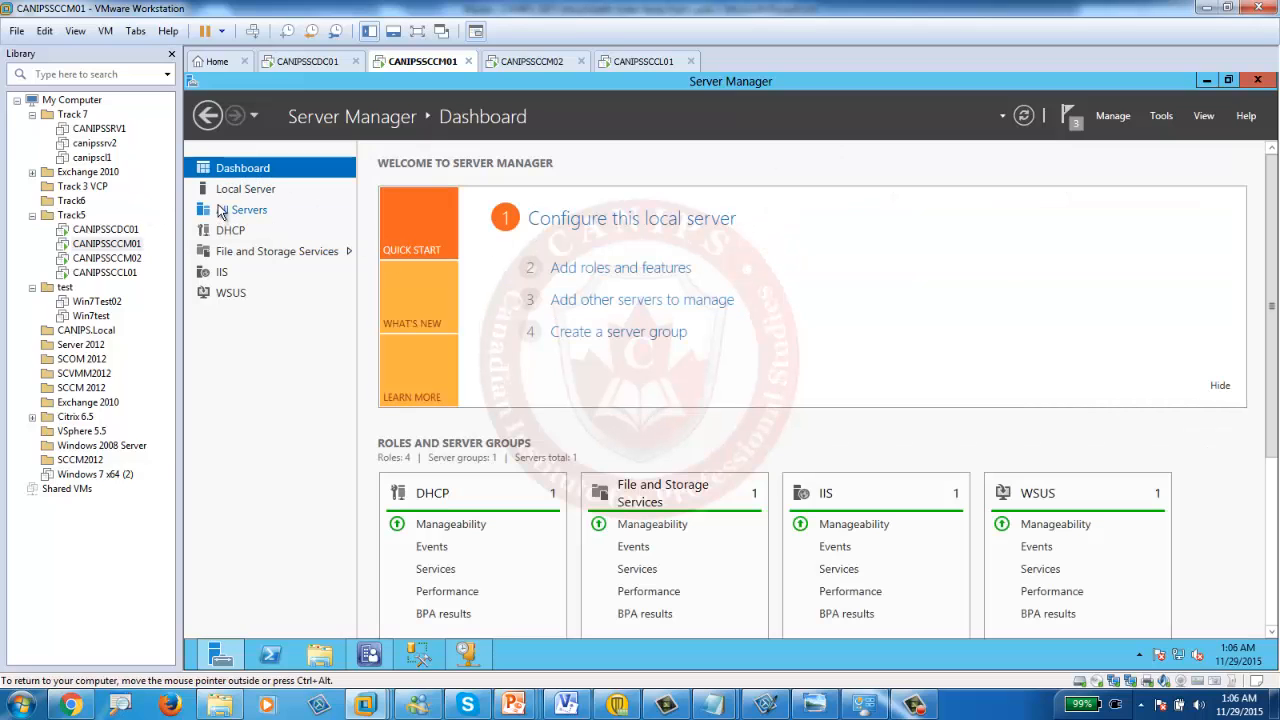
pyautogui.click(250, 190)
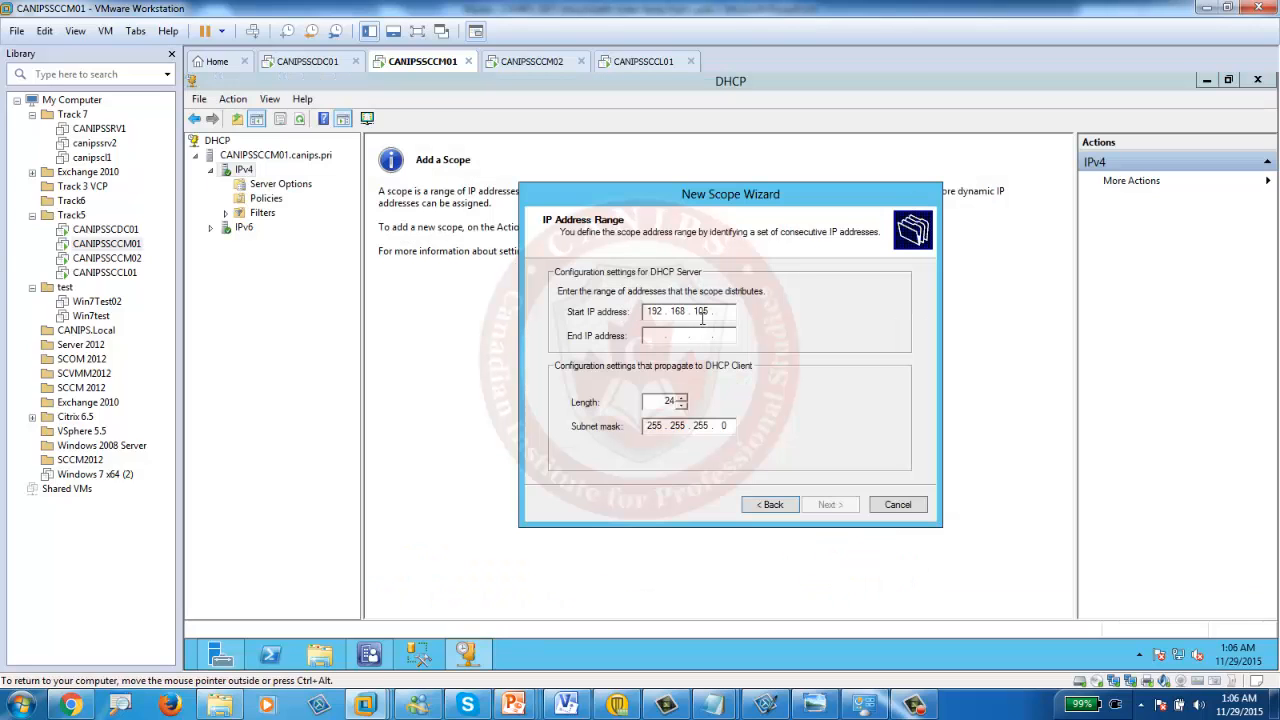
pyautogui.click(652, 335)
pyautogui.write('1')
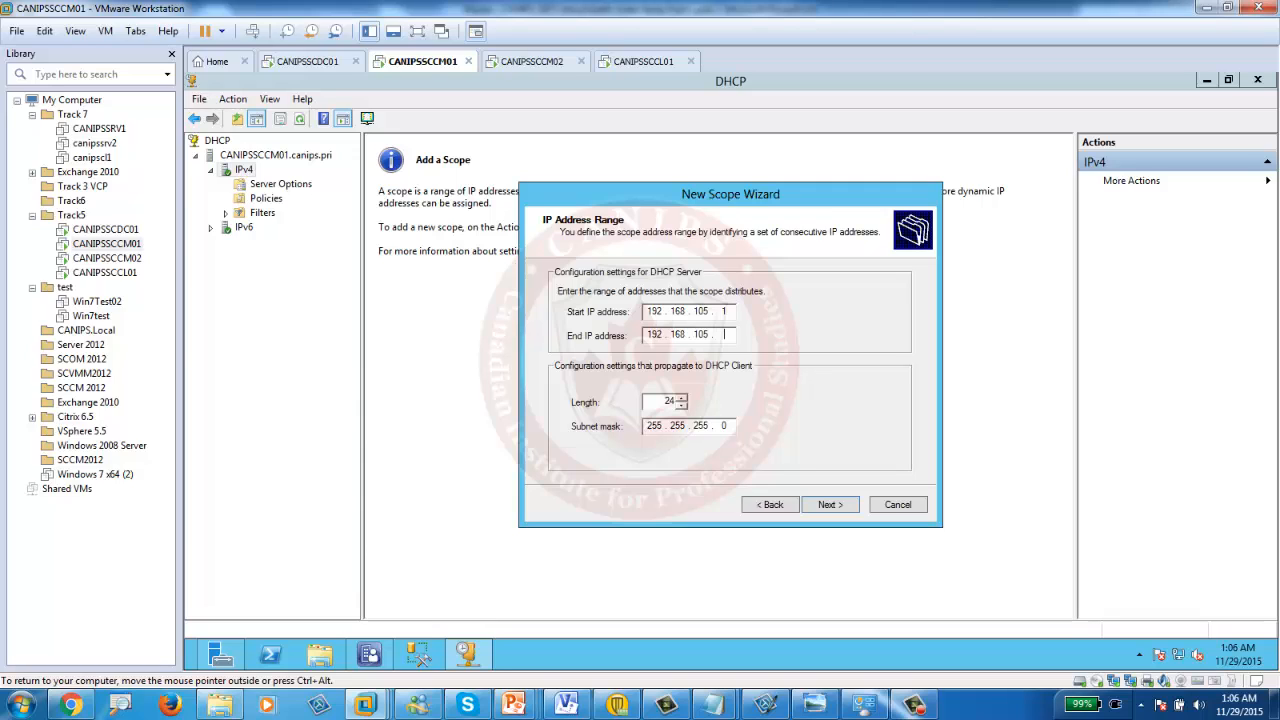
pyautogui.write('92 . 168 . 105 . 254')
pyautogui.click(828, 506)
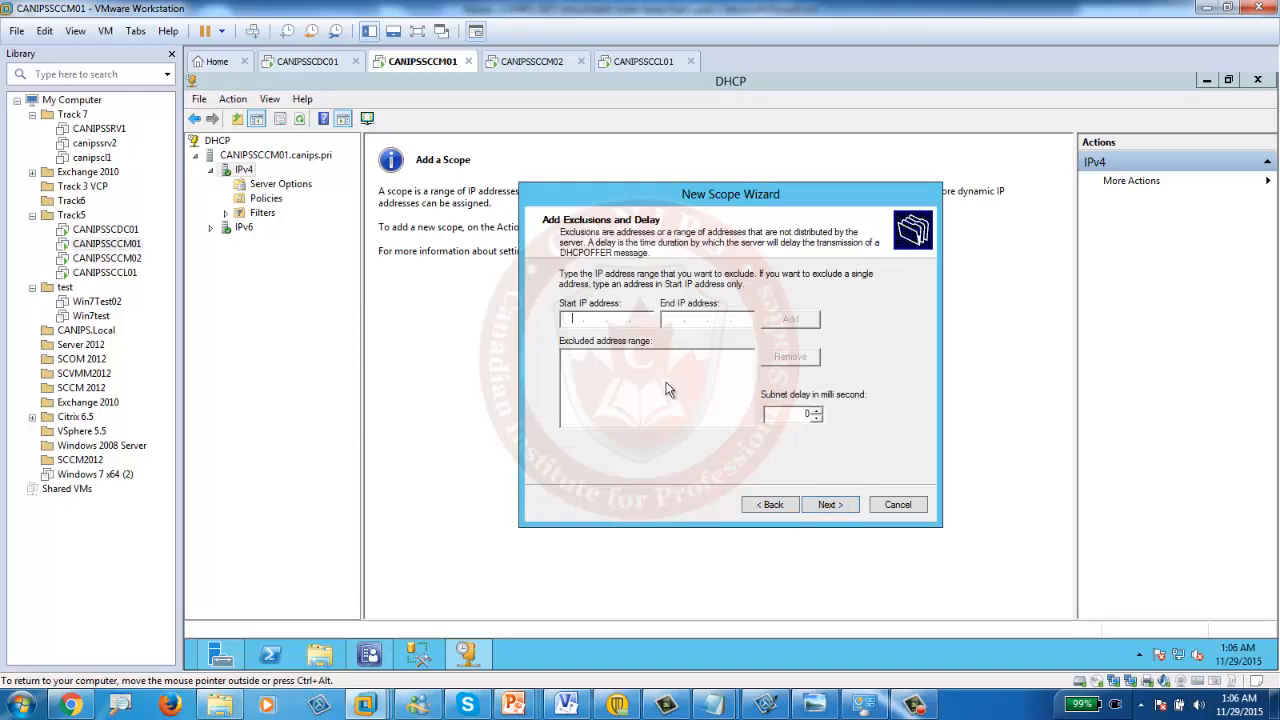
# Exclude the addresses 192.168.105.1 to 192.168.105.160 from the scope
pyautogui.write('19')
pyautogui.write('2 . 168 . .')
pyautogui.press('Tab')
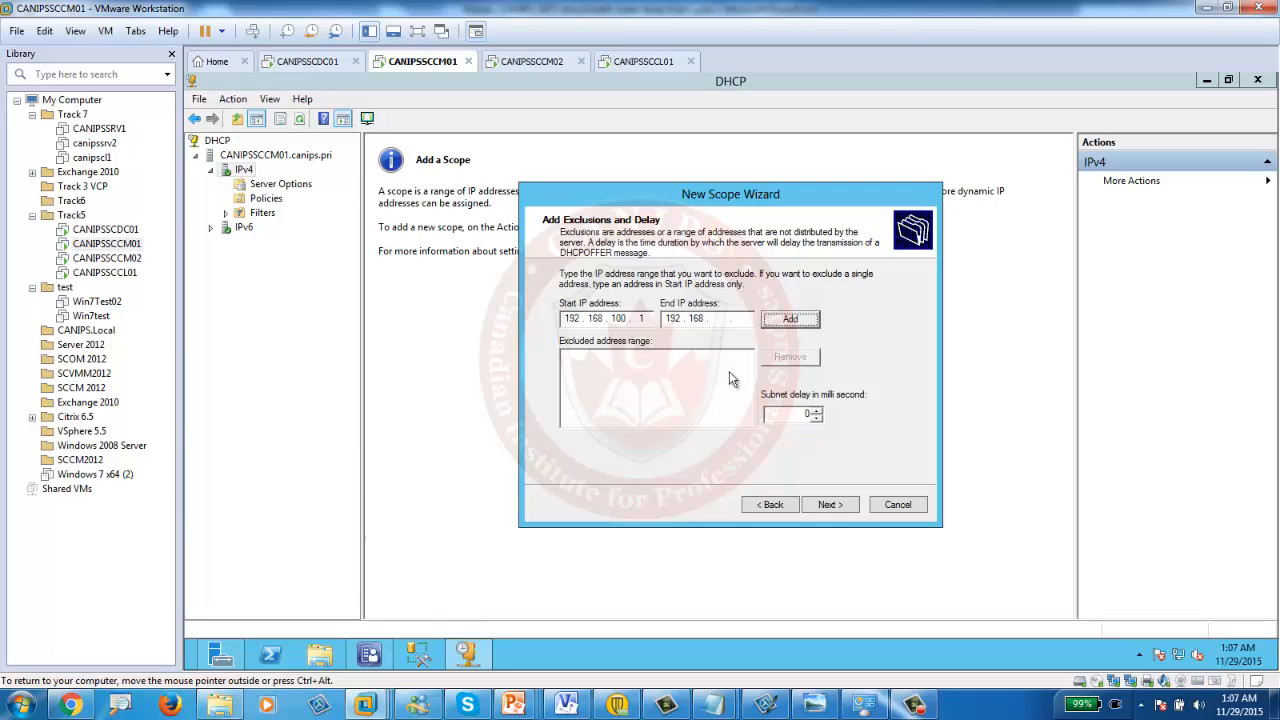
pyautogui.click(720, 319)
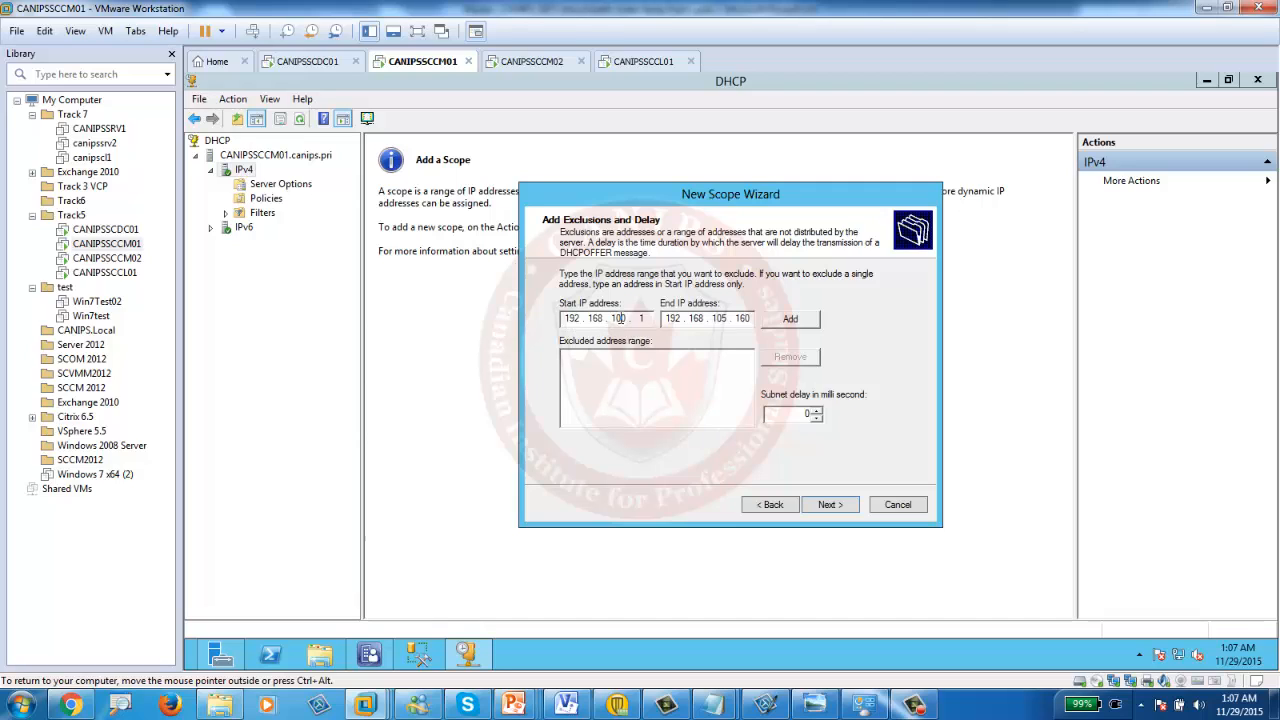
pyautogui.doubleClick(619, 318)
pyautogui.write('105')
pyautogui.click(835, 508)
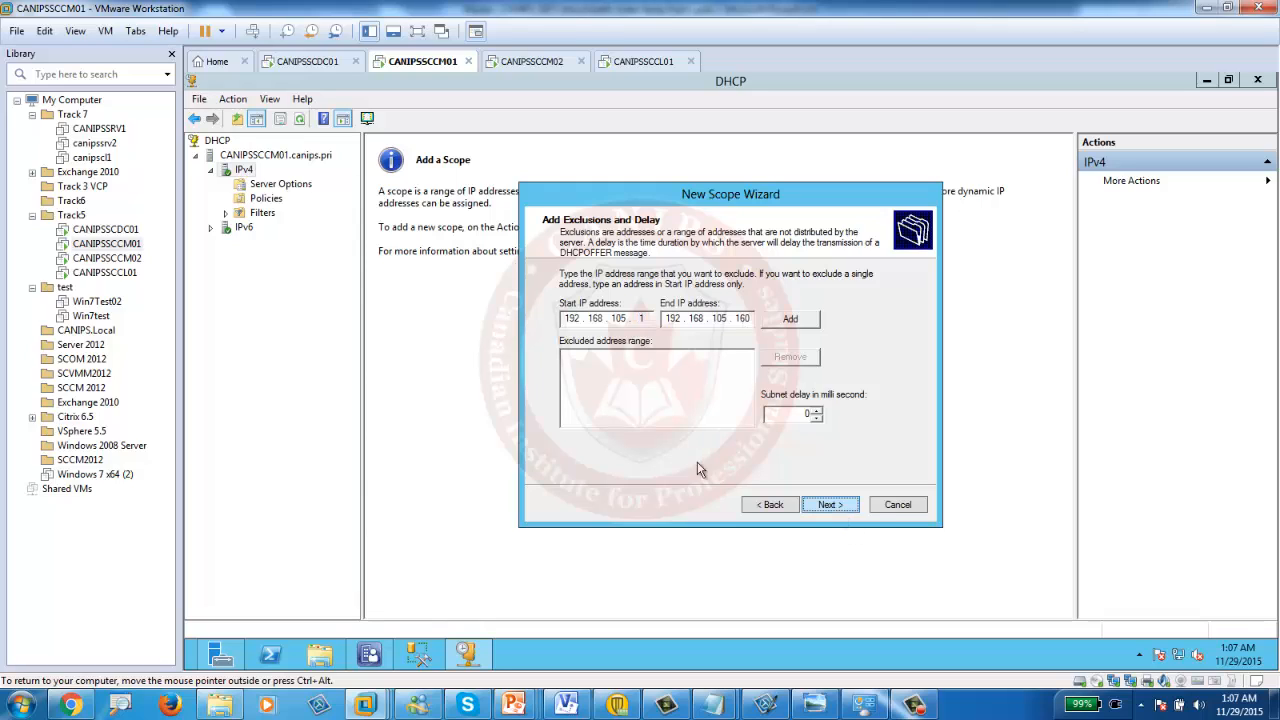
pyautogui.click(784, 320)
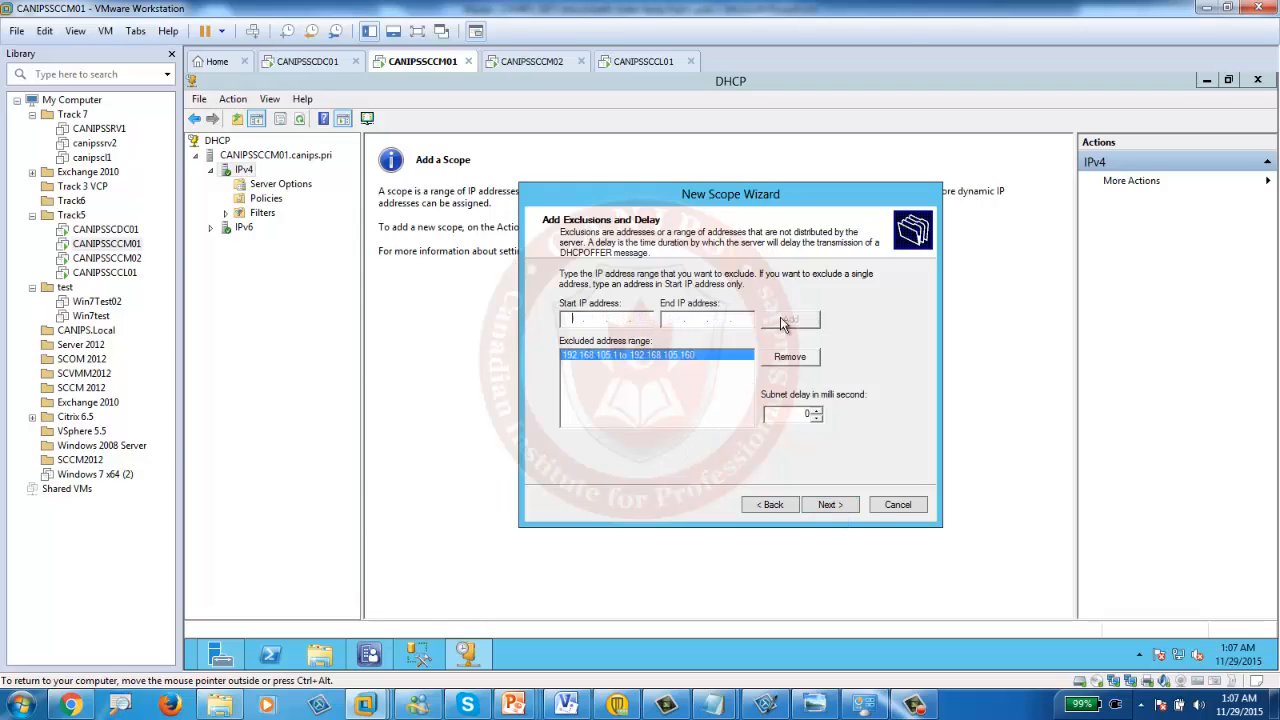
# Keep the default lease duration, choose to configure the DHCP options later, and finish the New Scope Wizard
pyautogui.click(838, 506)
pyautogui.click(838, 506)
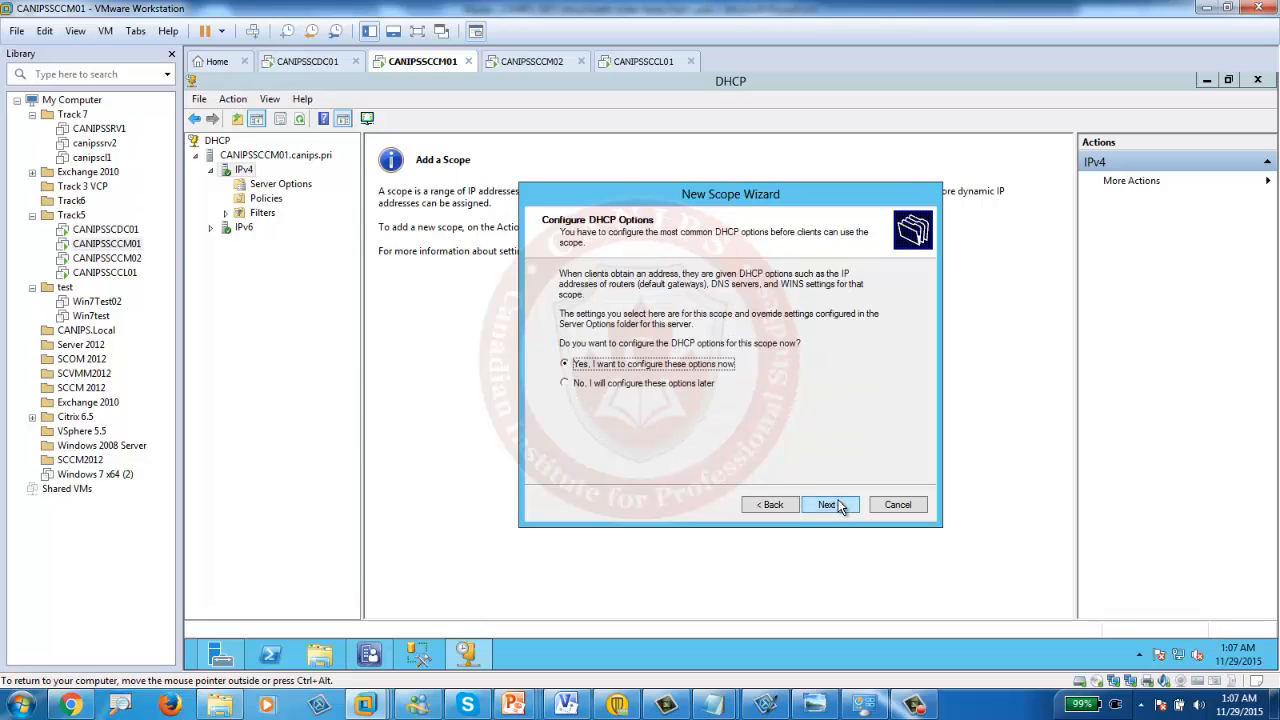
pyautogui.click(611, 386)
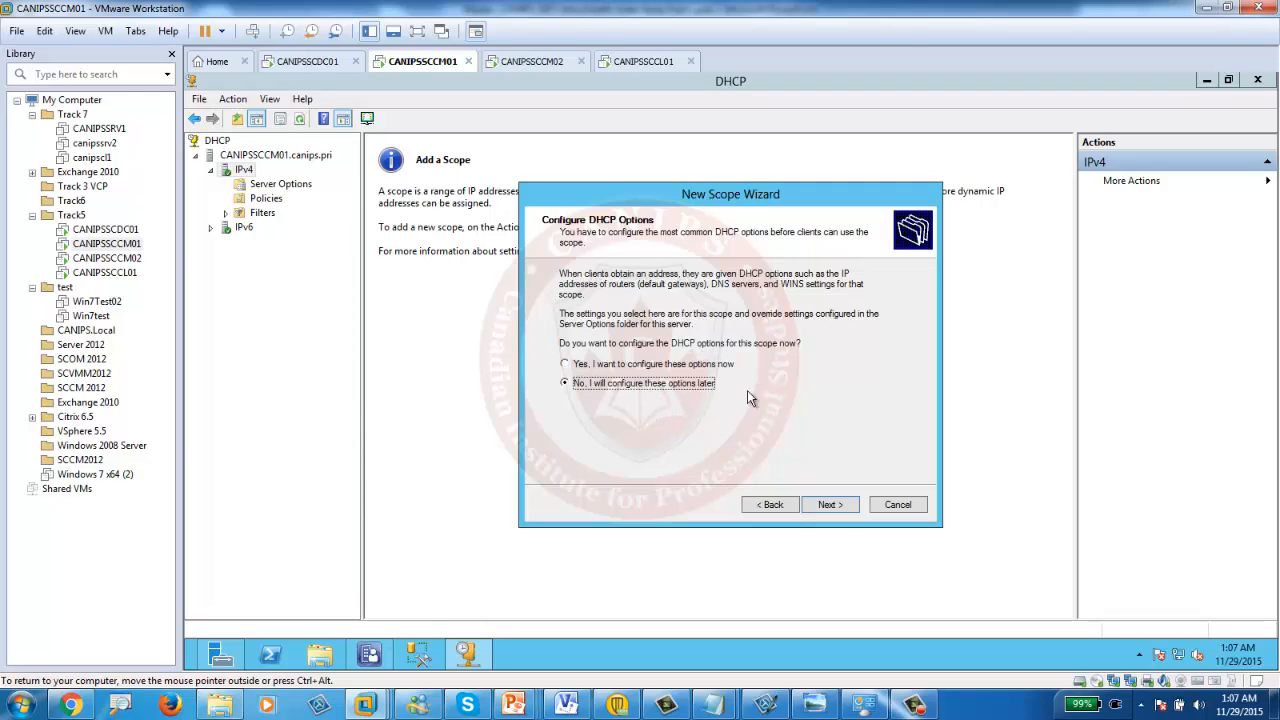
pyautogui.click(842, 508)
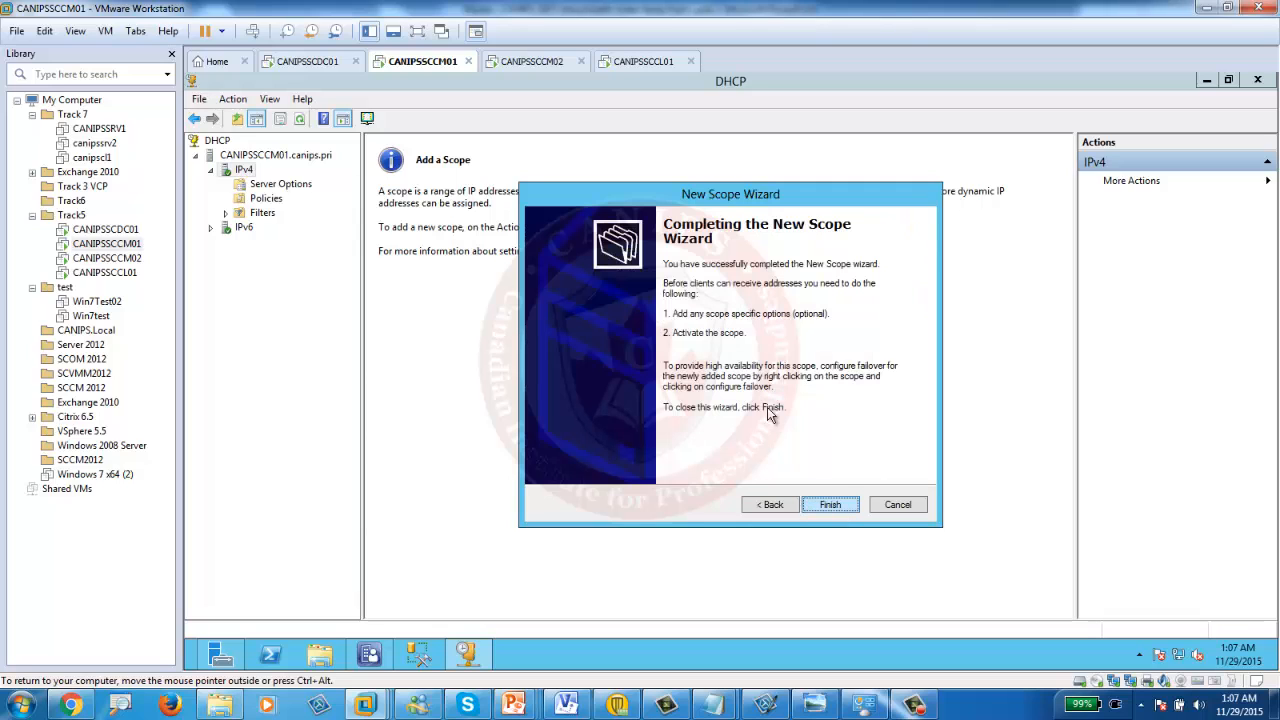
pyautogui.click(841, 507)
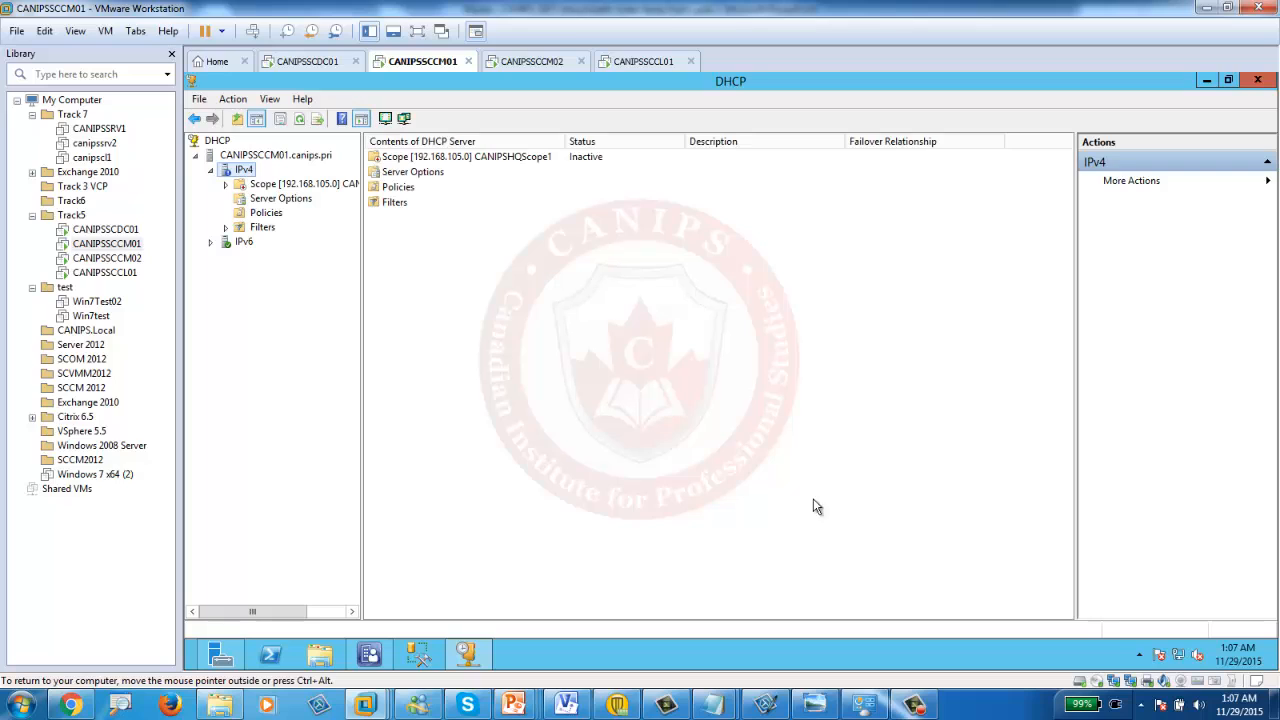
# Expand the new CANIPSHQScope1 scope and activate it
pyautogui.doubleClick(268, 188)
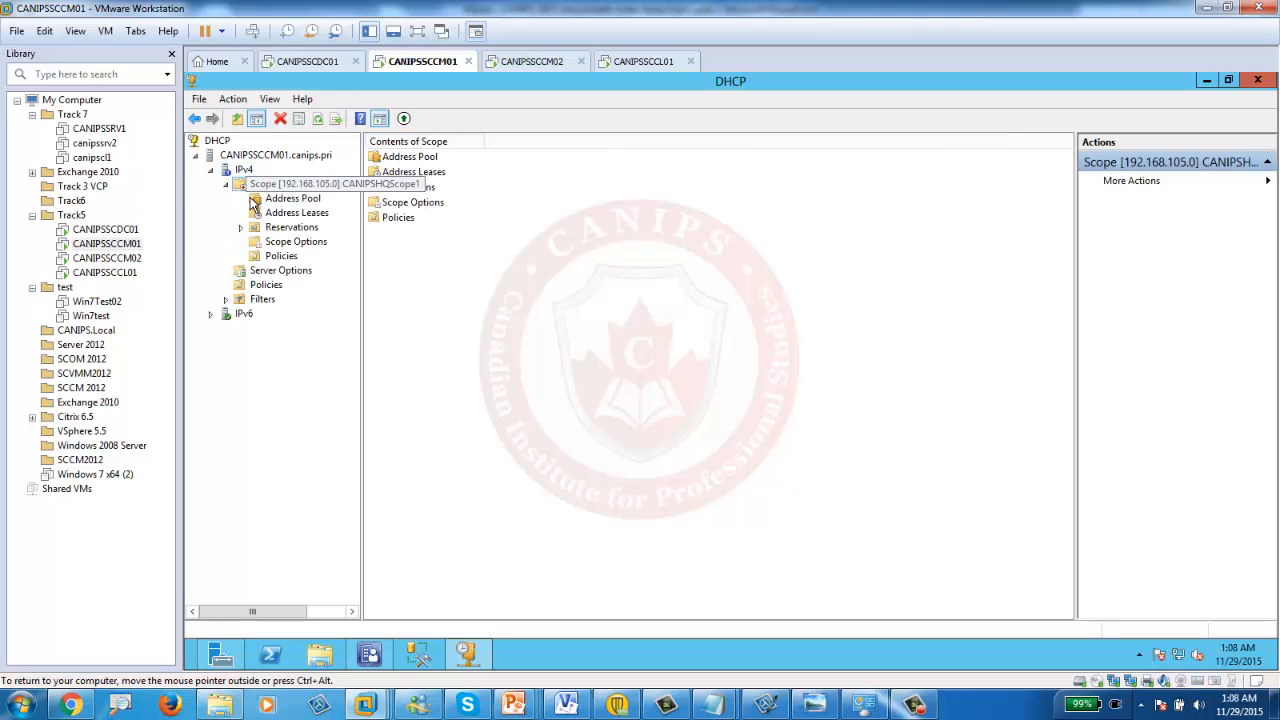
pyautogui.click(404, 119)
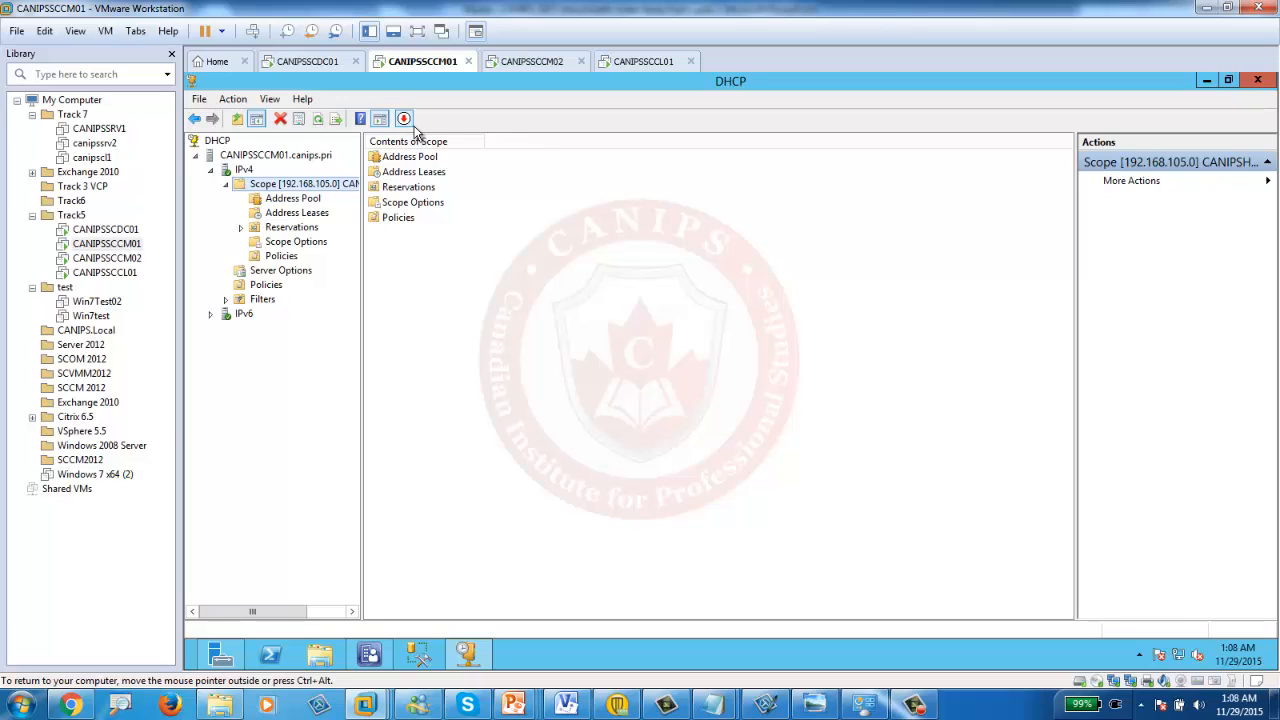
pyautogui.click(283, 201)
pyautogui.click(279, 188)
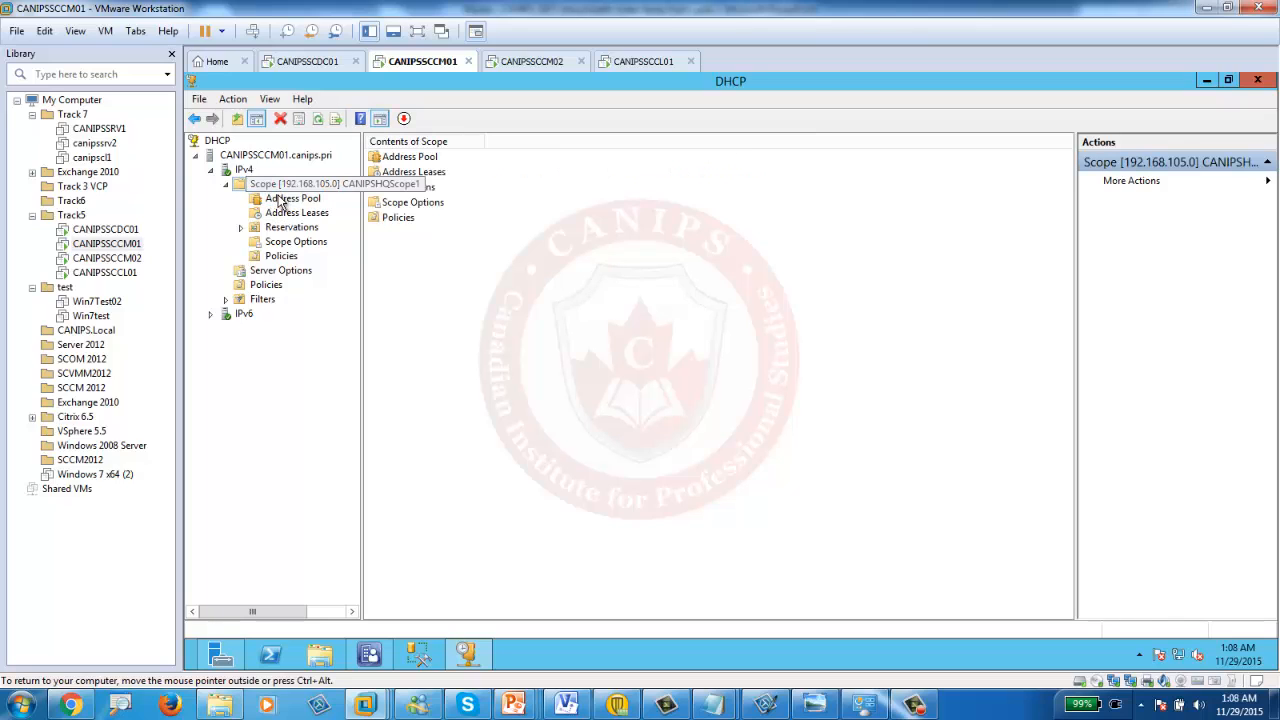
# Check the scope options and server options, and minimize DHCP Manager
pyautogui.click(302, 243)
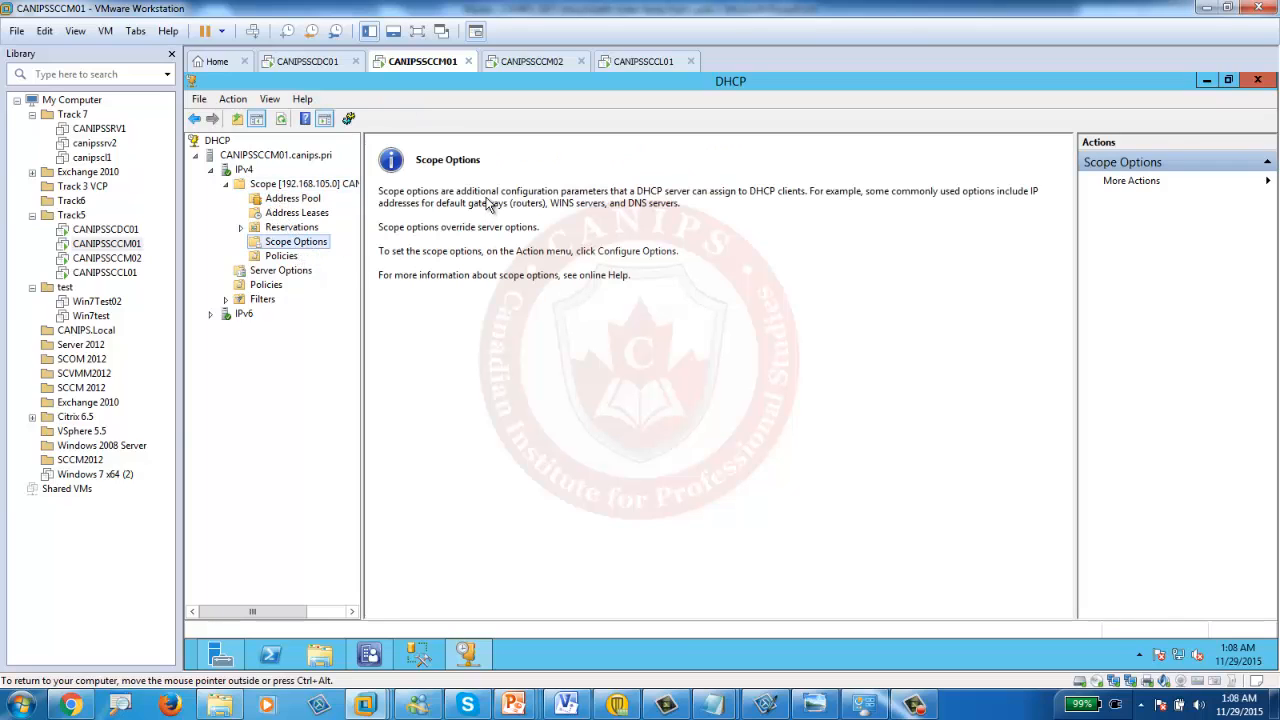
pyautogui.click(276, 273)
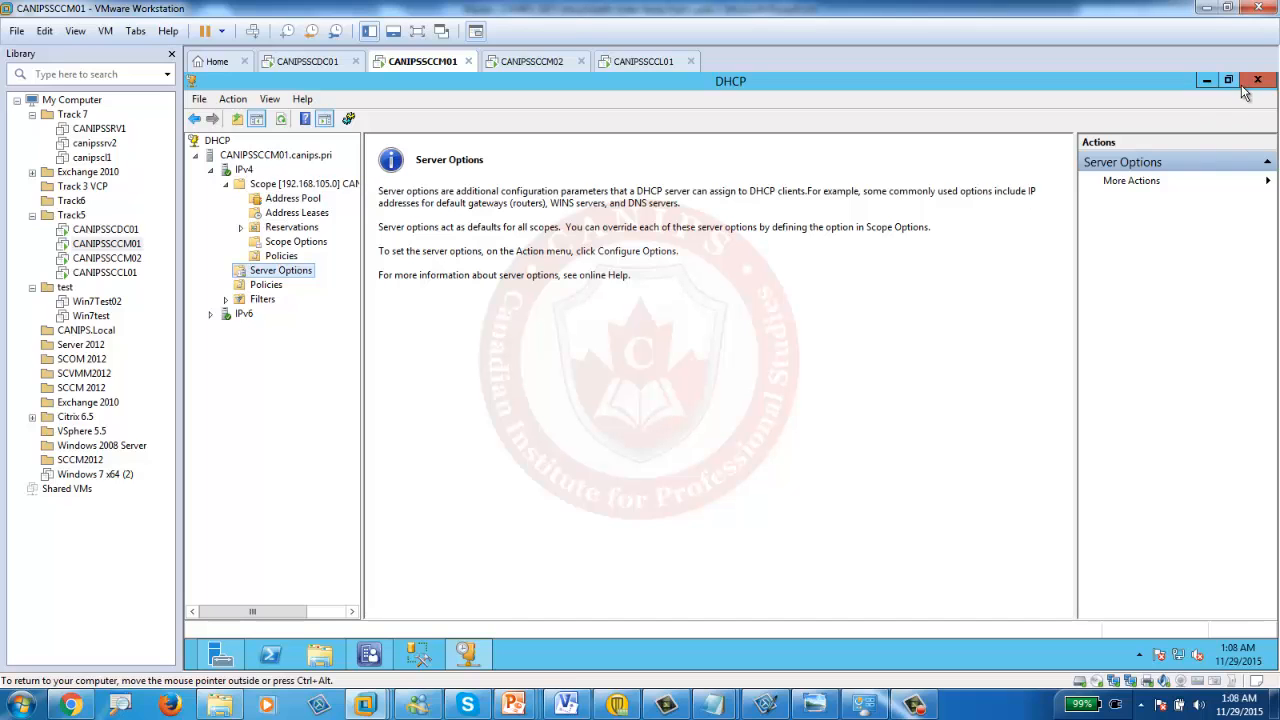
pyautogui.click(1207, 81)
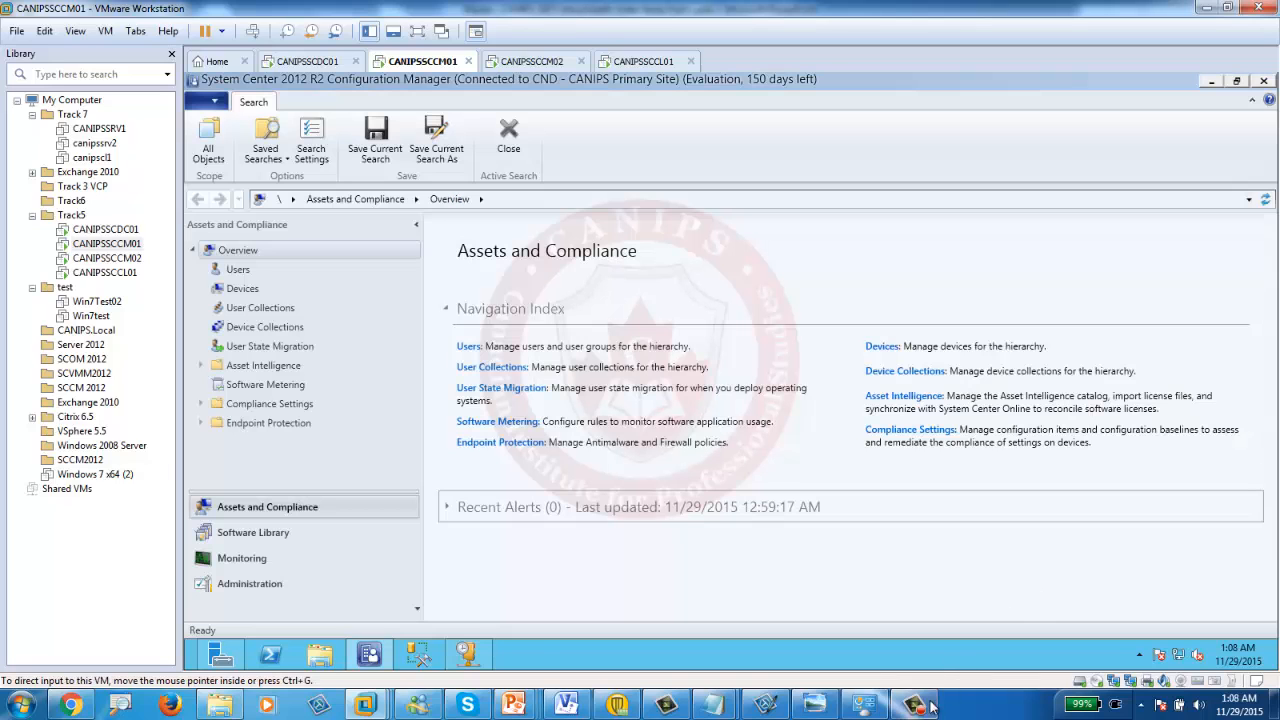
pyautogui.click(930, 707)
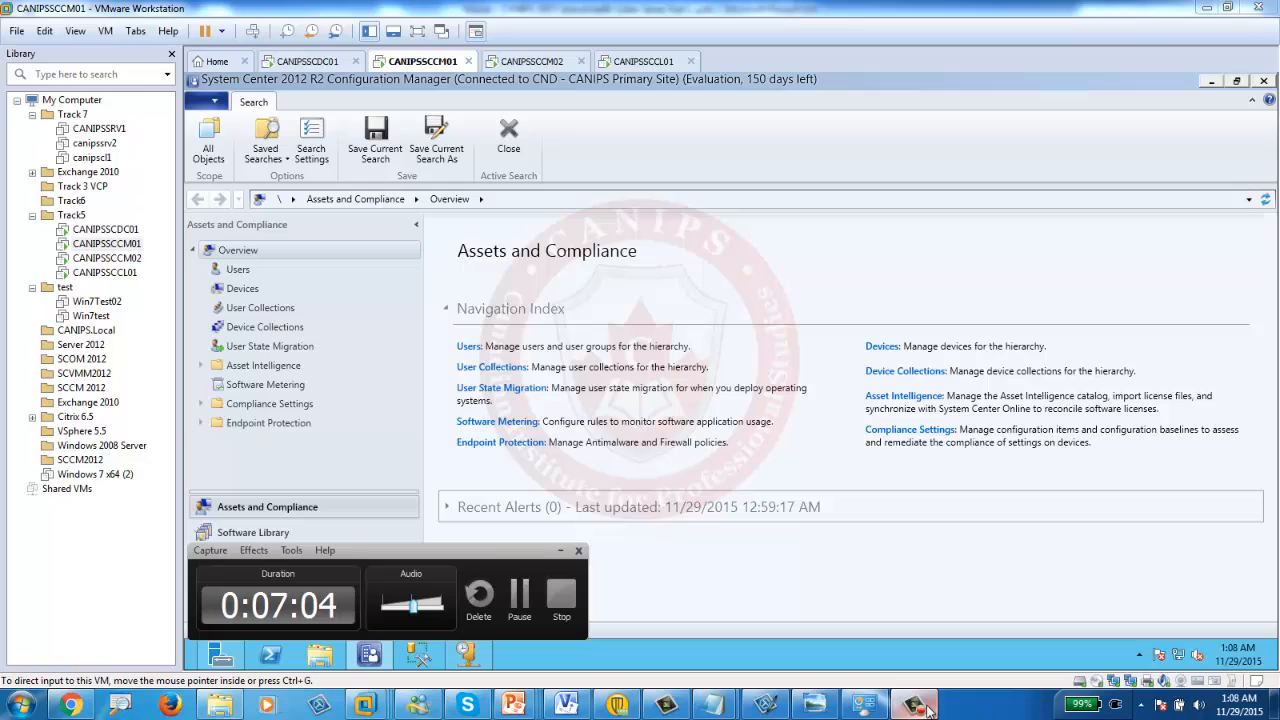
pyautogui.click(560, 550)
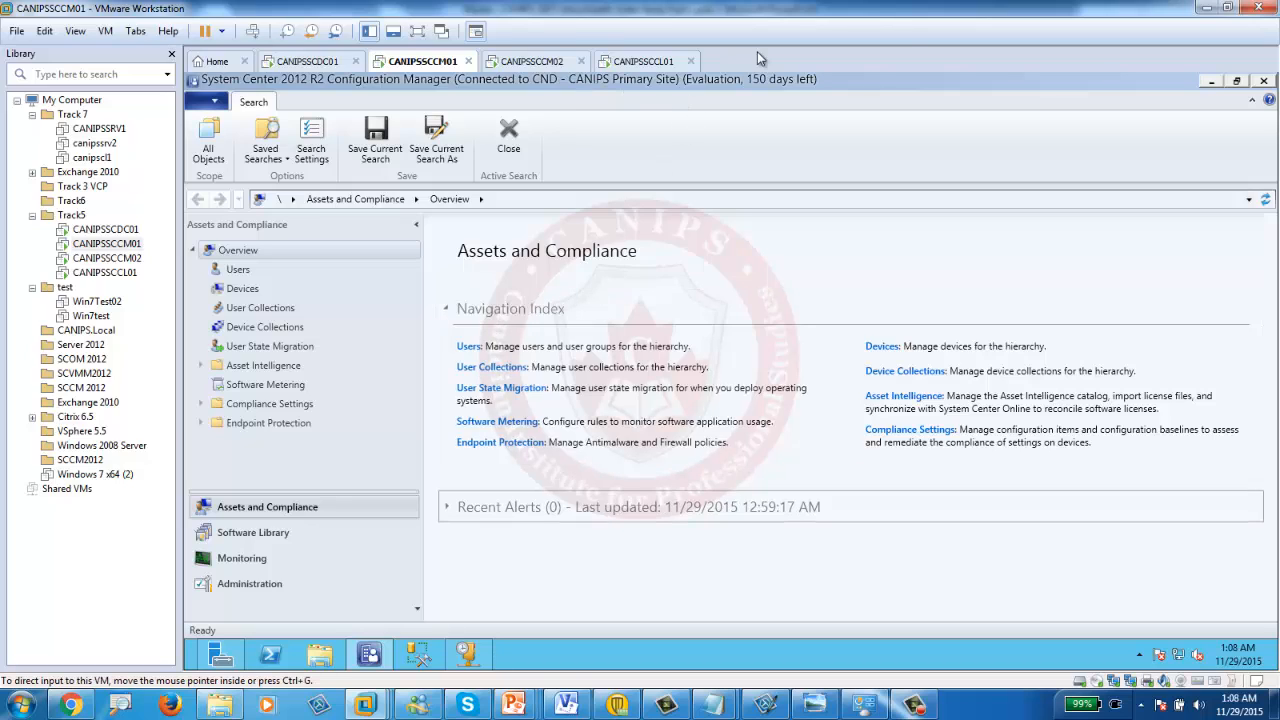
pyautogui.click(634, 64)
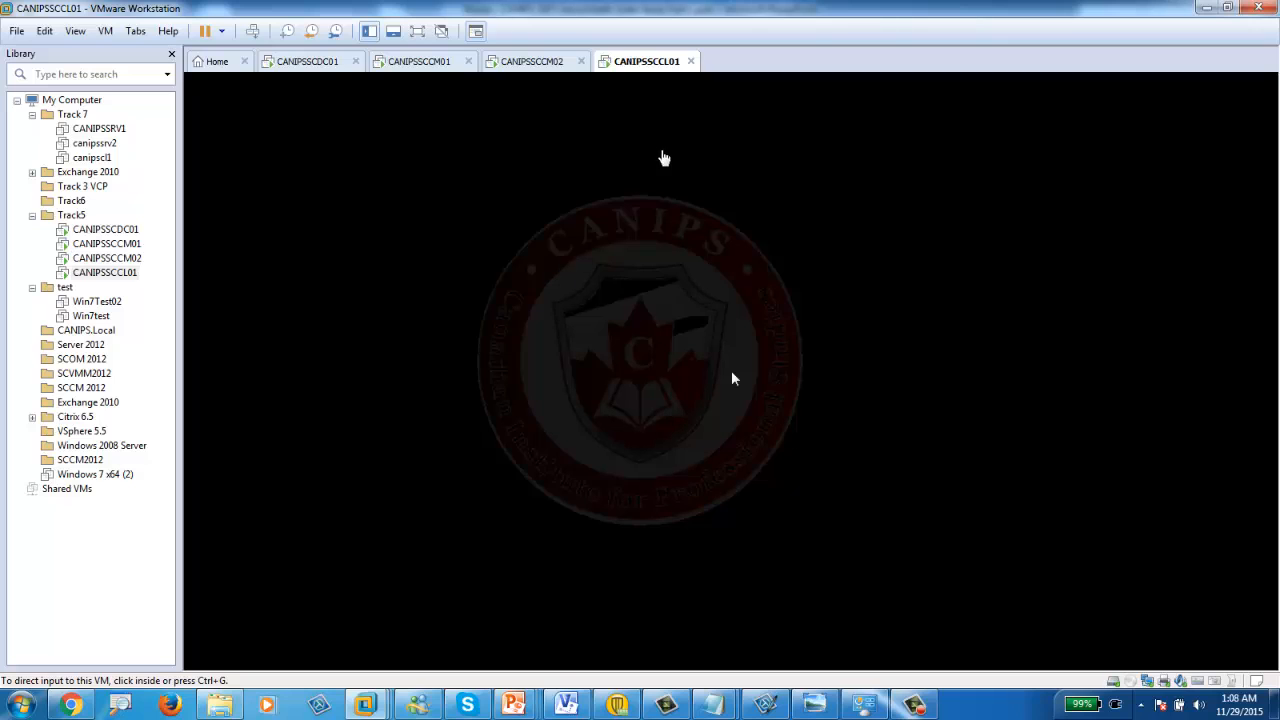
pyautogui.click(530, 64)
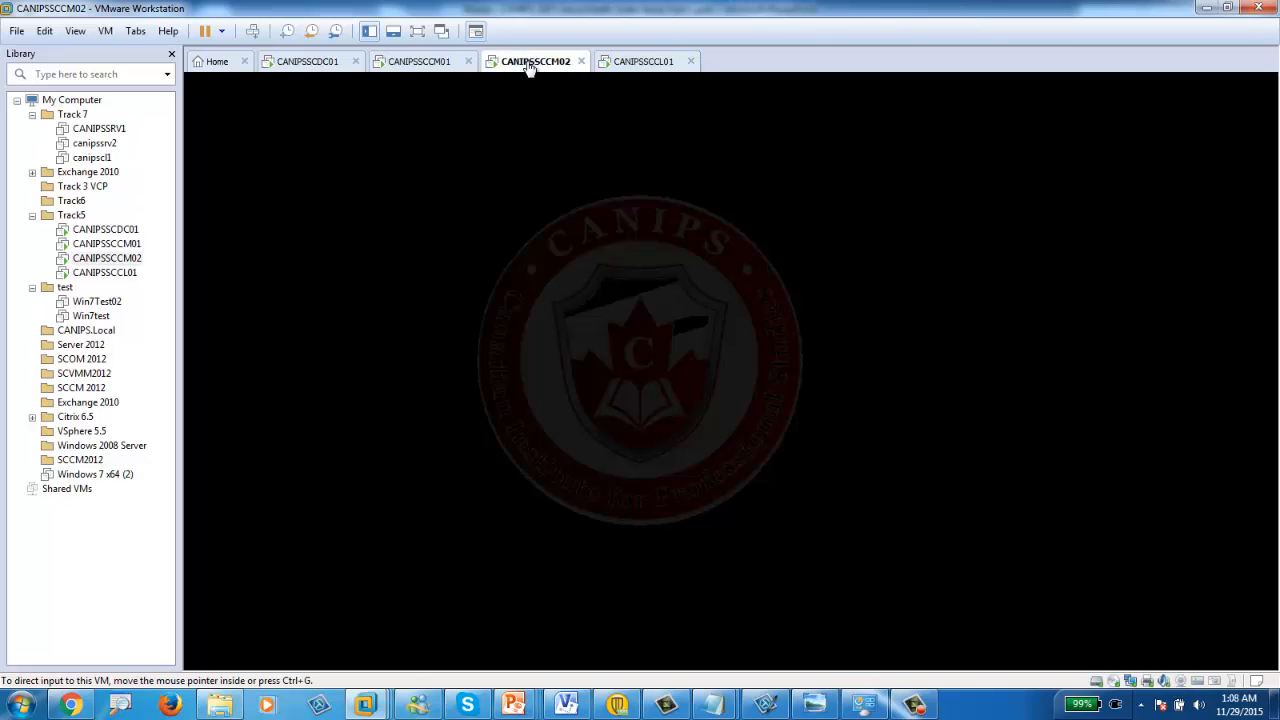
pyautogui.click(412, 64)
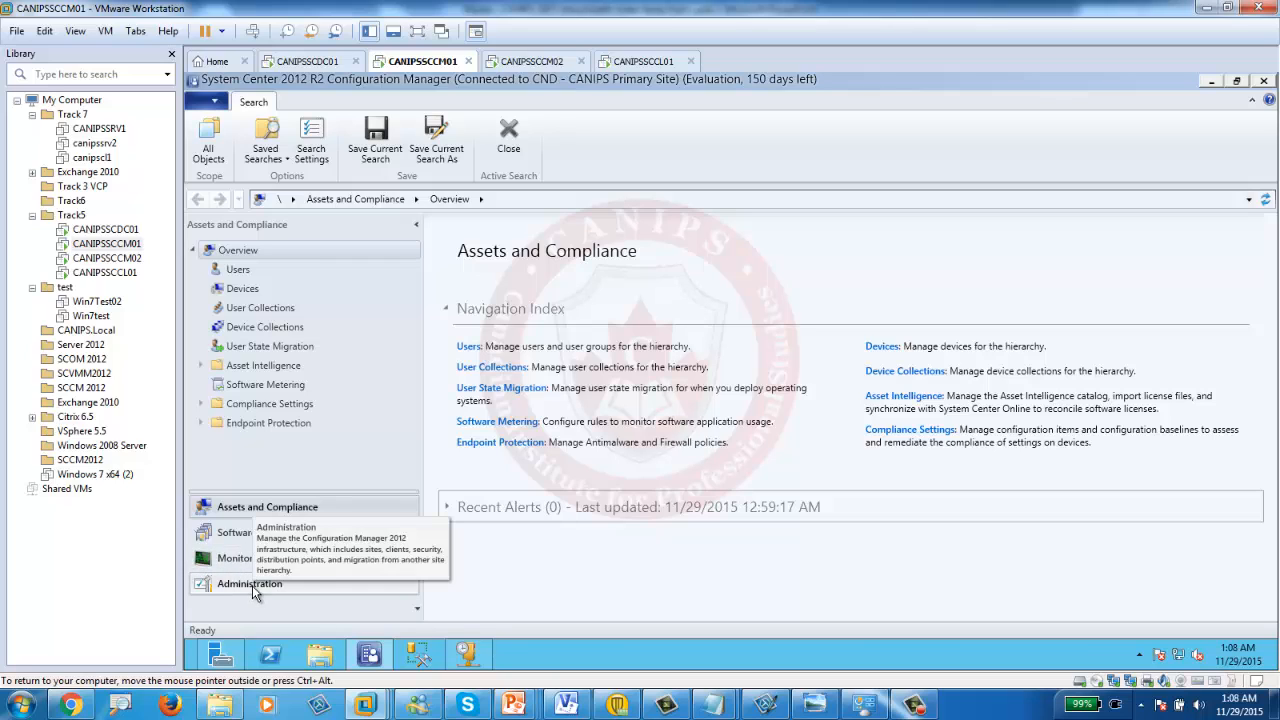
pyautogui.click(250, 532)
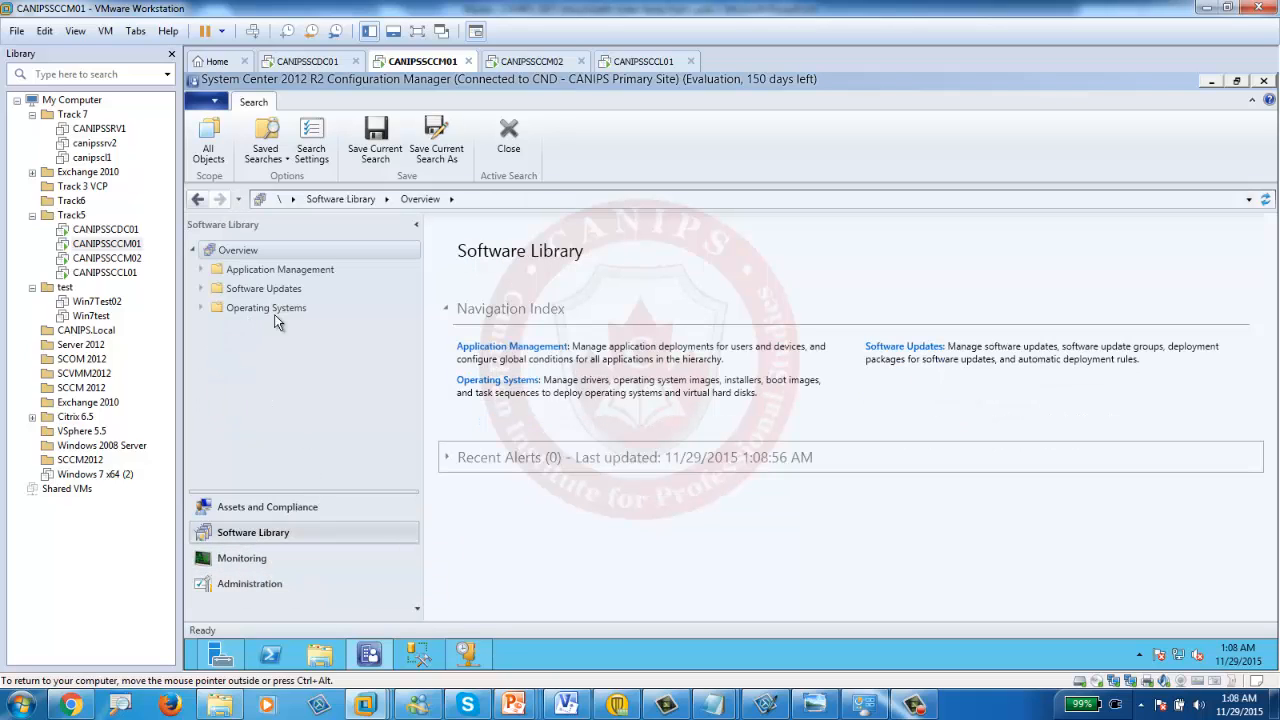
pyautogui.click(201, 307)
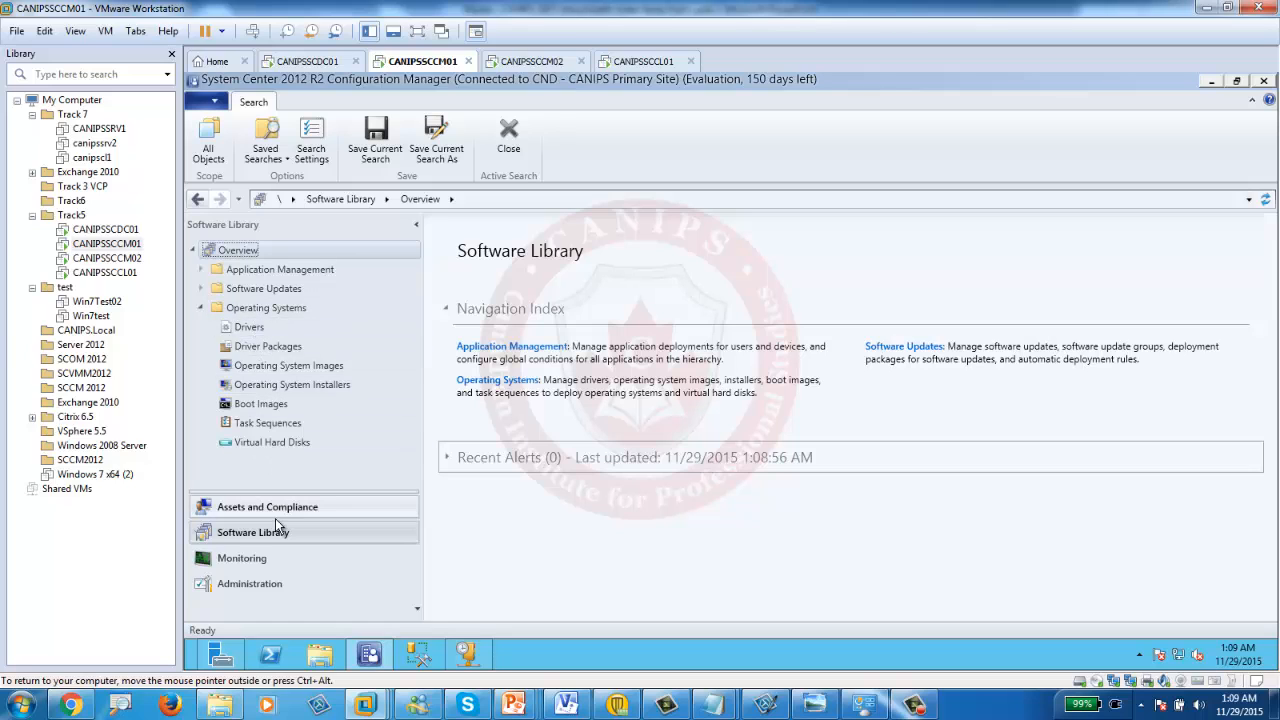
# Check the network access account in the CANIPS Primary Site's Software Distribution component properties and close the dialog
pyautogui.click(249, 587)
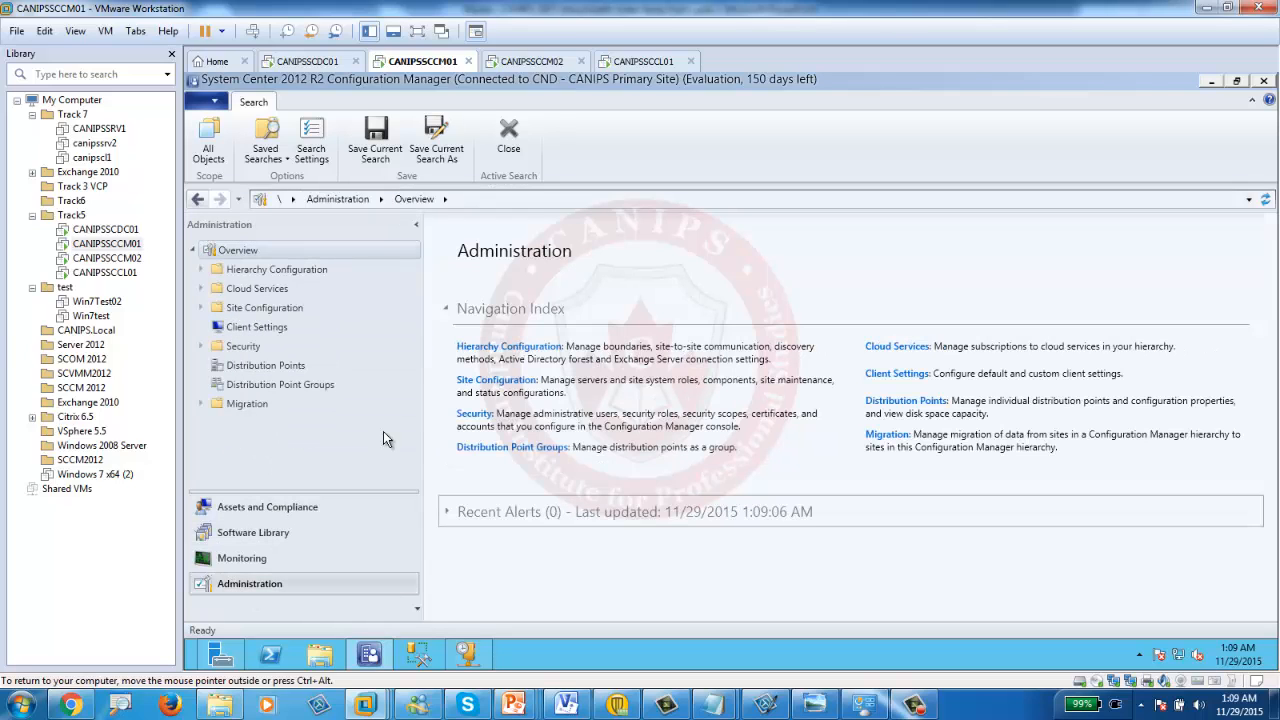
pyautogui.click(201, 307)
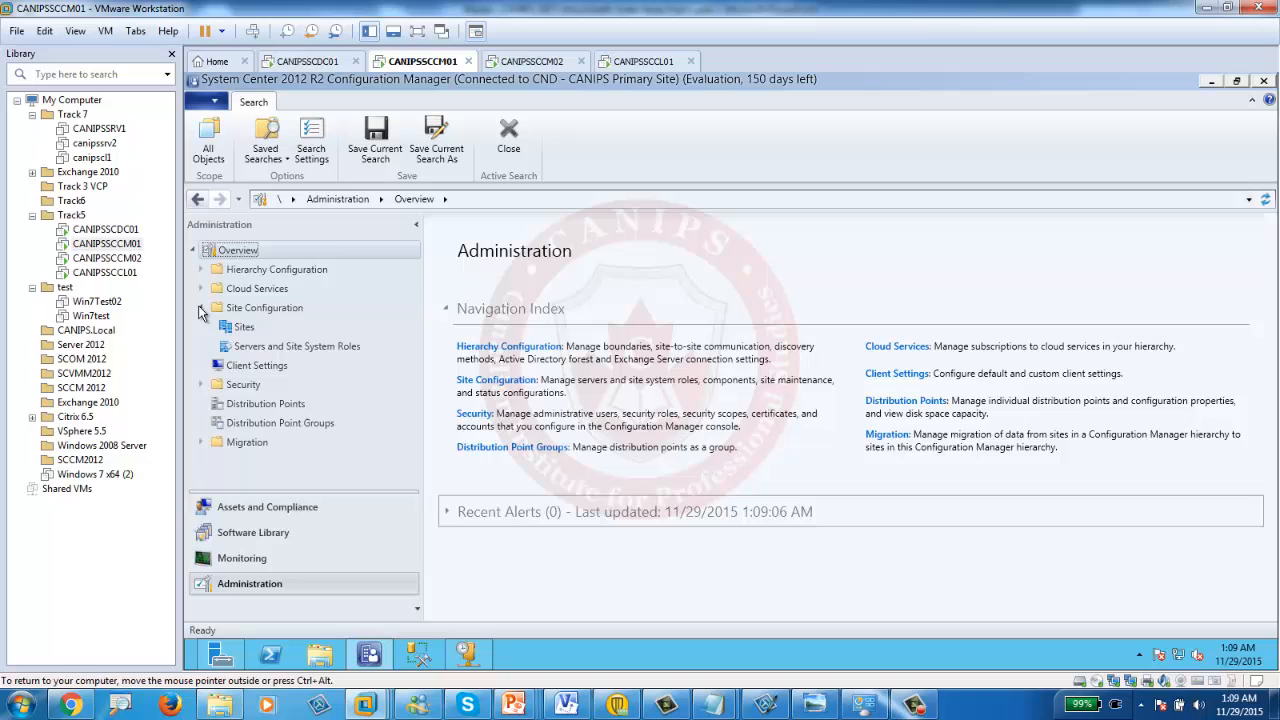
pyautogui.click(261, 307)
pyautogui.click(245, 327)
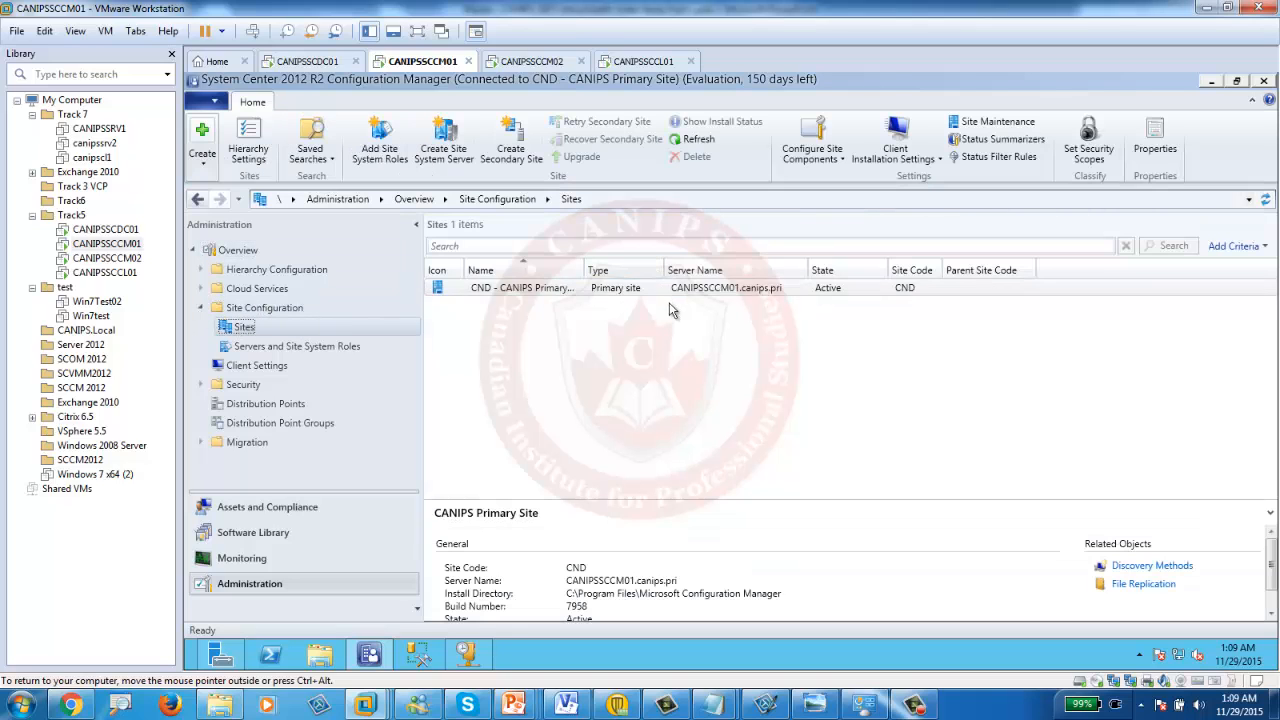
pyautogui.click(674, 290)
pyautogui.click(815, 158)
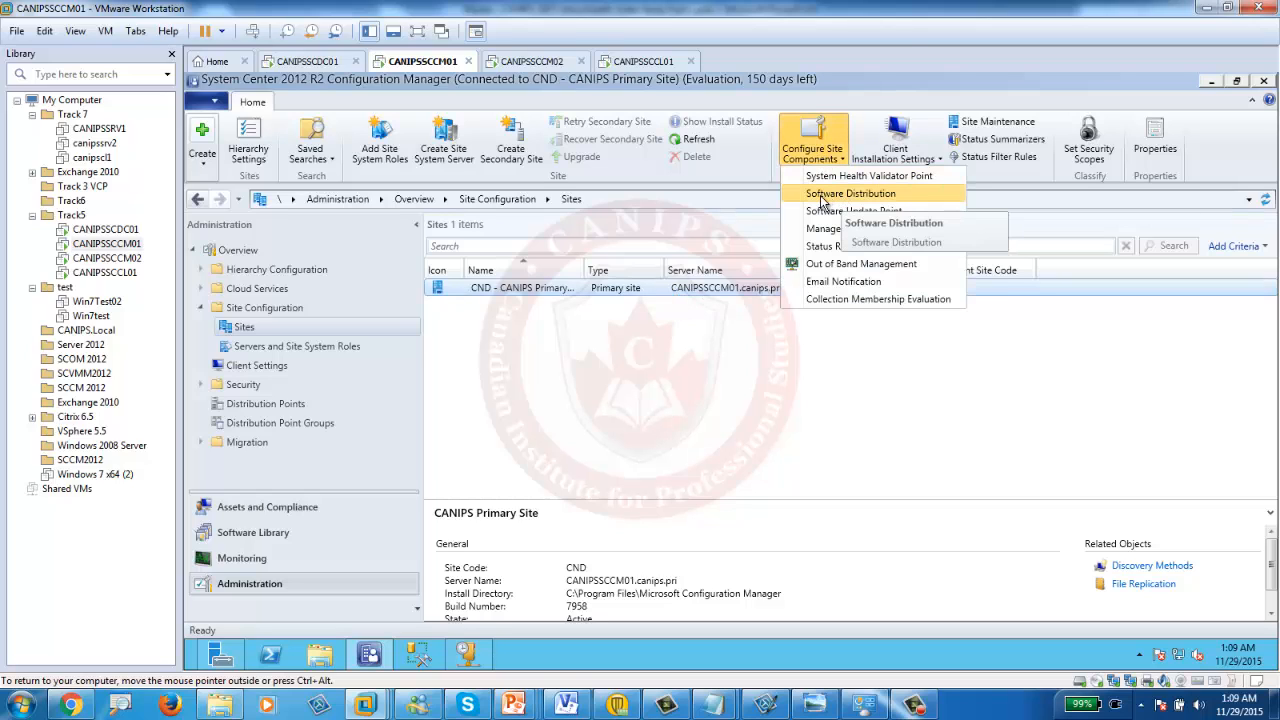
pyautogui.click(835, 195)
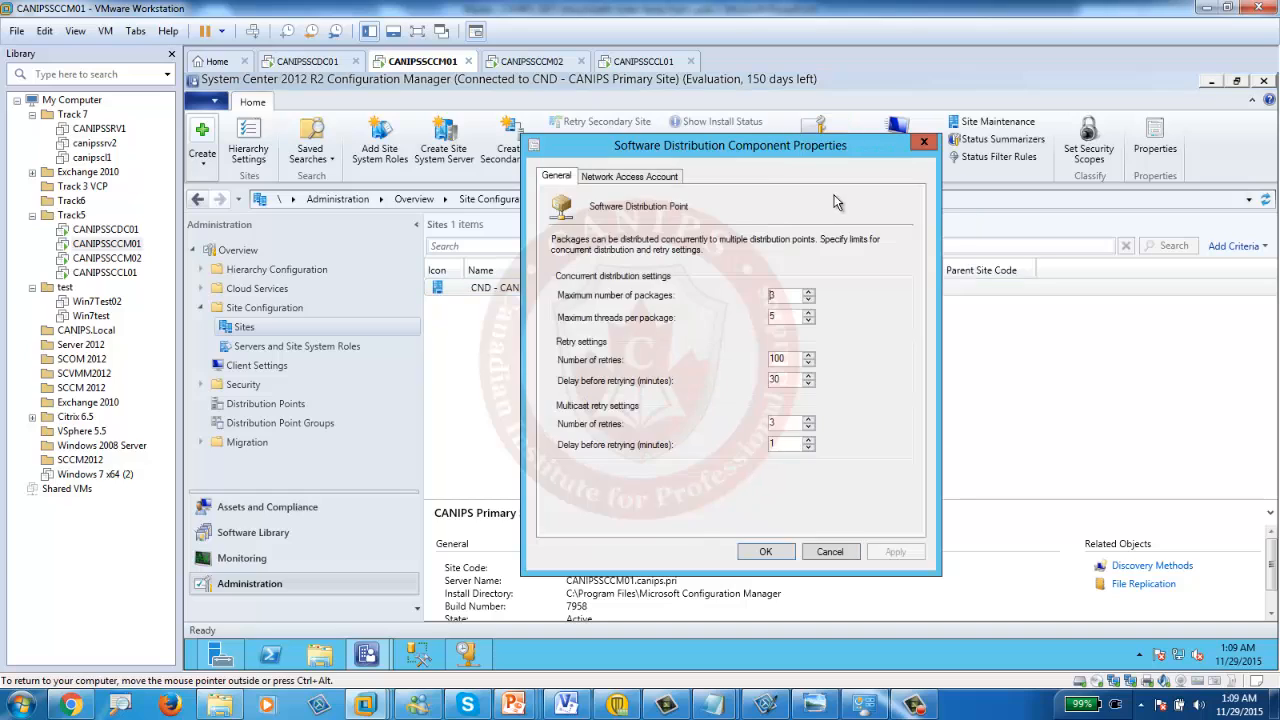
pyautogui.click(652, 178)
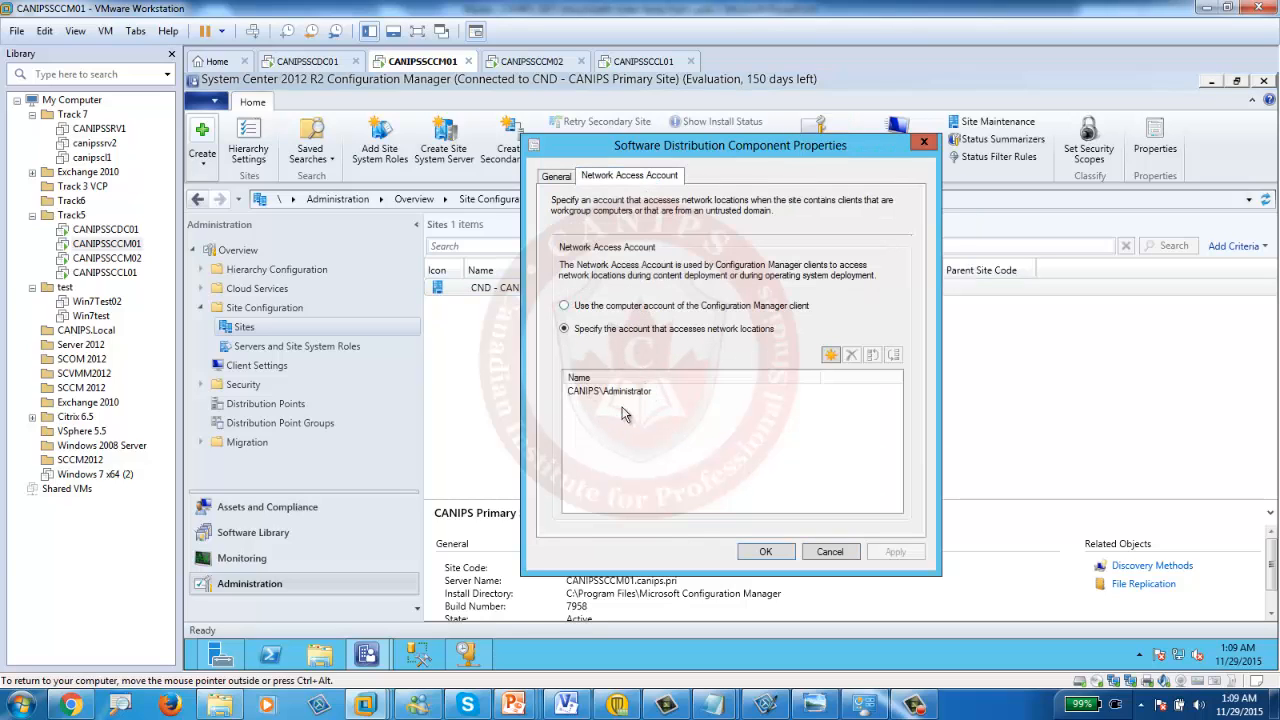
pyautogui.click(761, 553)
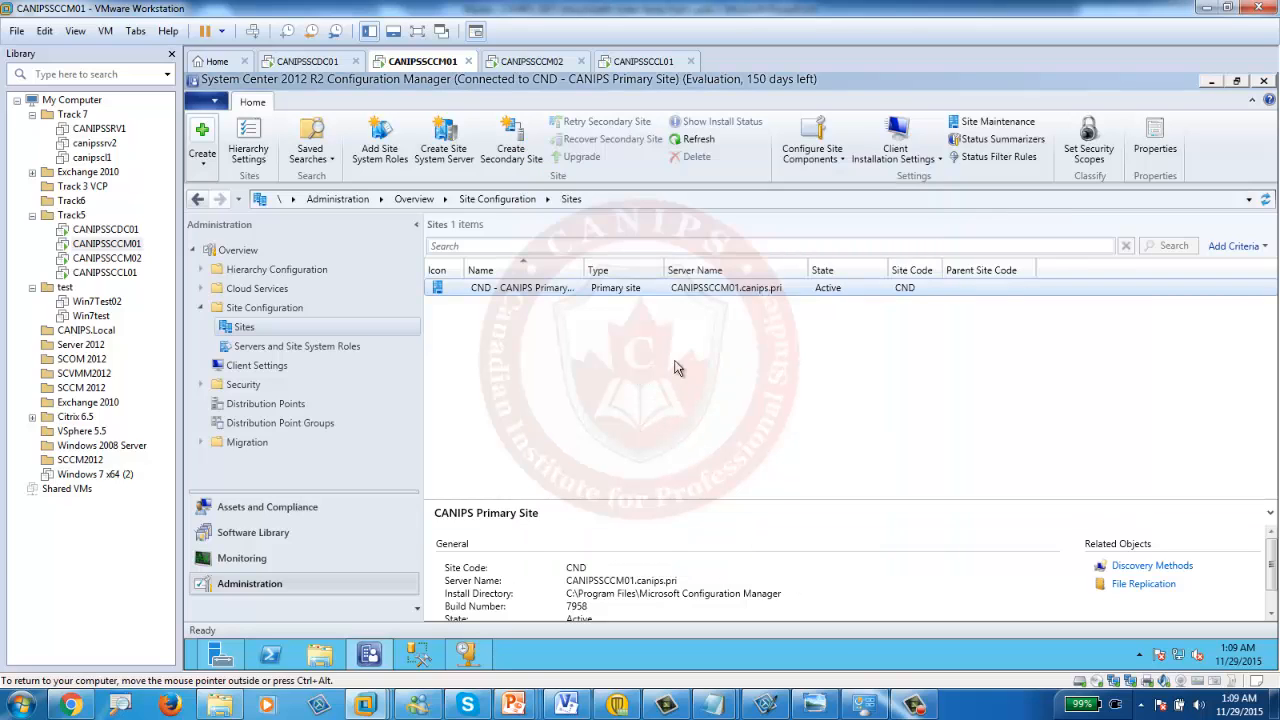
# Switch to Server Manager and check the server roles list for Windows Deployment Services in the Add Roles and Features Wizard, cancelling it without installing anything
pyautogui.click(268, 350)
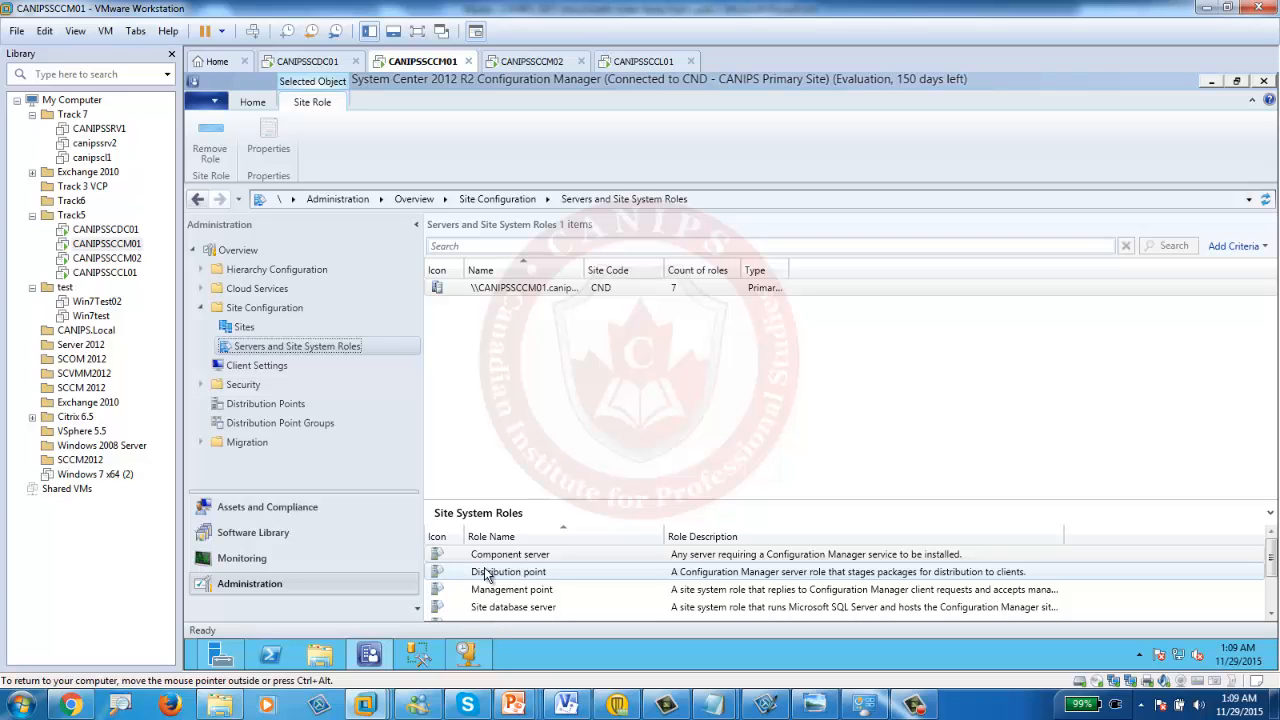
pyautogui.click(226, 655)
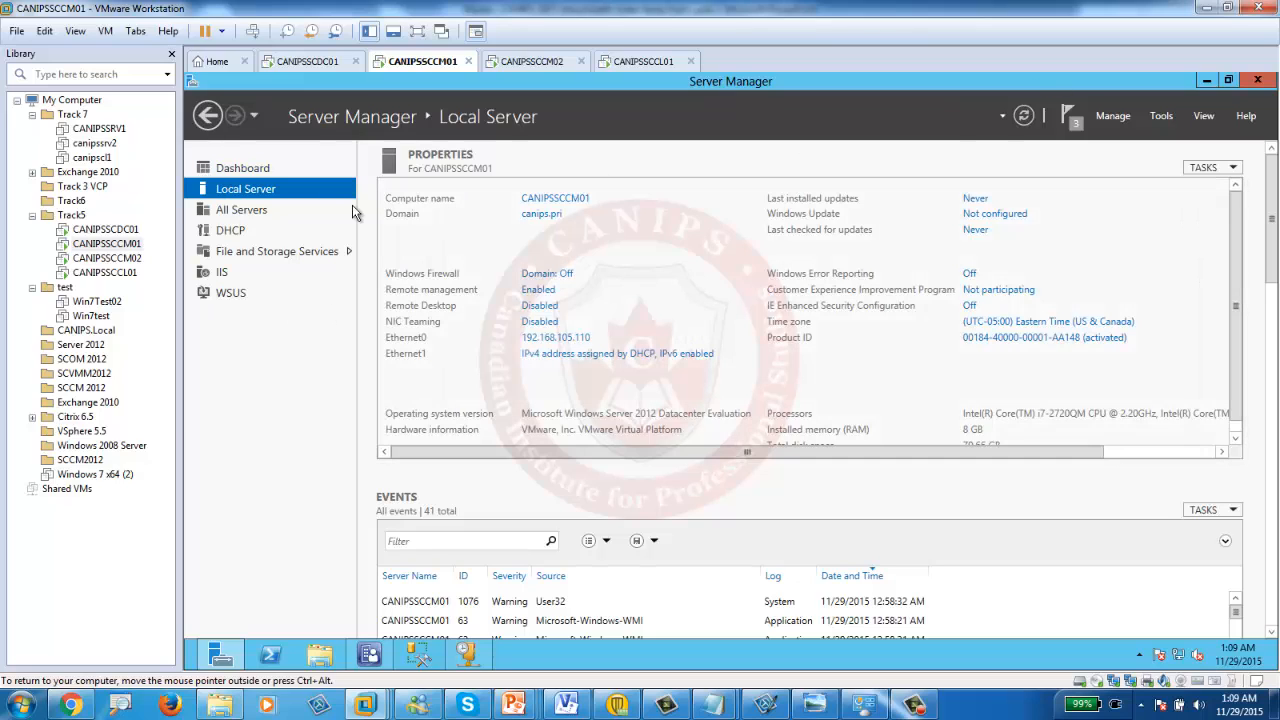
pyautogui.click(242, 168)
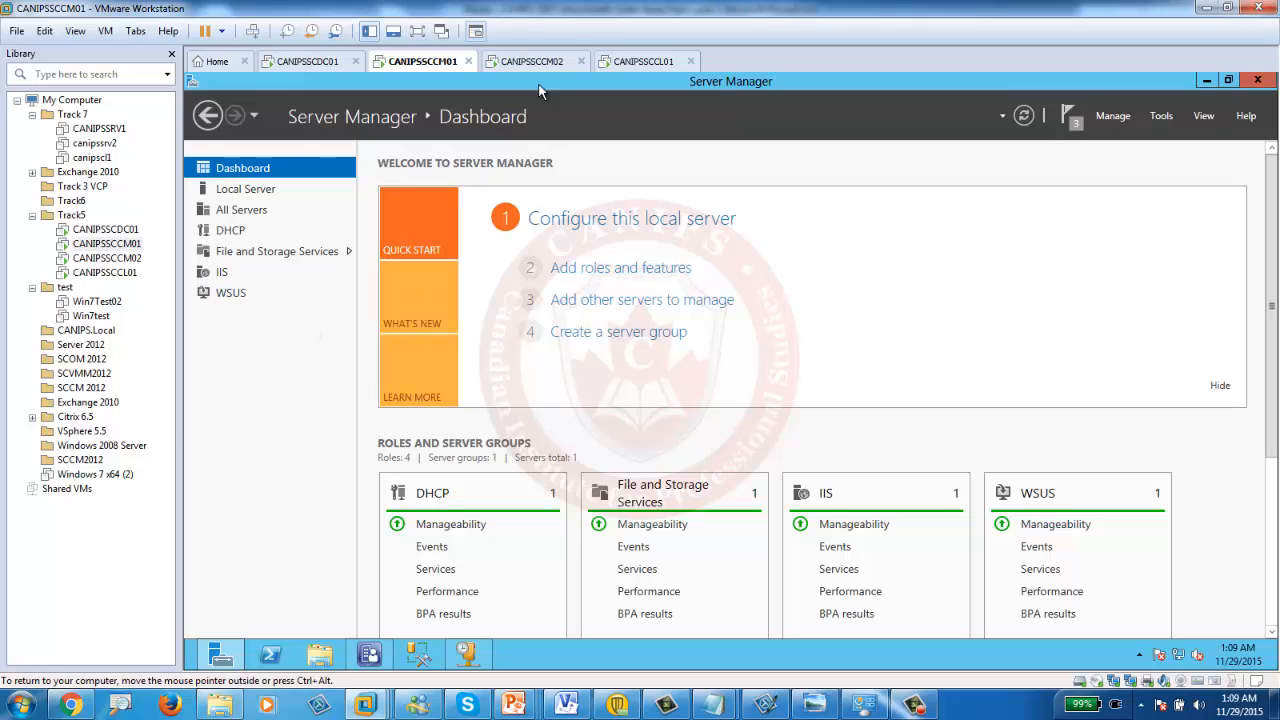
pyautogui.click(614, 270)
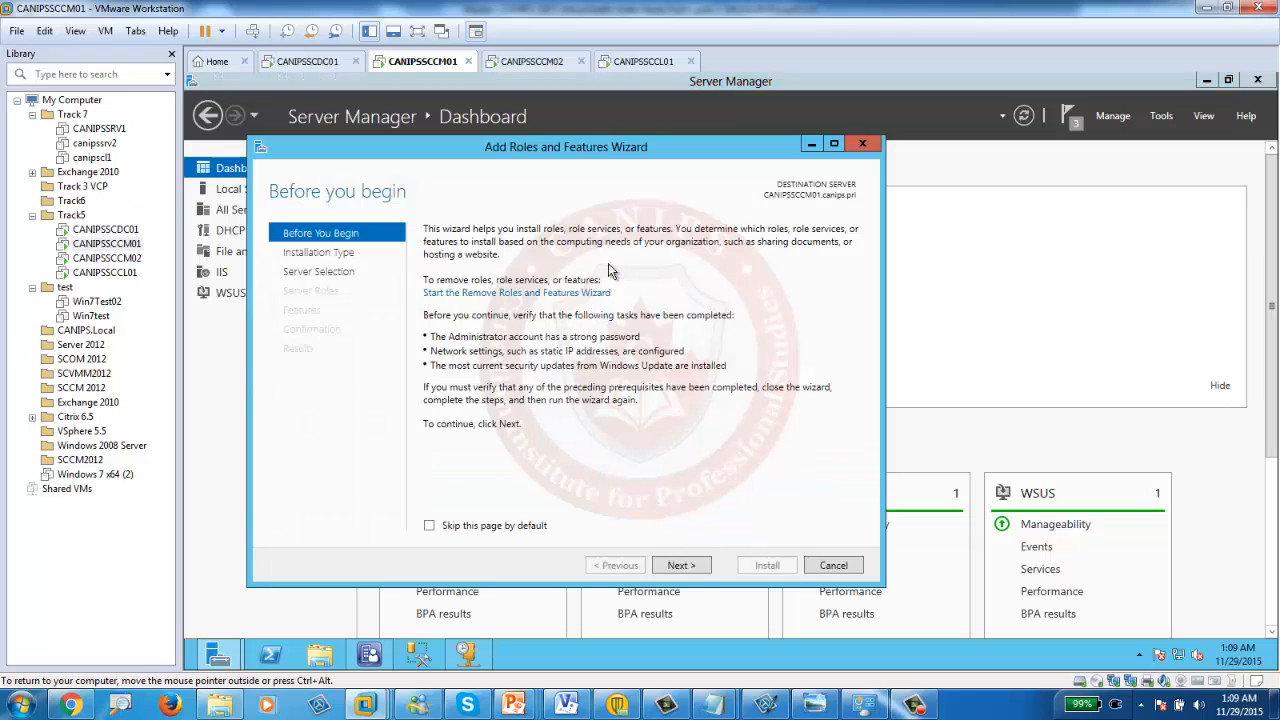
pyautogui.click(684, 568)
pyautogui.click(684, 568)
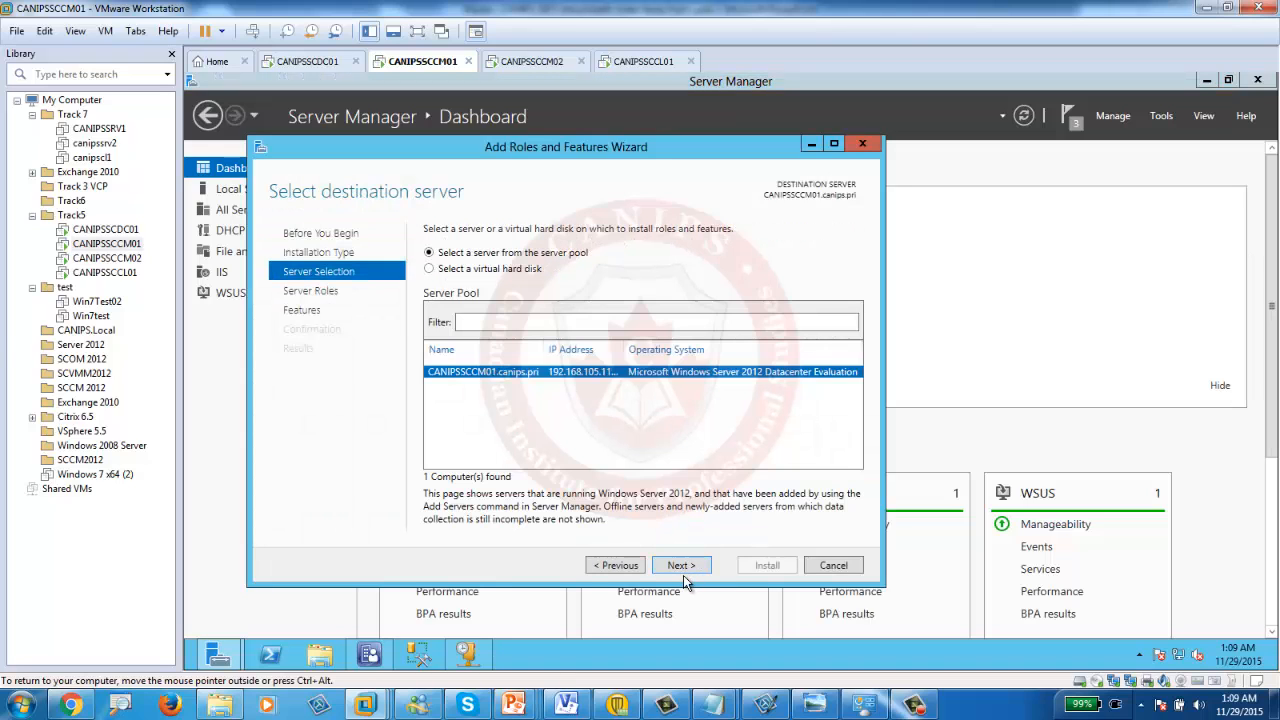
pyautogui.click(679, 566)
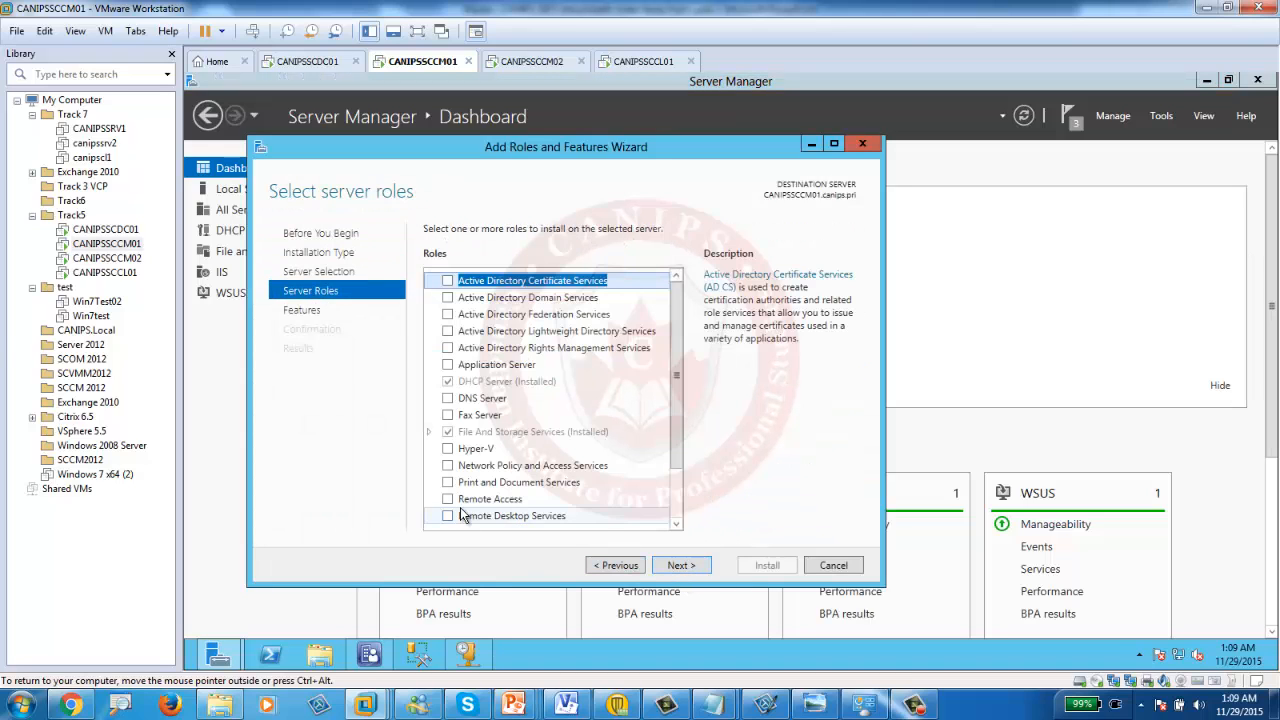
pyautogui.scroll(-2, 470, 510)
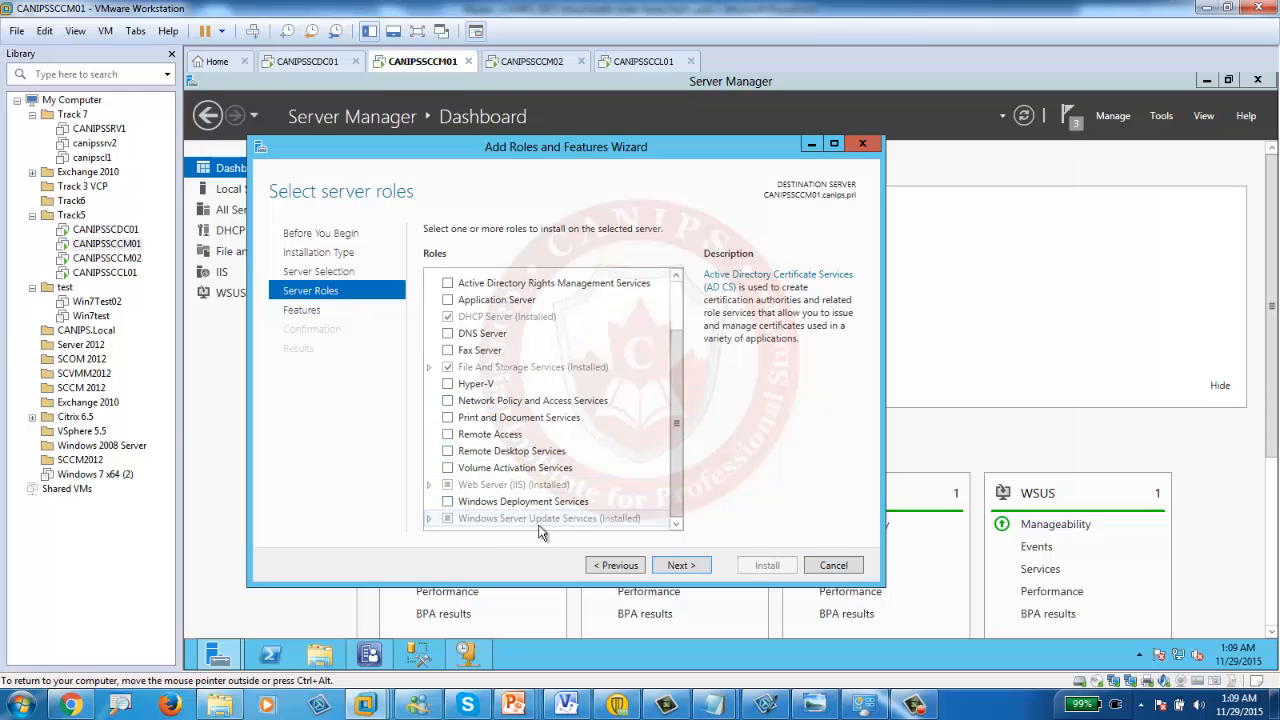
pyautogui.click(836, 566)
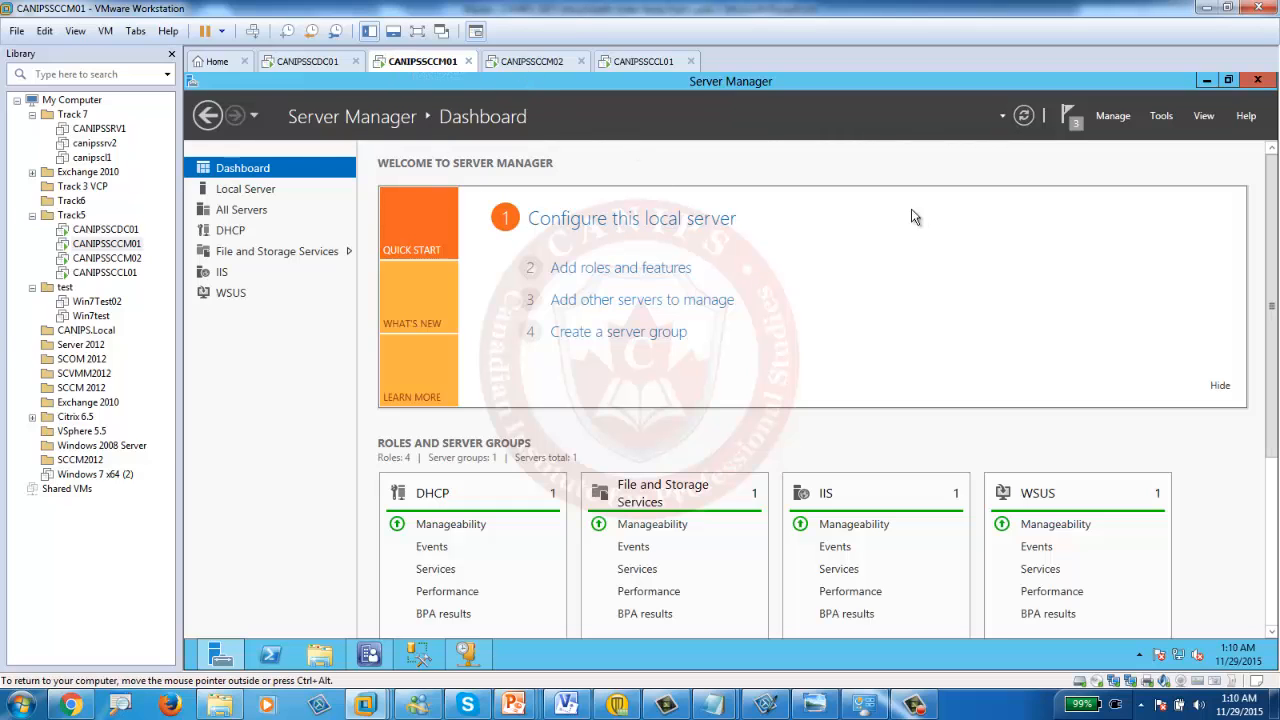
# Switch back to Configuration Manager and enable PXE support for clients on the CANIPSSCCM01 distribution point, accepting the required ports
pyautogui.click(369, 654)
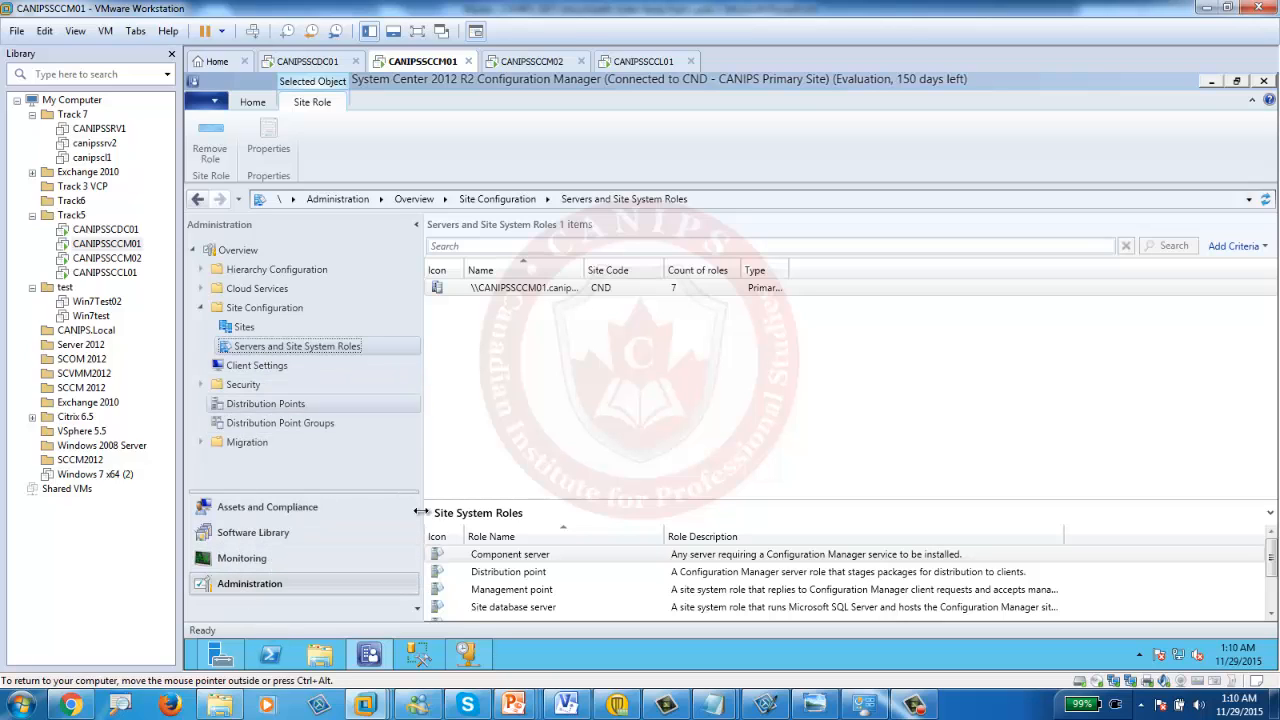
pyautogui.click(510, 574)
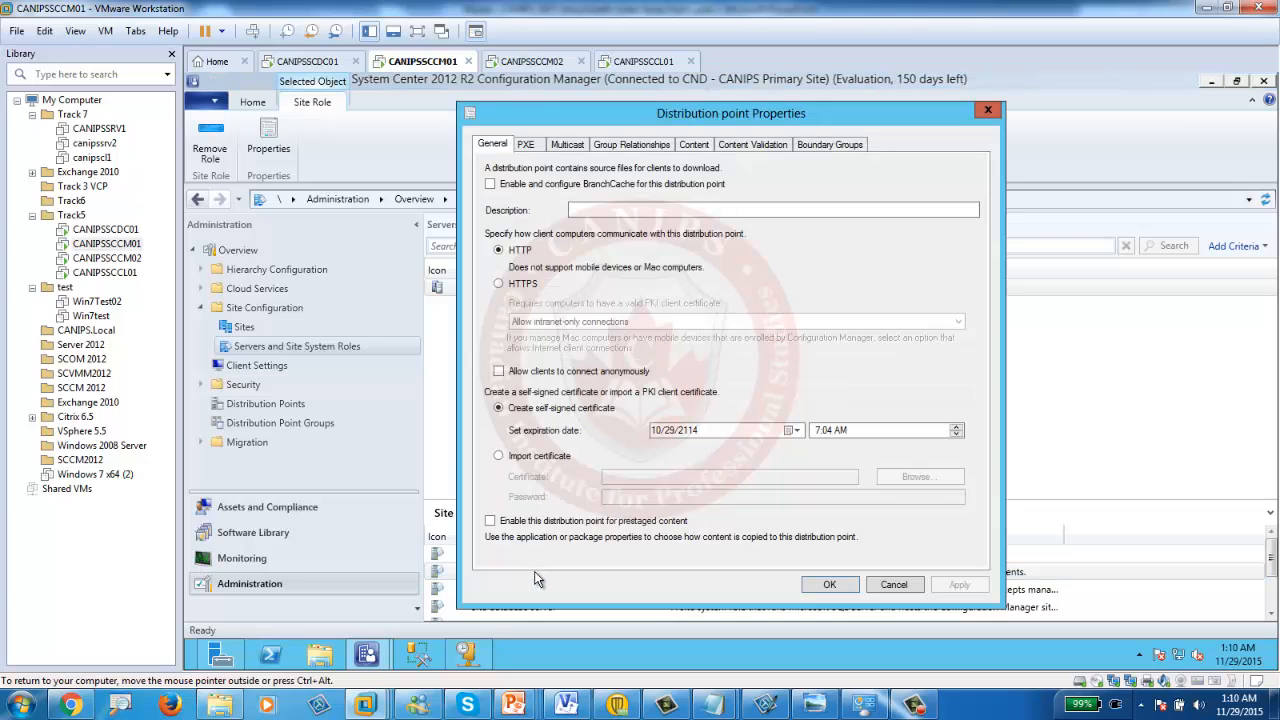
pyautogui.click(530, 147)
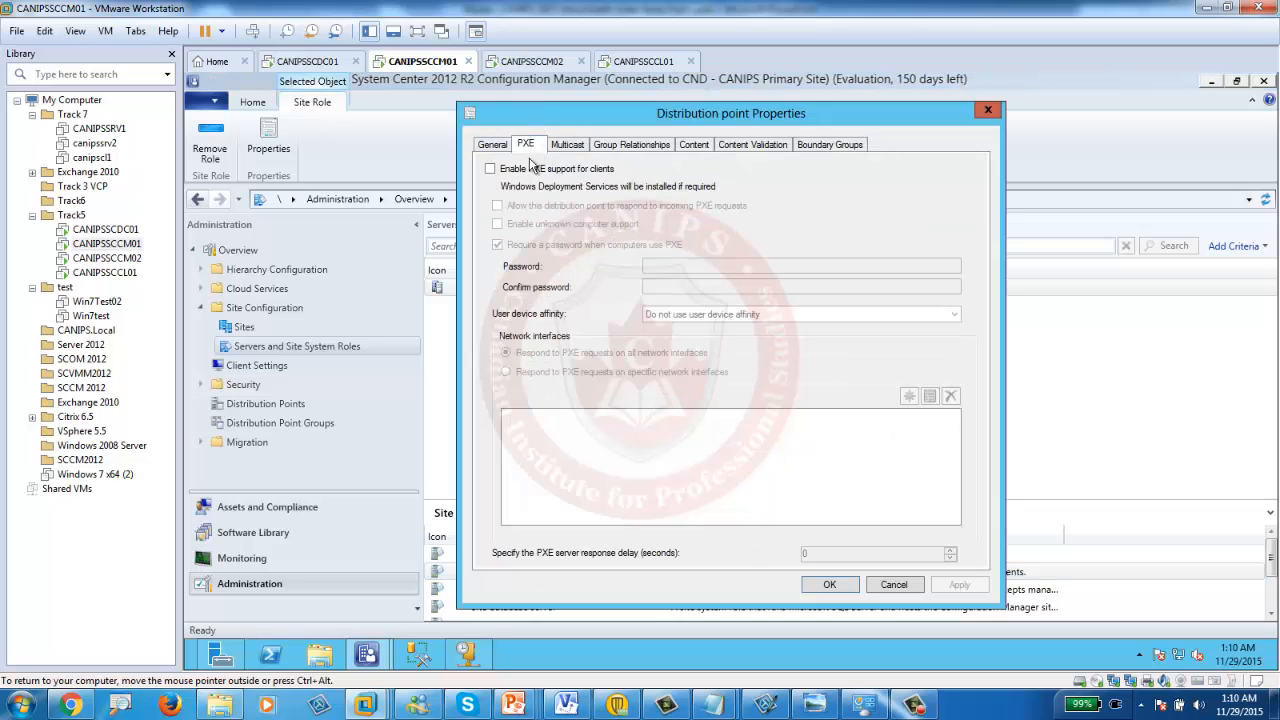
pyautogui.click(510, 170)
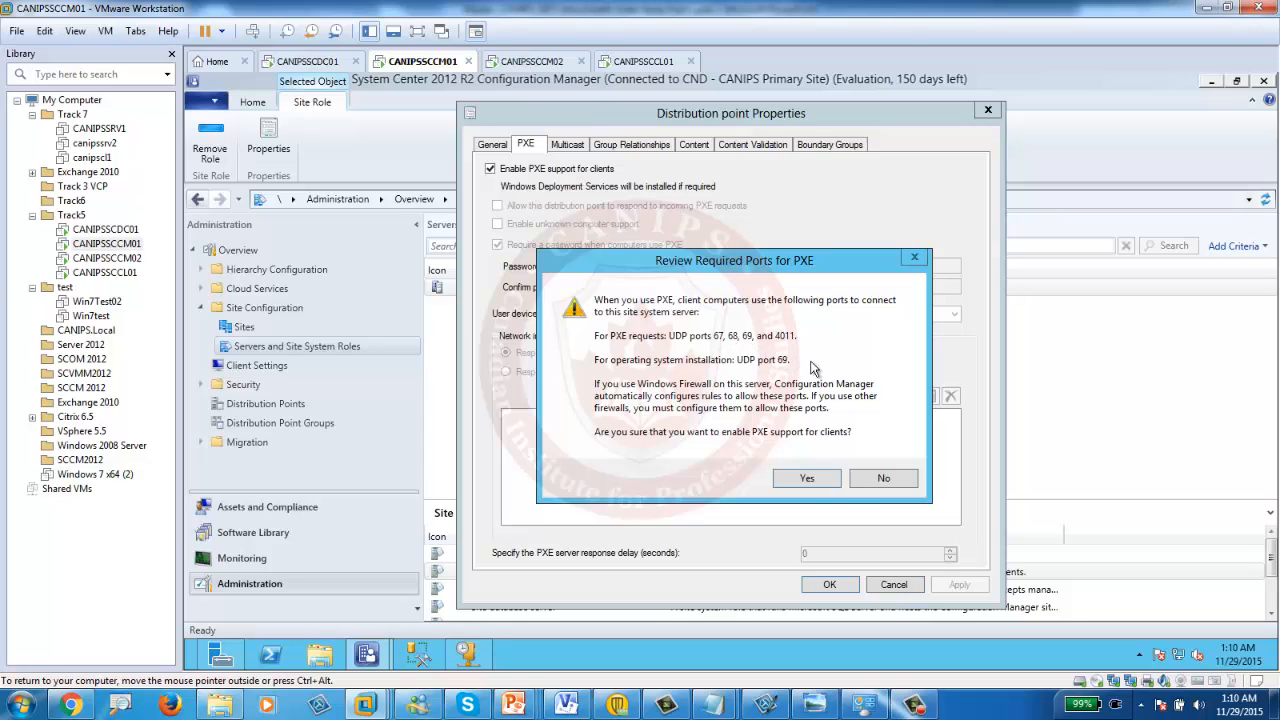
pyautogui.click(806, 480)
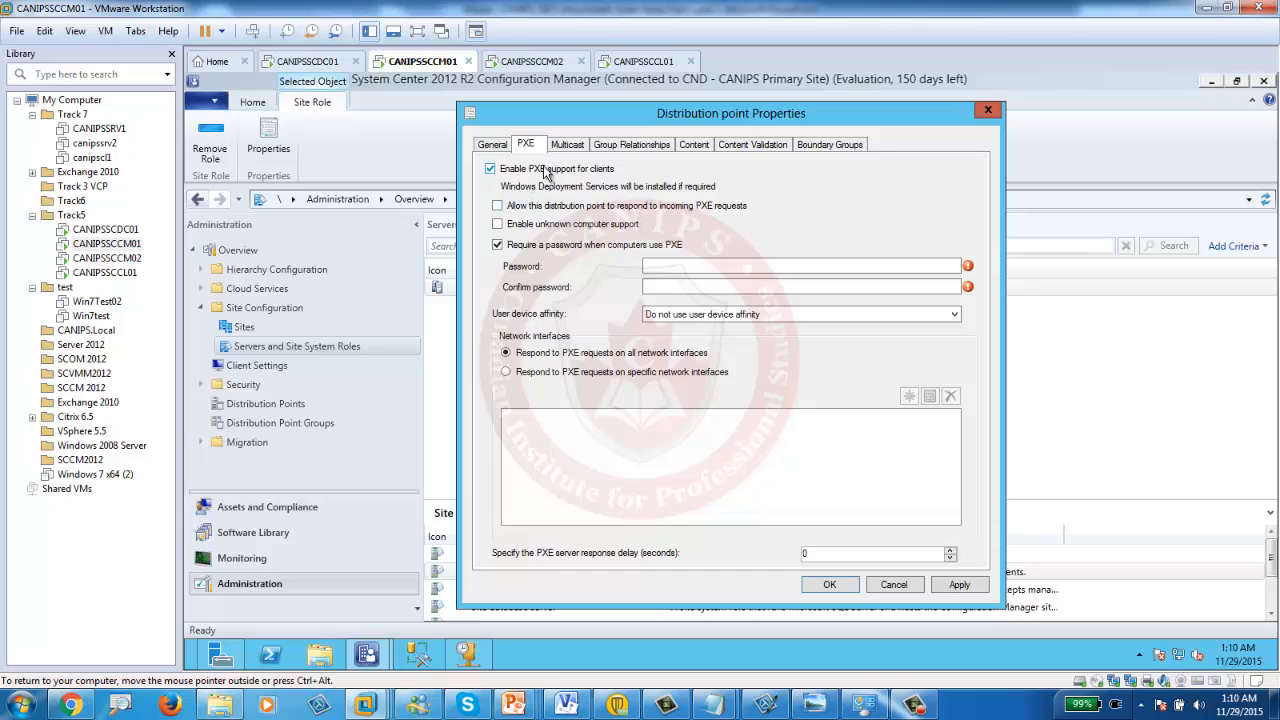
# Allow the distribution point to respond to incoming PXE requests, enable unknown computer support, and enter and confirm the PXE password
pyautogui.click(498, 225)
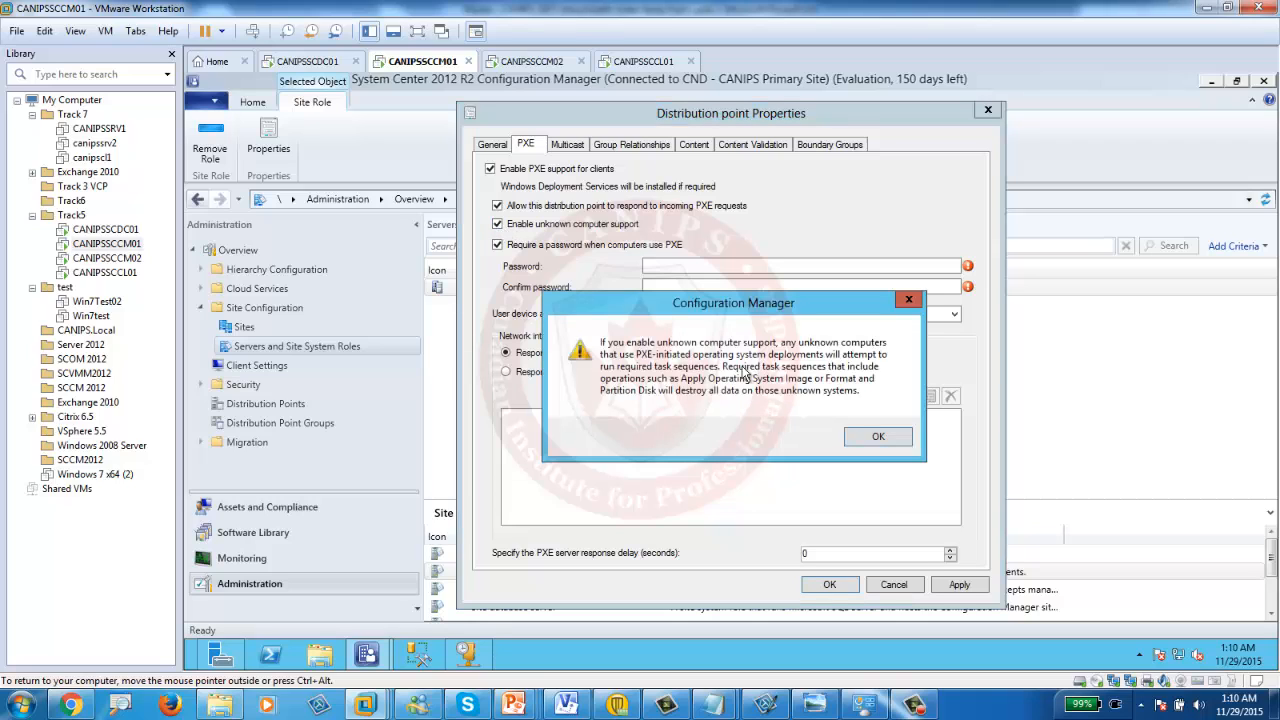
pyautogui.click(870, 437)
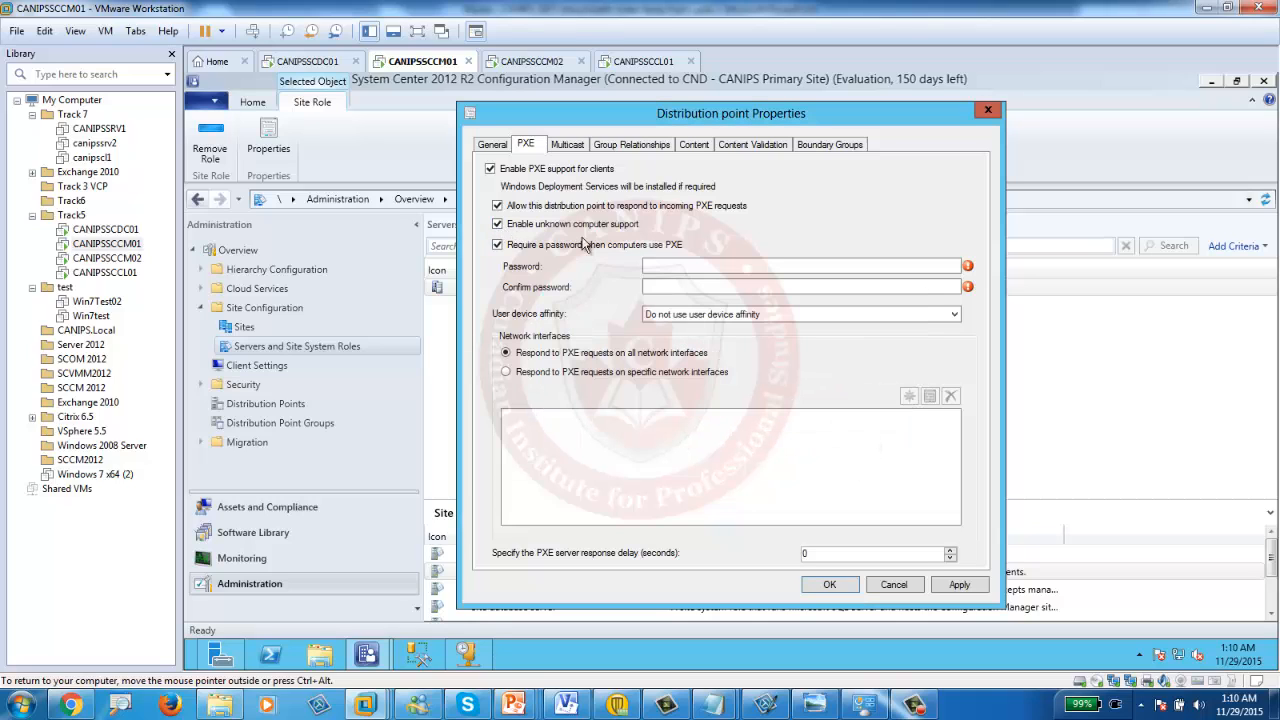
pyautogui.click(685, 268)
pyautogui.press('Tab')
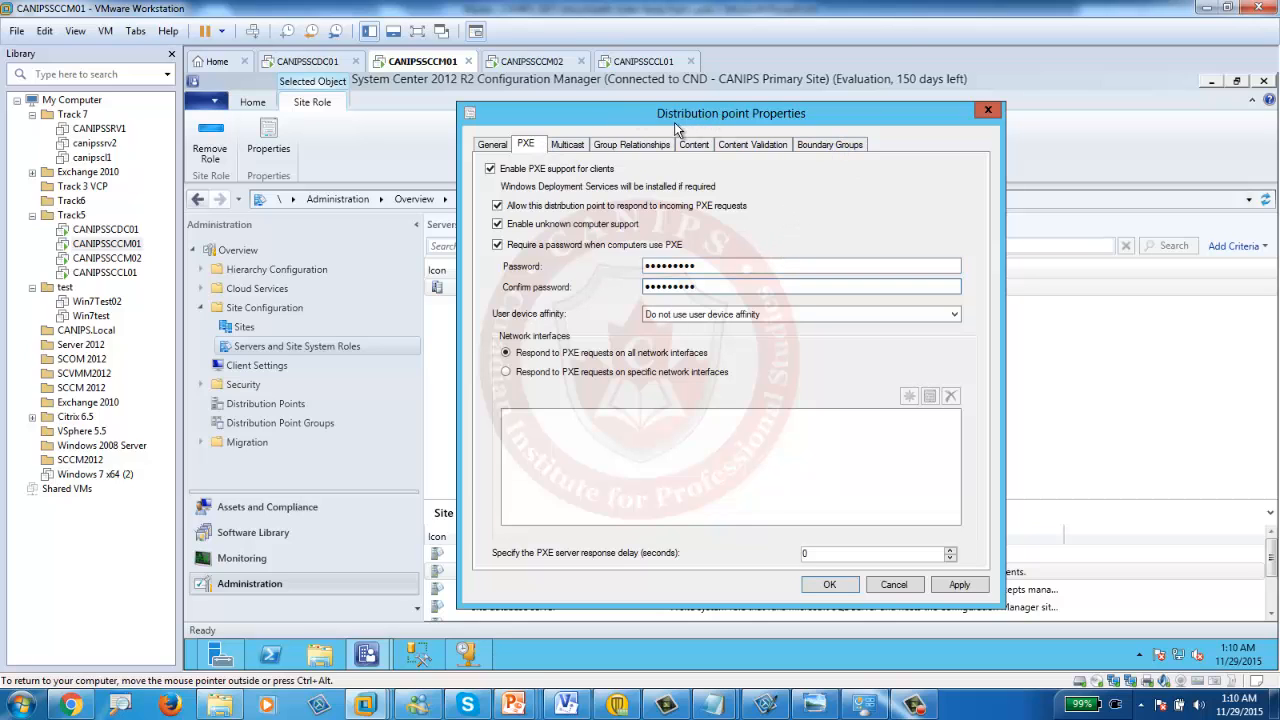
# Check the distribution point's boundary groups, and apply and save the distribution point properties
pyautogui.click(840, 147)
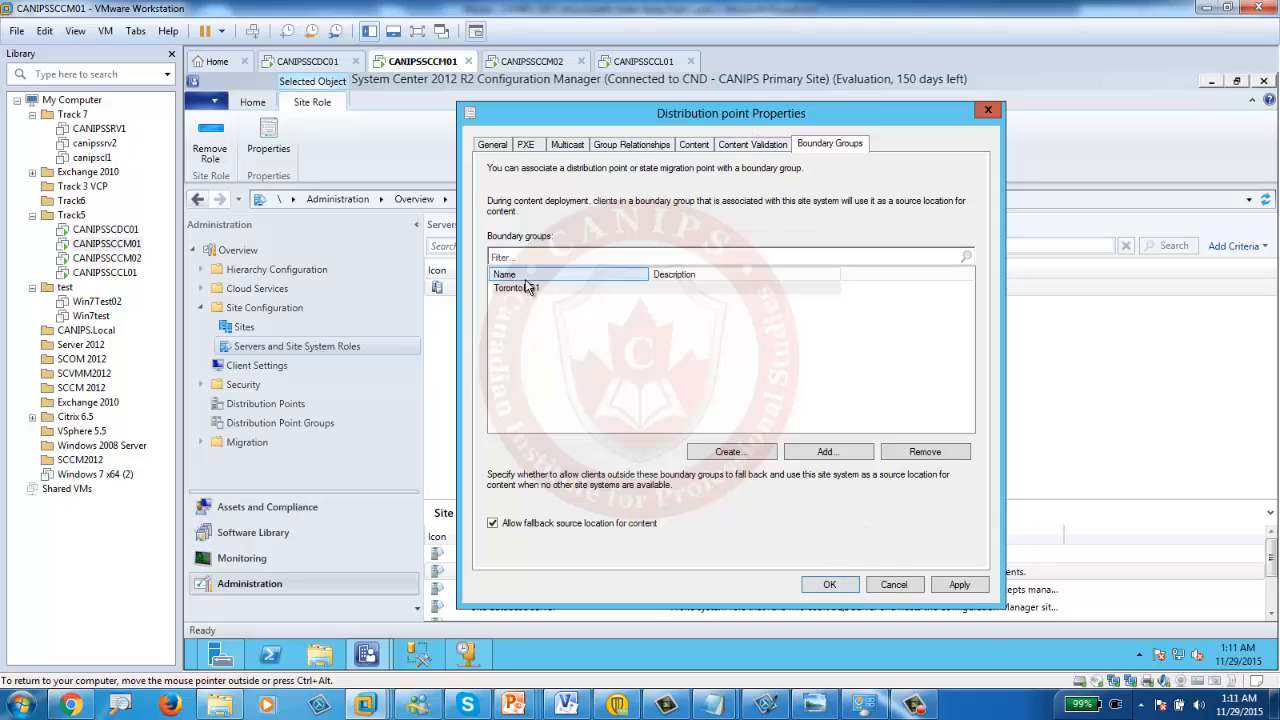
pyautogui.click(959, 584)
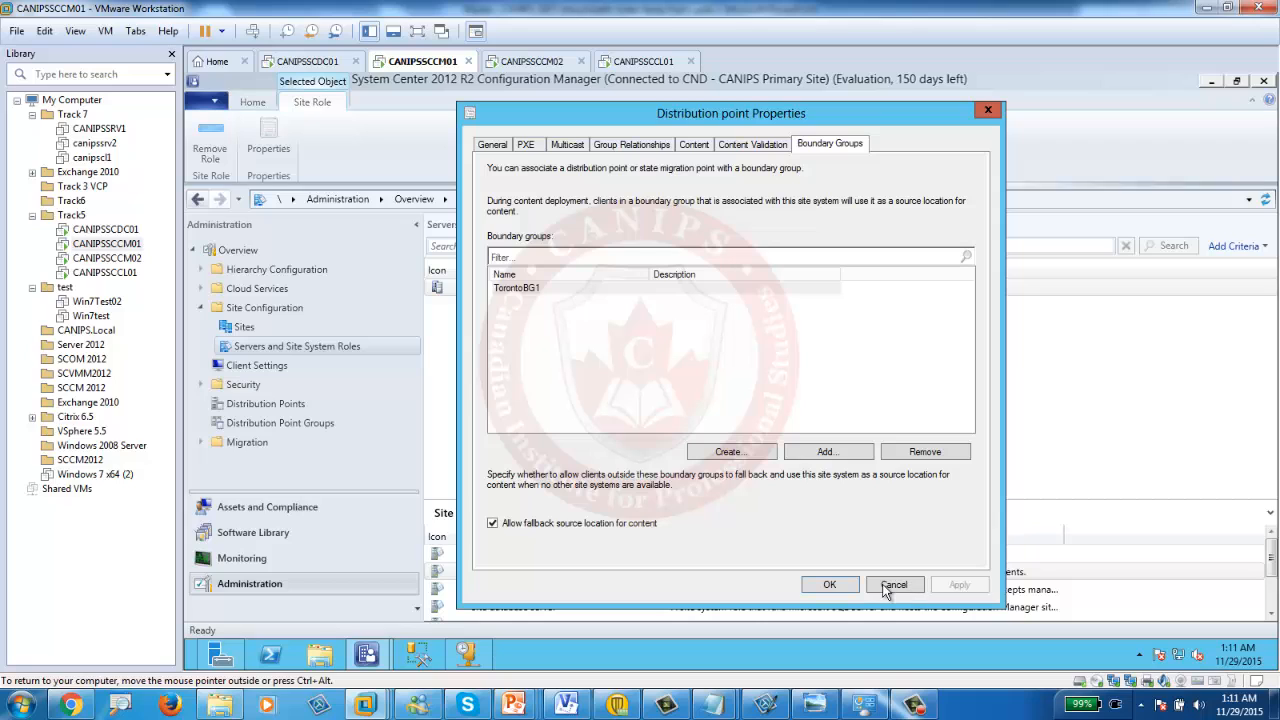
pyautogui.click(829, 584)
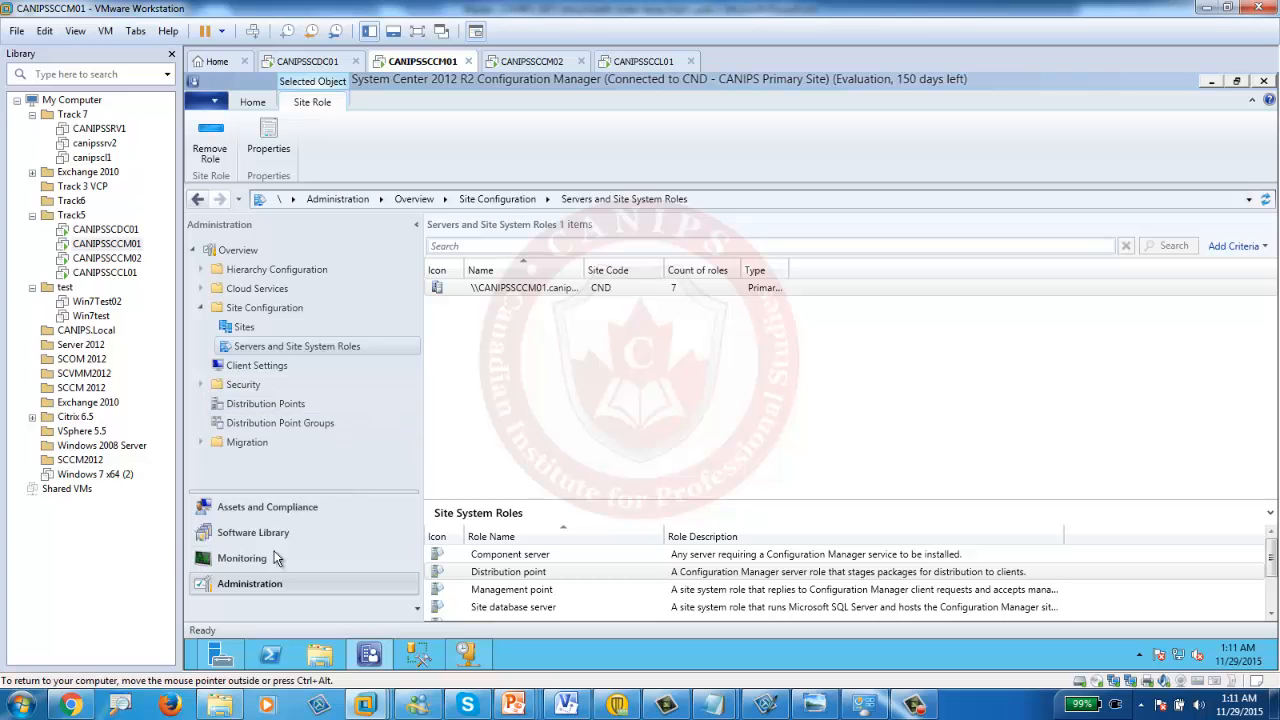
# Switch to Server Manager and refresh the dashboard to check for the Windows Deployment Services role
pyautogui.click(244, 533)
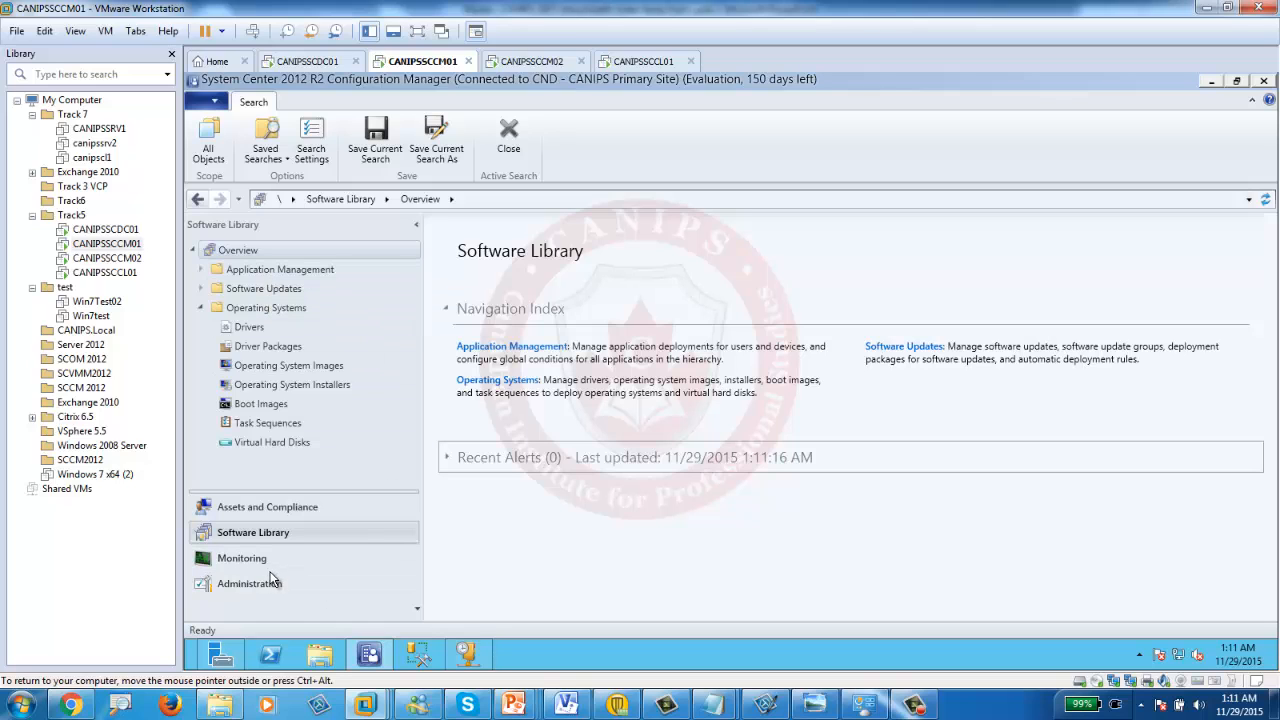
pyautogui.click(220, 654)
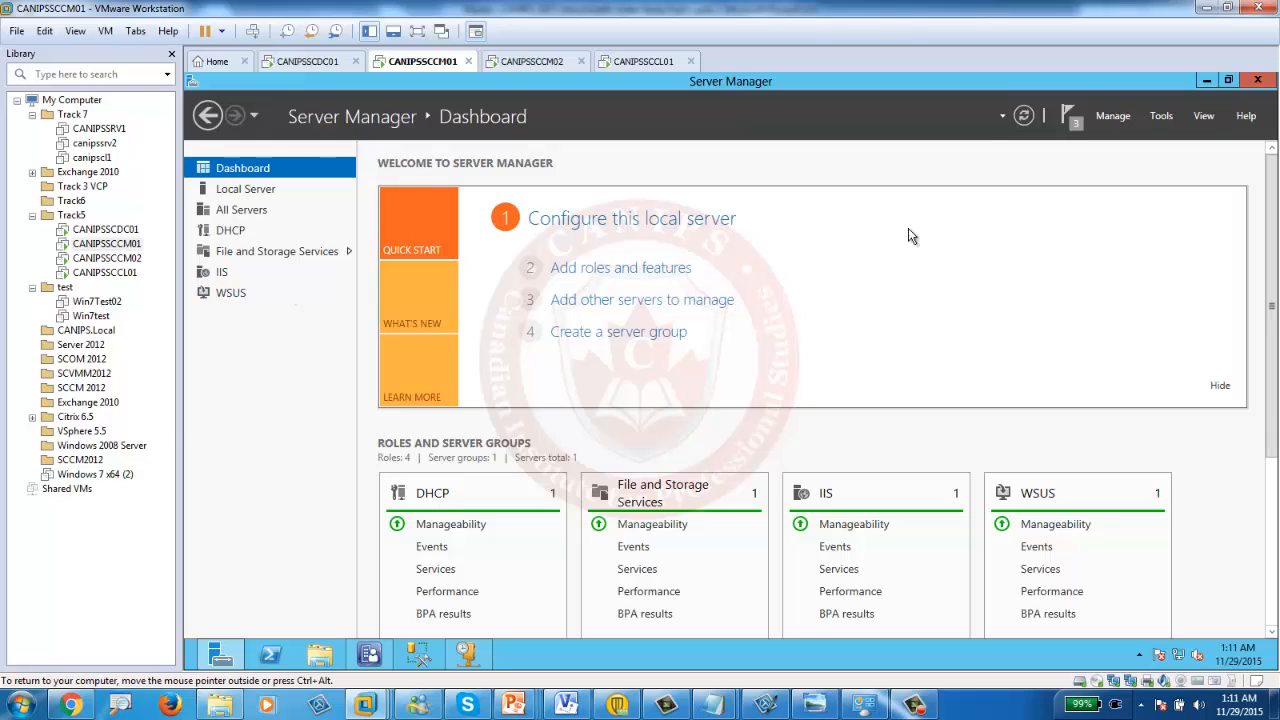
pyautogui.click(1024, 116)
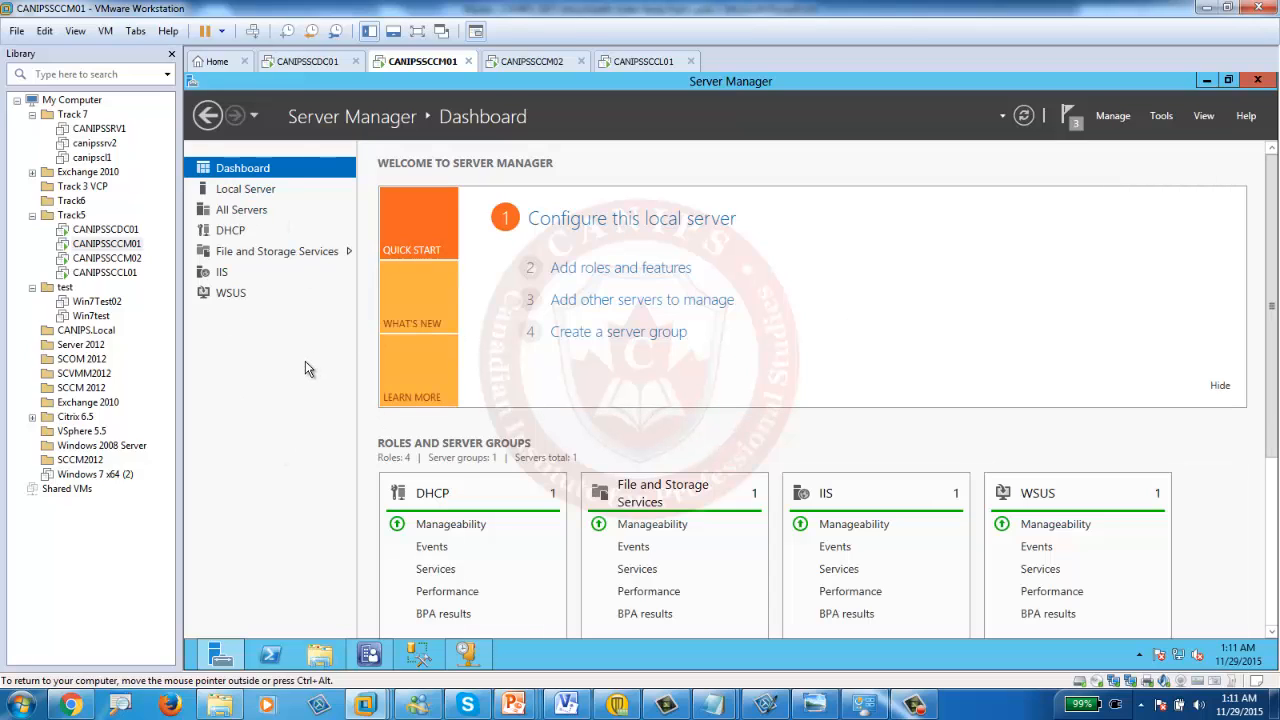
# Review the distribution point's PXE settings in Configuration Manager, close its properties, and switch back to Server Manager
pyautogui.click(369, 654)
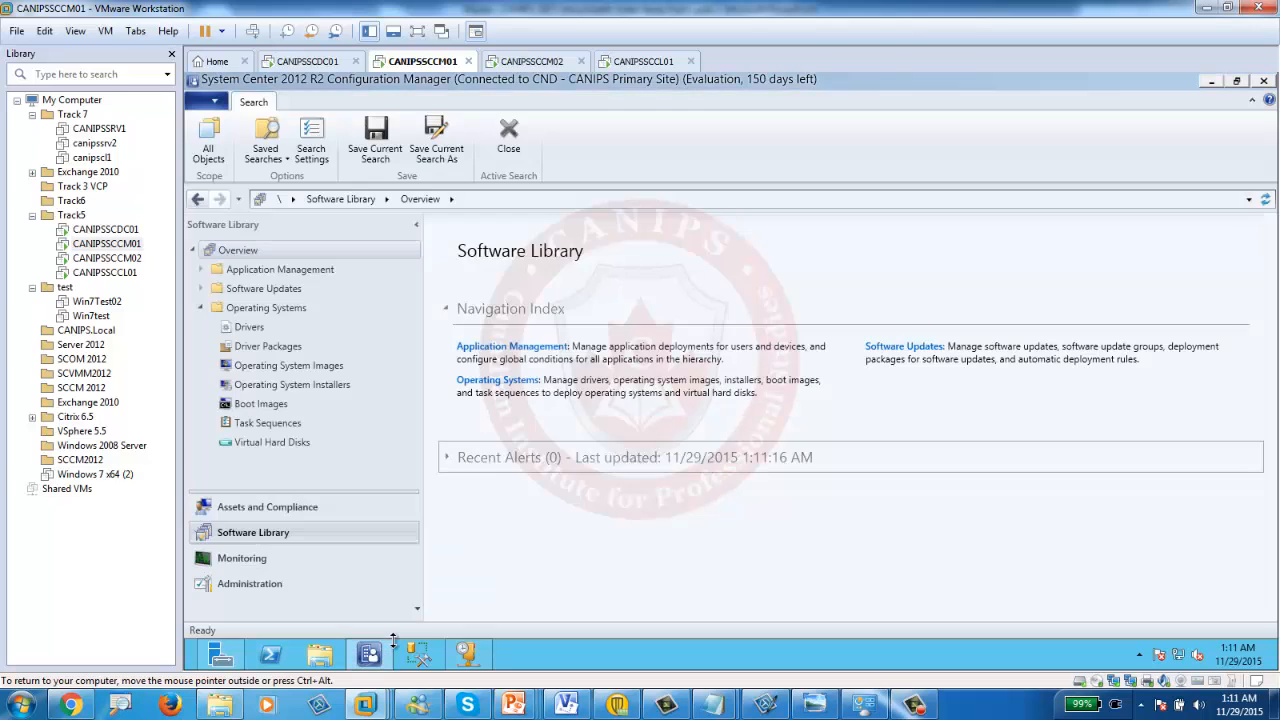
pyautogui.click(252, 583)
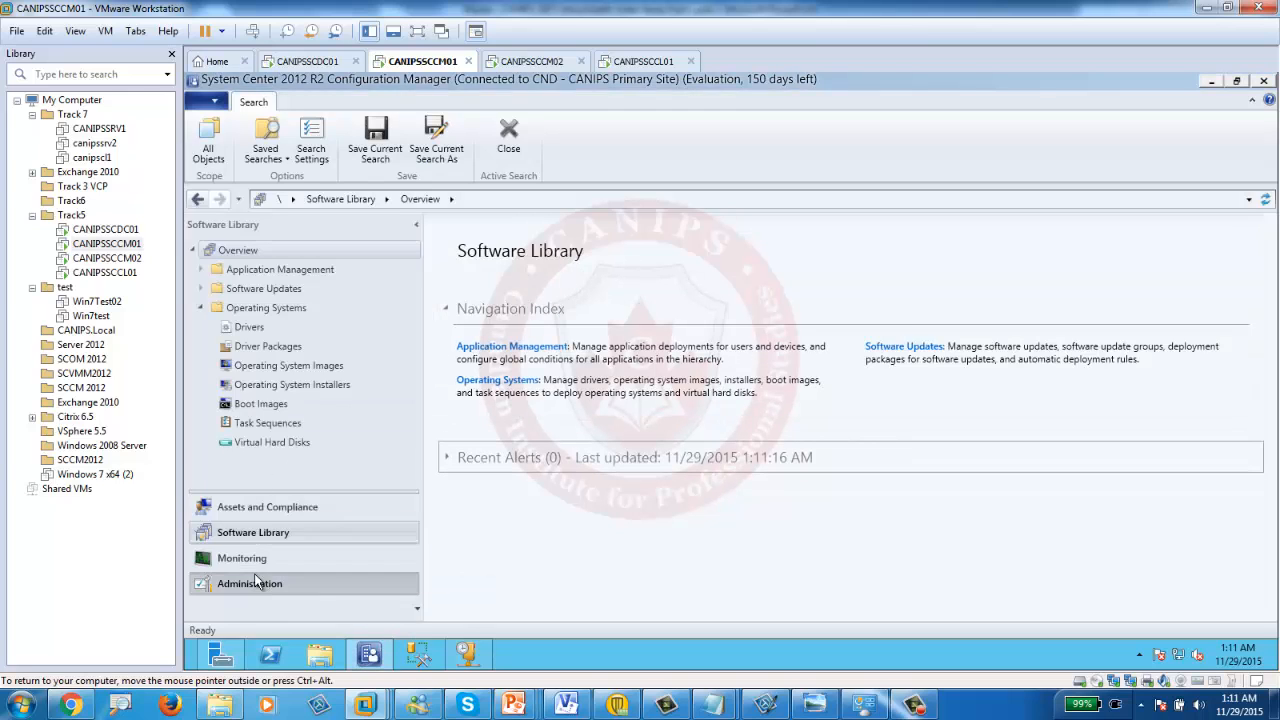
pyautogui.click(510, 573)
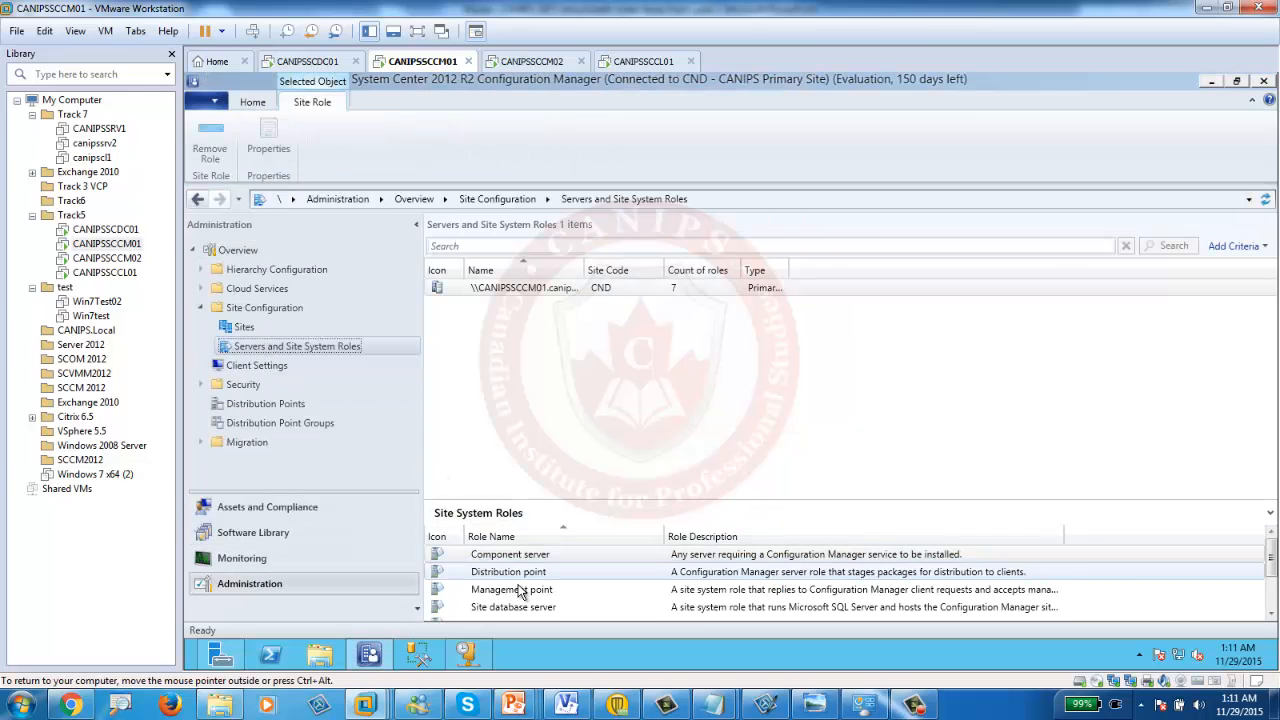
pyautogui.doubleClick(545, 572)
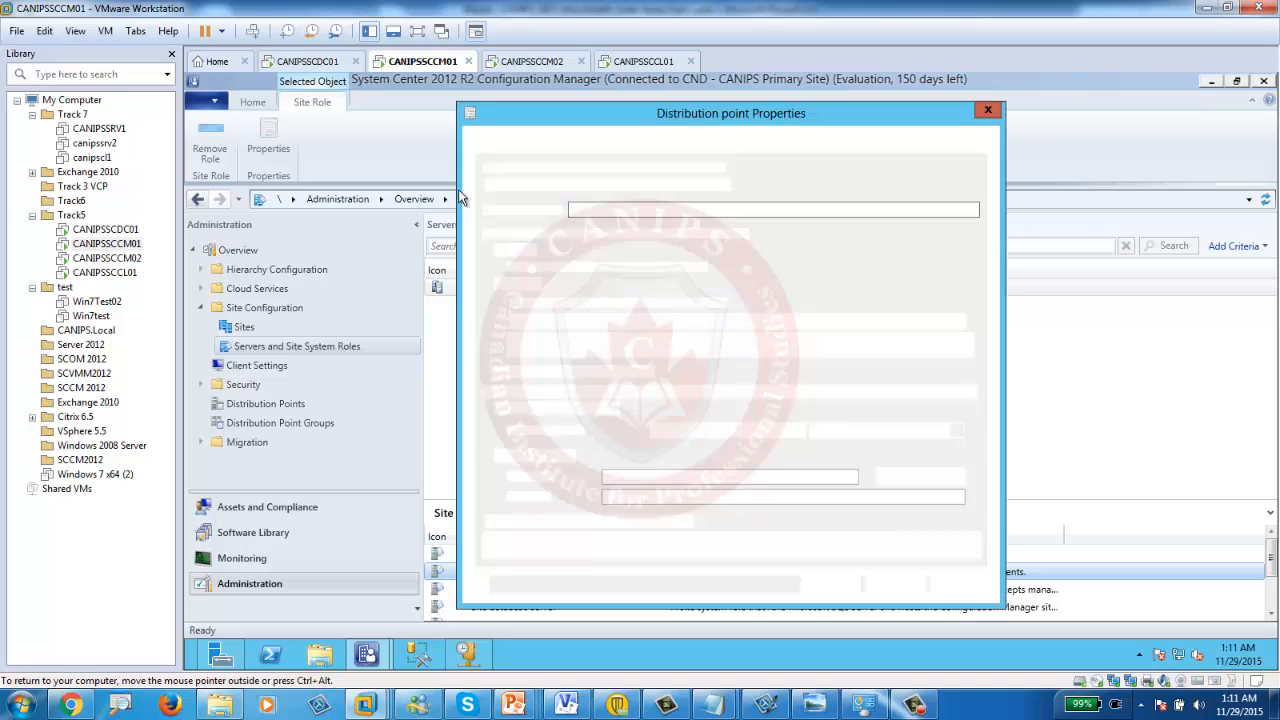
pyautogui.click(530, 147)
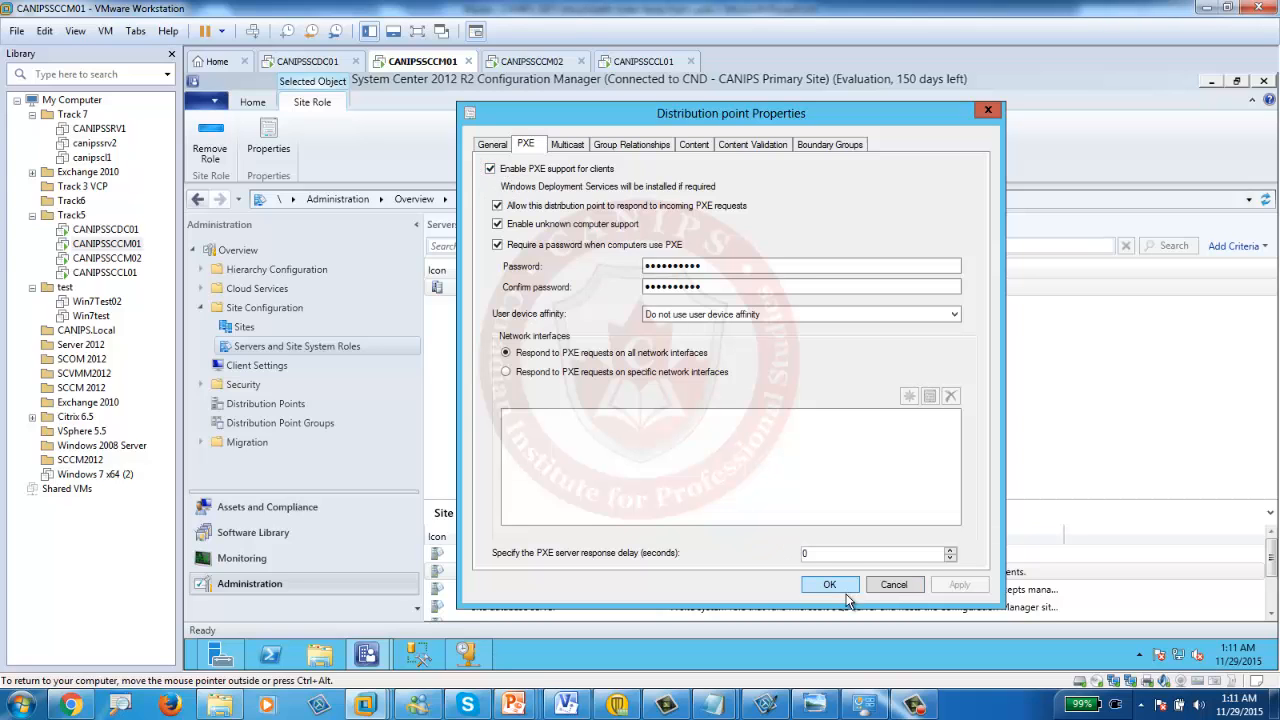
pyautogui.click(812, 585)
pyautogui.click(221, 655)
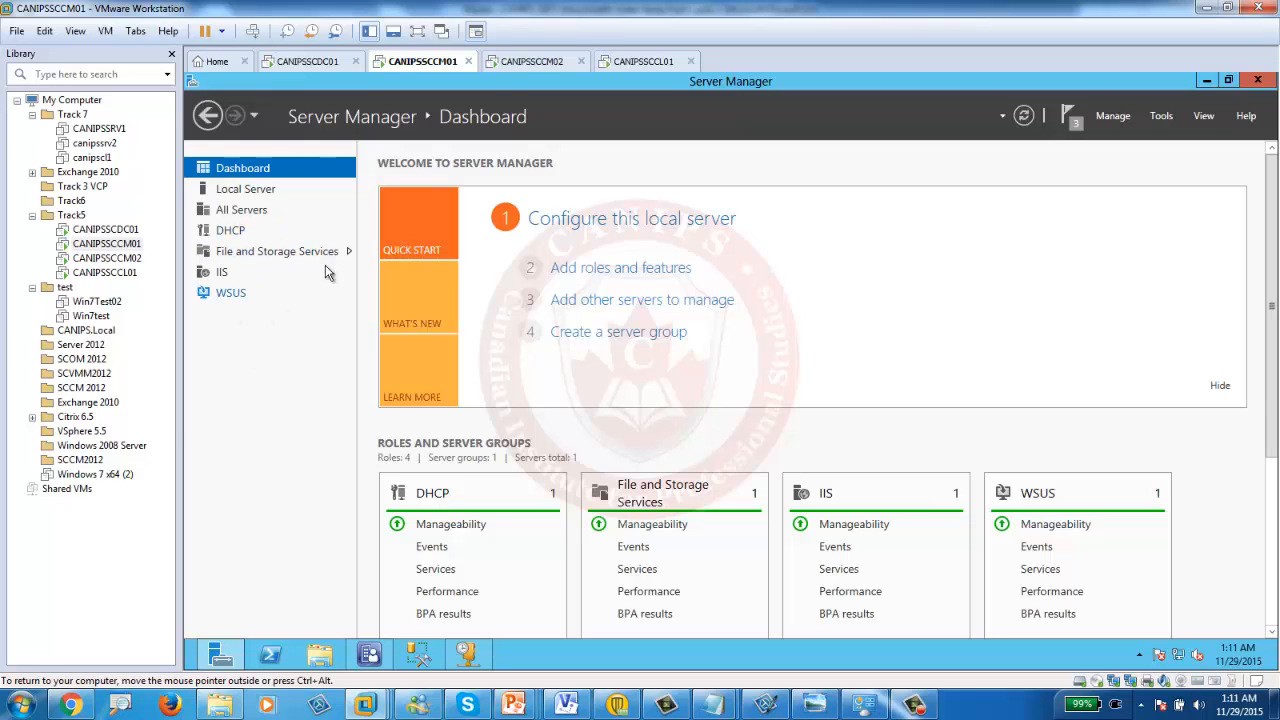
# Refresh the Server Manager dashboard, check the task notifications, and open the WDS role page
pyautogui.click(1025, 116)
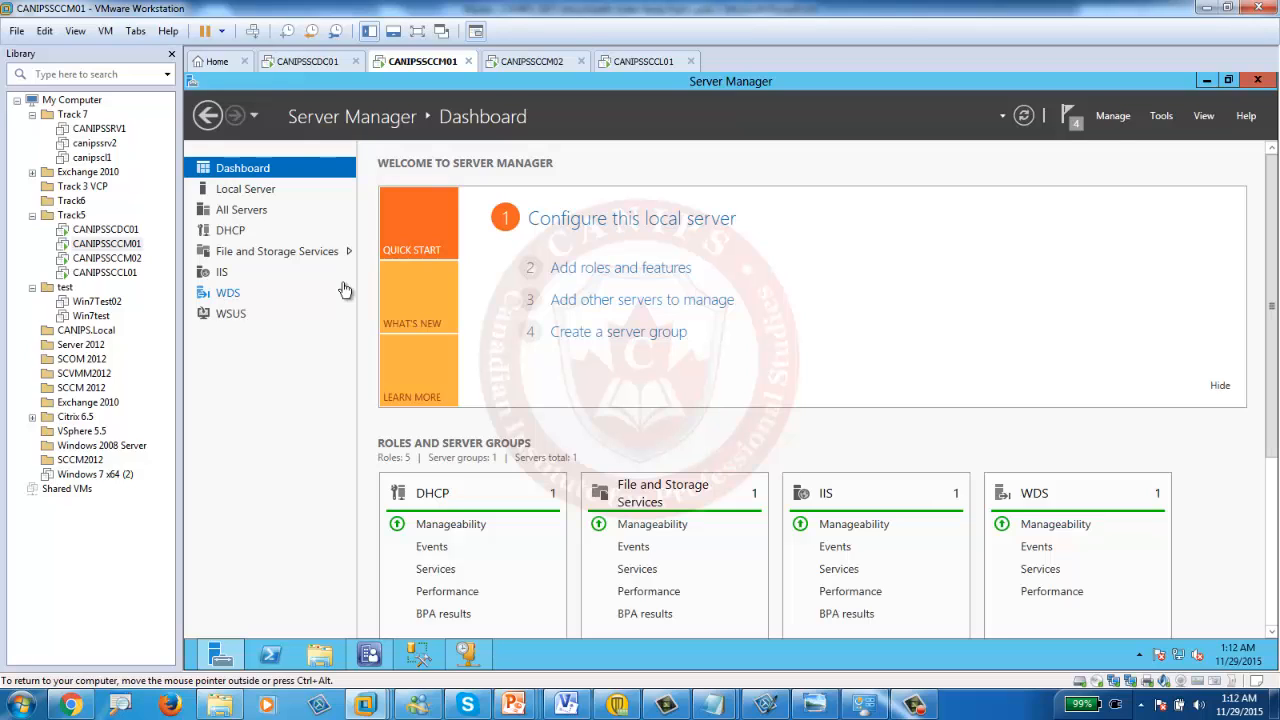
pyautogui.click(1075, 120)
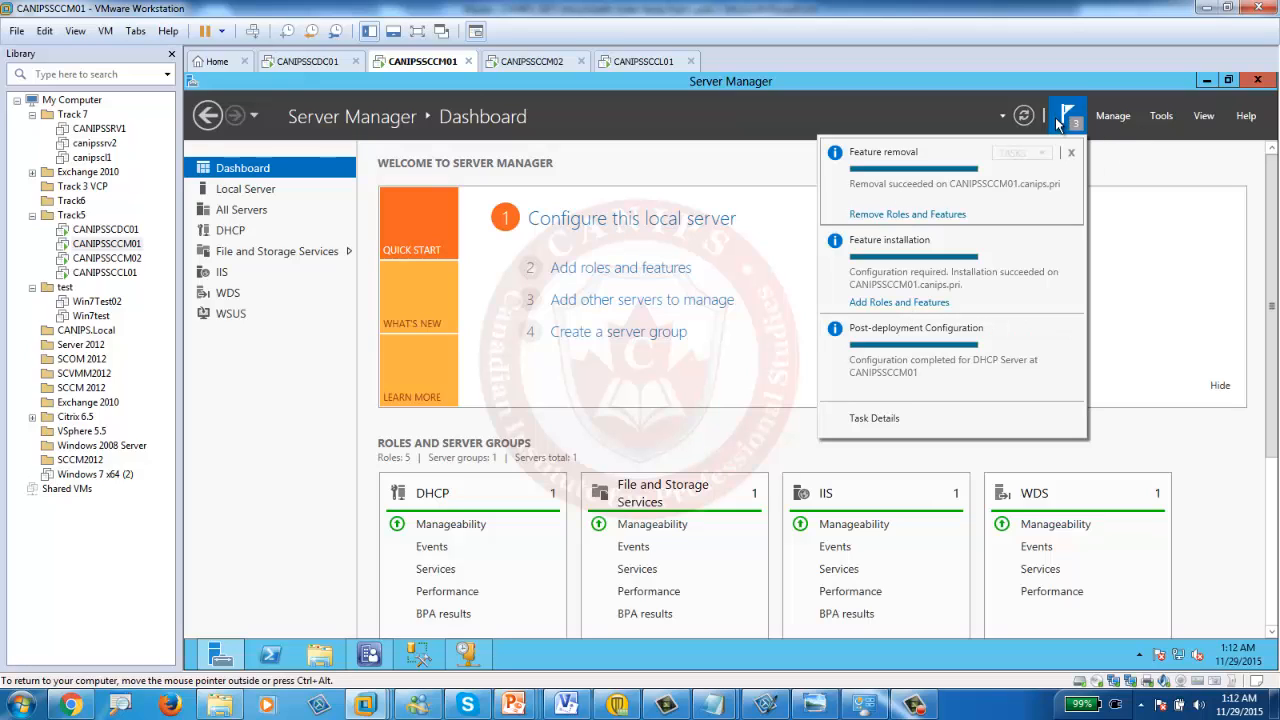
pyautogui.click(222, 301)
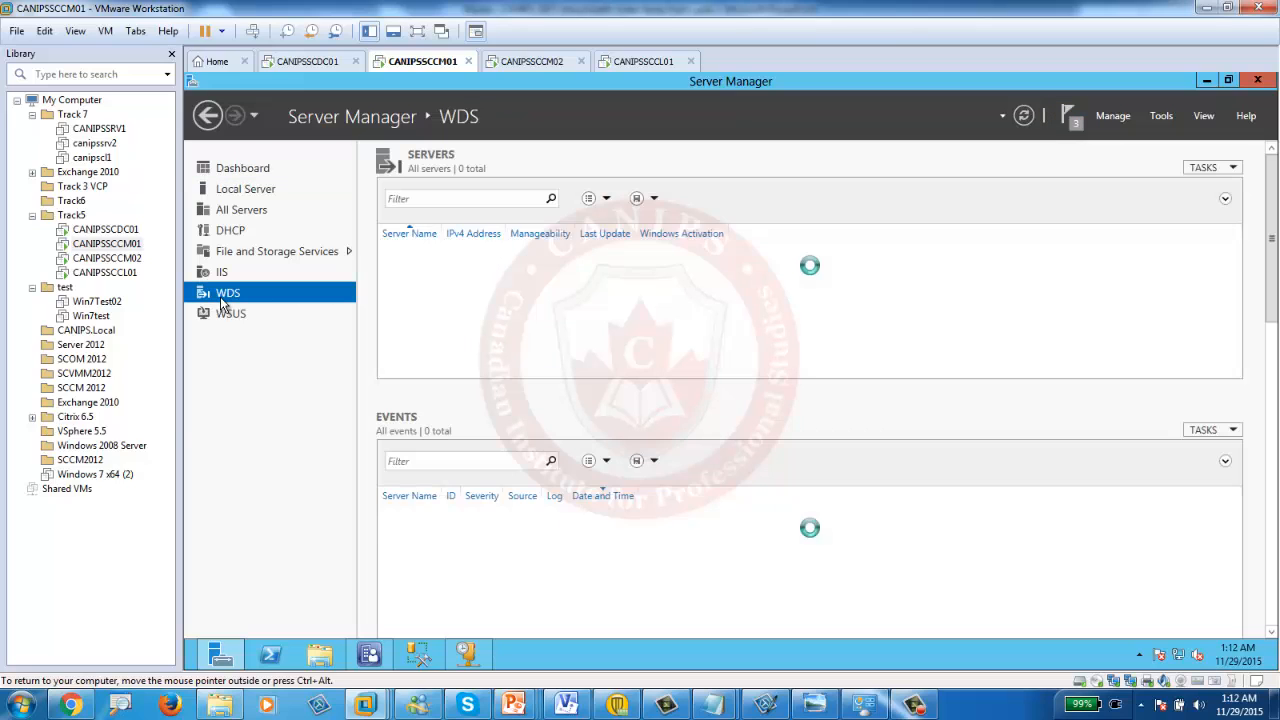
# Open the Windows Deployment Services console for CANIPSSCCM01, expand the server node to view its folders, and close the console
pyautogui.rightClick(504, 262)
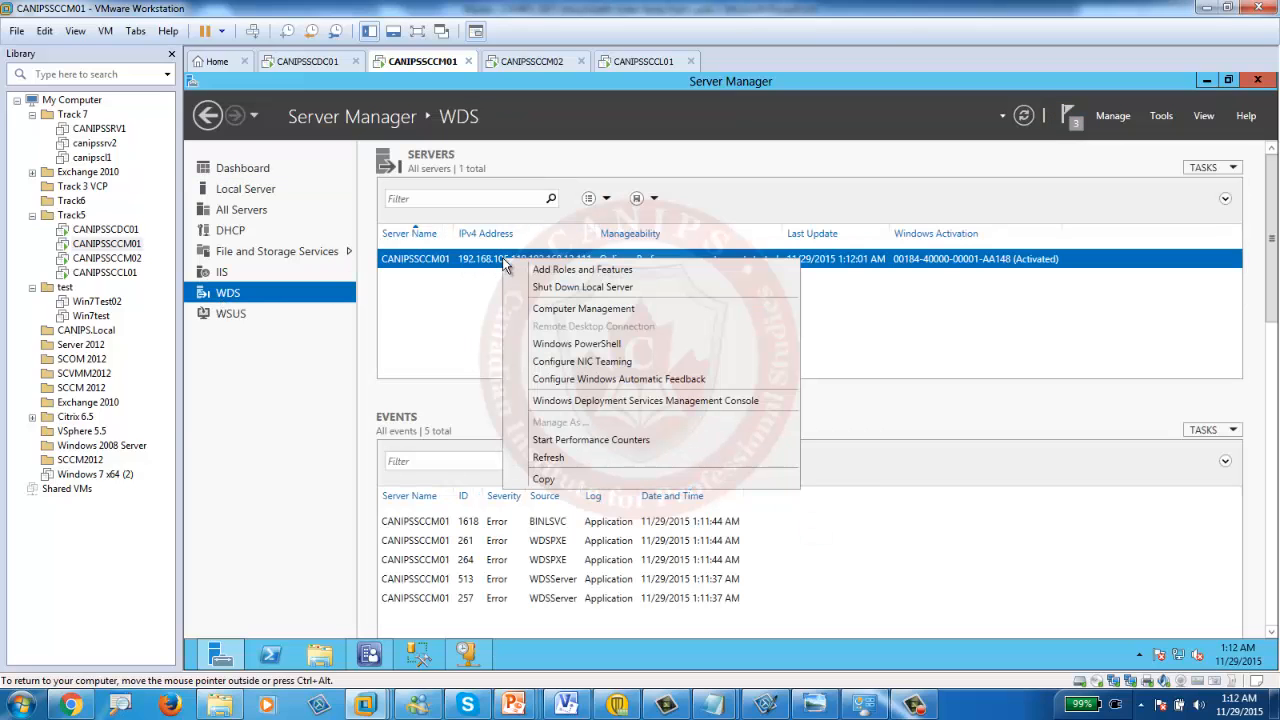
pyautogui.click(597, 401)
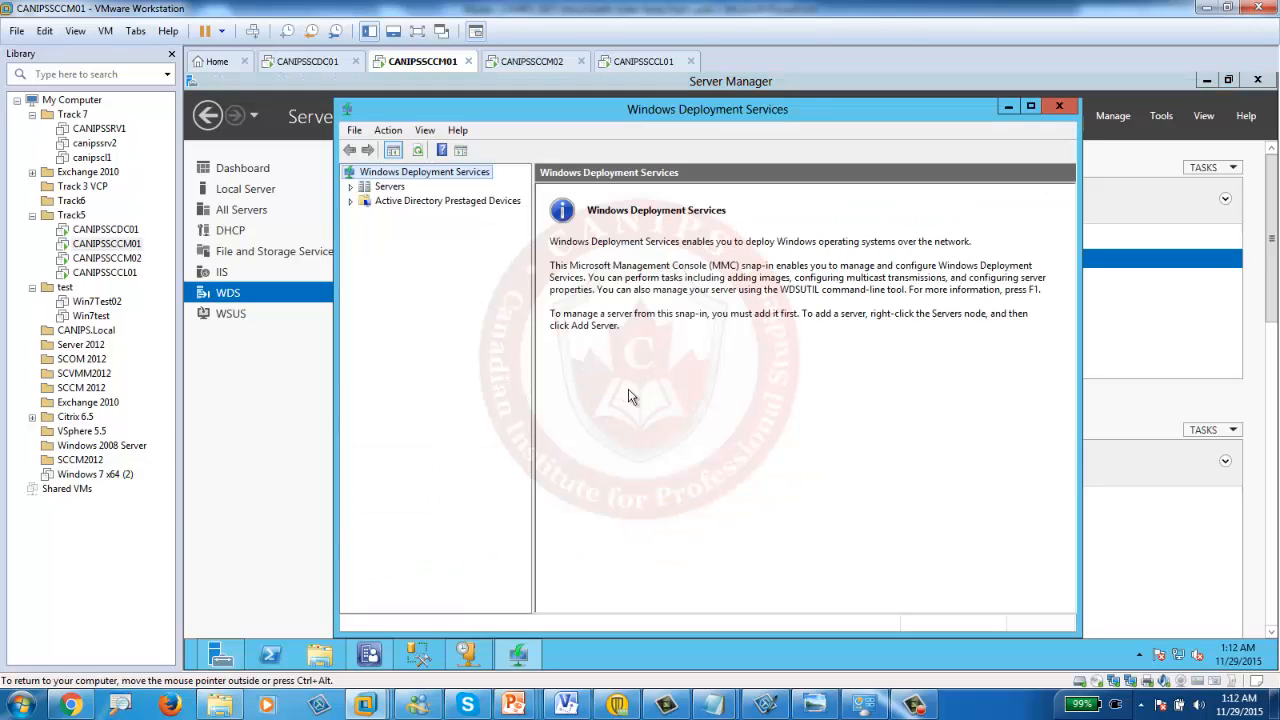
pyautogui.click(352, 189)
pyautogui.click(367, 202)
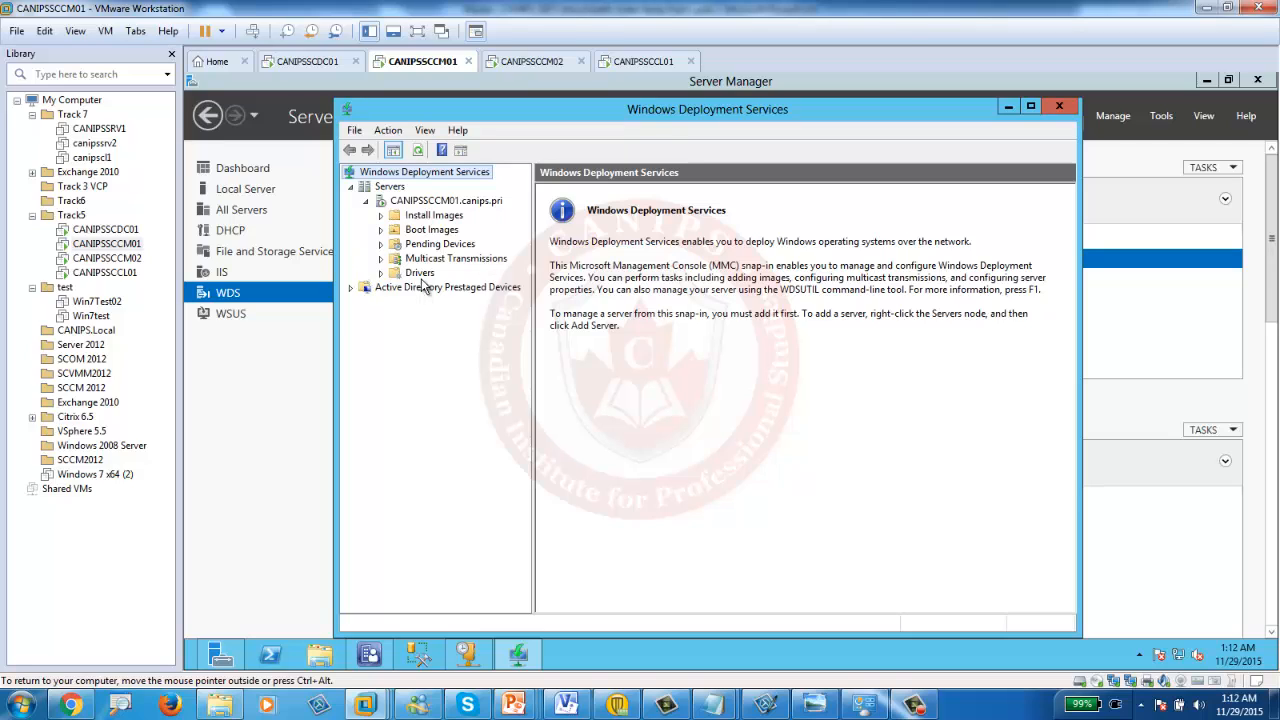
pyautogui.click(1060, 107)
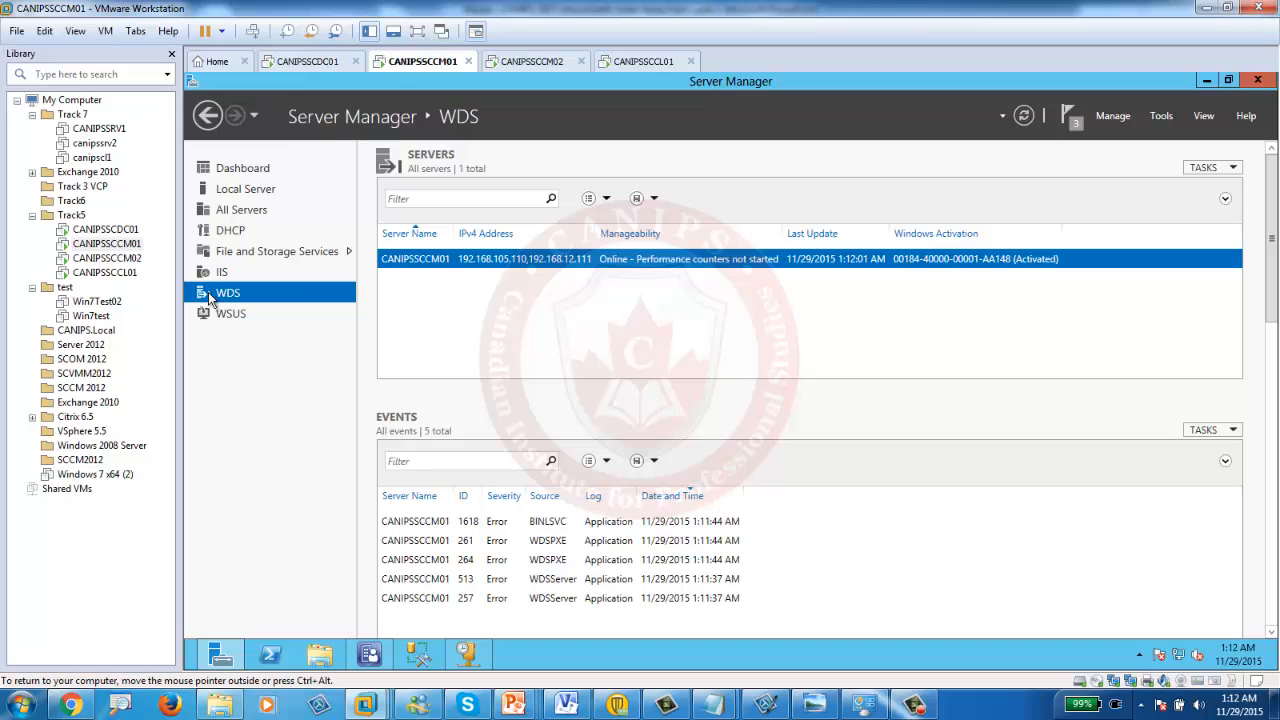
# Switch to Configuration Manager and view Drivers and Driver Packages under Operating Systems in the Software Library
pyautogui.click(369, 654)
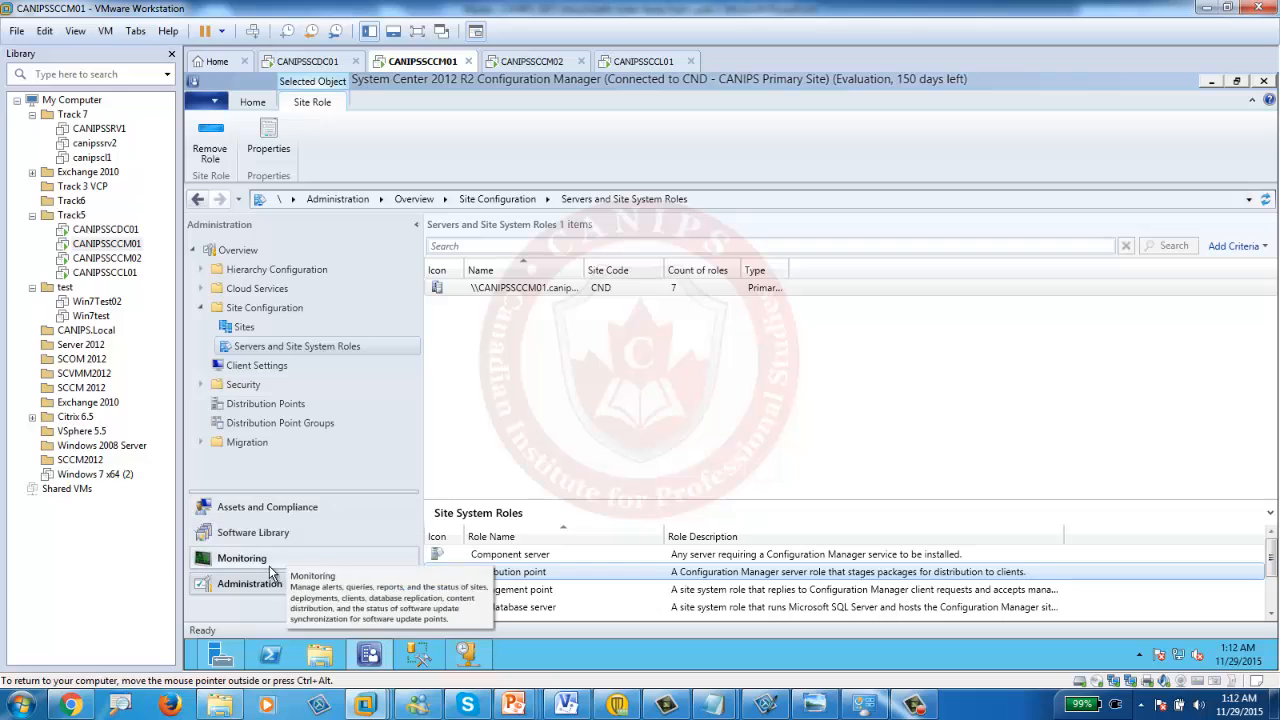
pyautogui.click(252, 540)
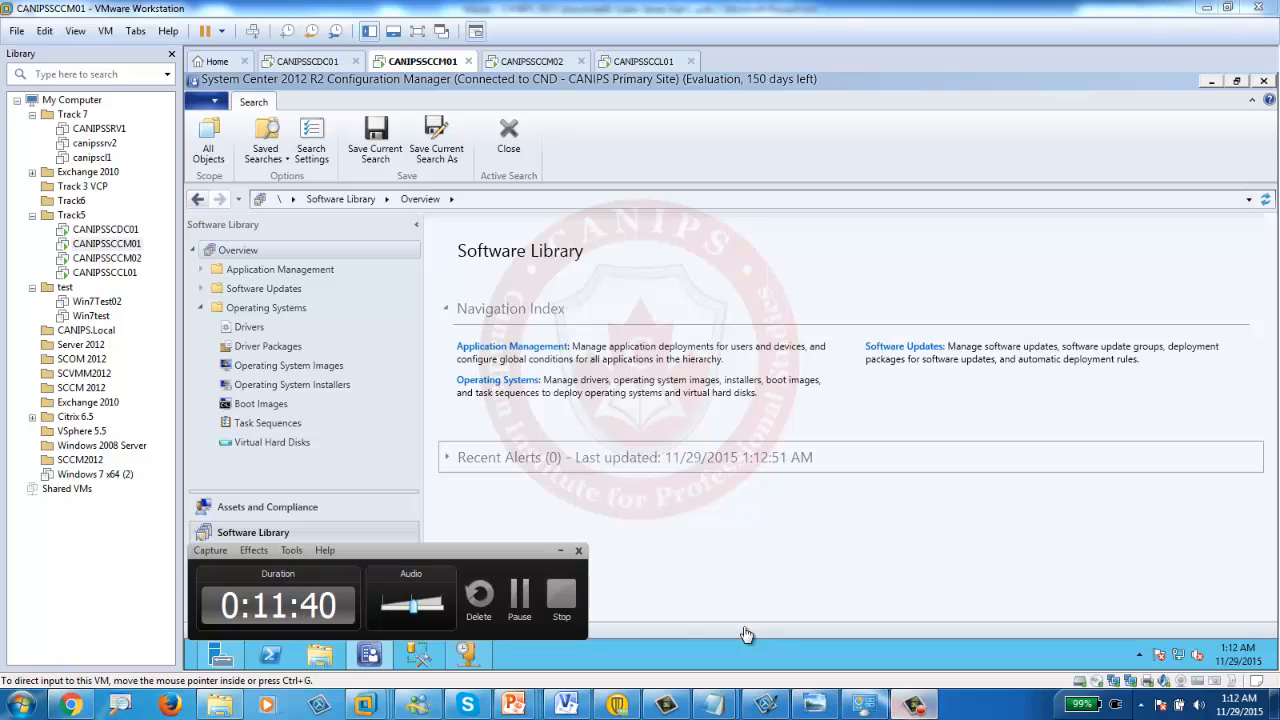
pyautogui.click(300, 313)
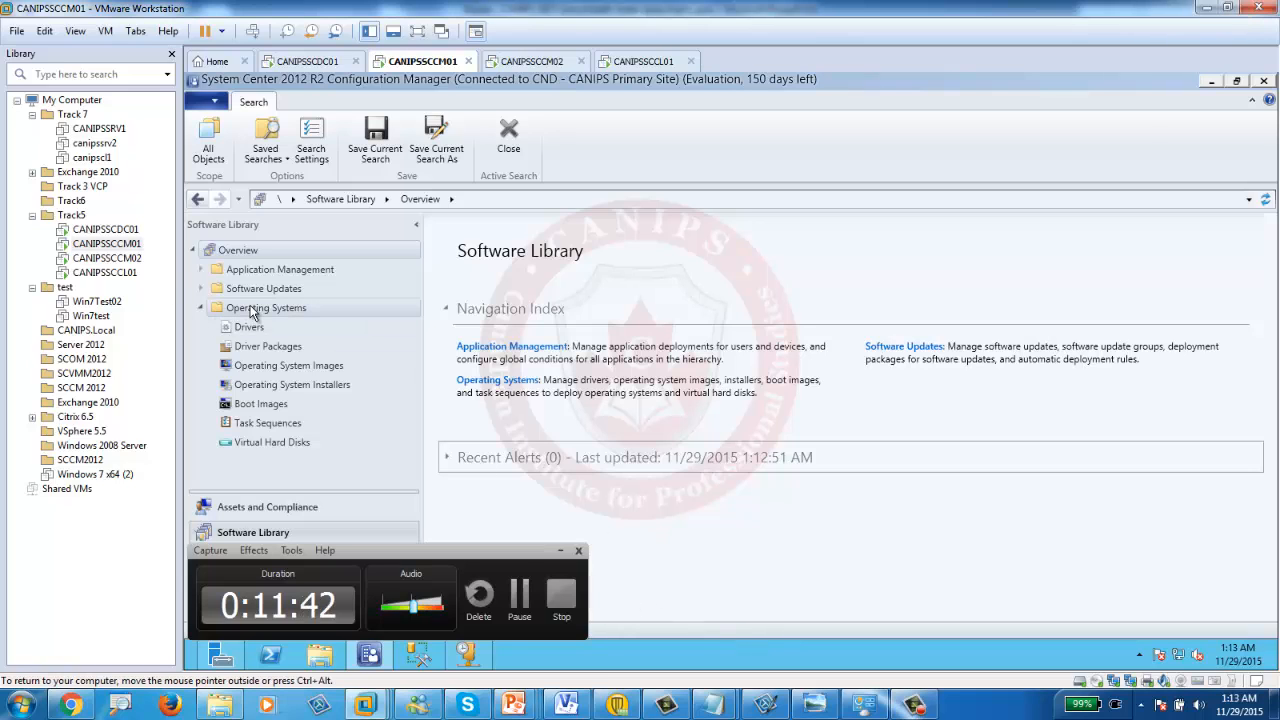
pyautogui.click(245, 330)
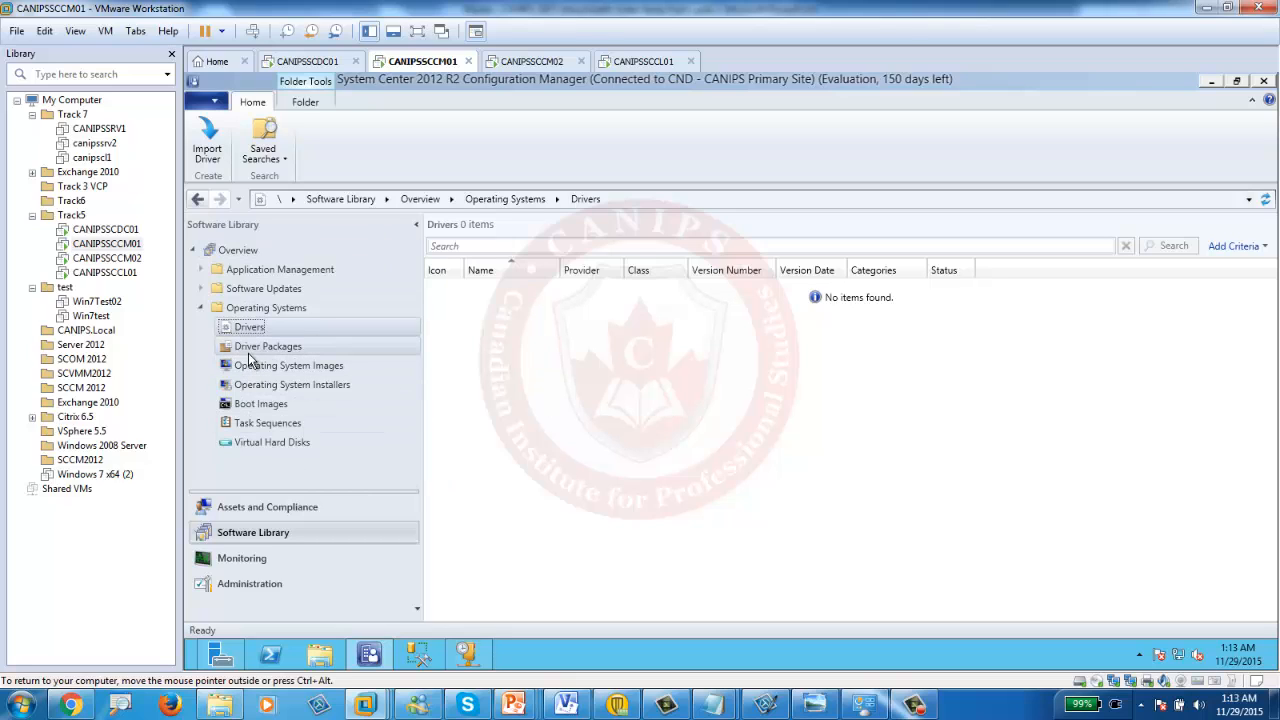
pyautogui.click(280, 352)
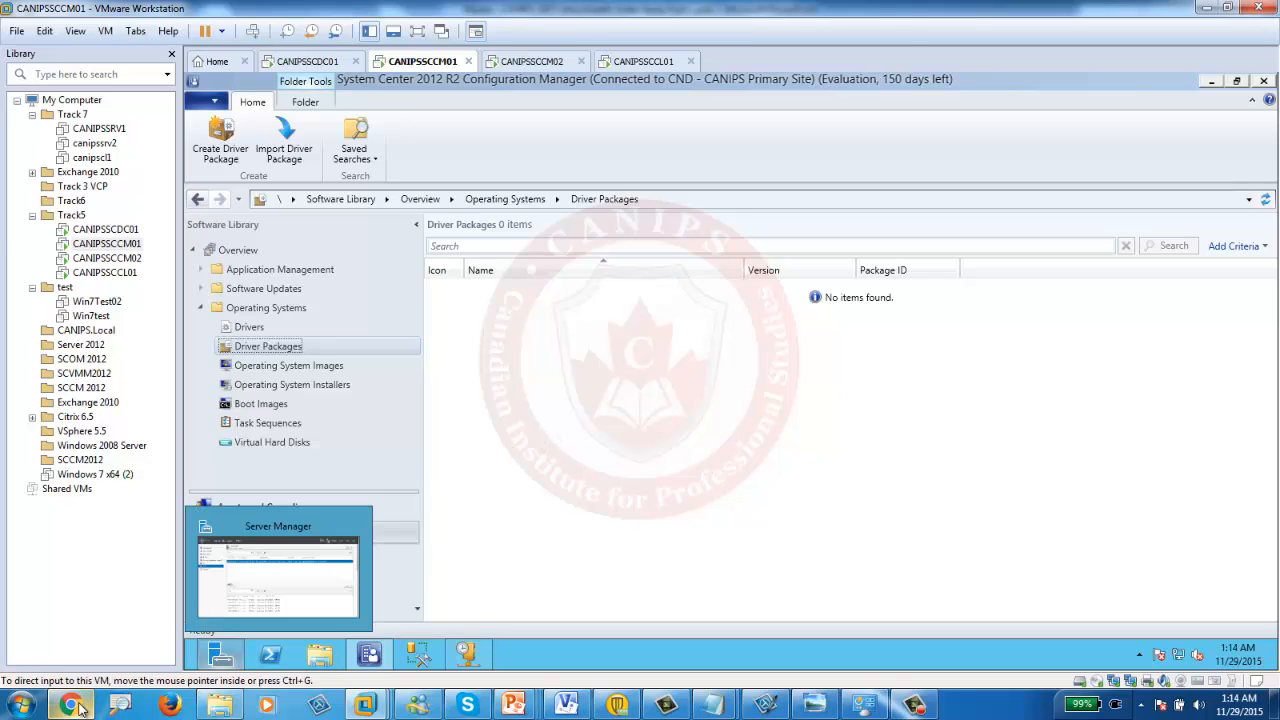
# Switch to Google Chrome by opening a new browser window on the host computer, and maximize it
pyautogui.moveTo(80, 707)
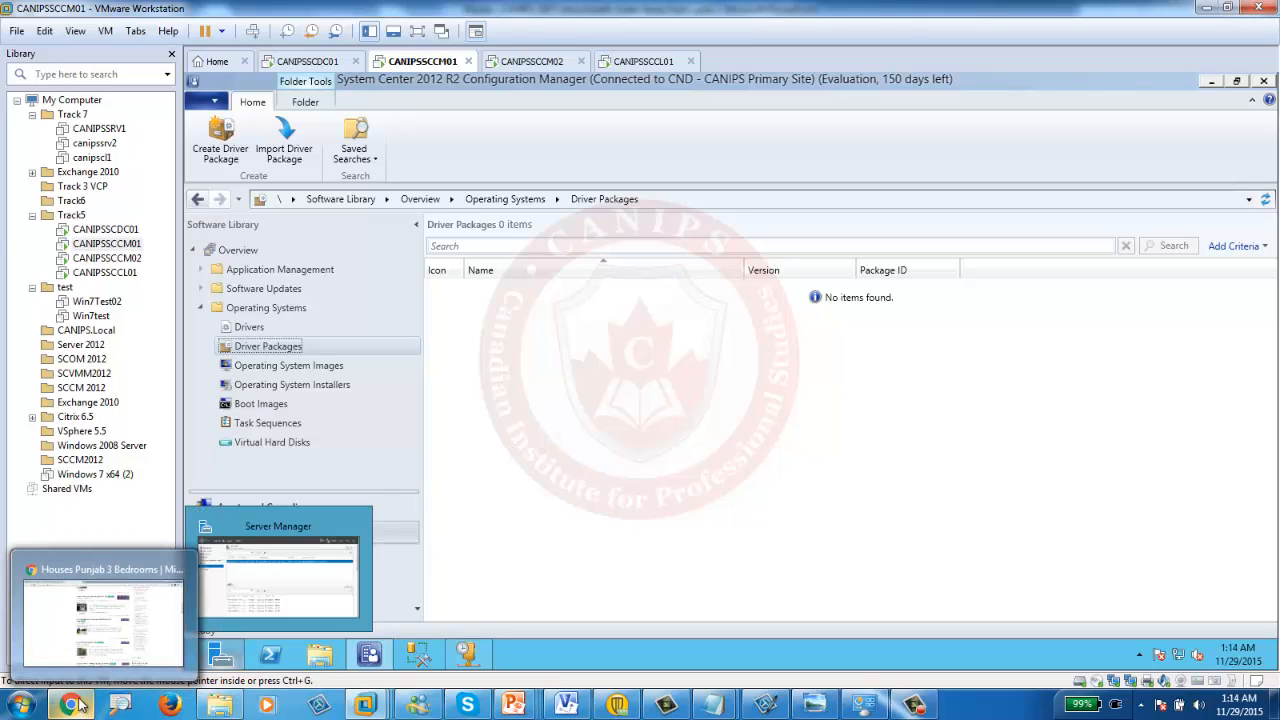
pyautogui.rightClick(80, 705)
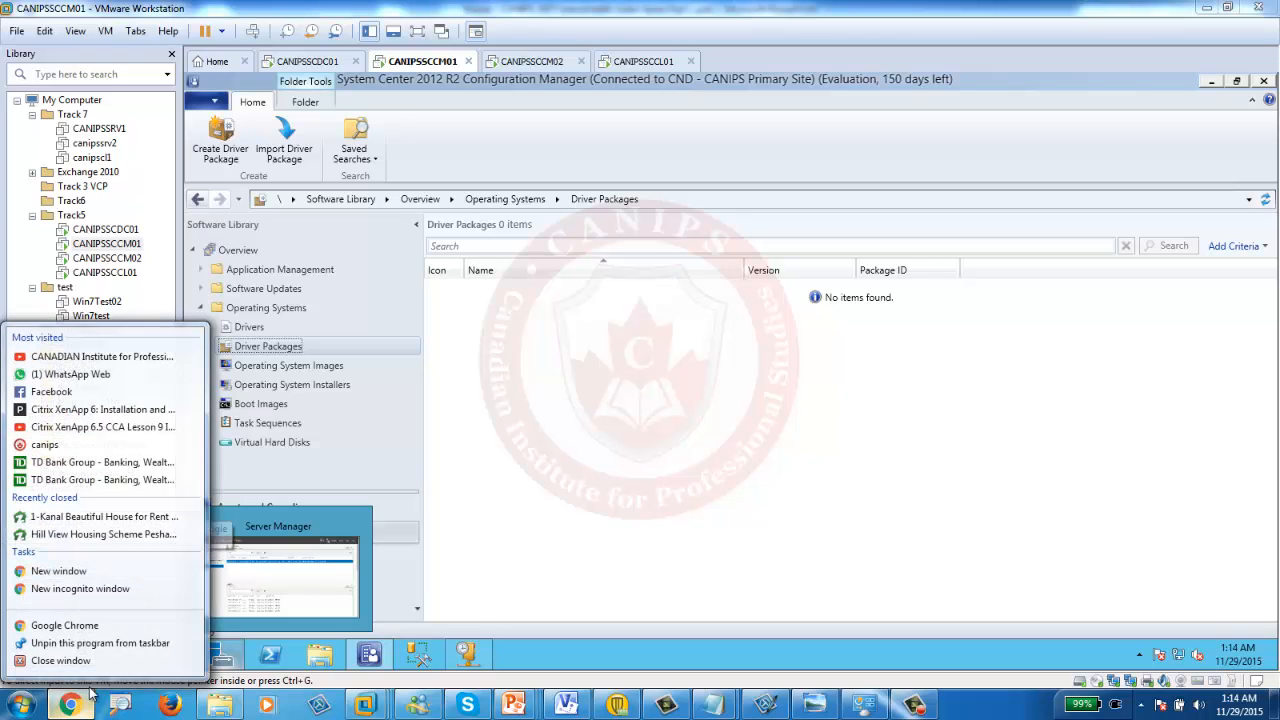
pyautogui.click(586, 558)
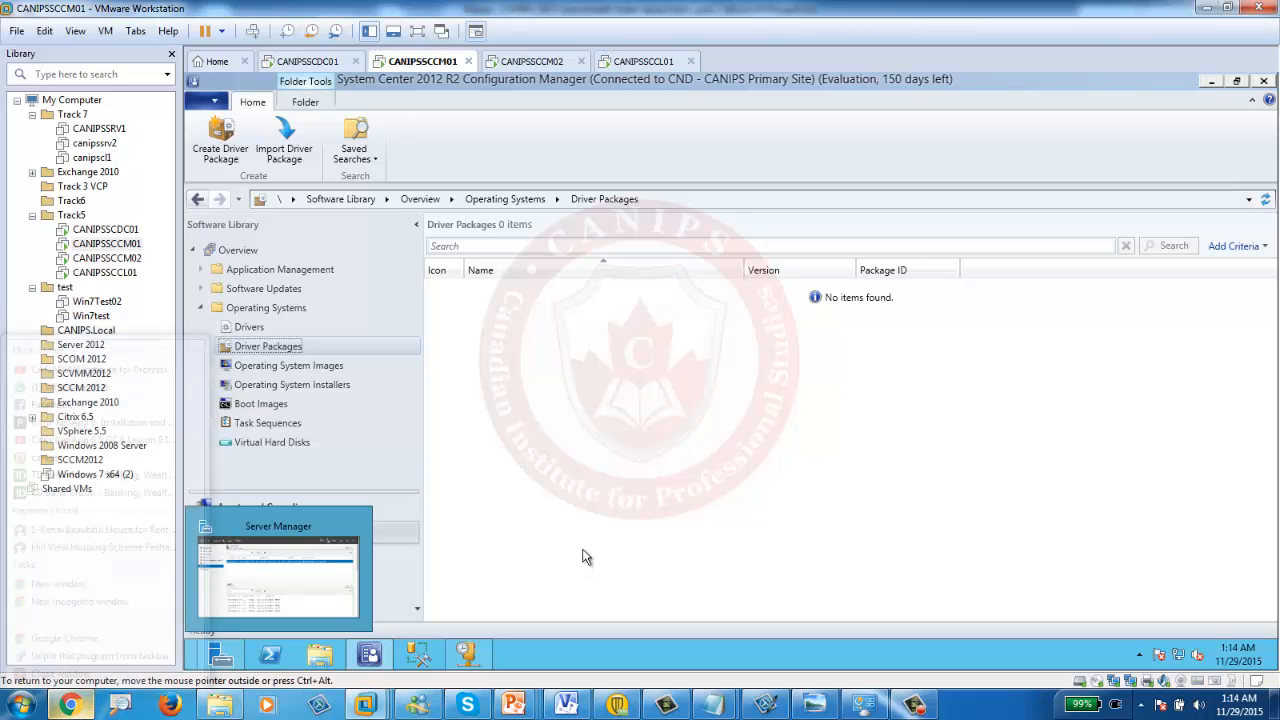
pyautogui.click(72, 711)
pyautogui.rightClick(72, 711)
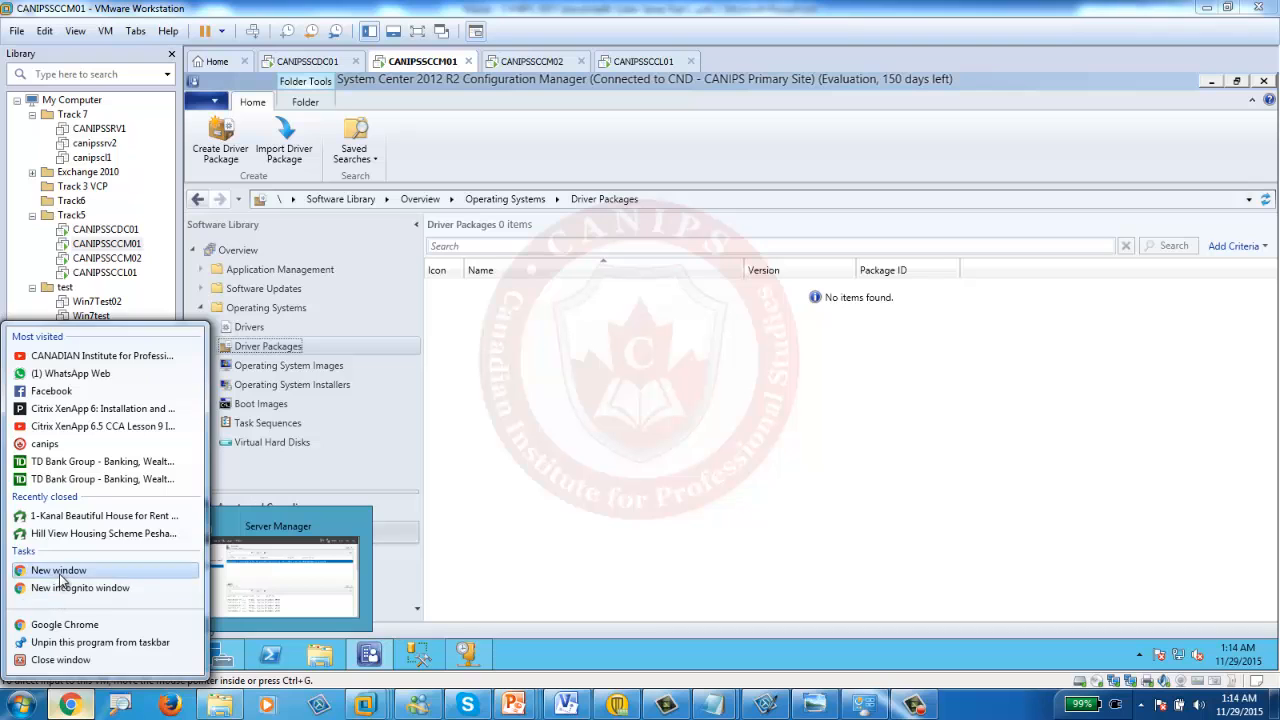
pyautogui.click(60, 570)
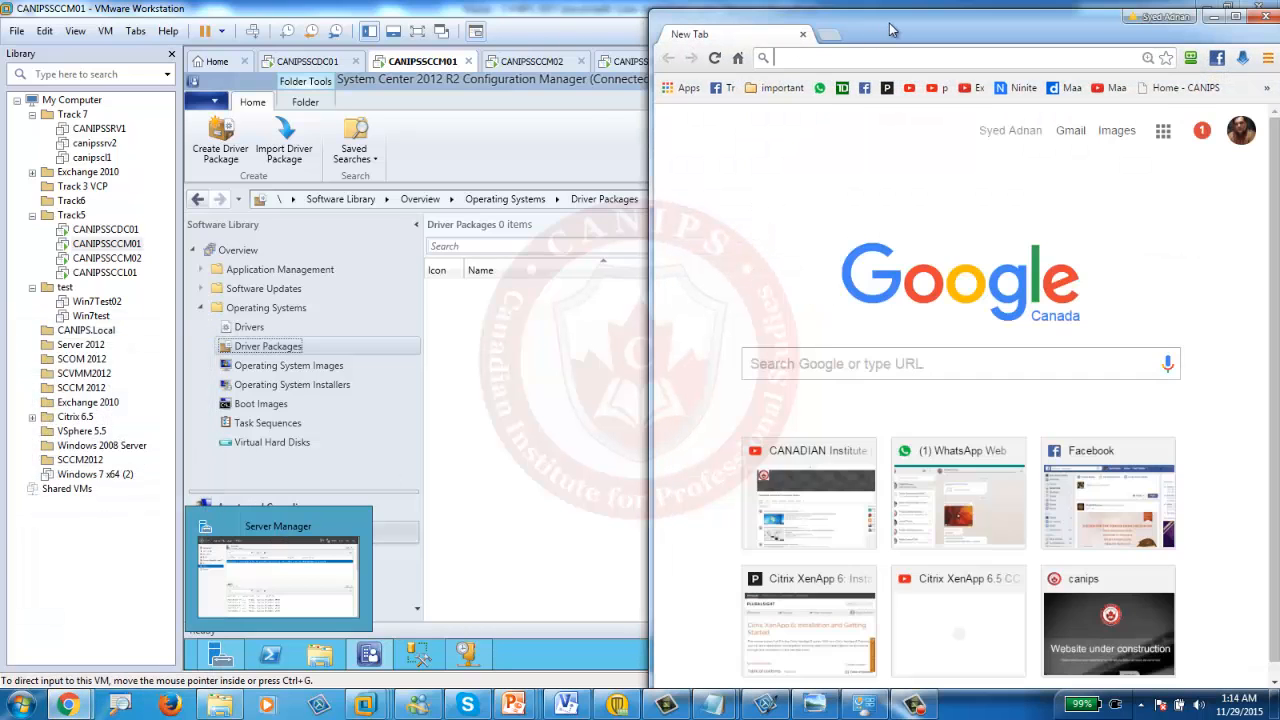
pyautogui.doubleClick(887, 26)
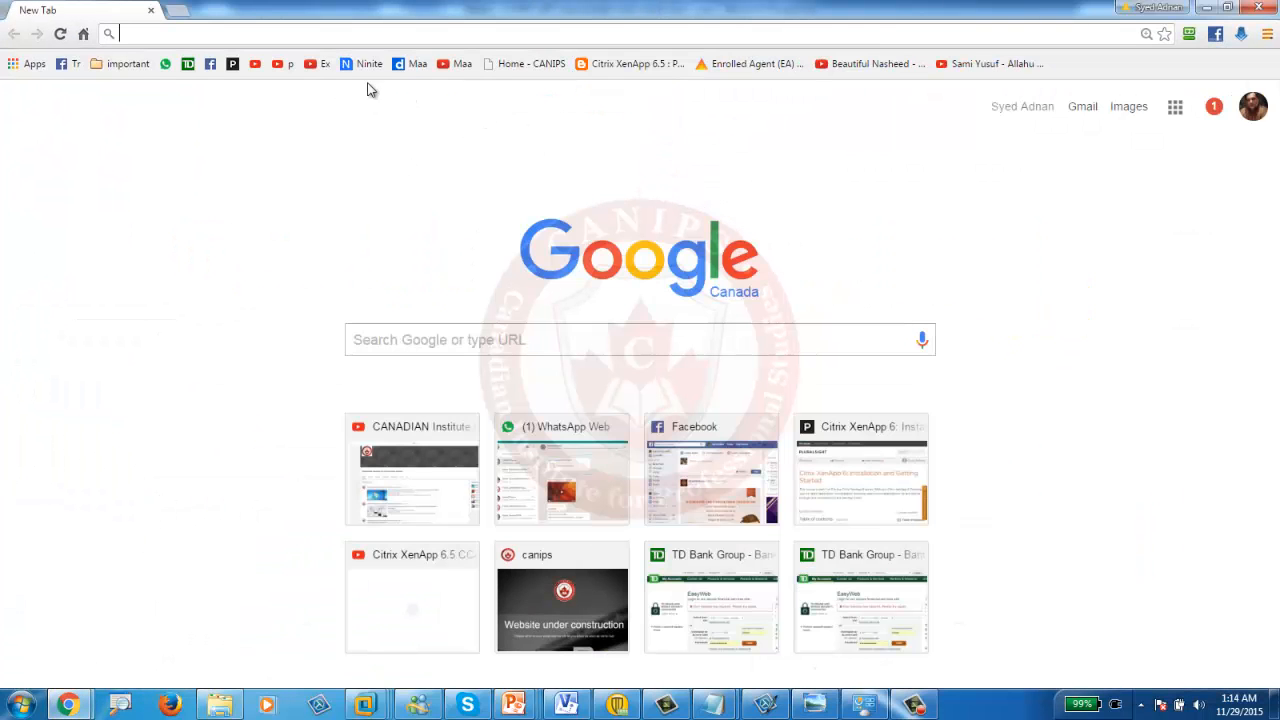
# Search Google for "lenovo w540"
pyautogui.click(404, 339)
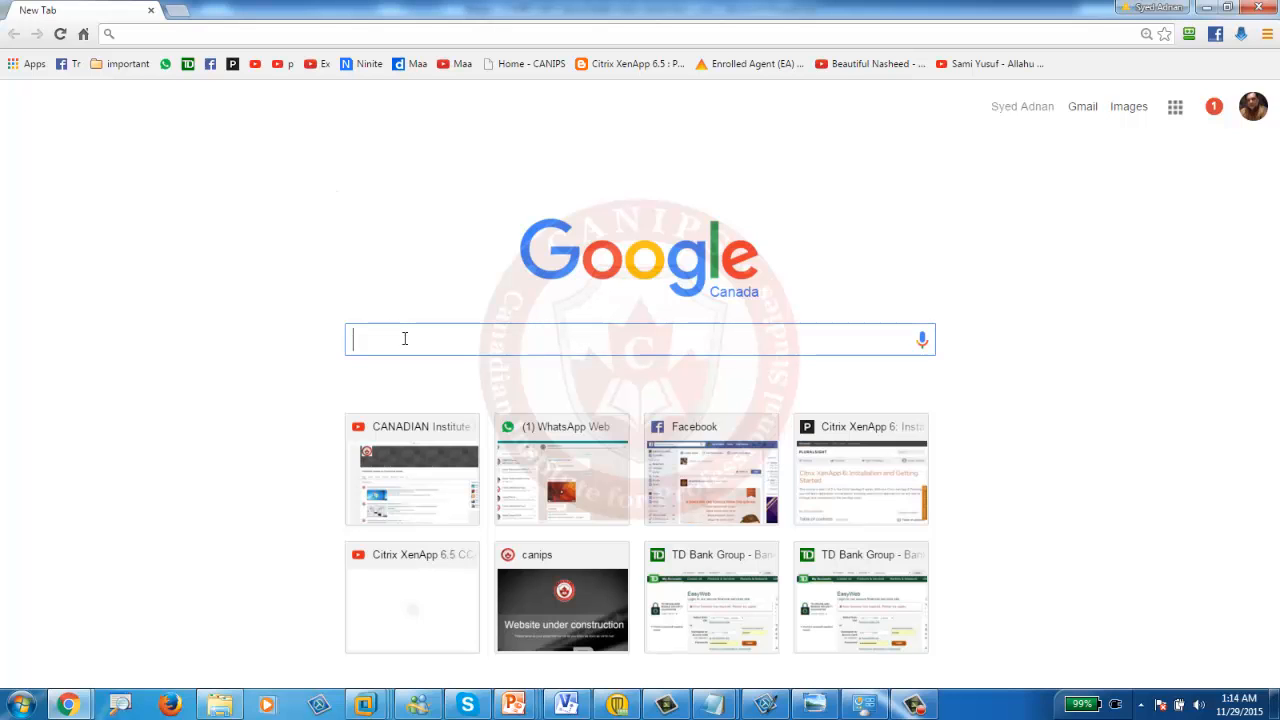
pyautogui.write('le')
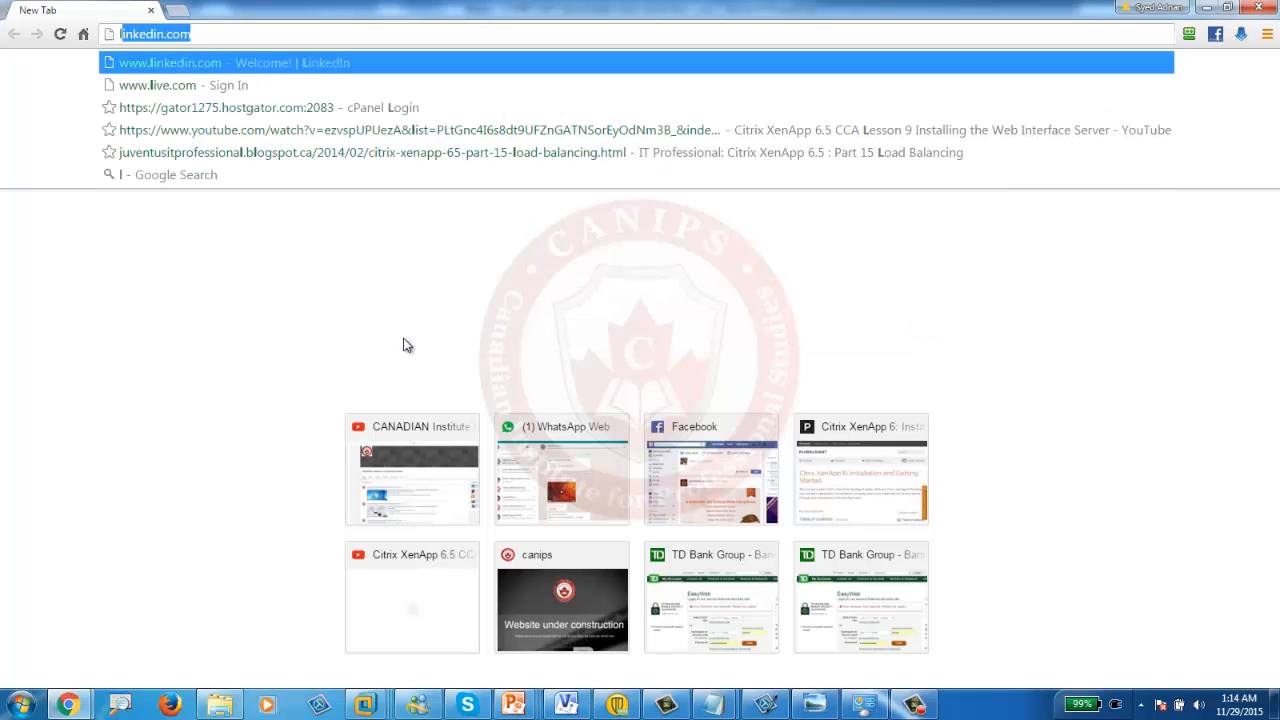
pyautogui.write('novo')
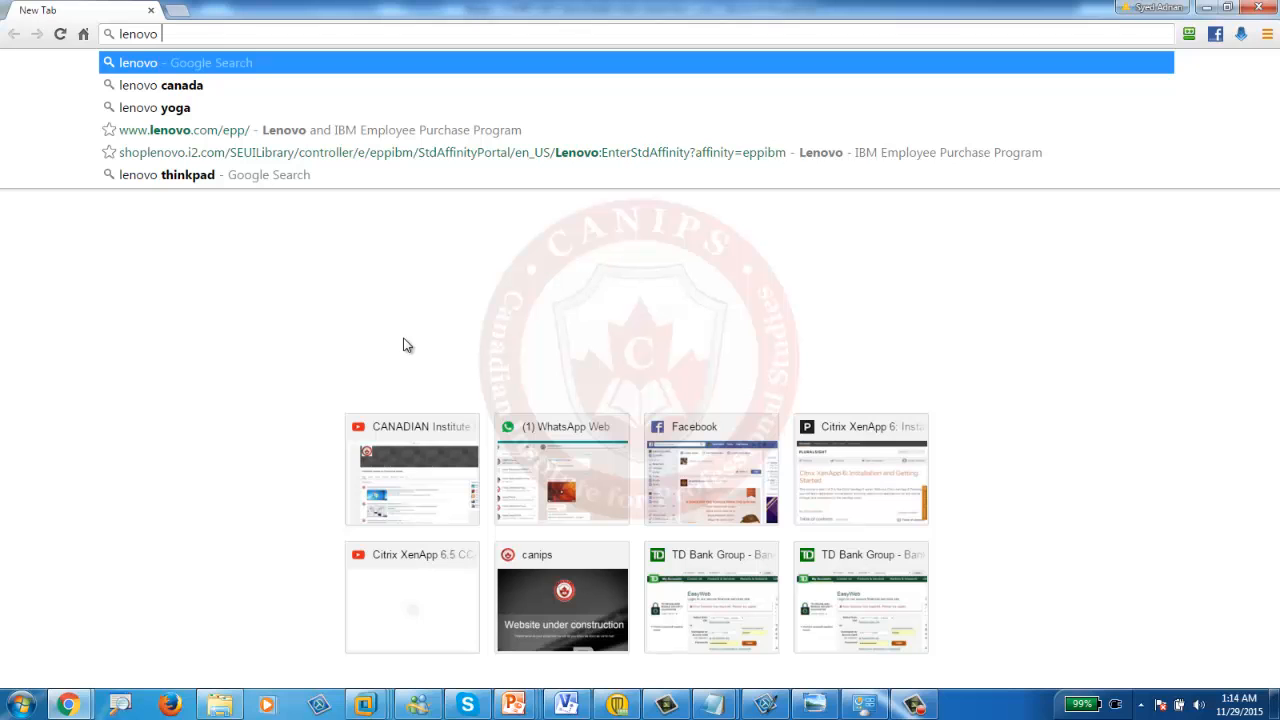
pyautogui.write(' w540')
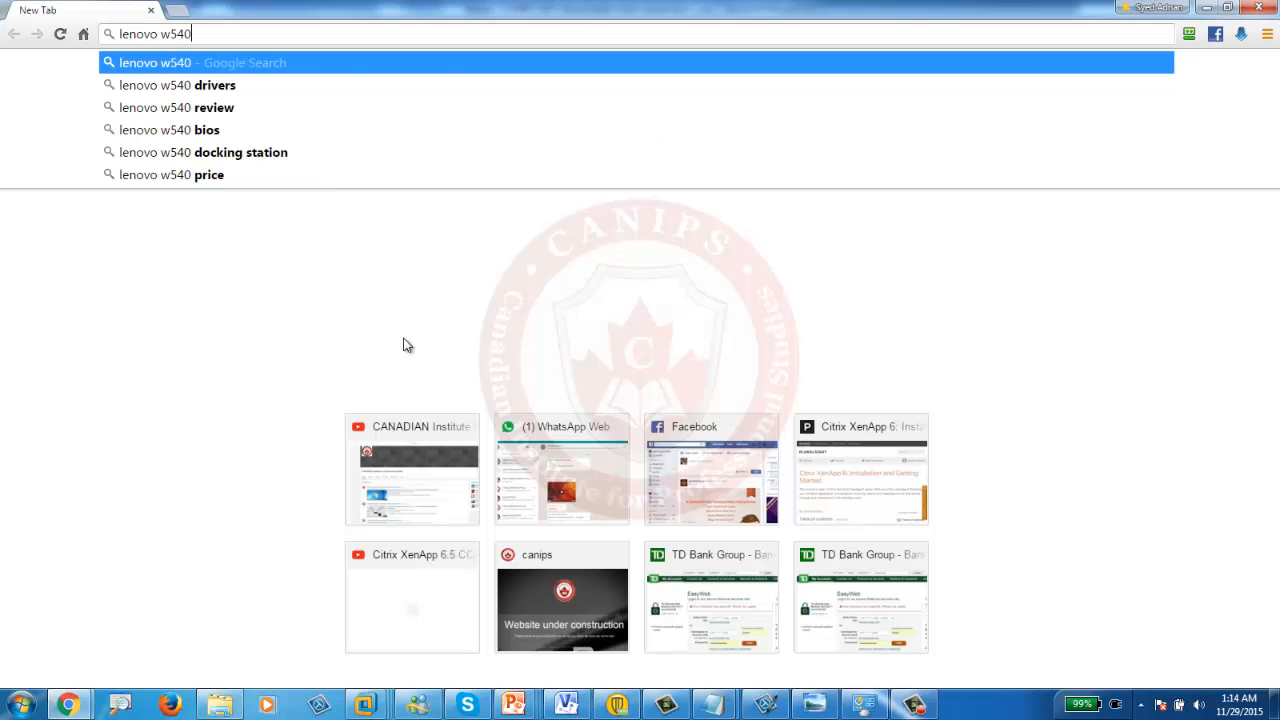
pyautogui.press('Return')
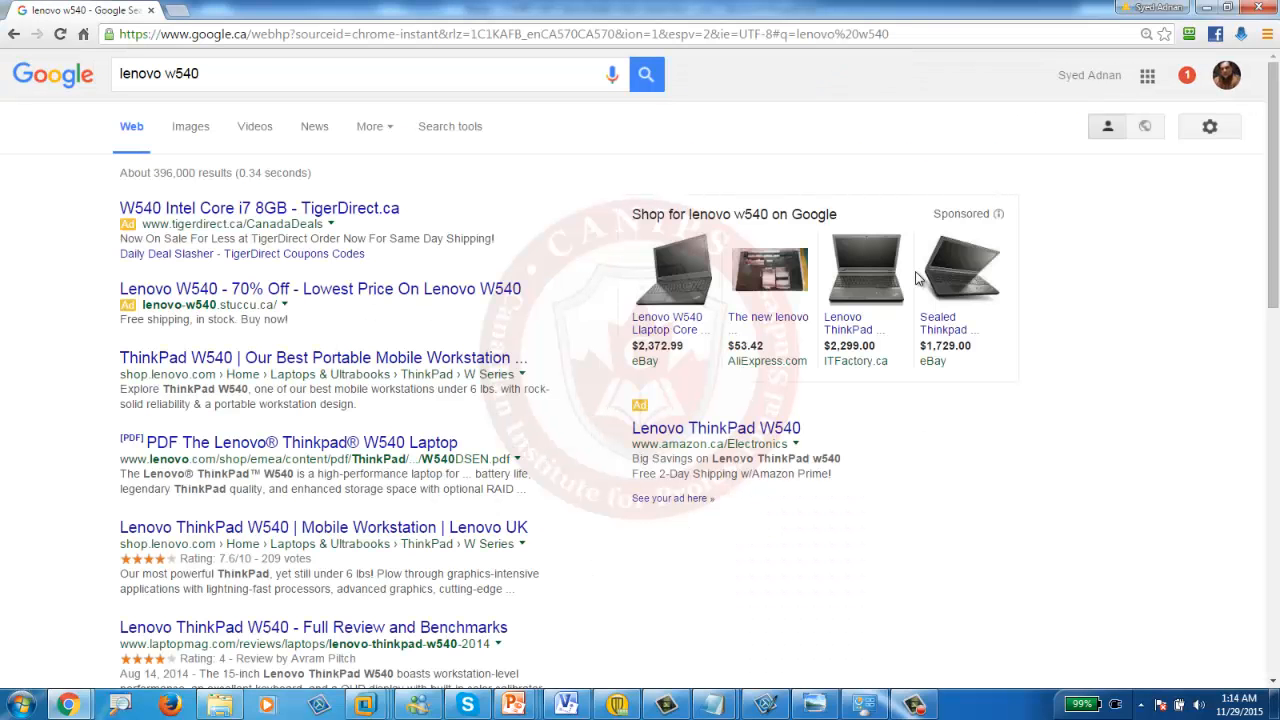
# Refine the search to "lenovo w540 sccm driver pack" and open Lenovo's SCCM package page for Windows 7 (32-bit) and (64-bit)
pyautogui.click(232, 72)
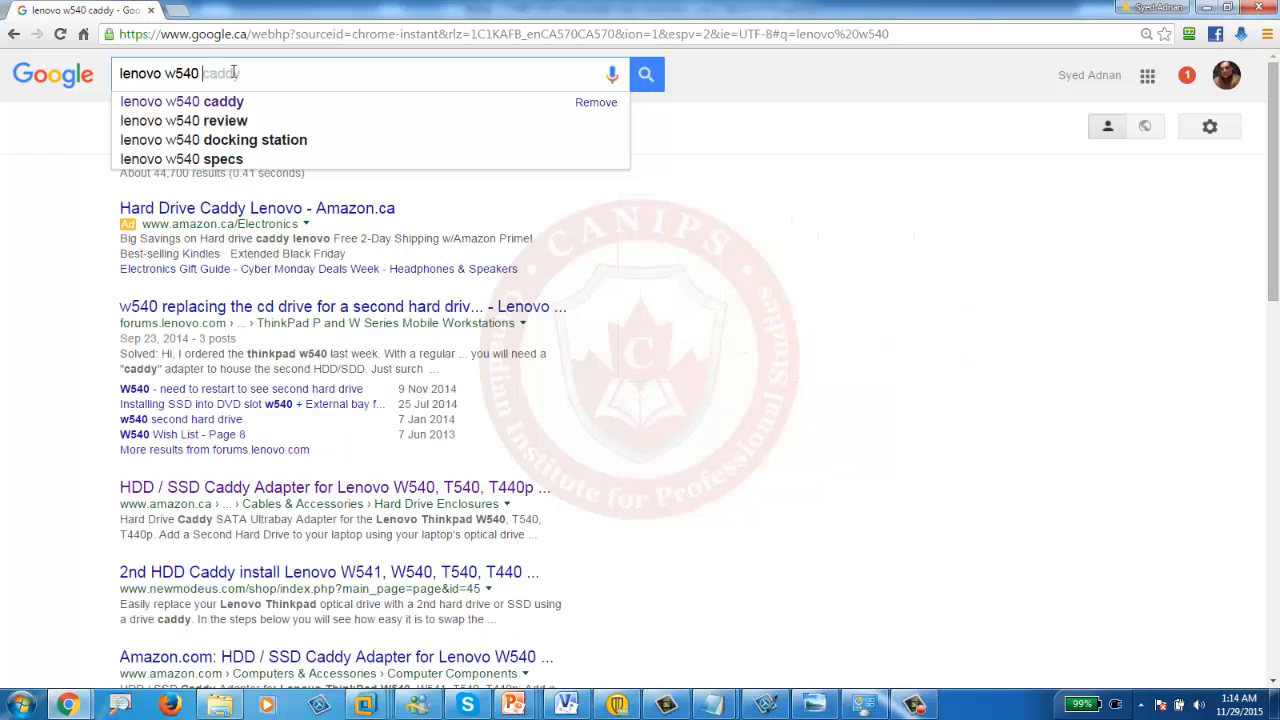
pyautogui.write('sccm')
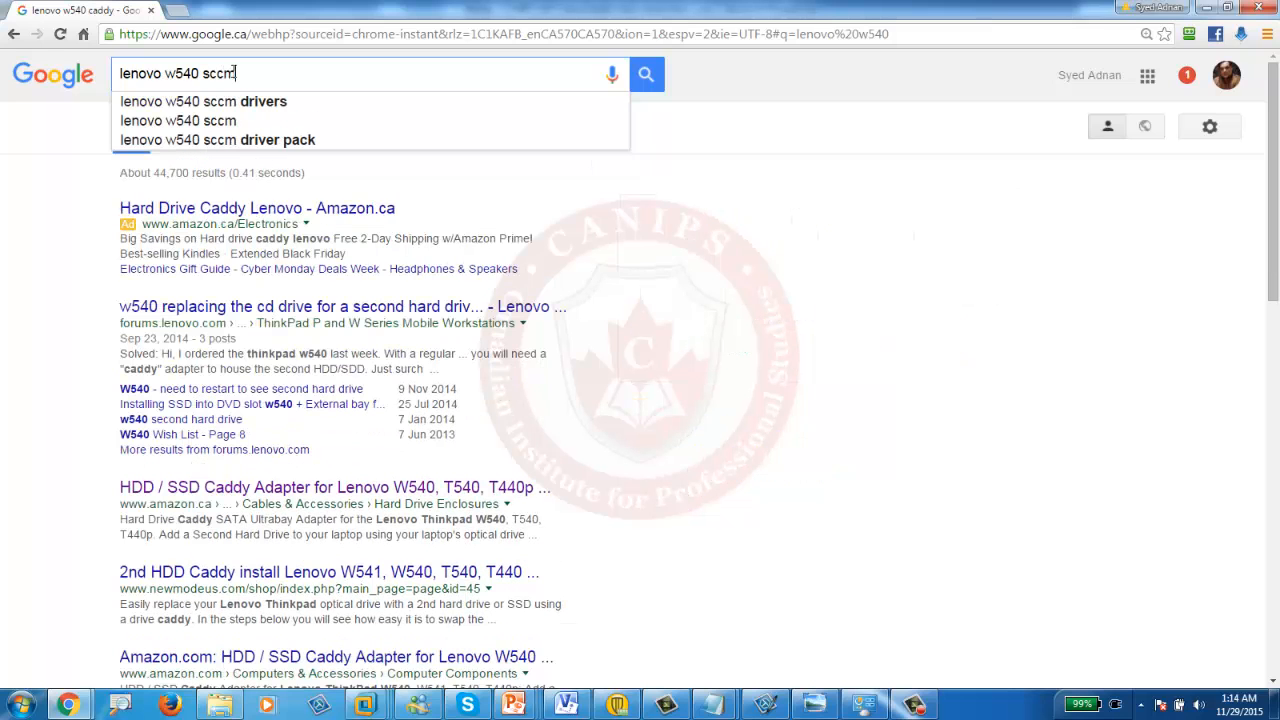
pyautogui.write(' driver ')
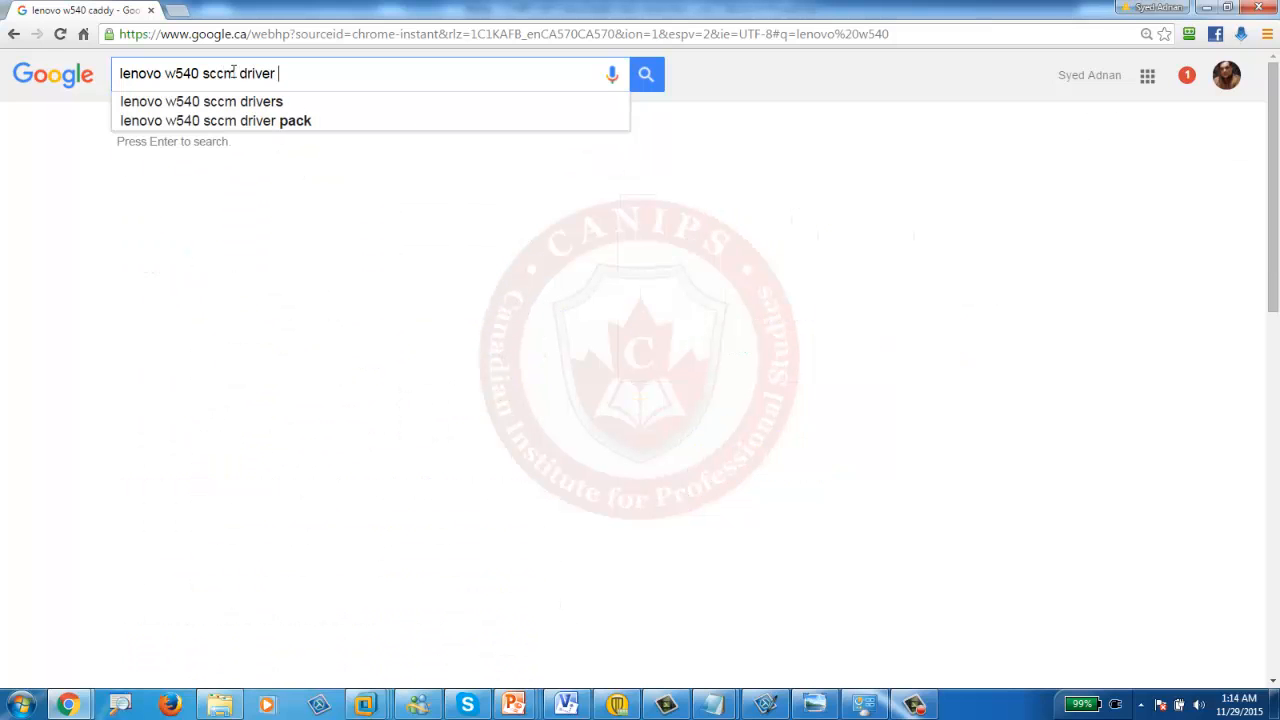
pyautogui.write('pa')
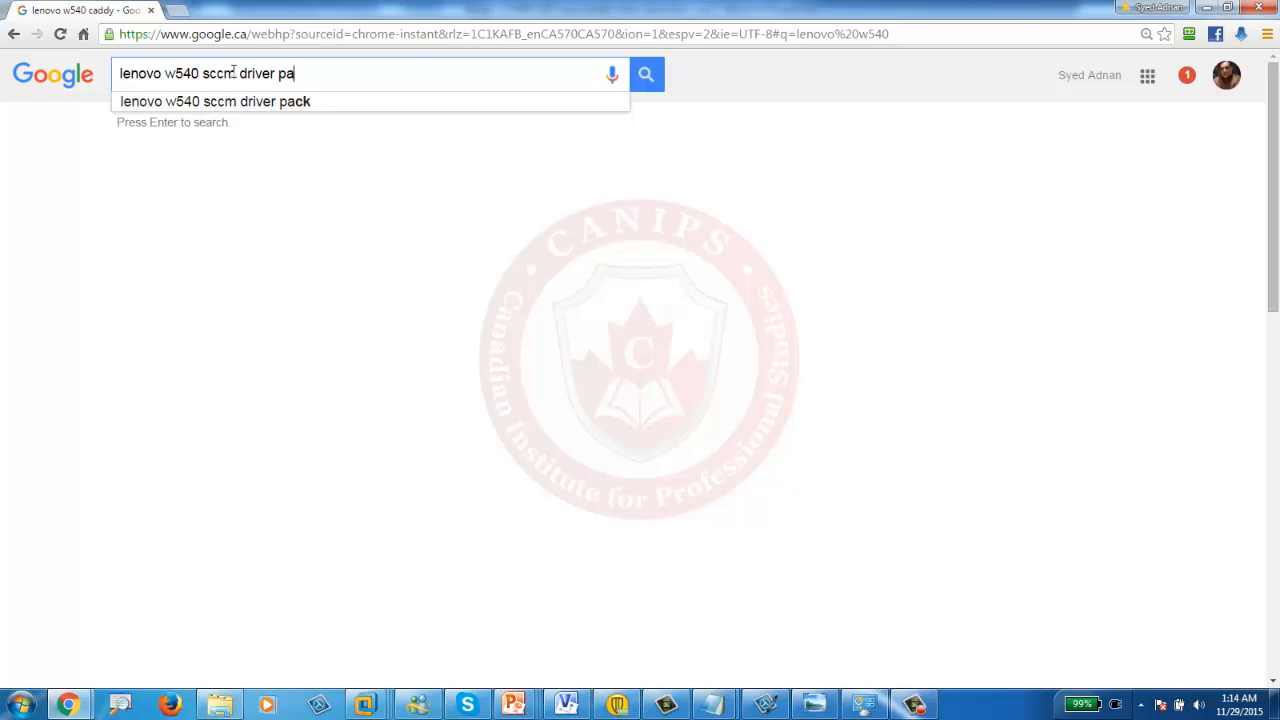
pyautogui.write('sck')
pyautogui.press('Return')
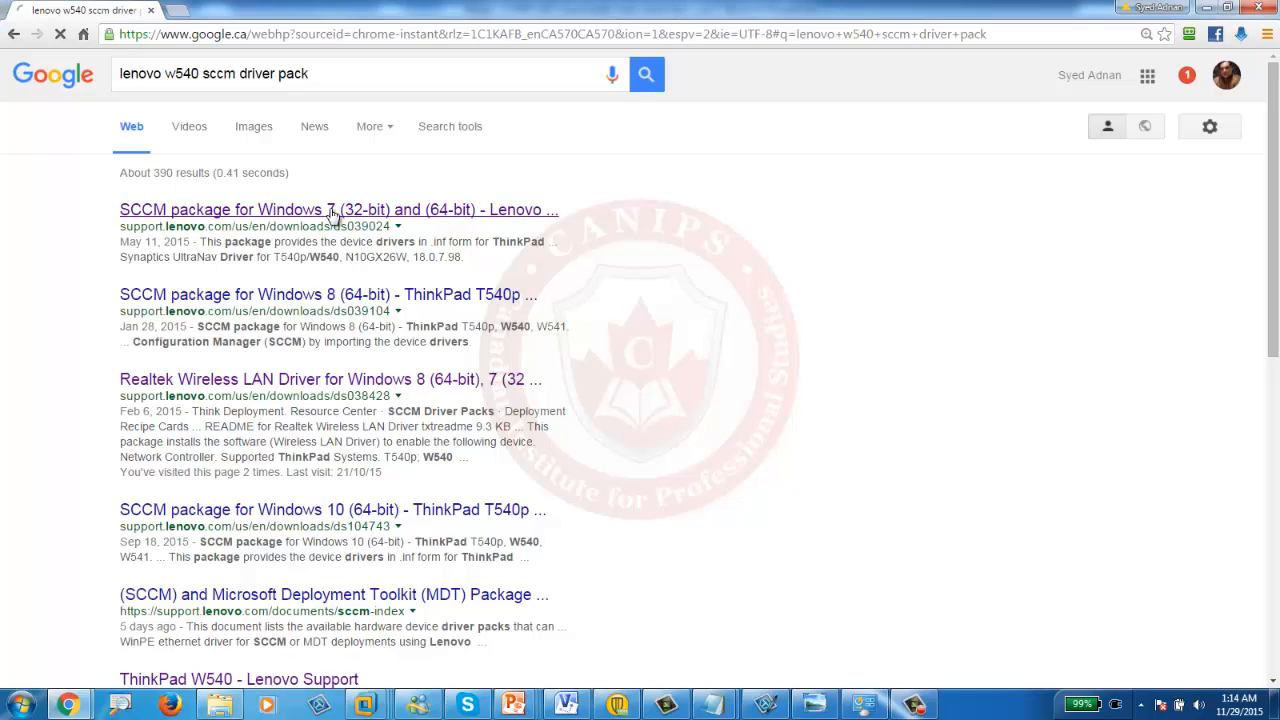
pyautogui.click(333, 215)
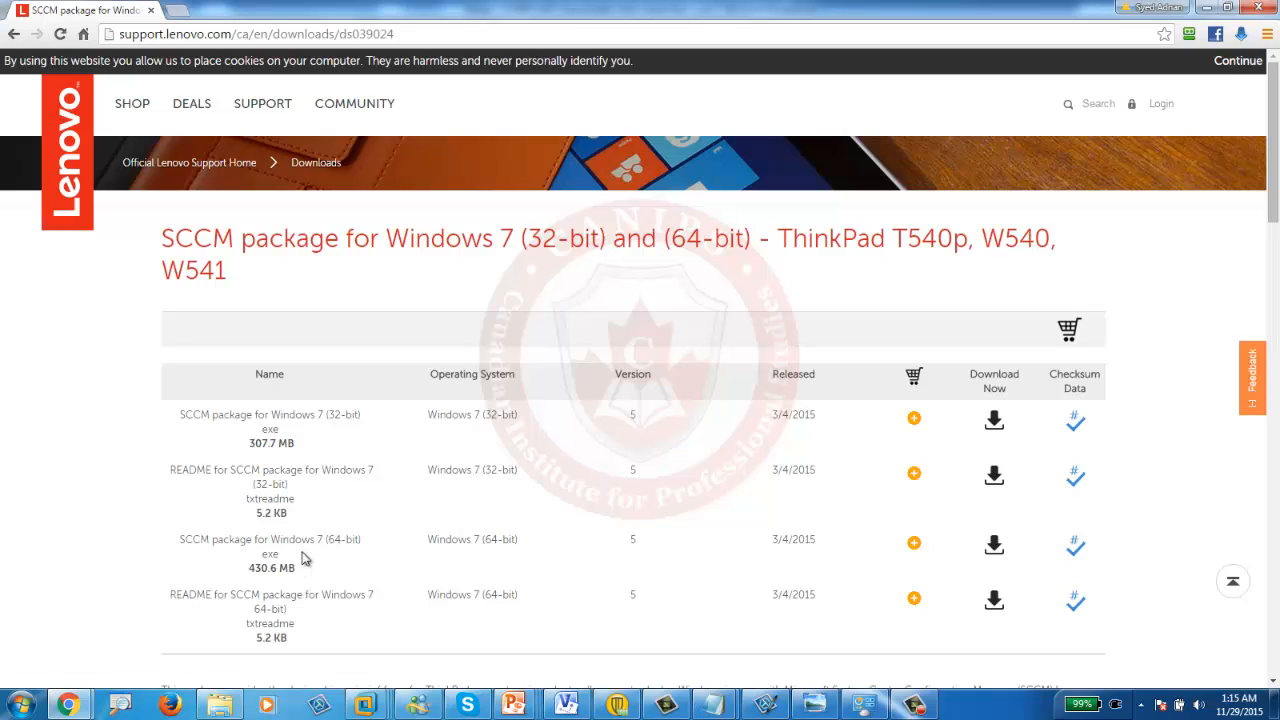
# Return to Configuration Manager and review the actions for Driver Packages and the Operating System Images and Operating System Installers lists
pyautogui.click(1208, 12)
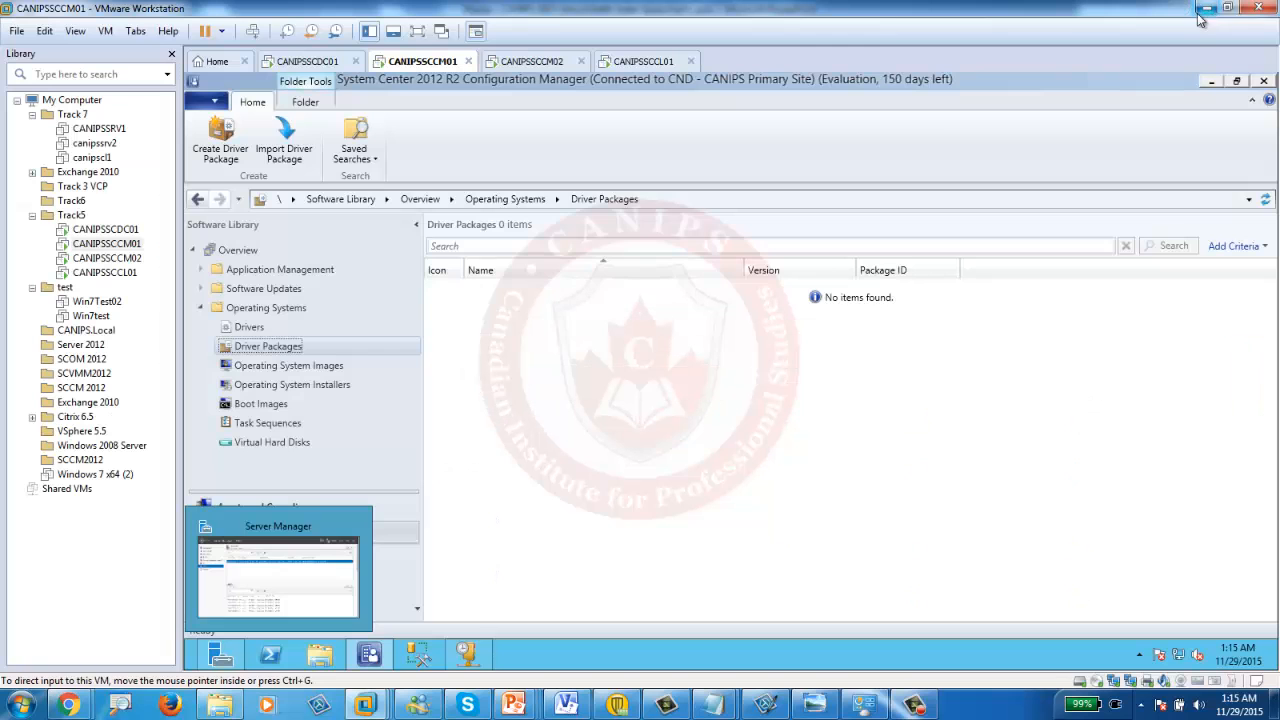
pyautogui.rightClick(276, 348)
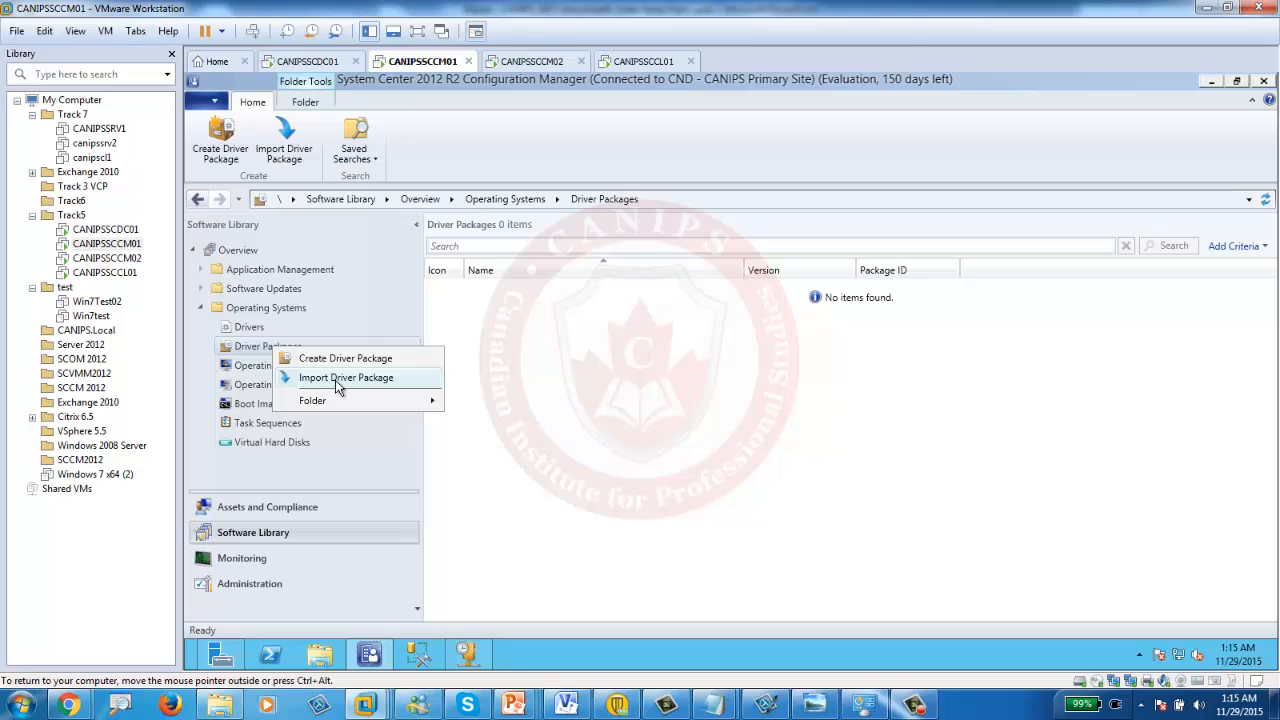
pyautogui.click(513, 377)
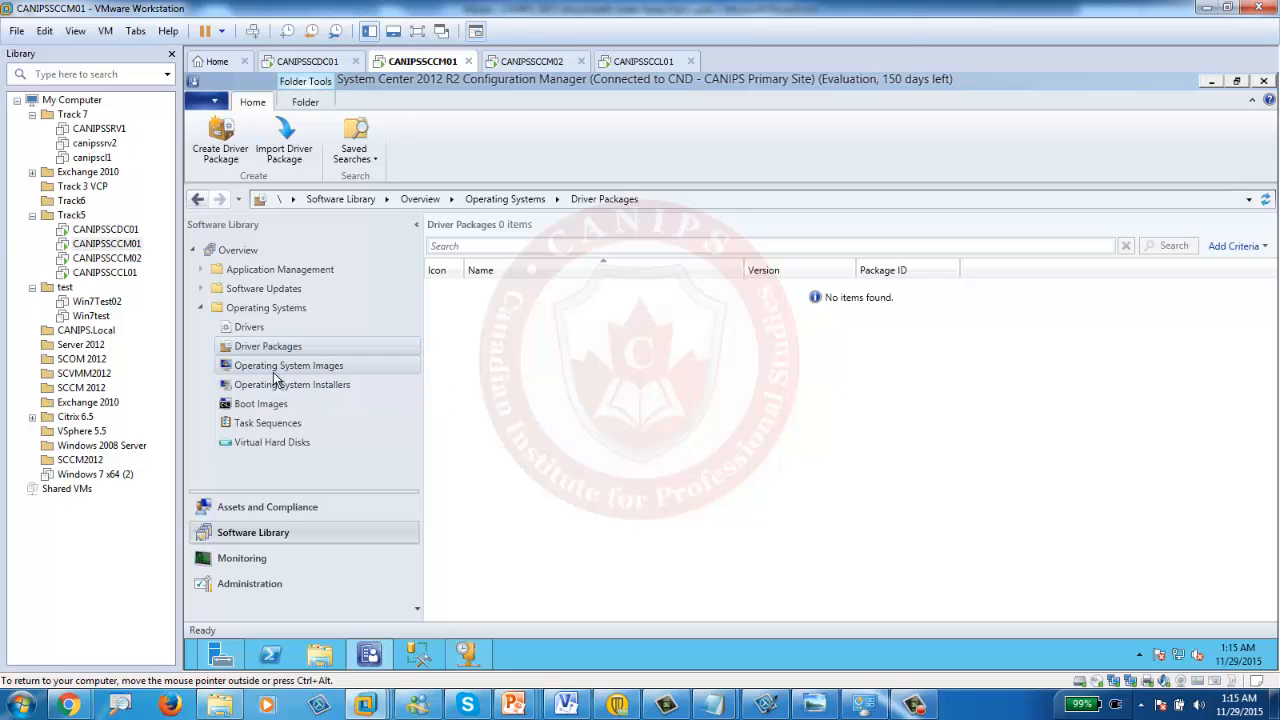
pyautogui.click(285, 367)
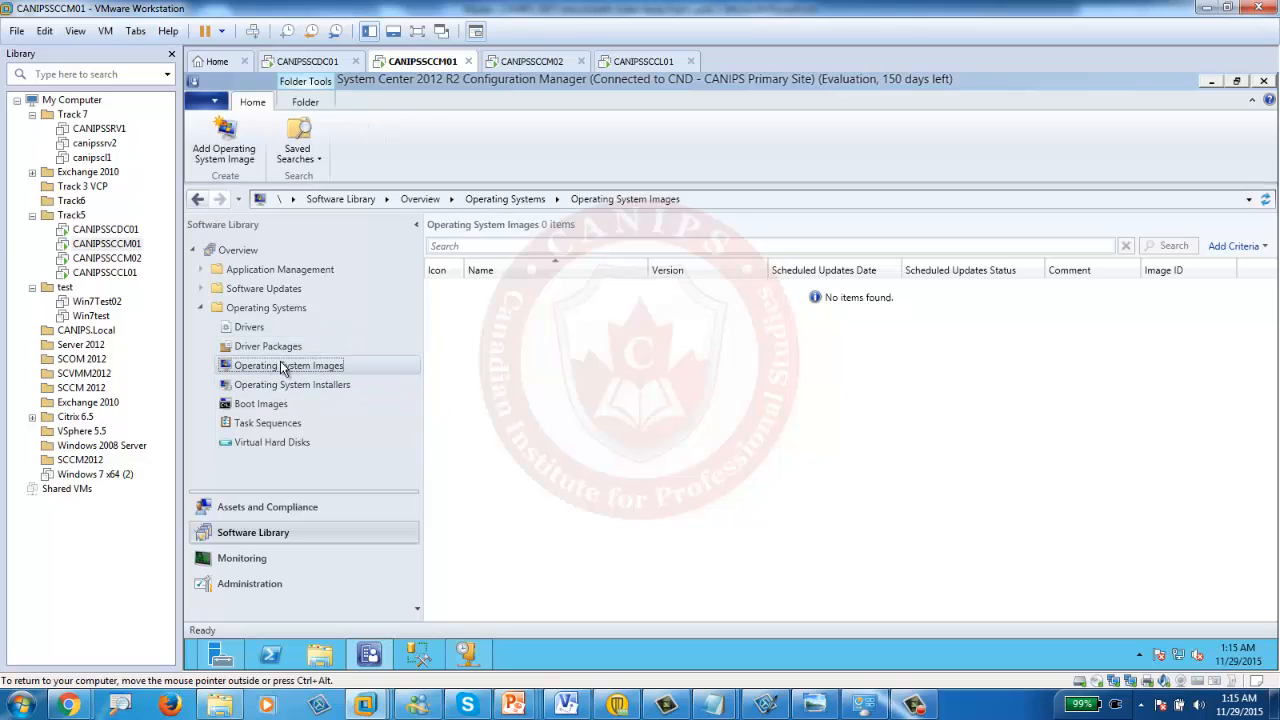
pyautogui.click(310, 385)
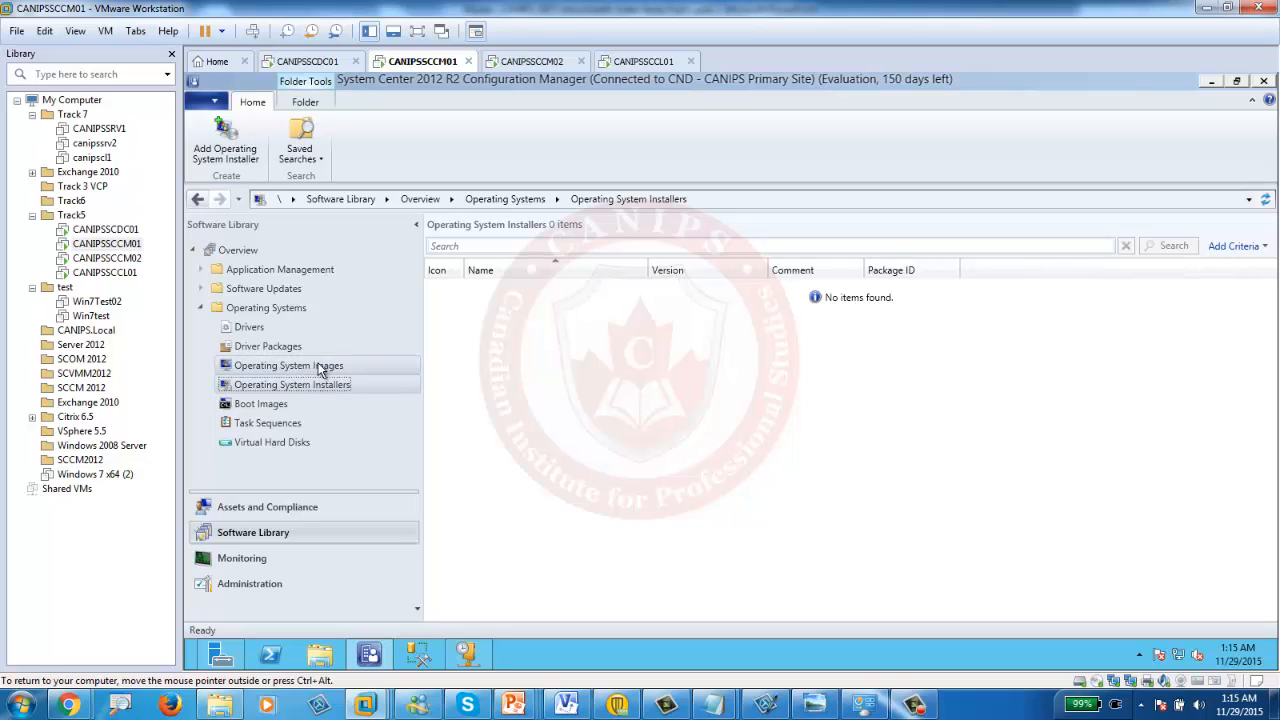
pyautogui.click(321, 367)
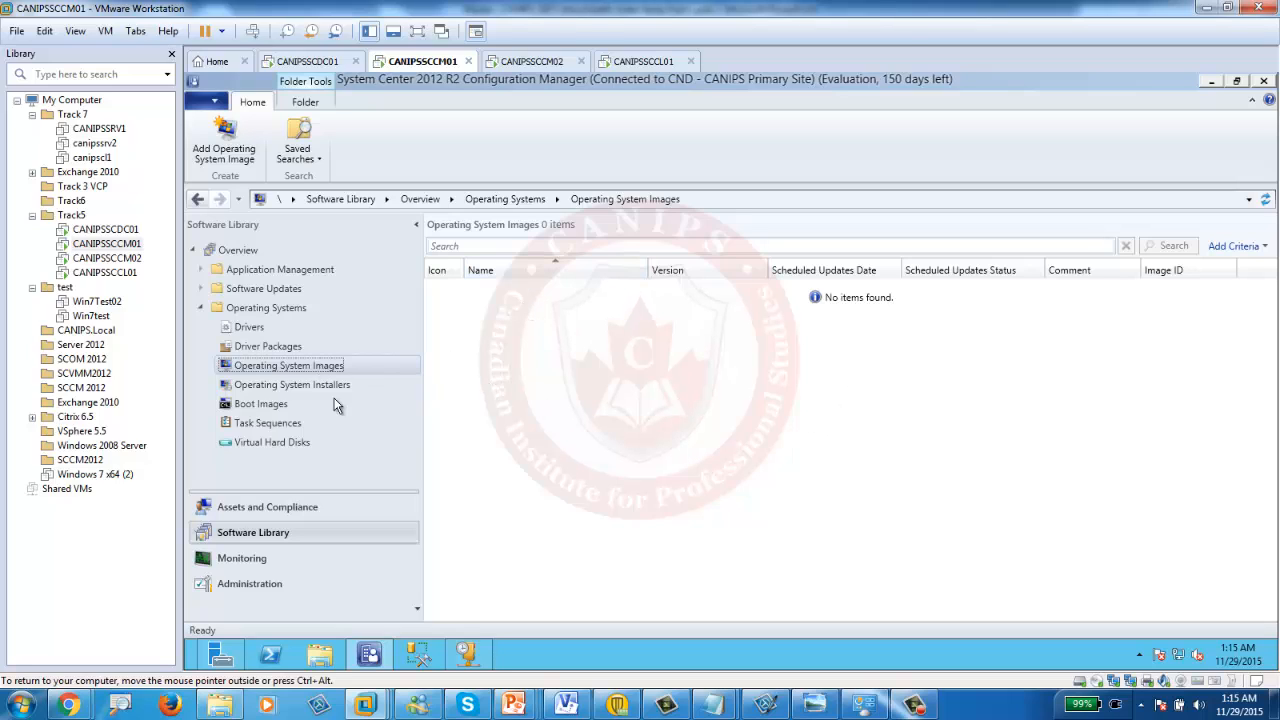
# Compare the Operating System Installers and Operating System Images lists and their add actions, ending on Operating System Images
pyautogui.click(285, 386)
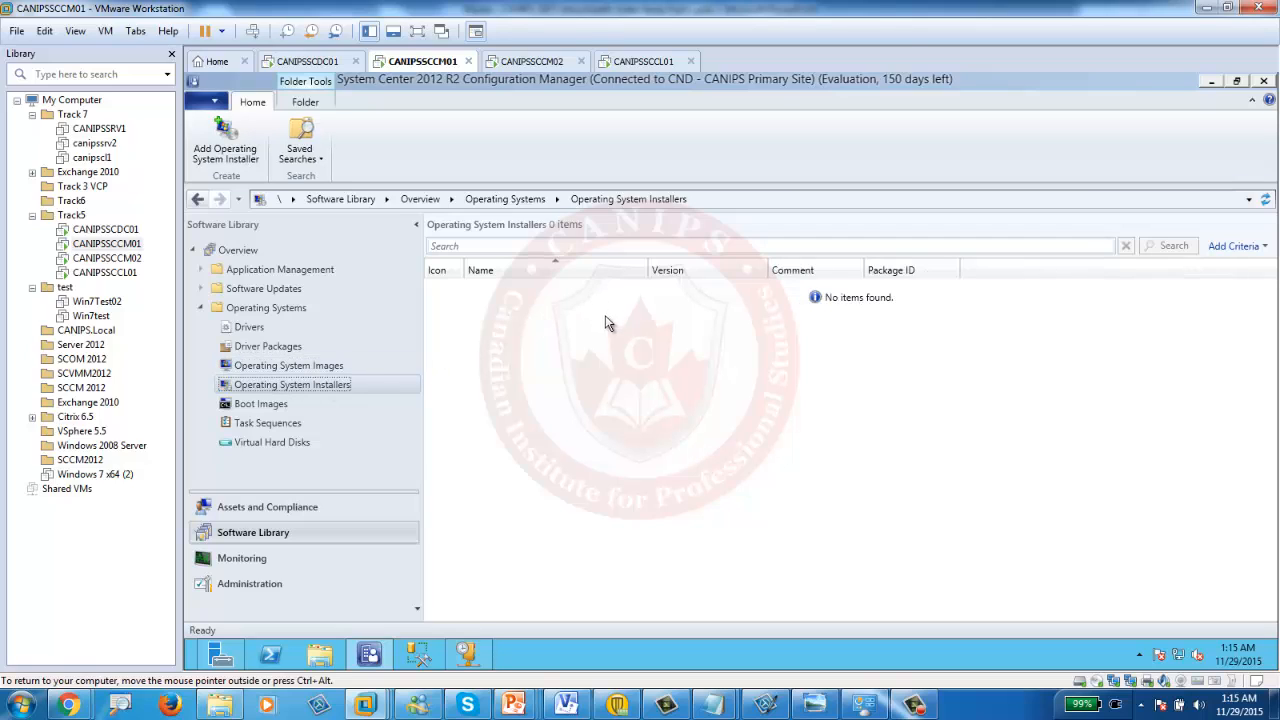
pyautogui.click(300, 366)
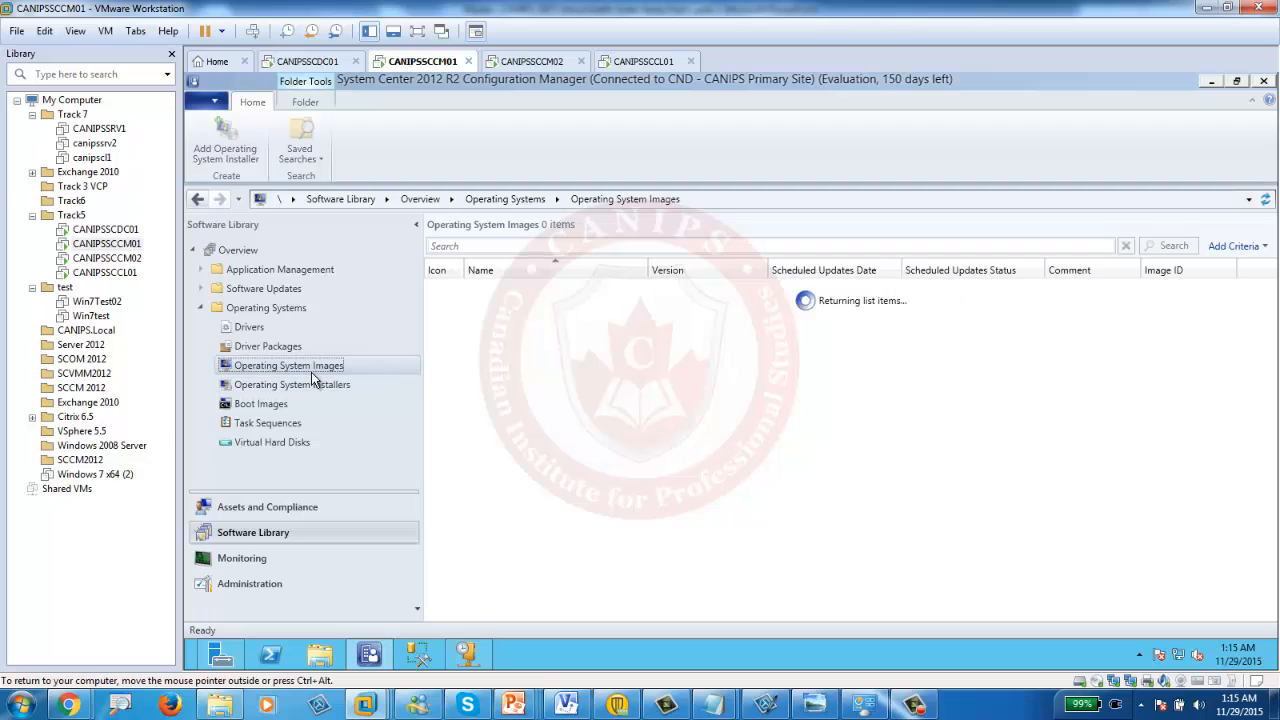
pyautogui.click(311, 385)
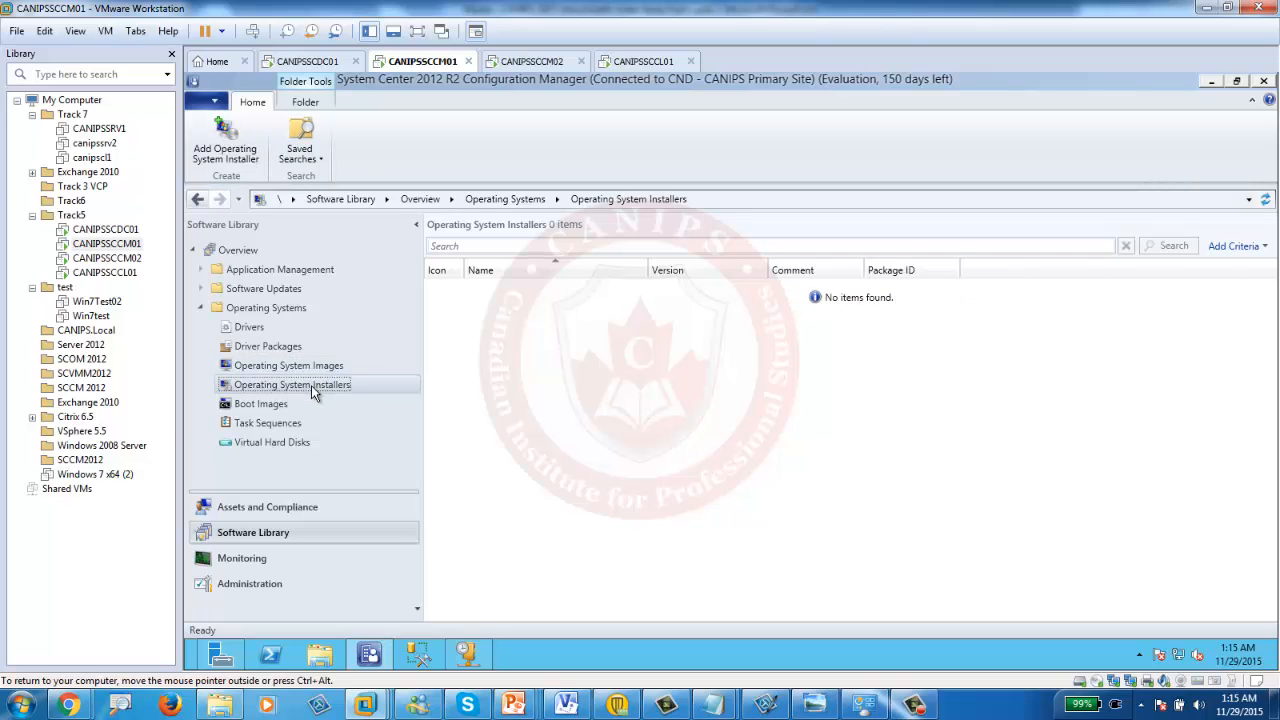
pyautogui.click(330, 366)
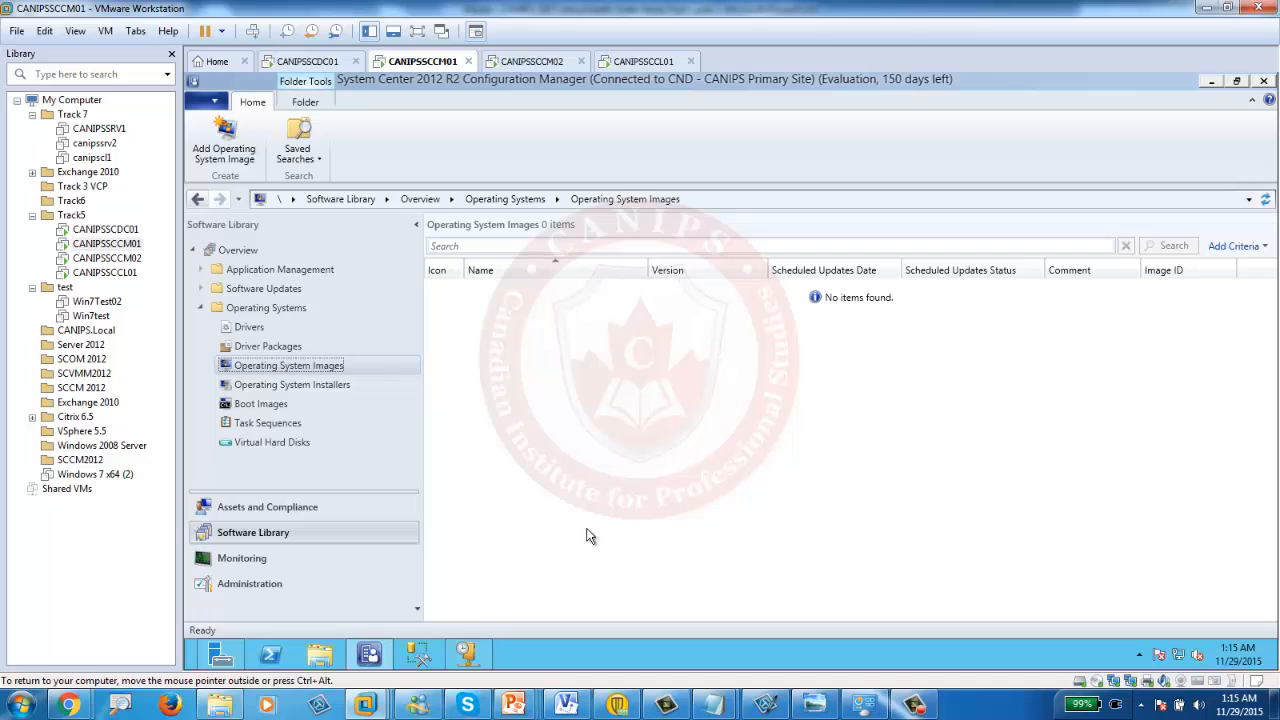
# In File Explorer on the server, create a folder named Windows 7 in C:\Sources\ISO and open it
pyautogui.click(327, 659)
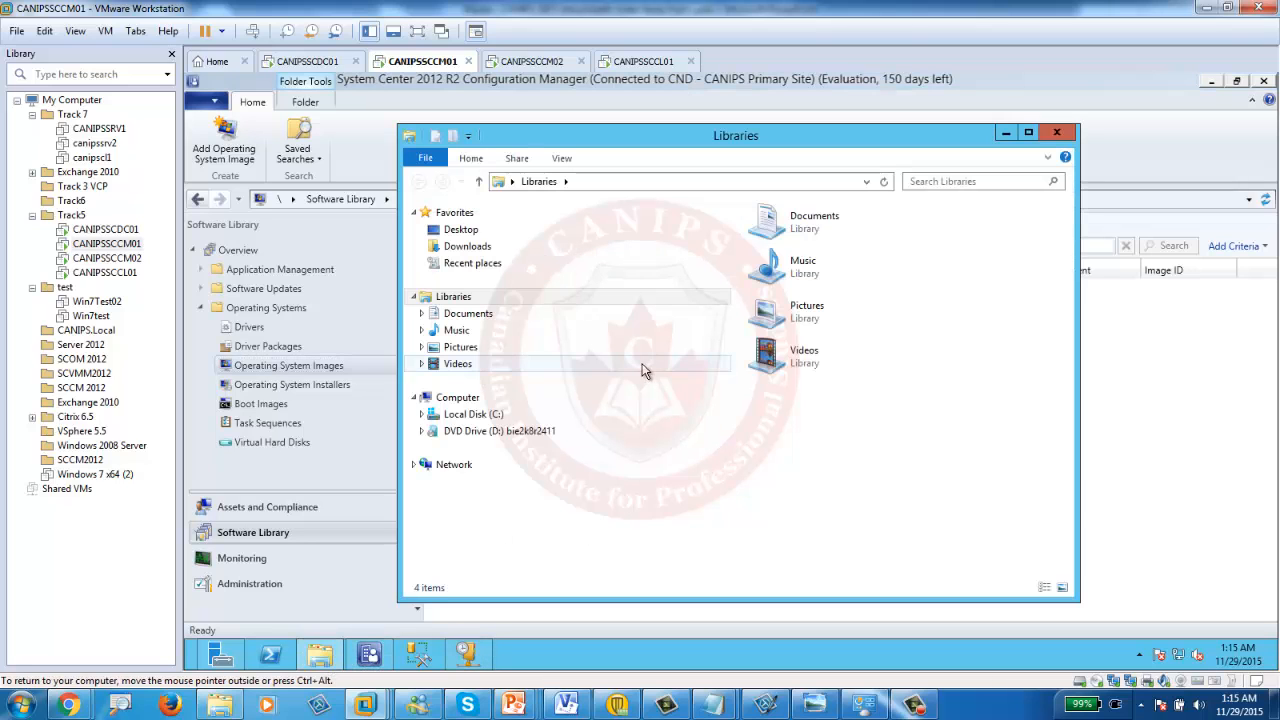
pyautogui.click(473, 416)
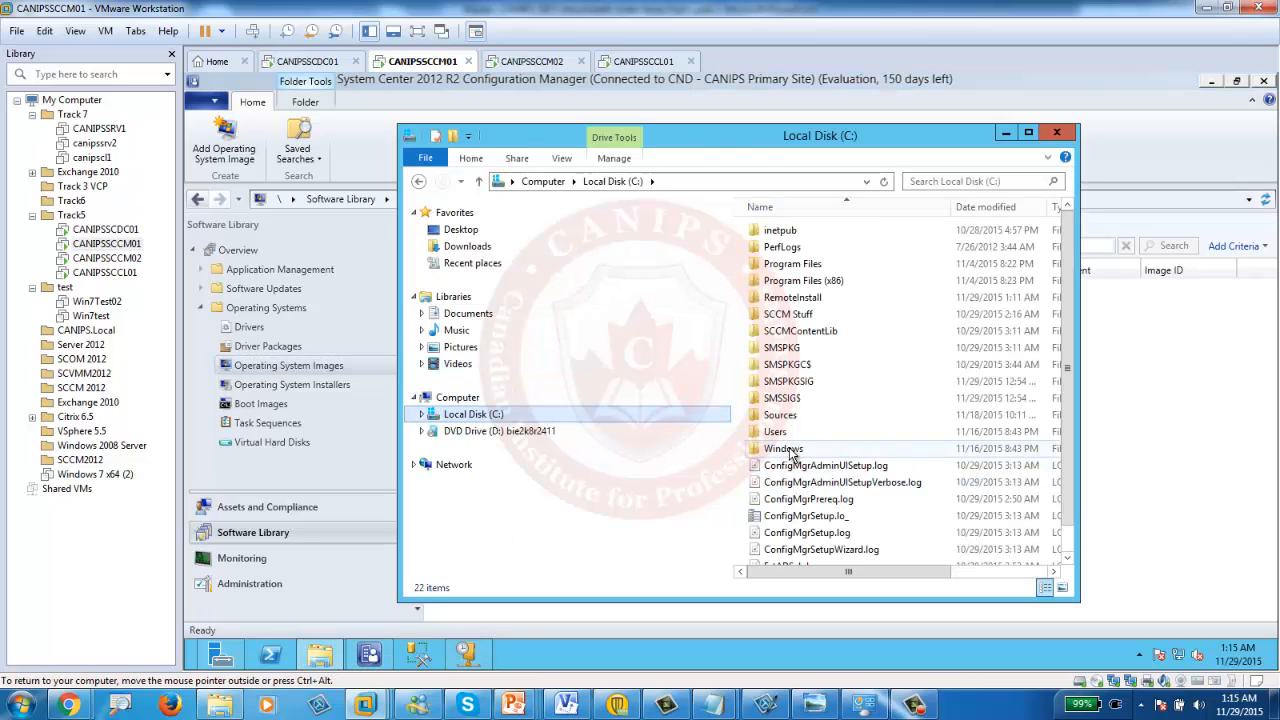
pyautogui.doubleClick(781, 415)
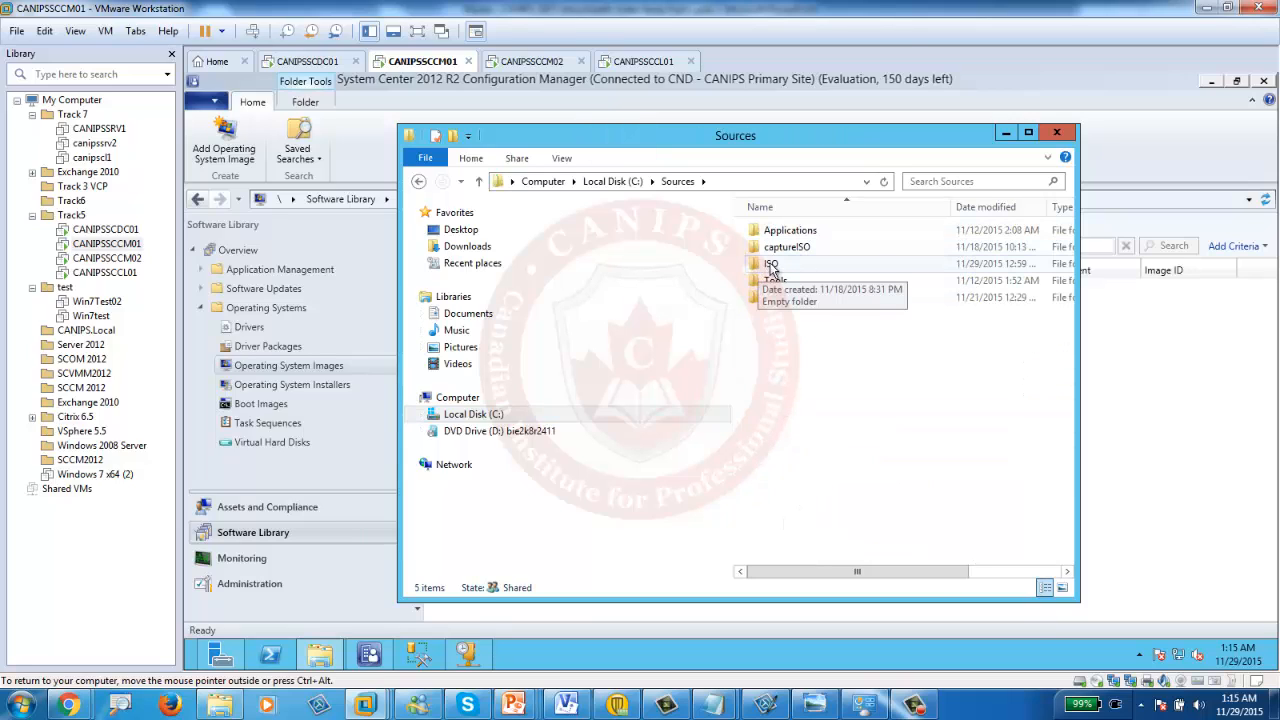
pyautogui.doubleClick(771, 264)
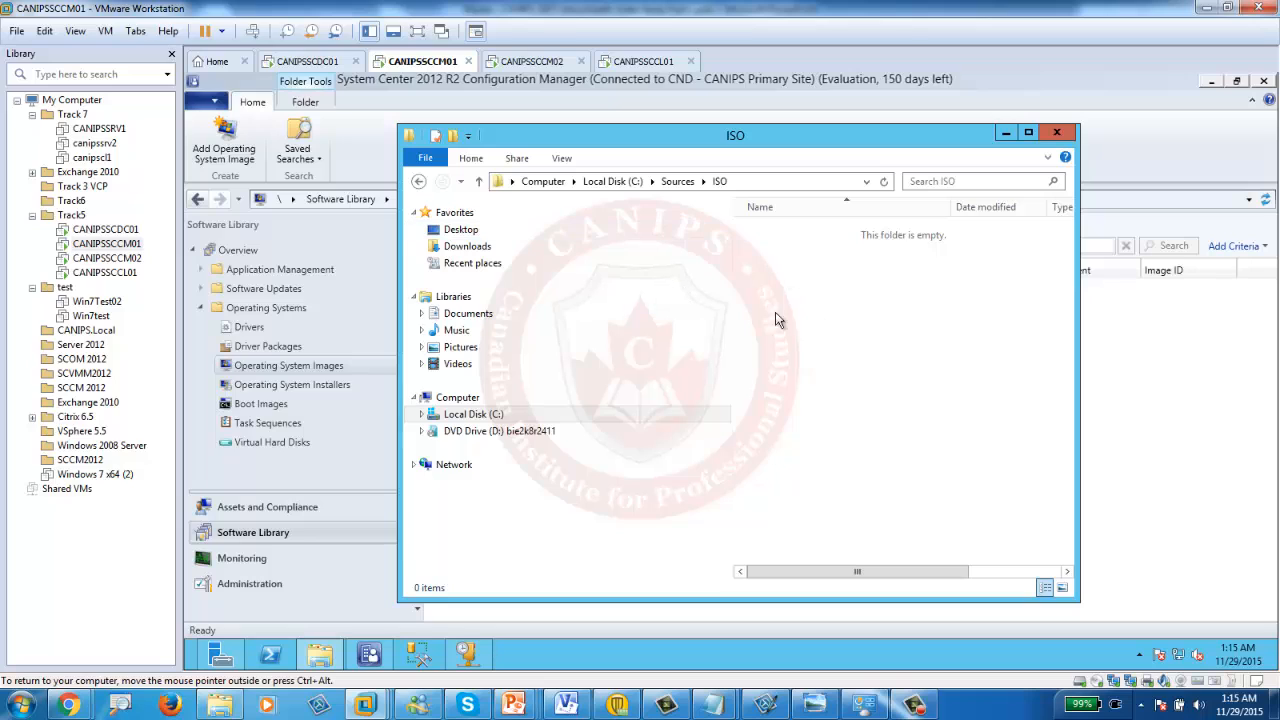
pyautogui.rightClick(793, 296)
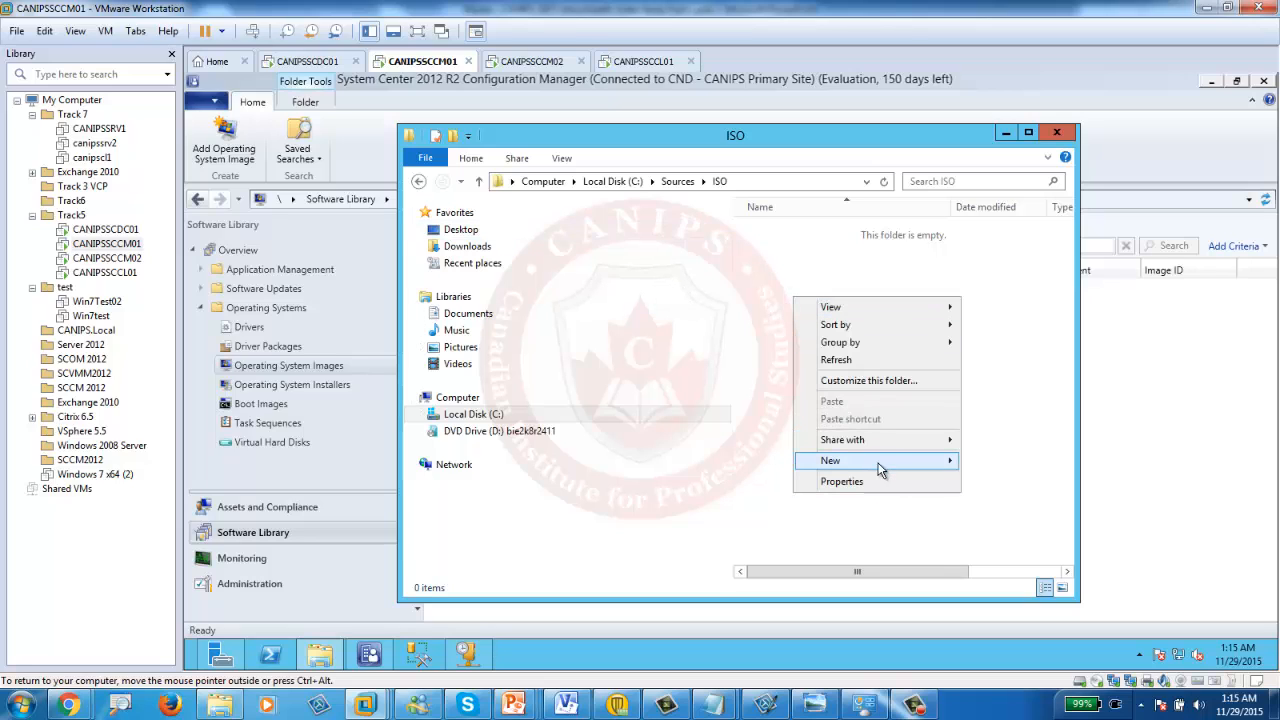
pyautogui.moveTo(880, 461)
pyautogui.click(995, 461)
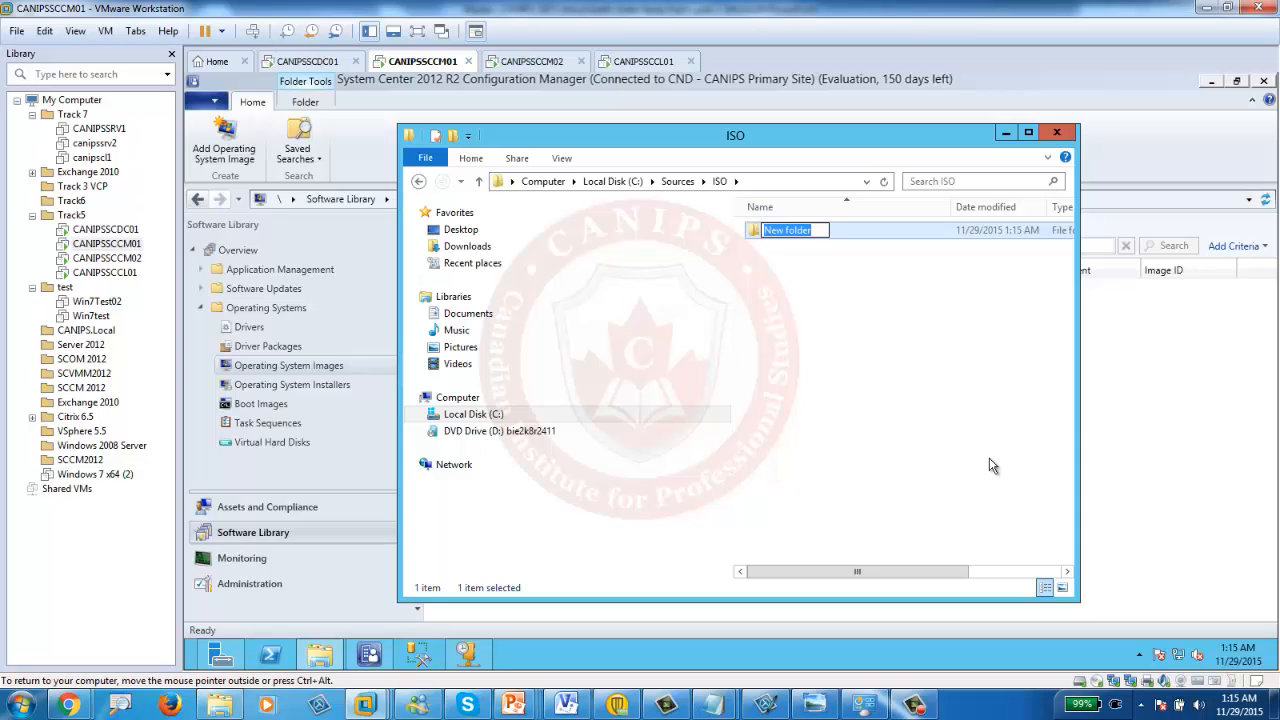
pyautogui.write('Windows 7')
pyautogui.press('Return')
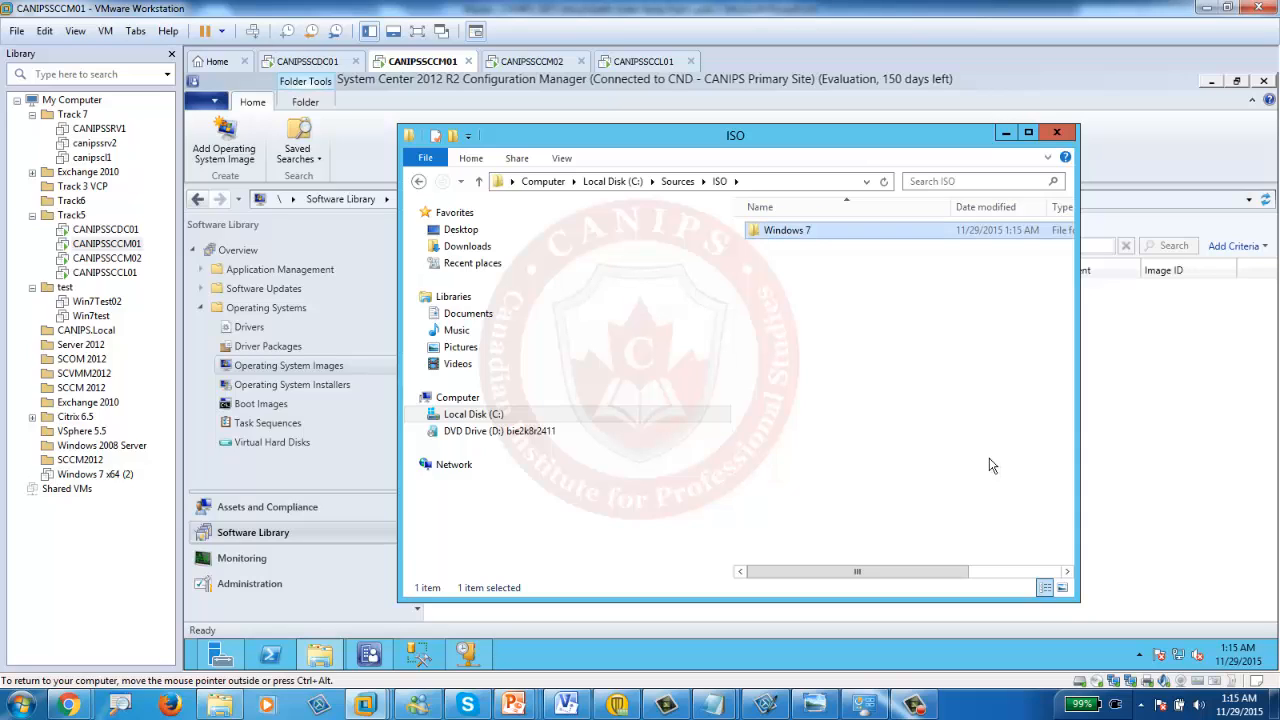
pyautogui.doubleClick(765, 231)
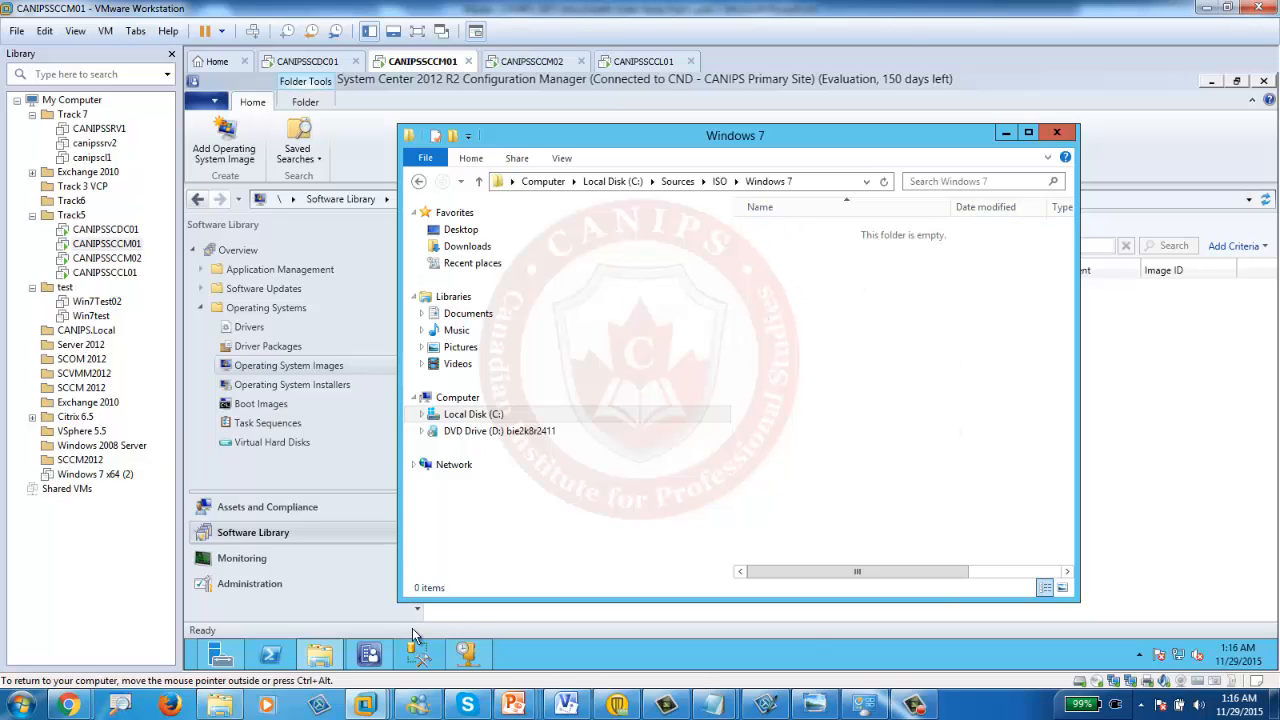
# Set the CANIPSSCCM01 virtual machine's CD/DVD drive to use the SW_DVD5_Win_Pro_7_64BIT_English ISO image file from the host's D:\ISO folder
pyautogui.doubleClick(1108, 686)
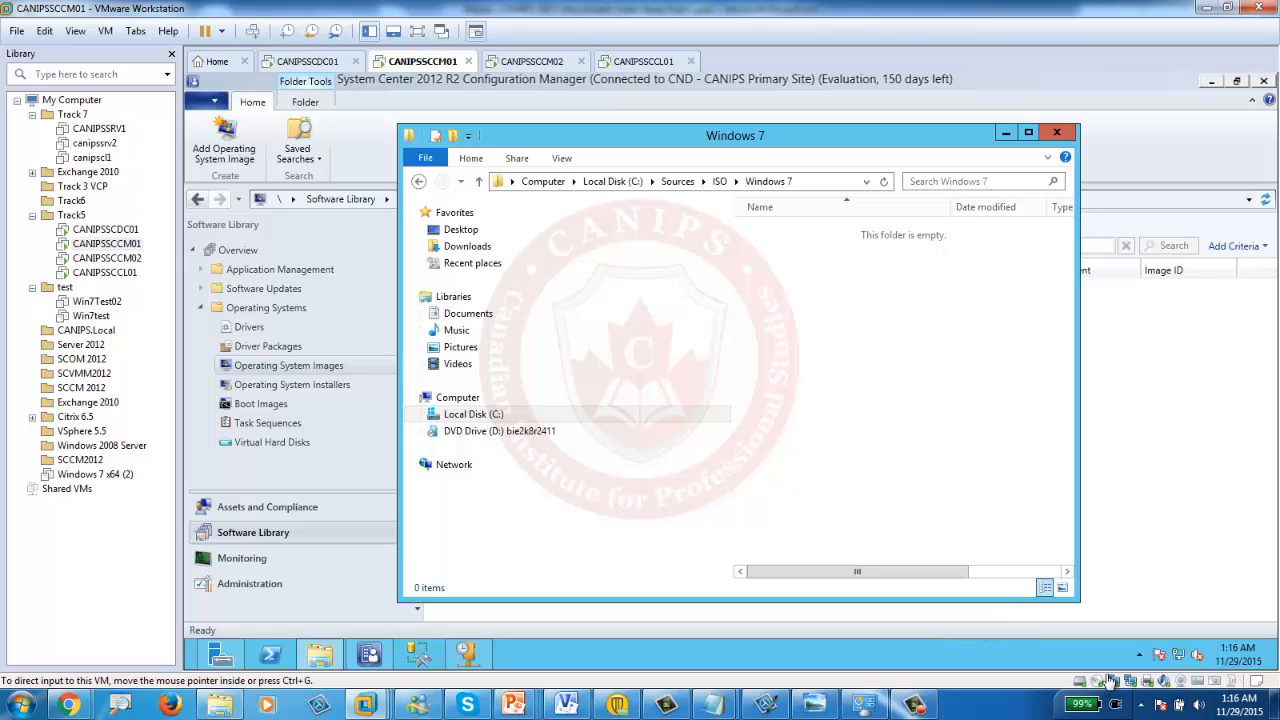
pyautogui.click(897, 100)
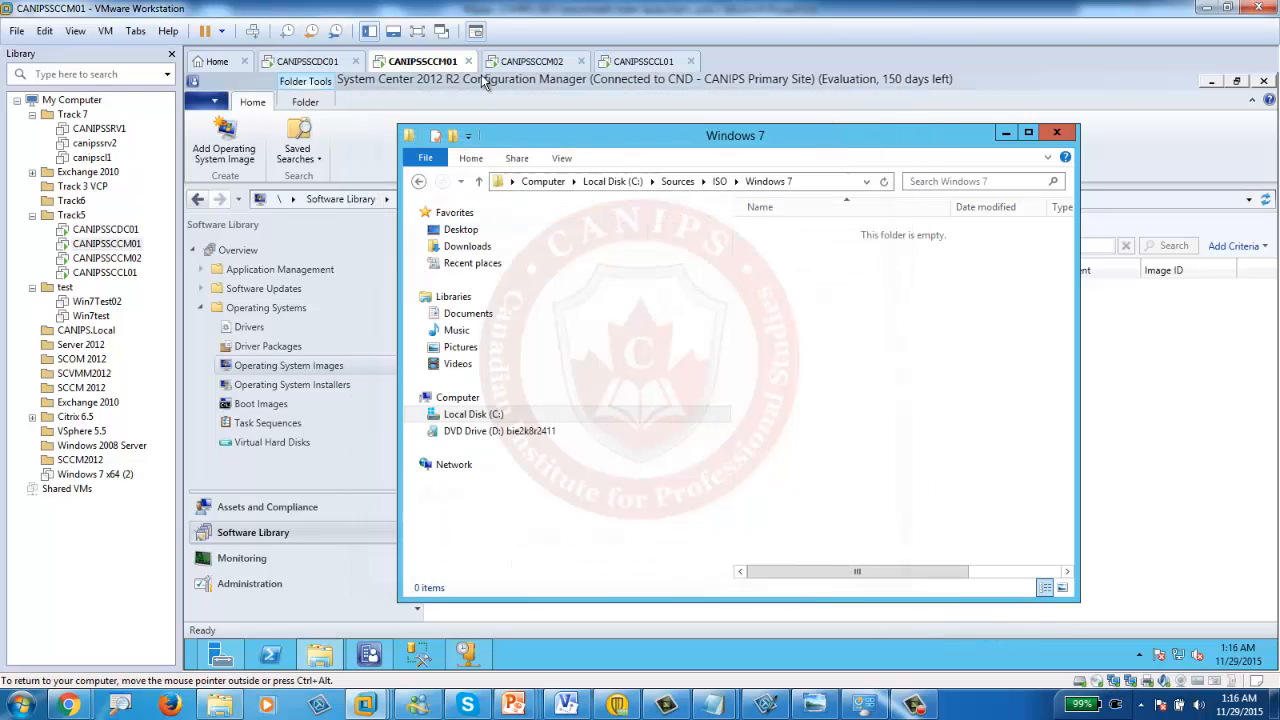
pyautogui.rightClick(432, 68)
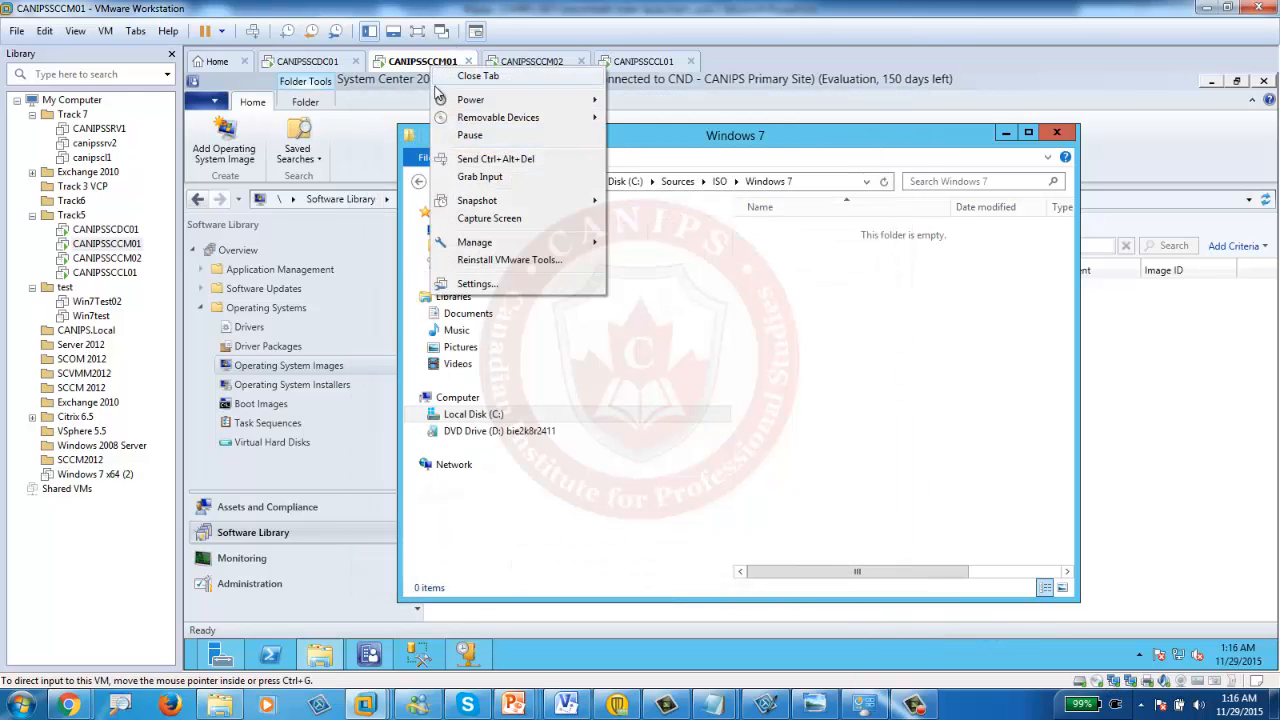
pyautogui.click(507, 283)
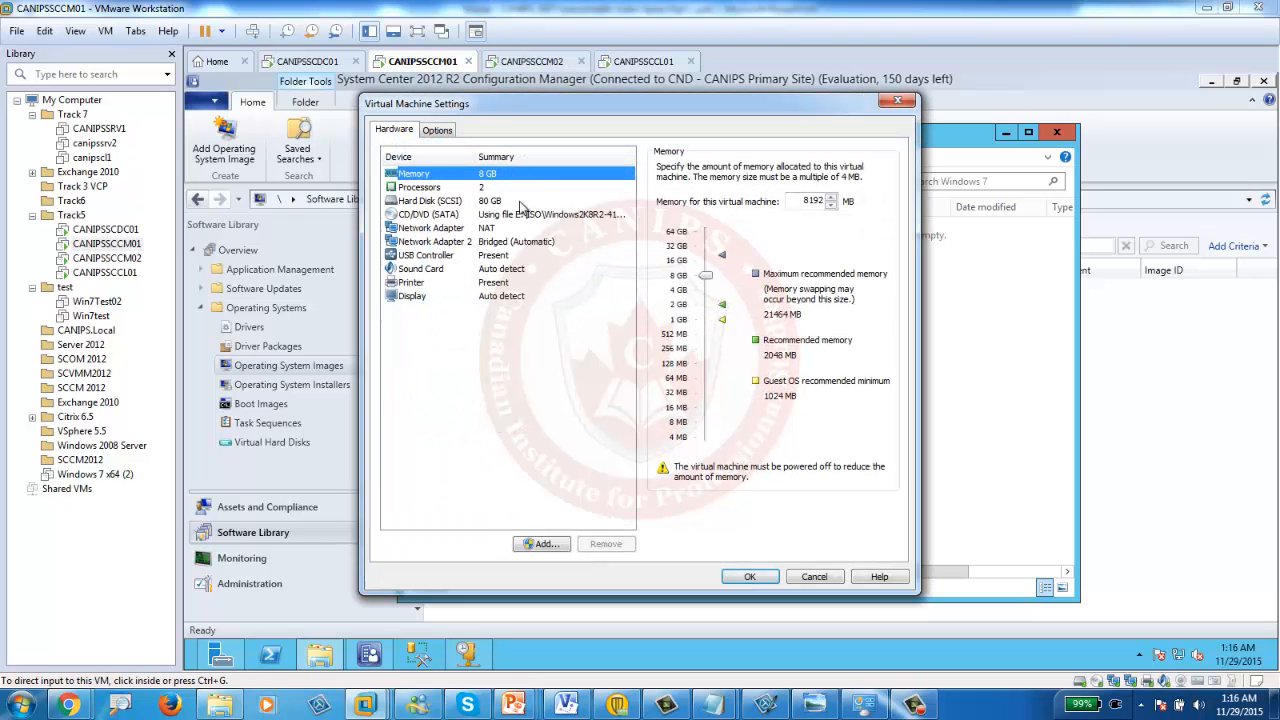
pyautogui.click(430, 214)
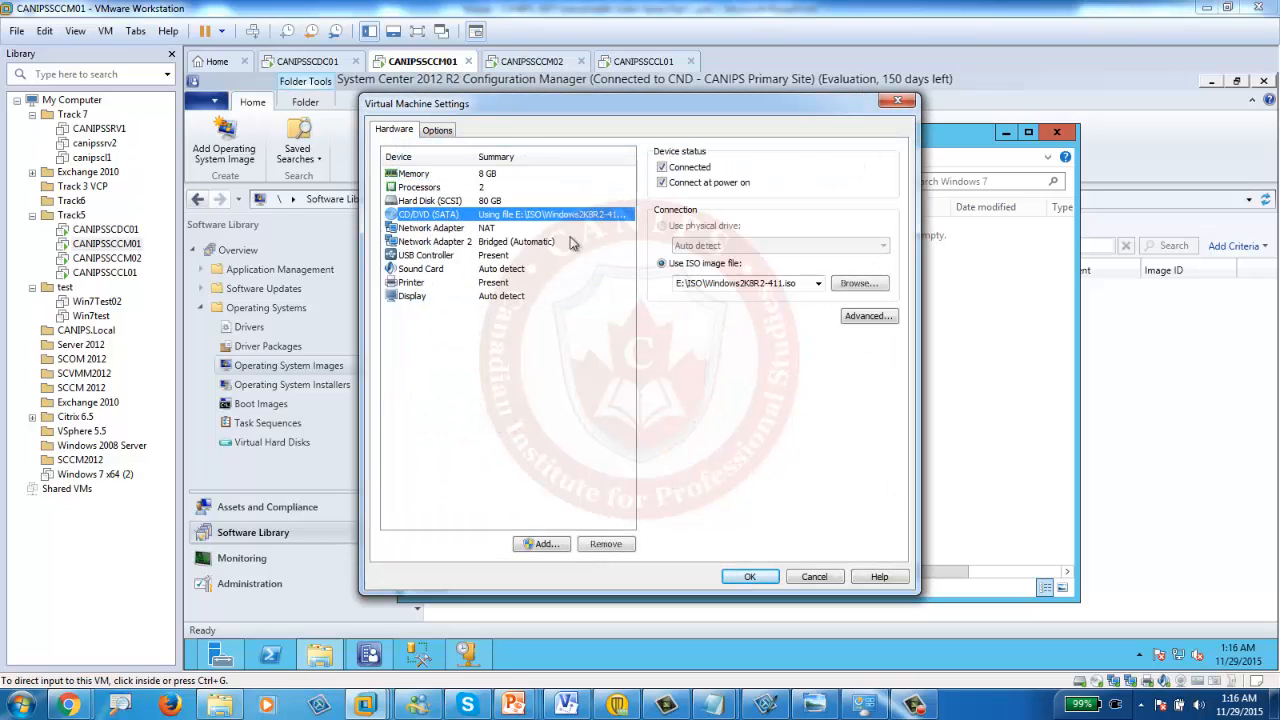
pyautogui.click(858, 284)
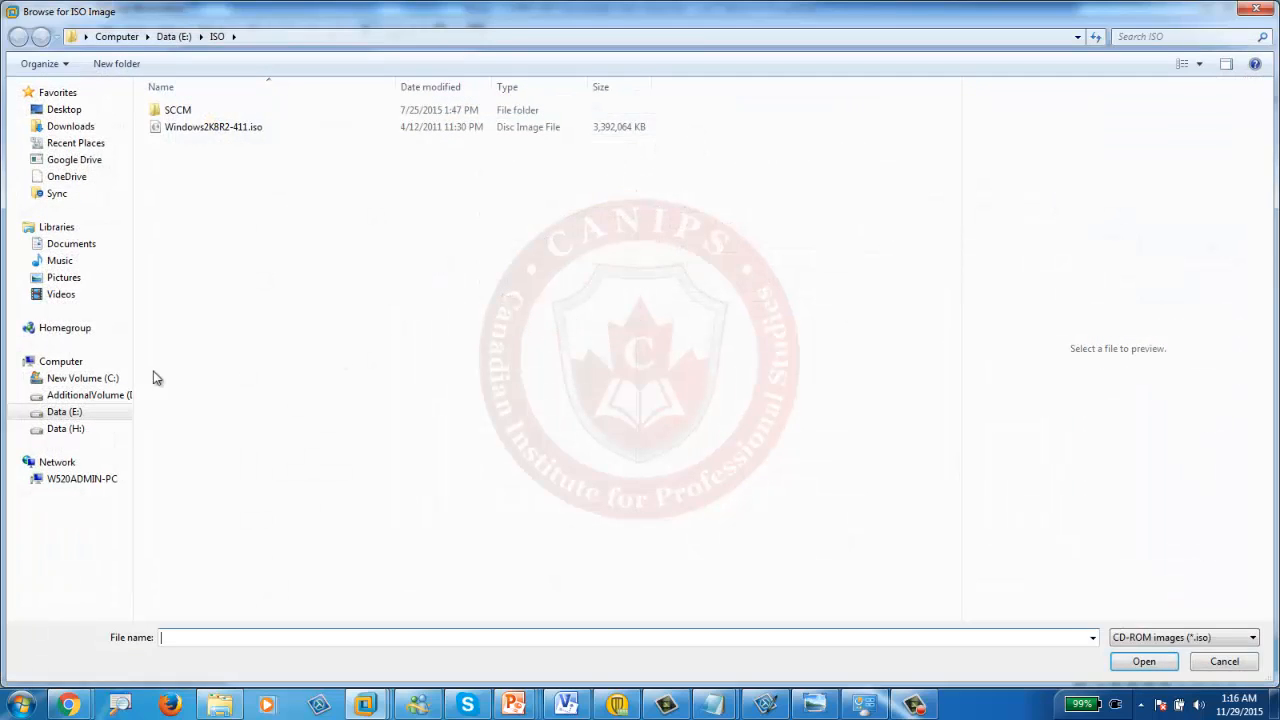
pyautogui.click(80, 395)
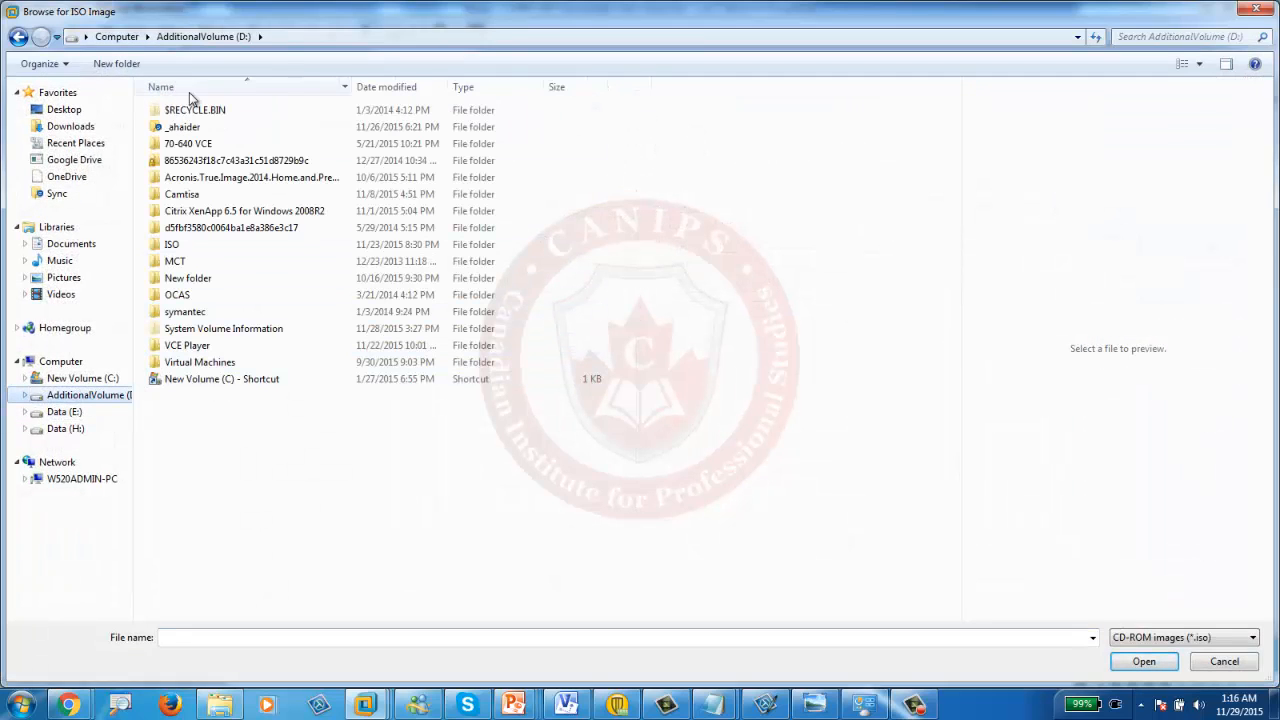
pyautogui.doubleClick(188, 130)
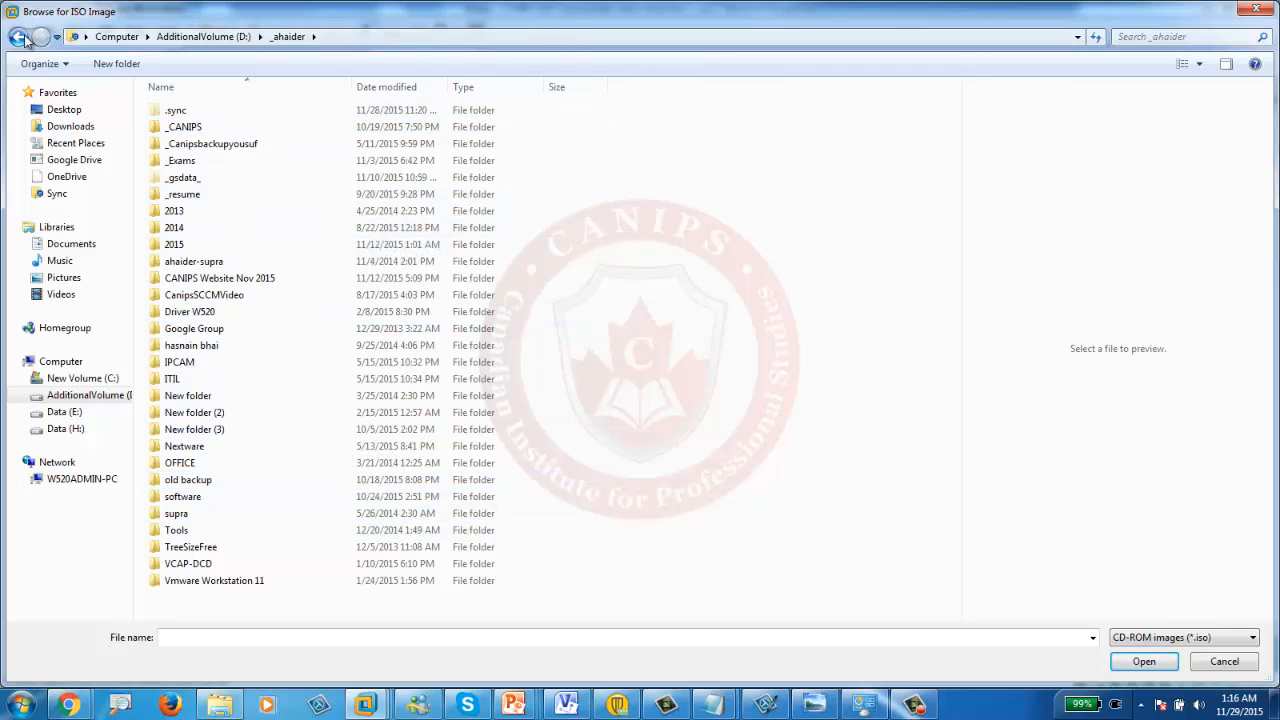
pyautogui.click(18, 36)
pyautogui.doubleClick(176, 252)
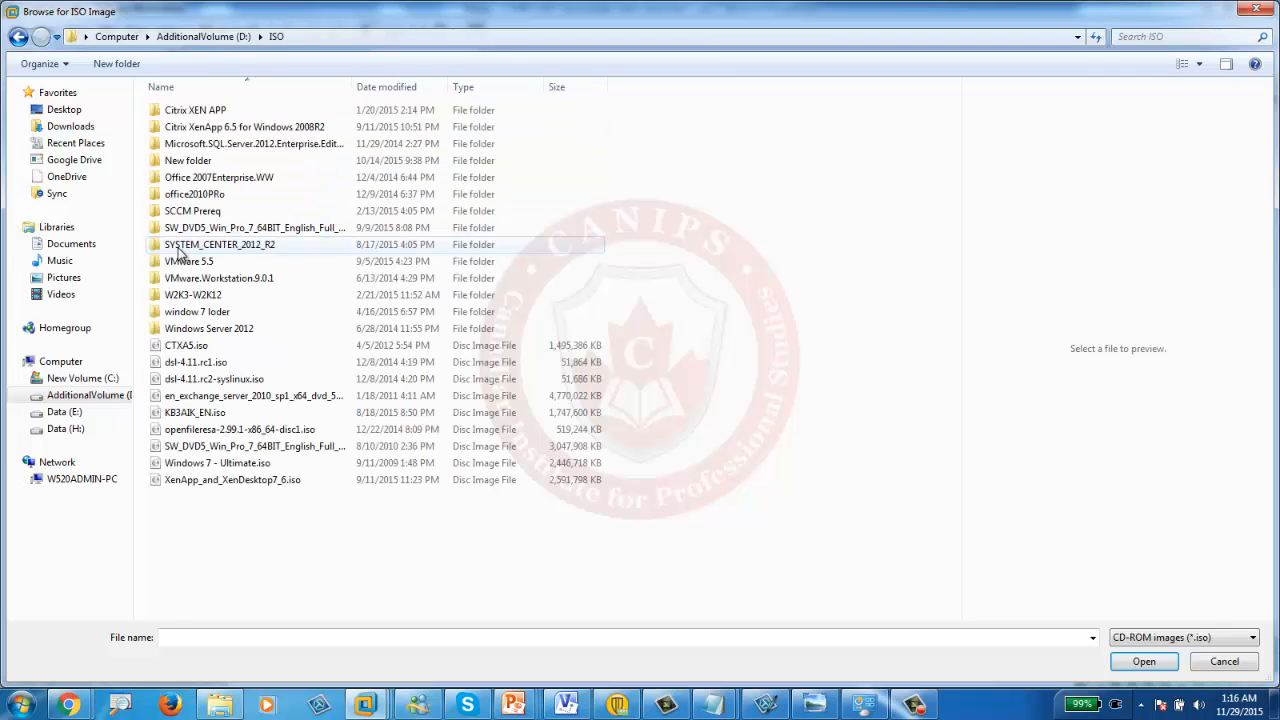
pyautogui.doubleClick(256, 447)
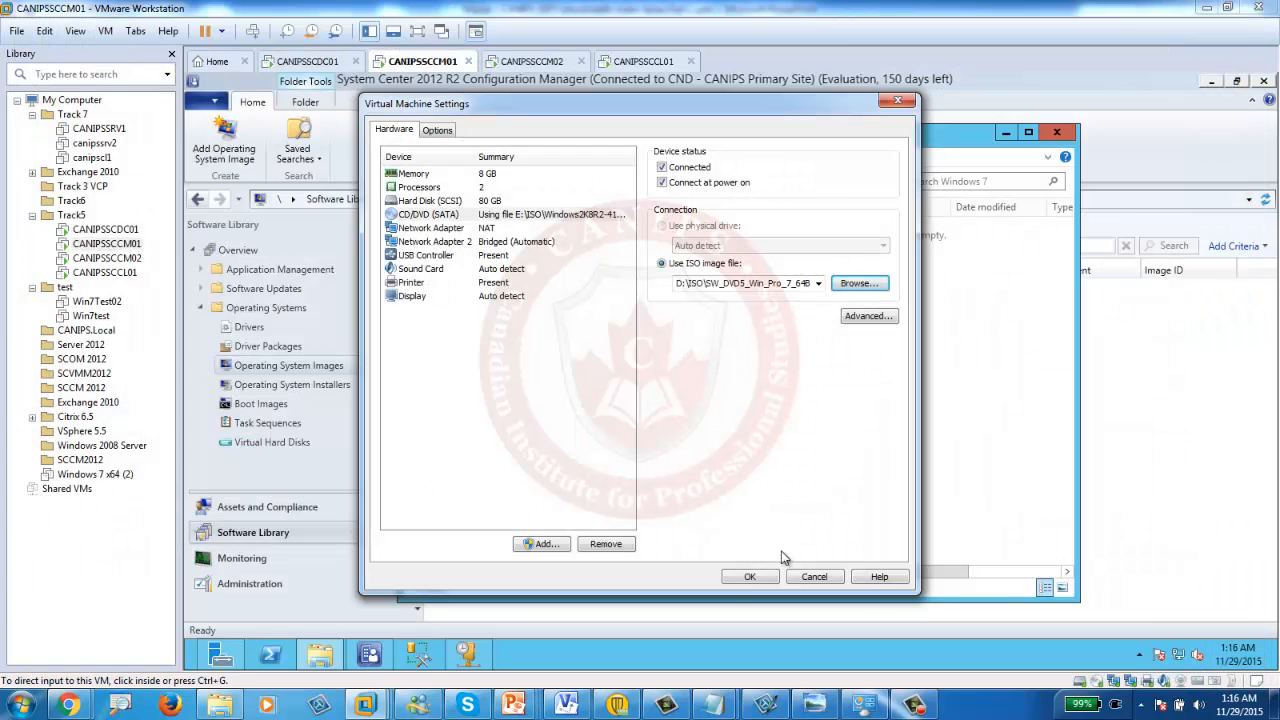
pyautogui.click(748, 577)
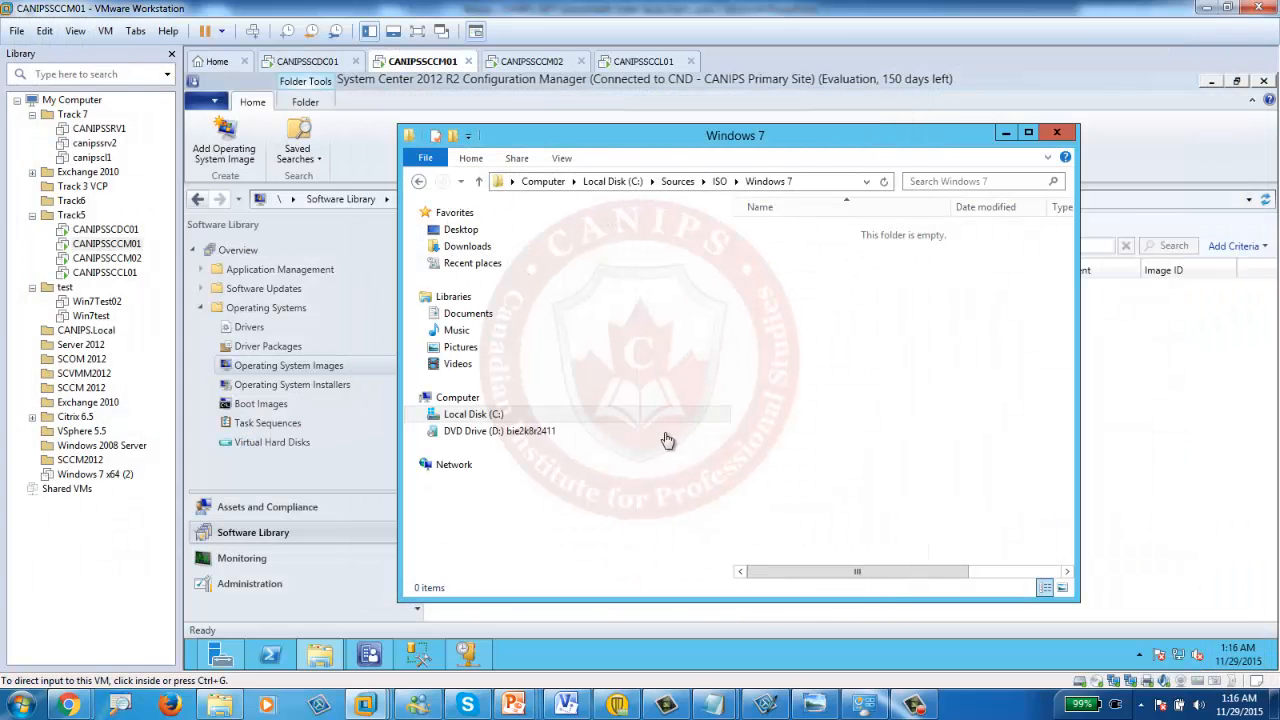
# Copy all files and folders of the Windows 7 disc in DVD drive D: to the clipboard
pyautogui.click(500, 432)
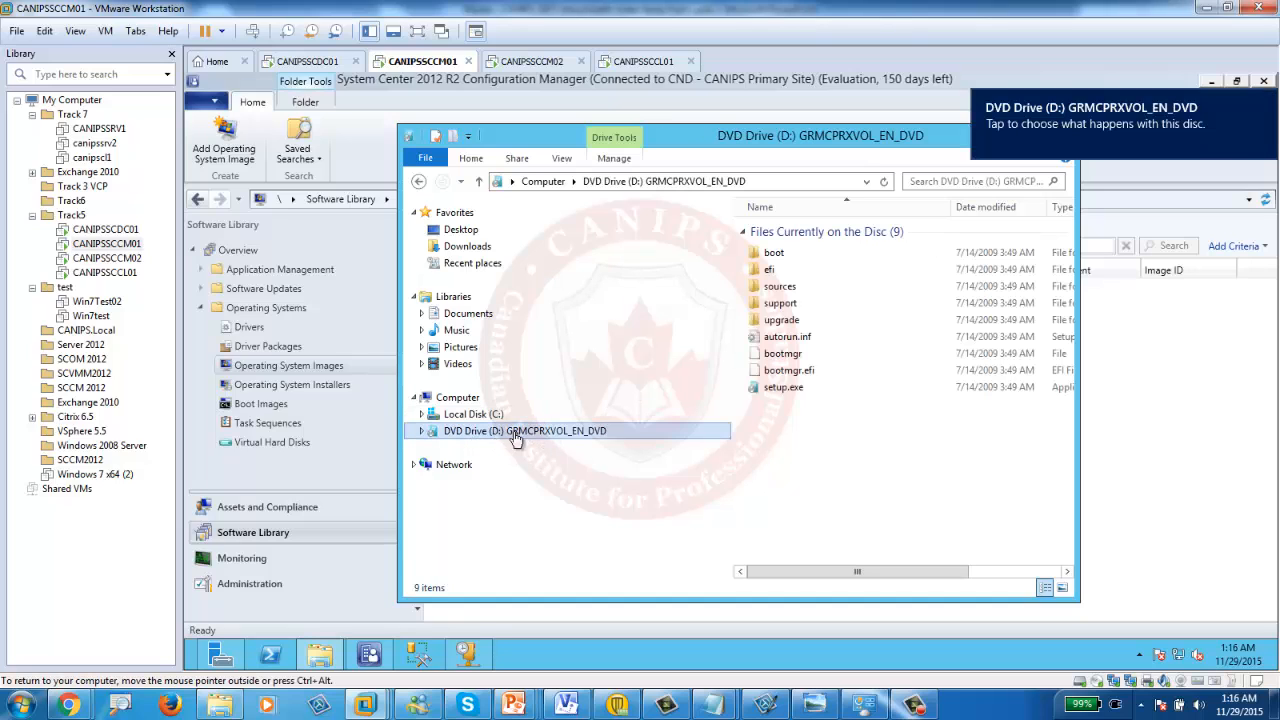
pyautogui.click(857, 431)
pyautogui.hotkey('ctrl', 'a')
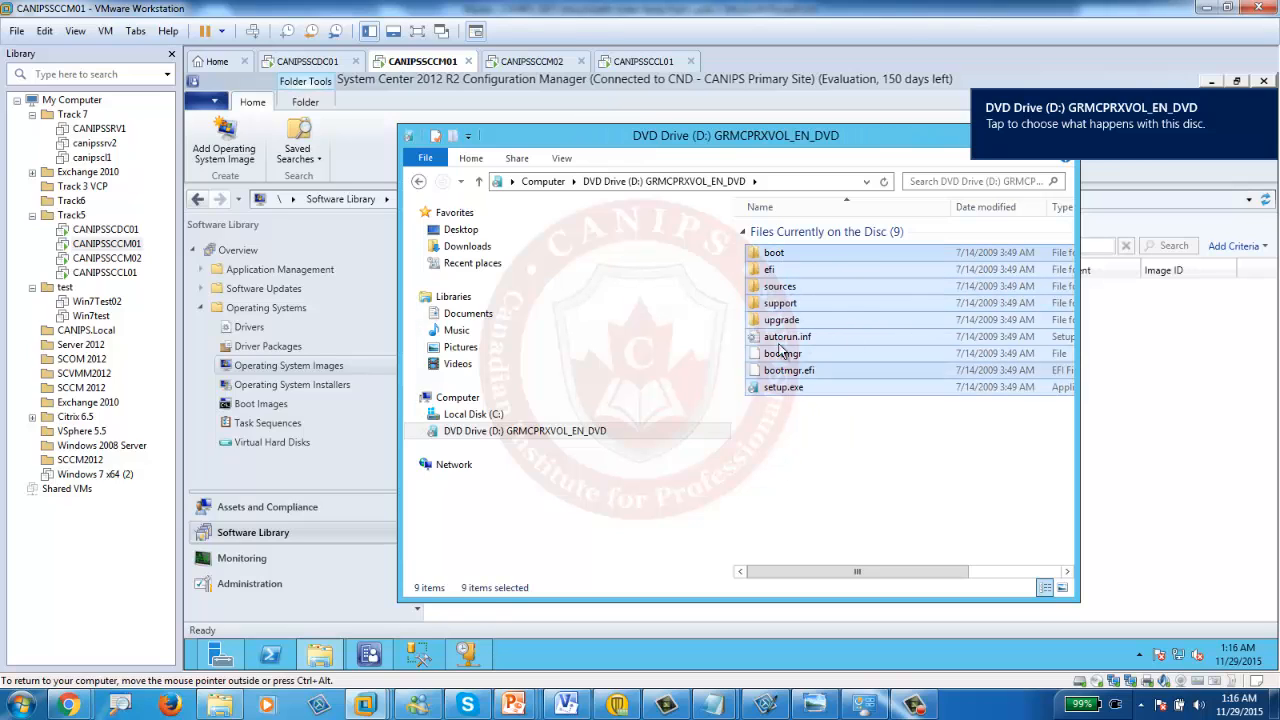
pyautogui.rightClick(816, 299)
pyautogui.click(832, 366)
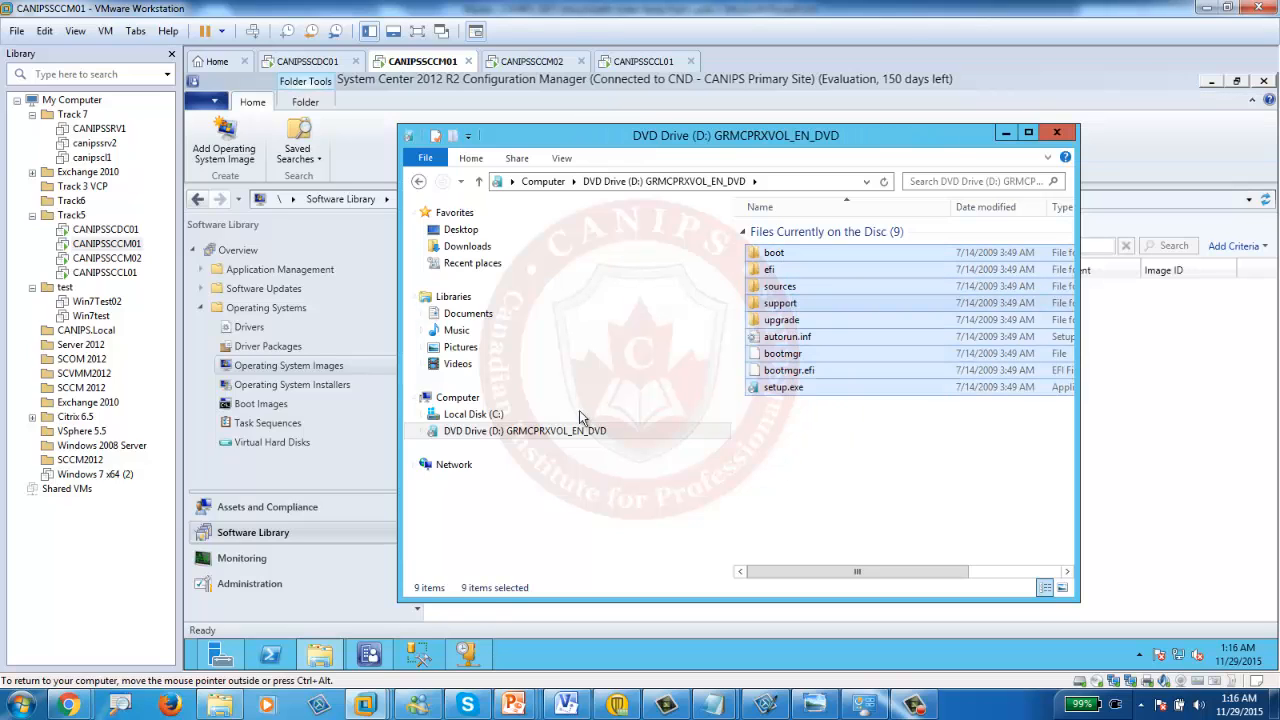
# Paste the copied disc contents into the C:\Sources\ISO\Windows 7 folder
pyautogui.click(560, 413)
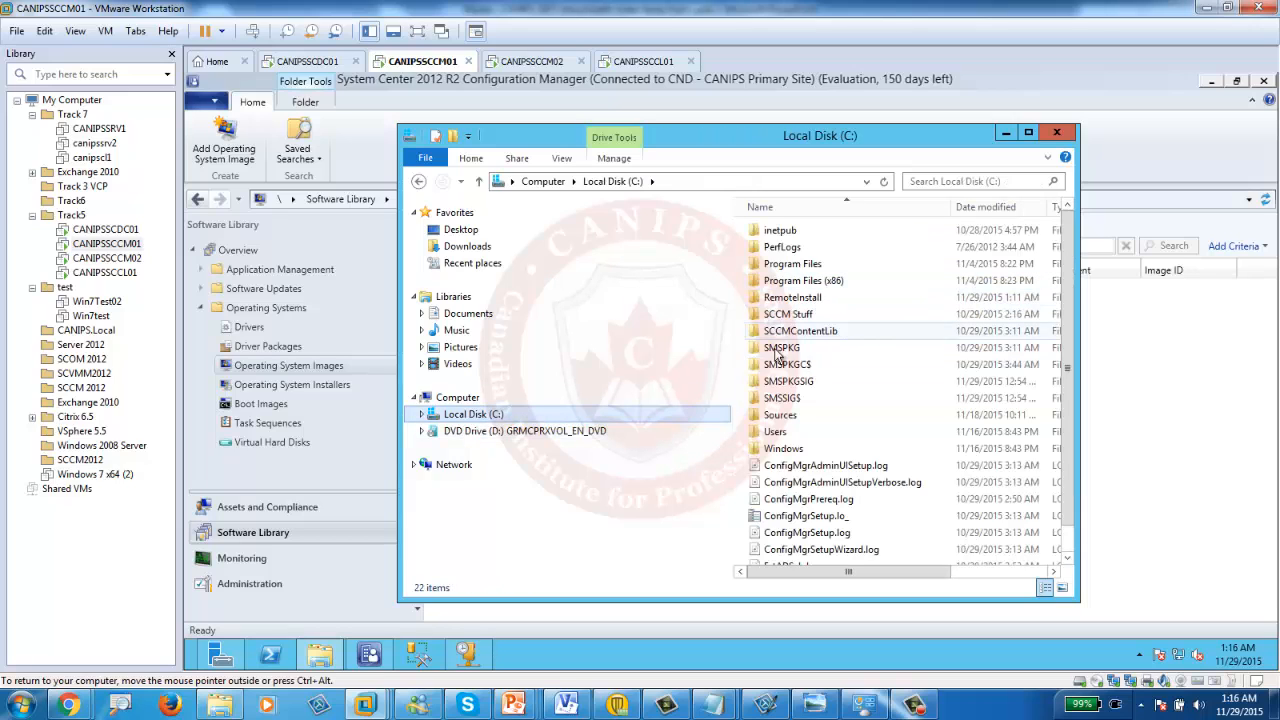
pyautogui.doubleClick(778, 418)
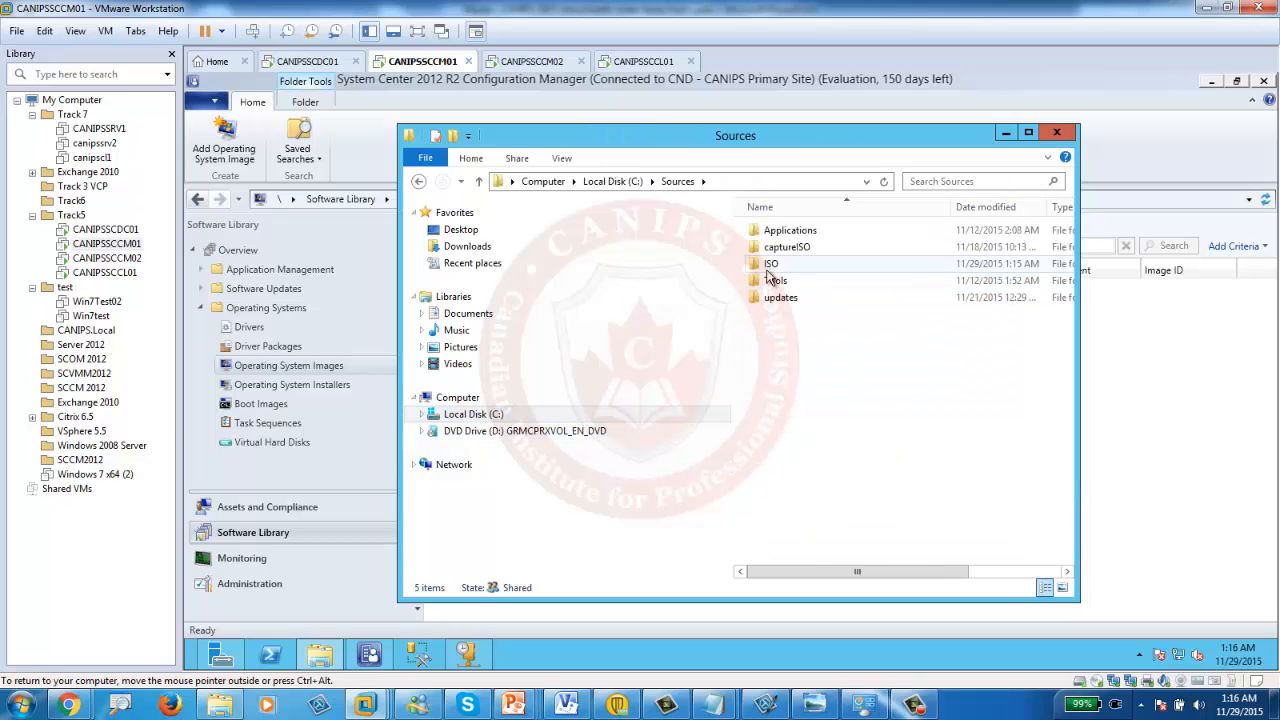
pyautogui.doubleClick(768, 268)
pyautogui.doubleClick(770, 230)
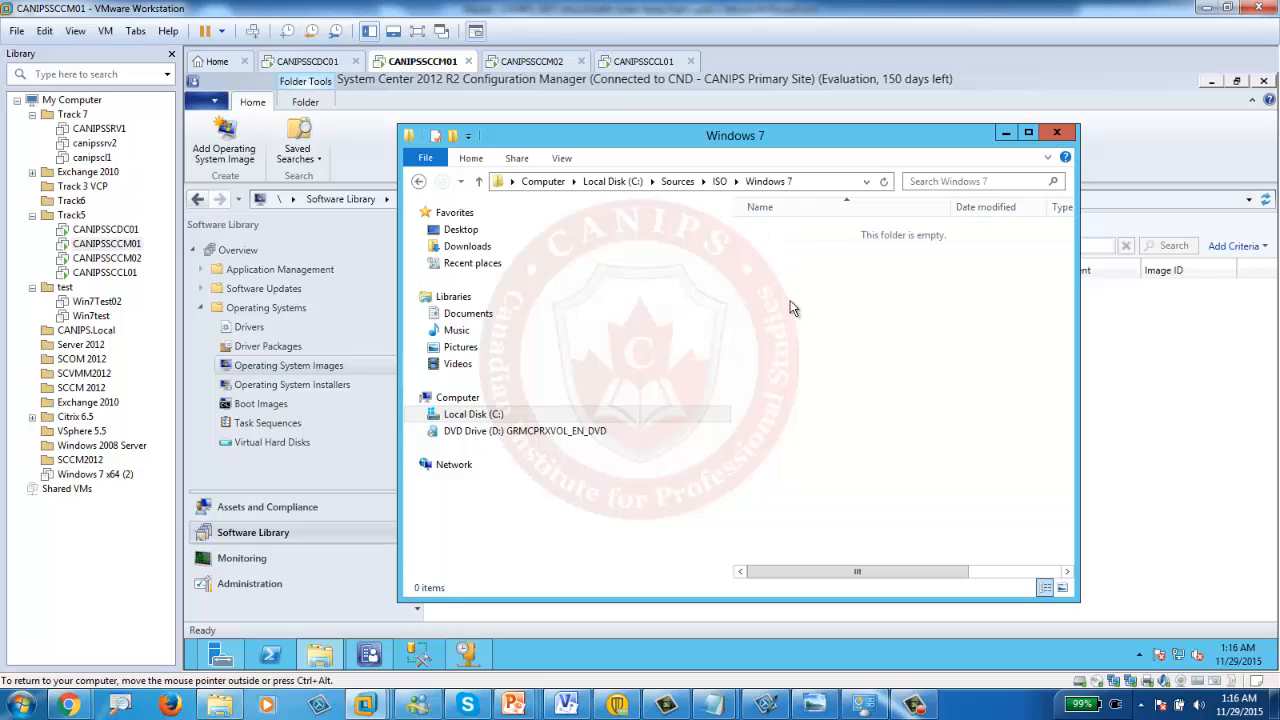
pyautogui.rightClick(795, 299)
pyautogui.click(834, 402)
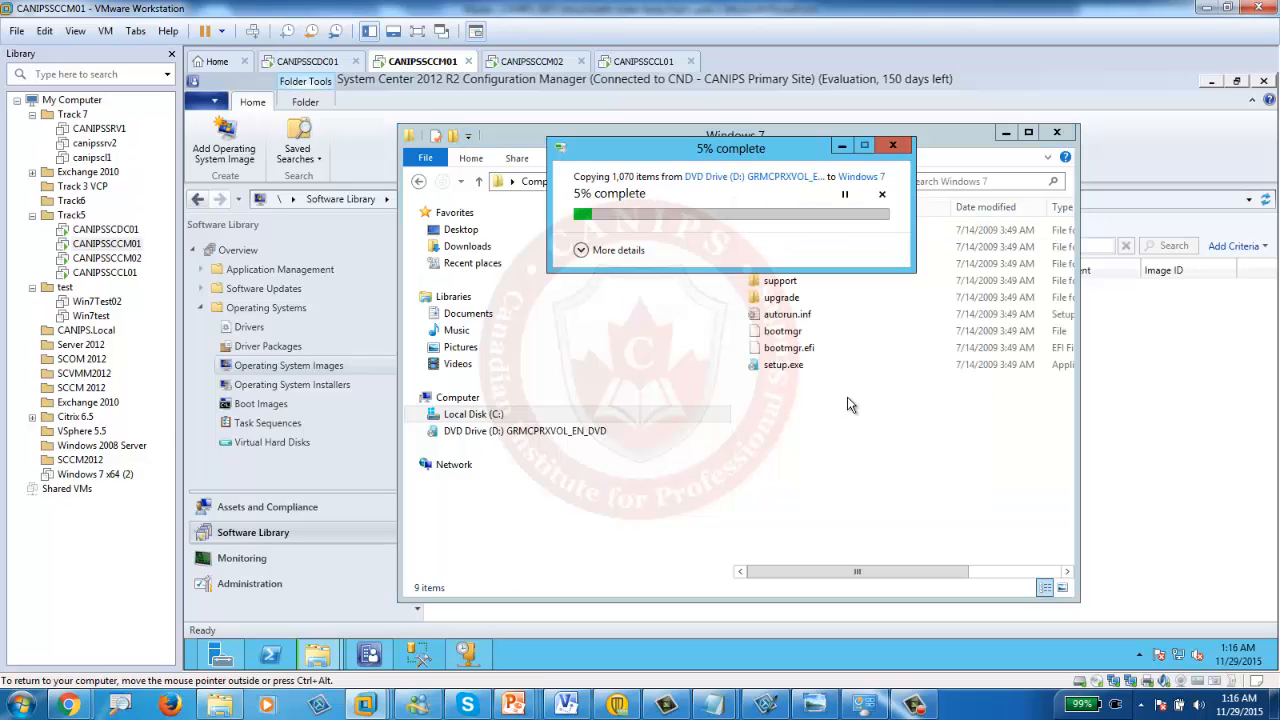
# Search the sources subfolder of the Windows 7 folder for "wim", and close File Explorer while keeping the copy progress window in view
pyautogui.moveTo(784, 146); pyautogui.dragTo(557, 289)
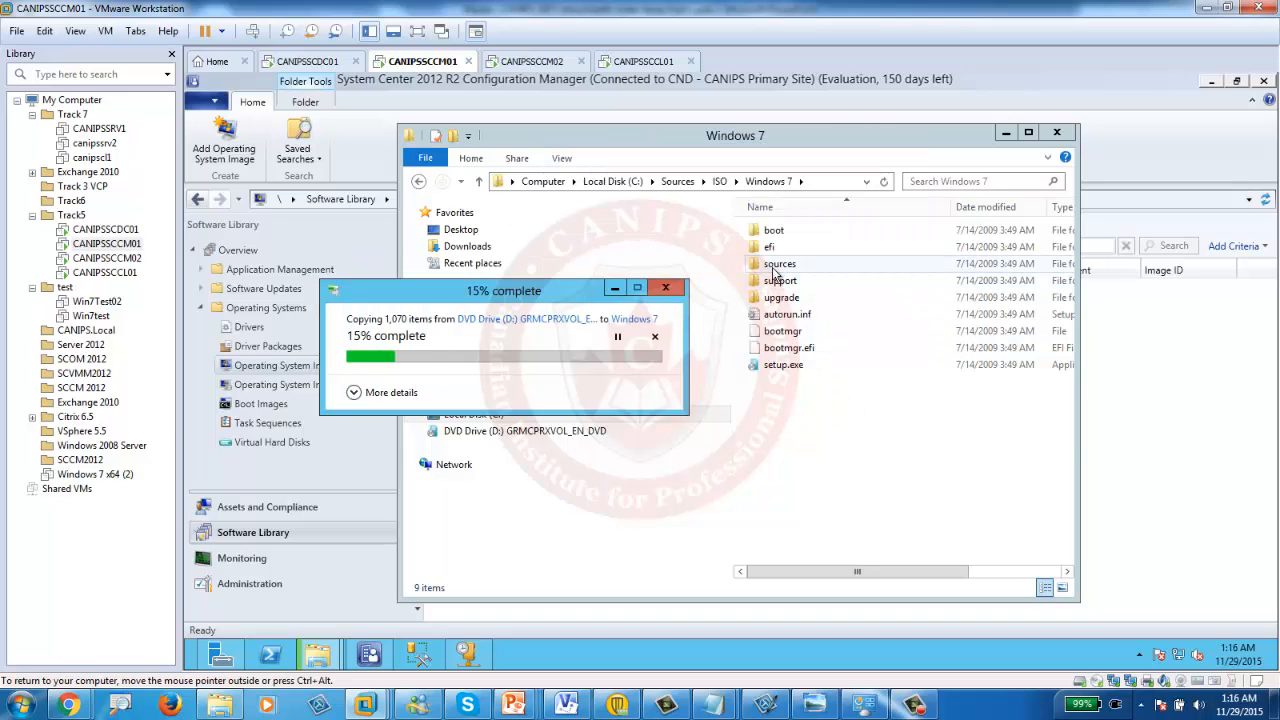
pyautogui.doubleClick(773, 267)
pyautogui.click(970, 184)
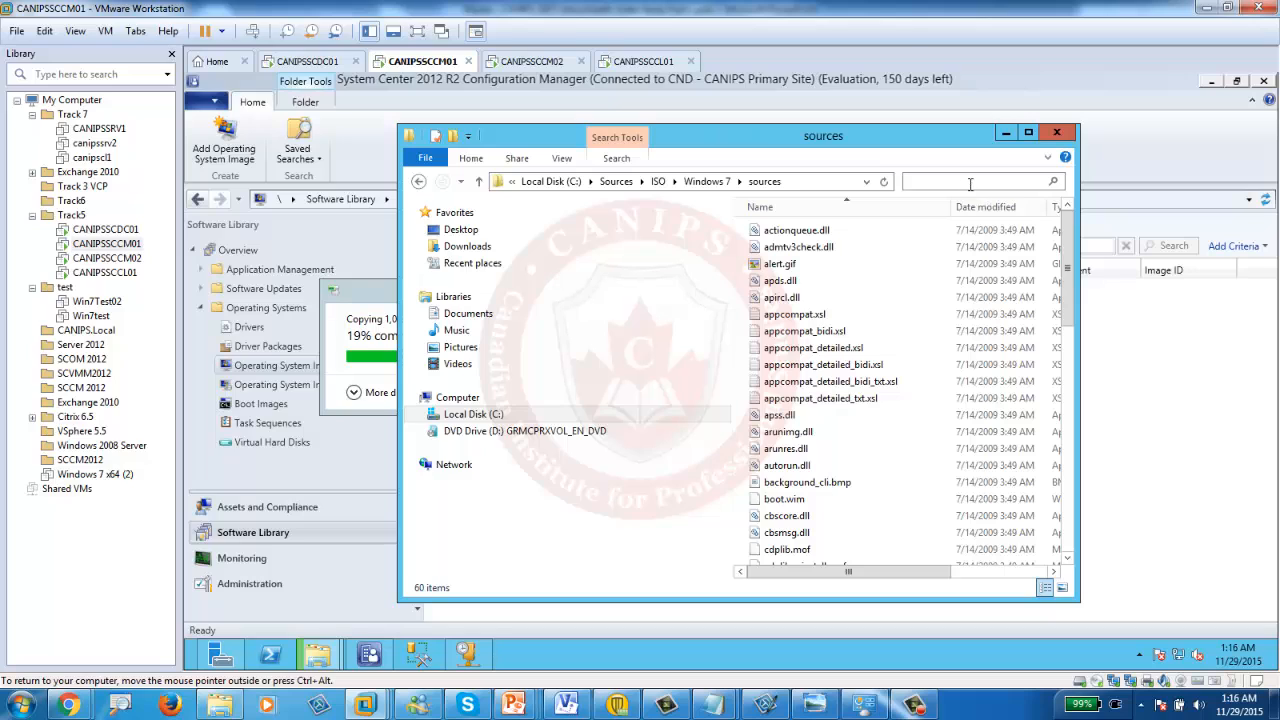
pyautogui.write('wim')
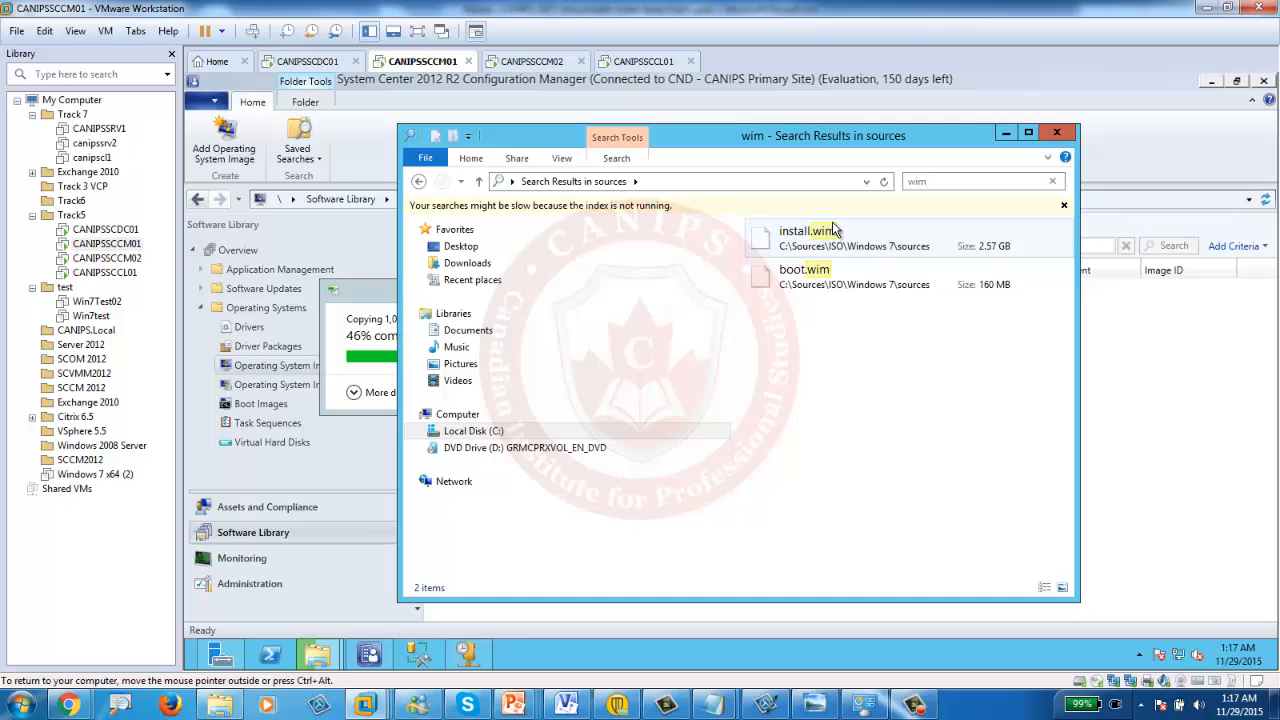
pyautogui.click(1055, 135)
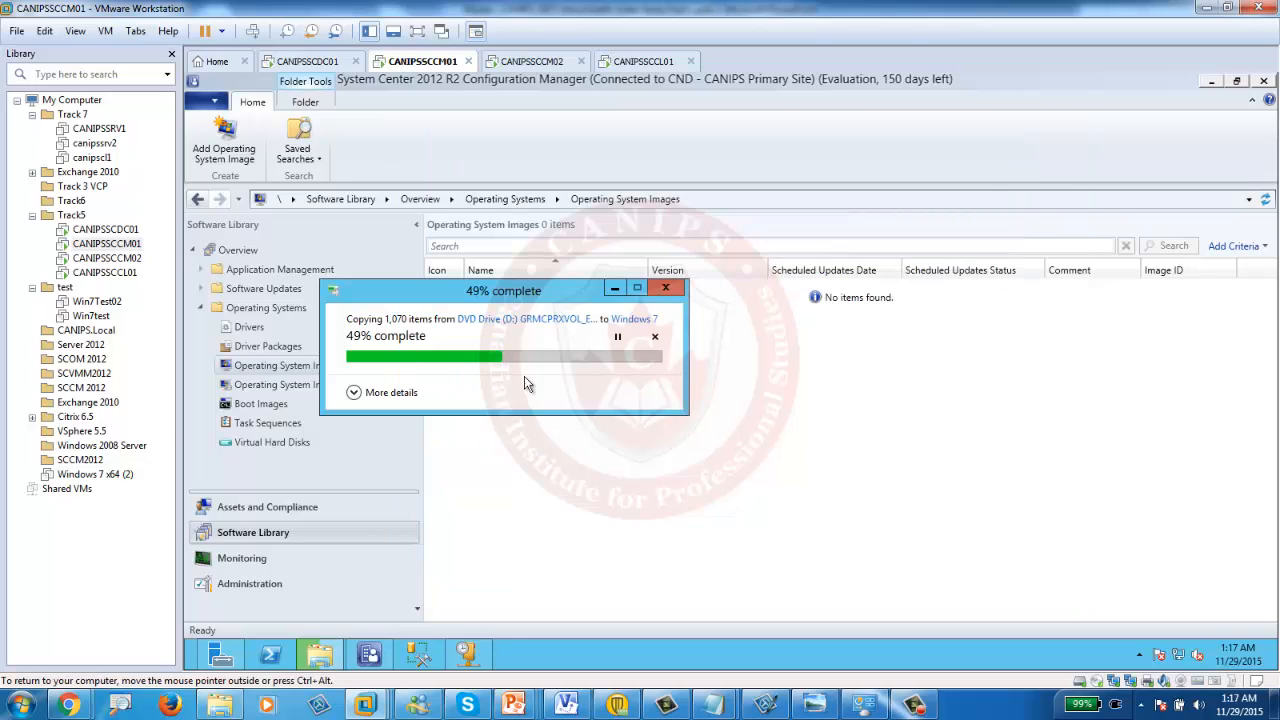
pyautogui.moveTo(509, 296); pyautogui.dragTo(725, 327)
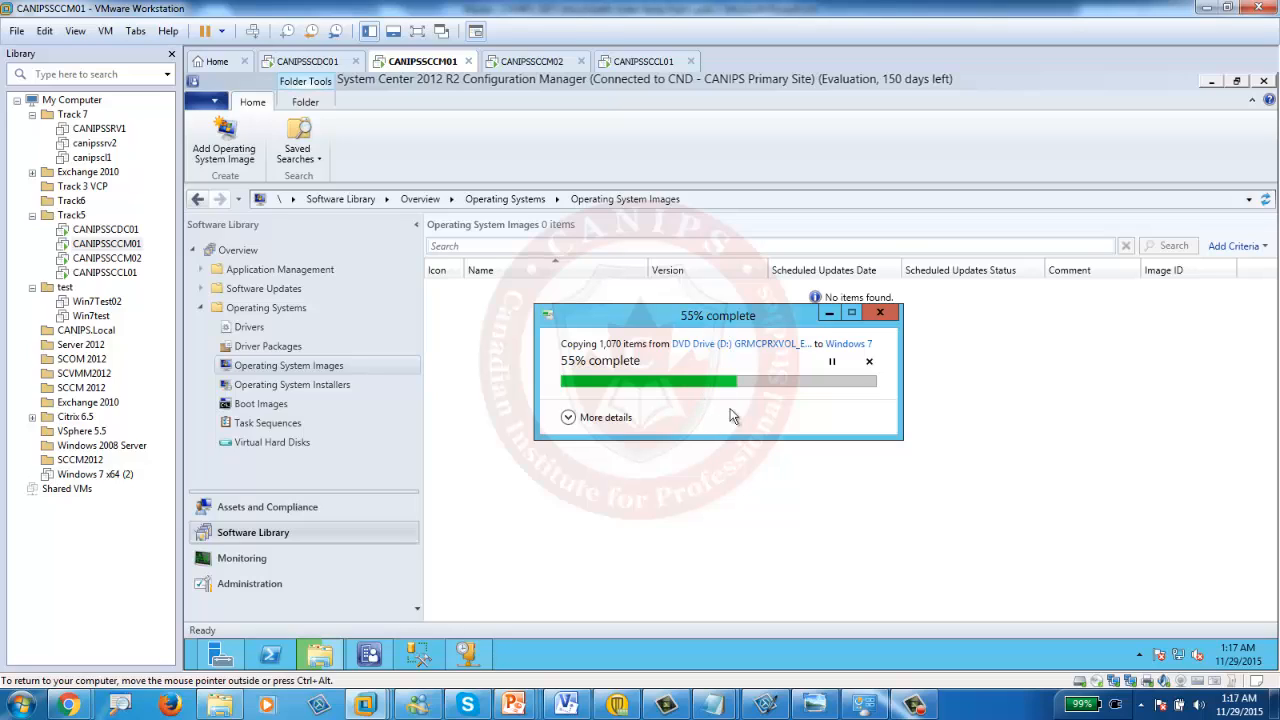
# Minimize the copy progress window, start adding an operating system image, and browse to \\canipssccm01 for its data source
pyautogui.click(830, 314)
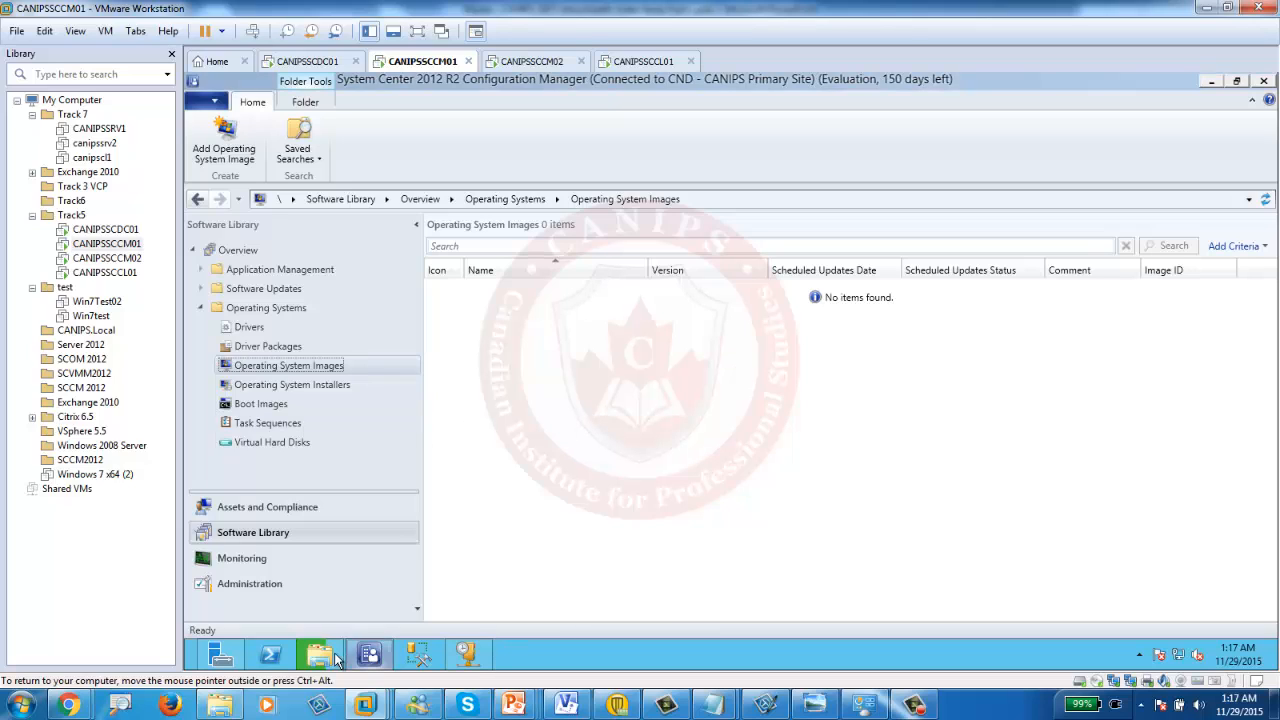
pyautogui.rightClick(316, 366)
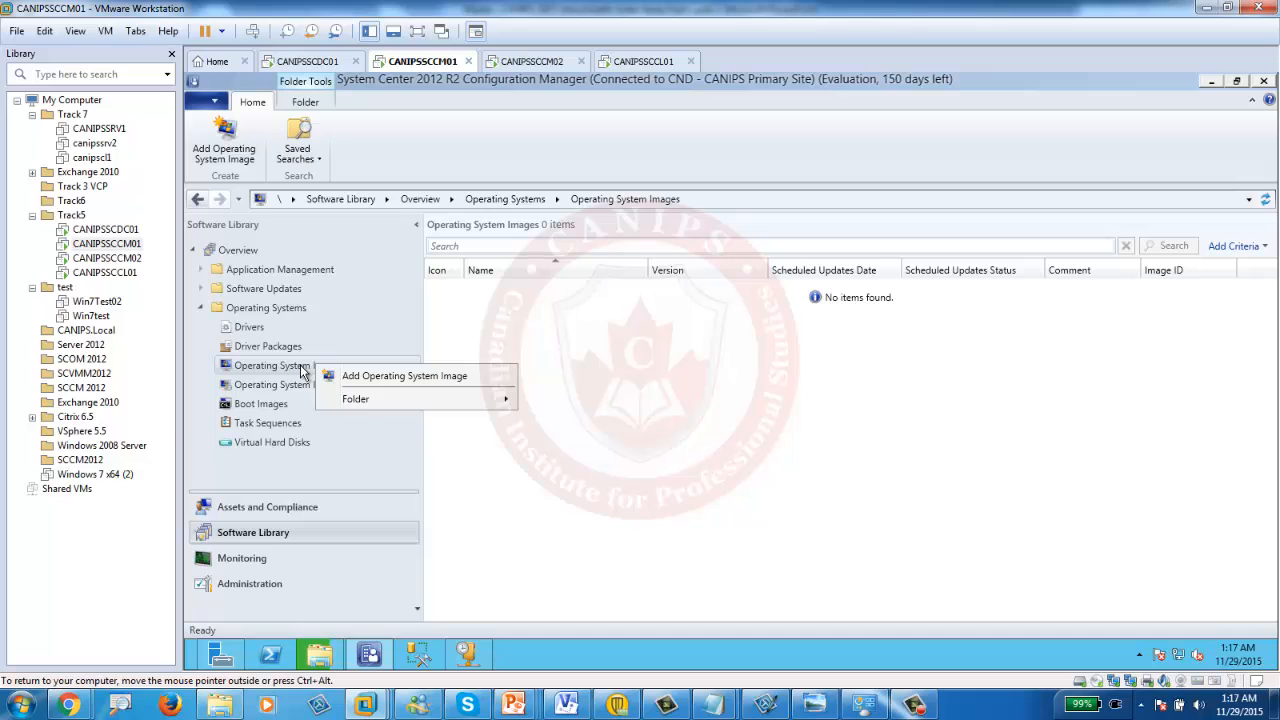
pyautogui.click(418, 378)
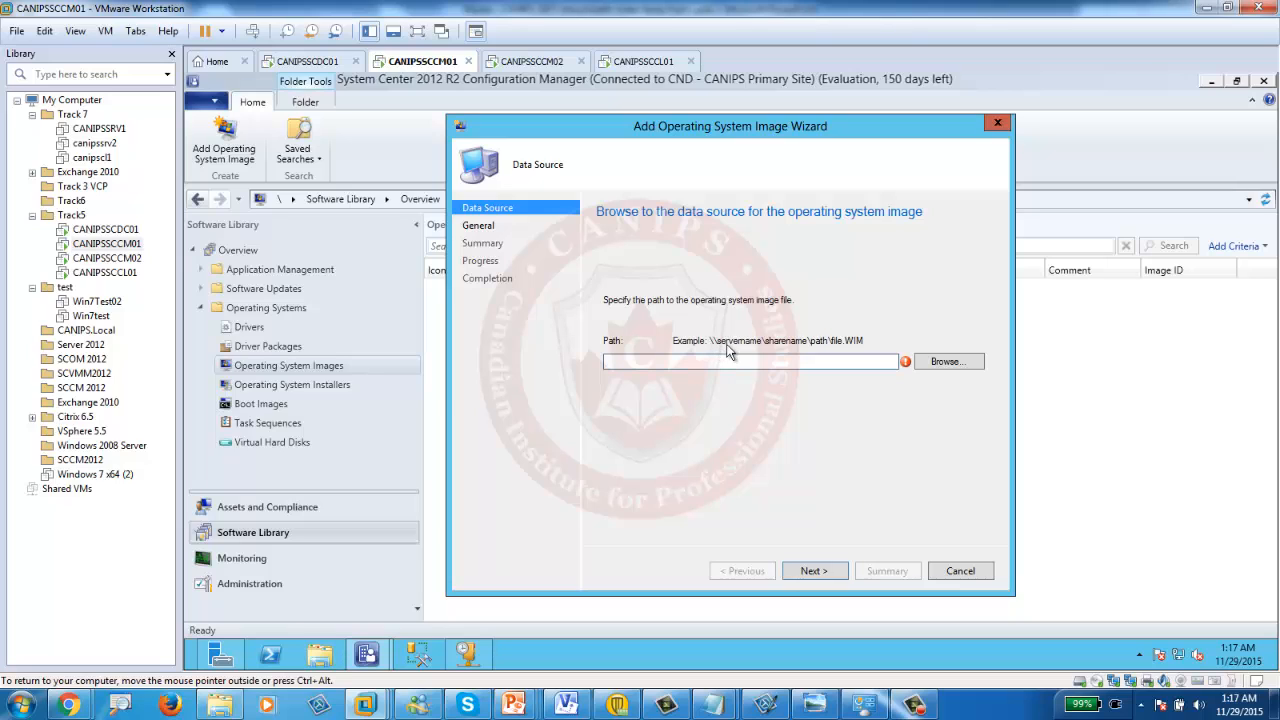
pyautogui.click(948, 362)
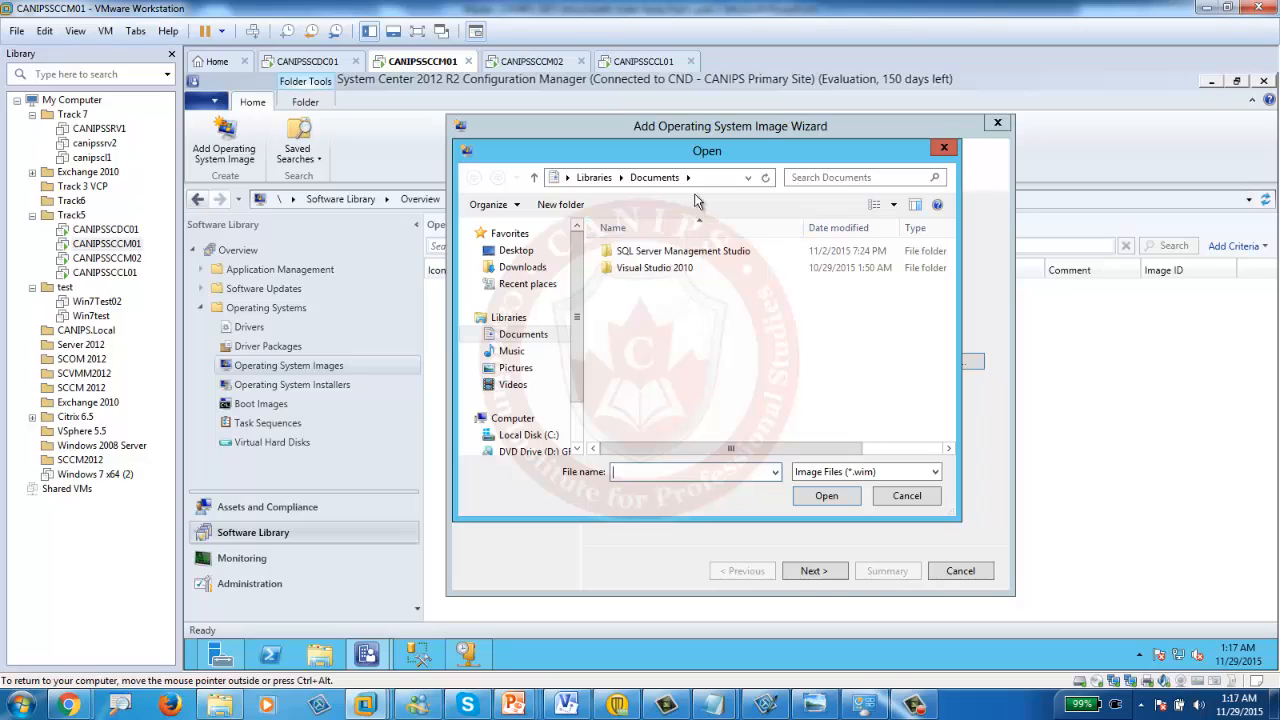
pyautogui.click(703, 180)
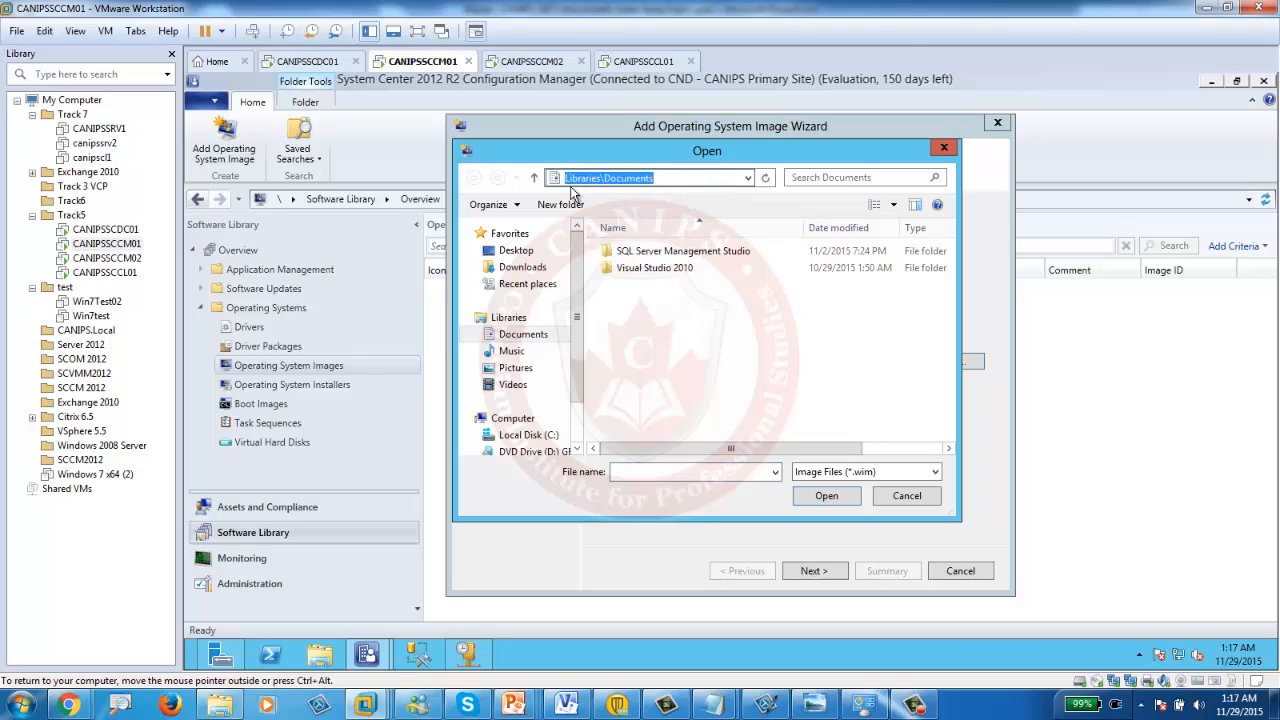
pyautogui.click(651, 477)
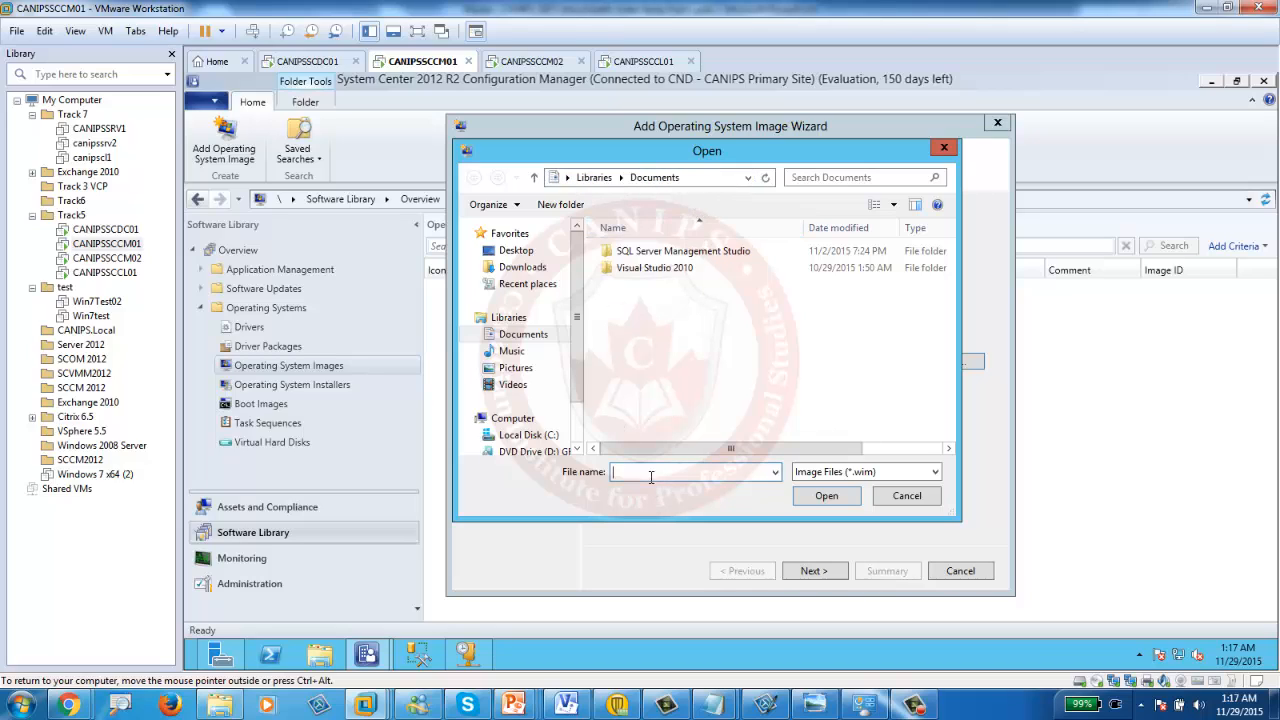
pyautogui.write('\\')
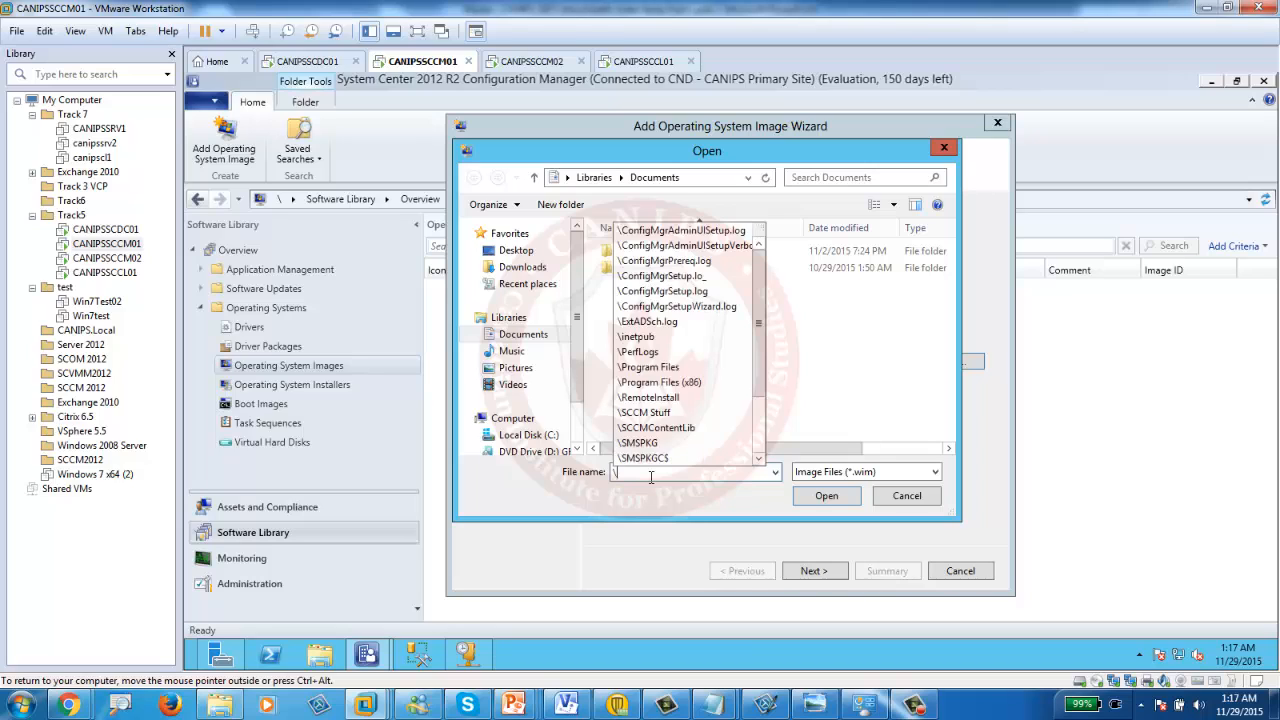
pyautogui.write('\\canipsscm01')
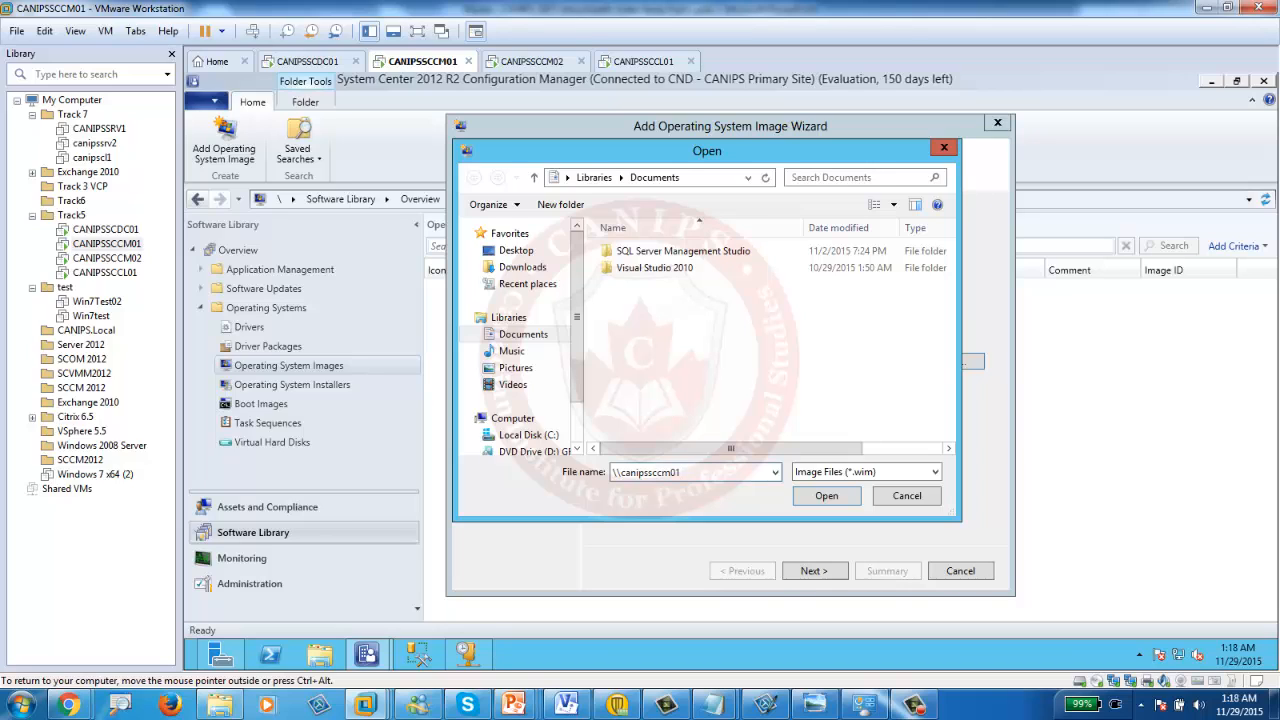
pyautogui.press('Return')
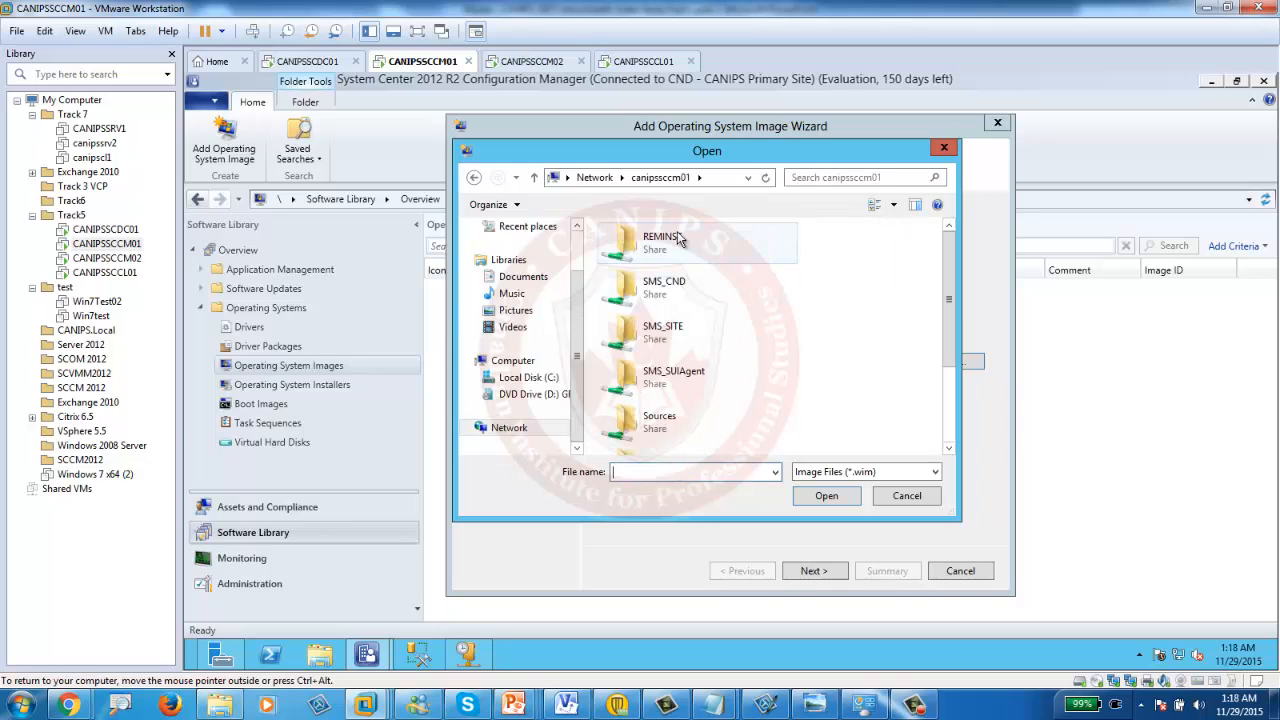
# Choose install.wim from Sources\ISO\Windows 7\sources on the server as the operating system image file
pyautogui.doubleClick(660, 424)
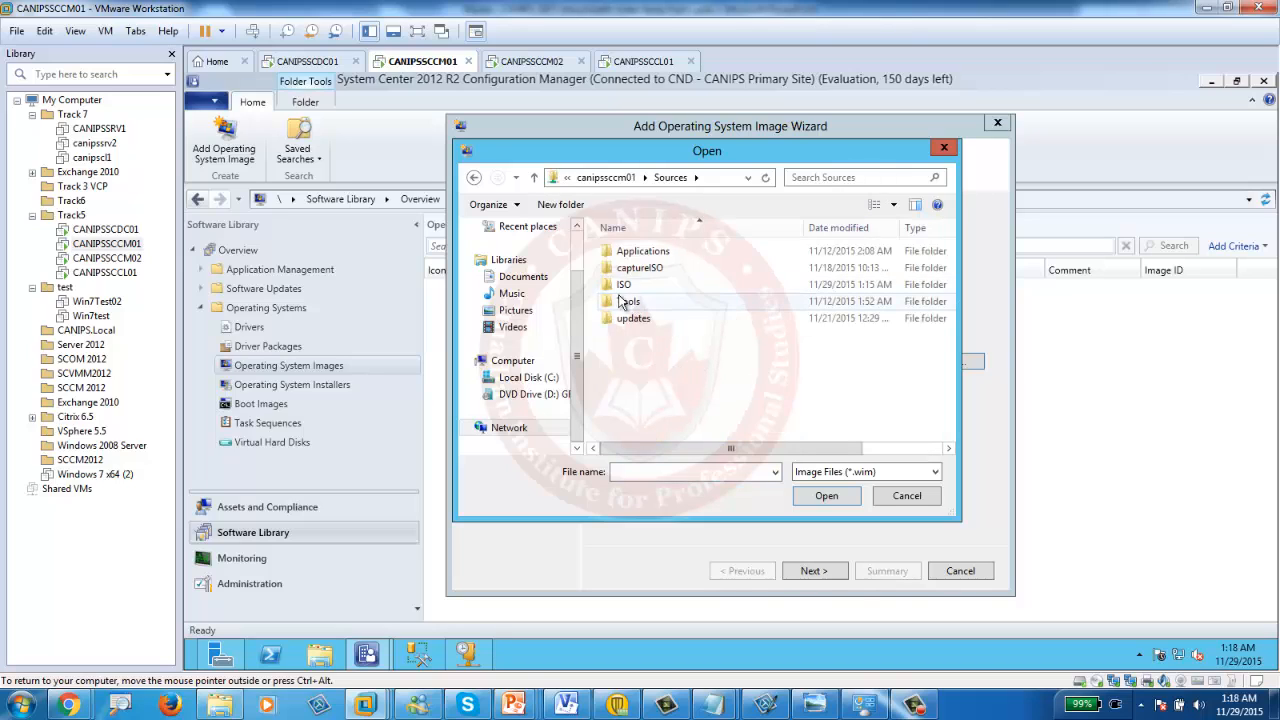
pyautogui.doubleClick(628, 286)
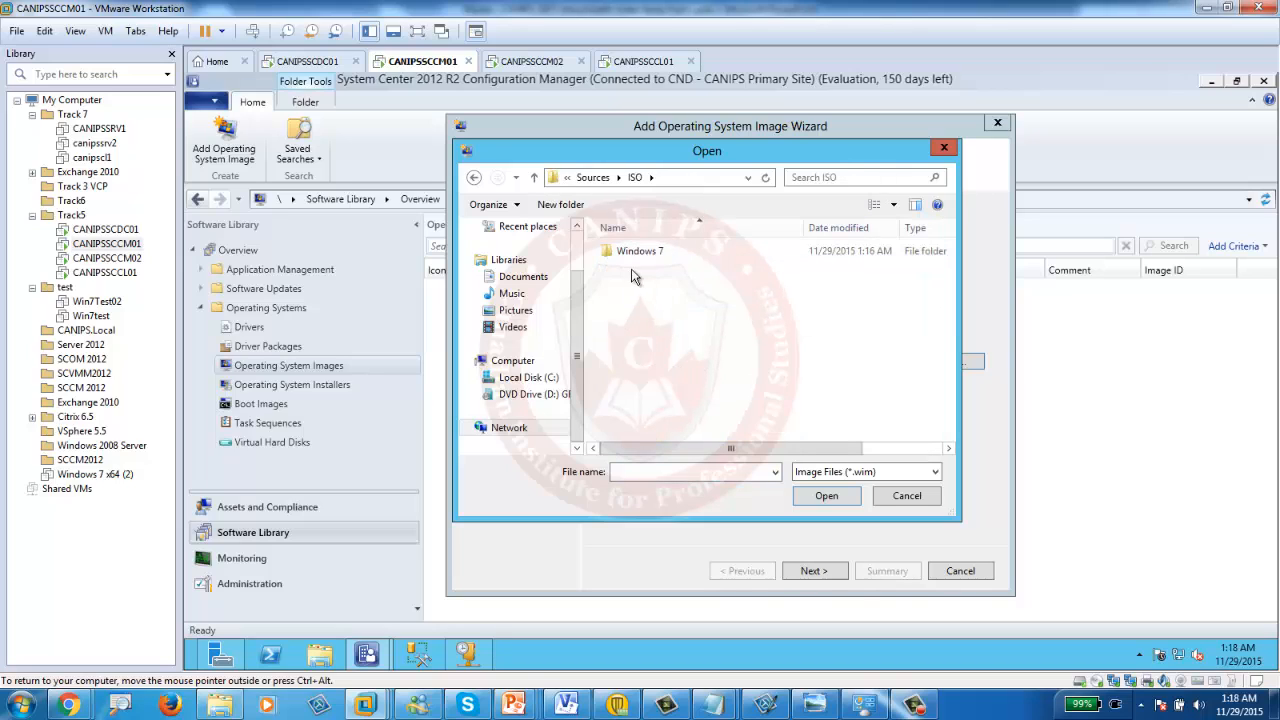
pyautogui.doubleClick(640, 252)
pyautogui.doubleClick(638, 289)
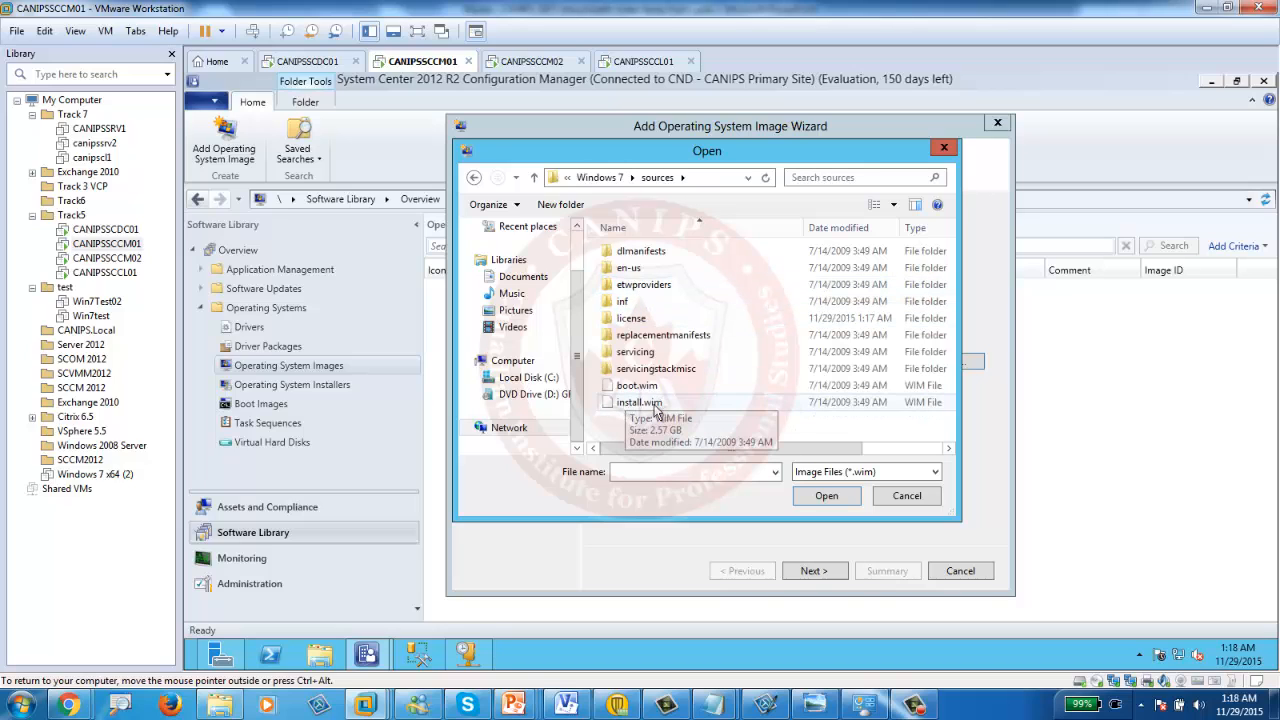
pyautogui.doubleClick(640, 402)
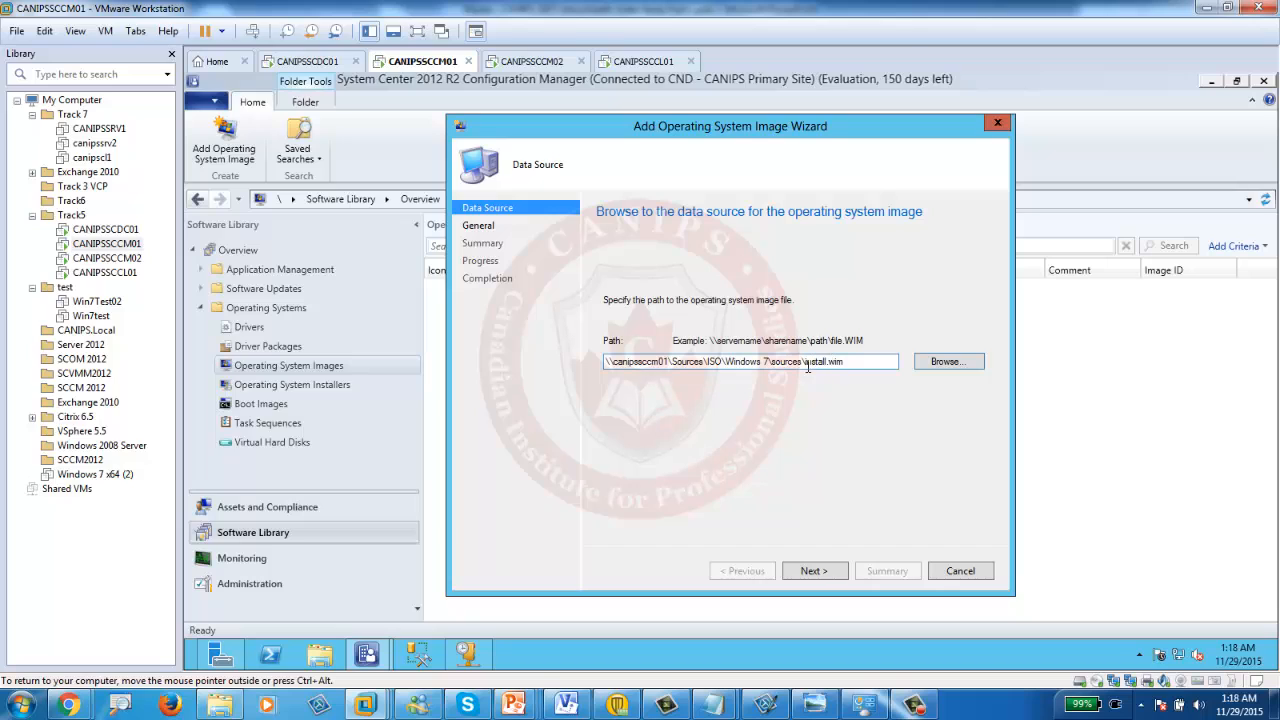
# Finish adding the operating system image with the name Windows 7 PROFESSIONAL and close the wizard
pyautogui.click(812, 571)
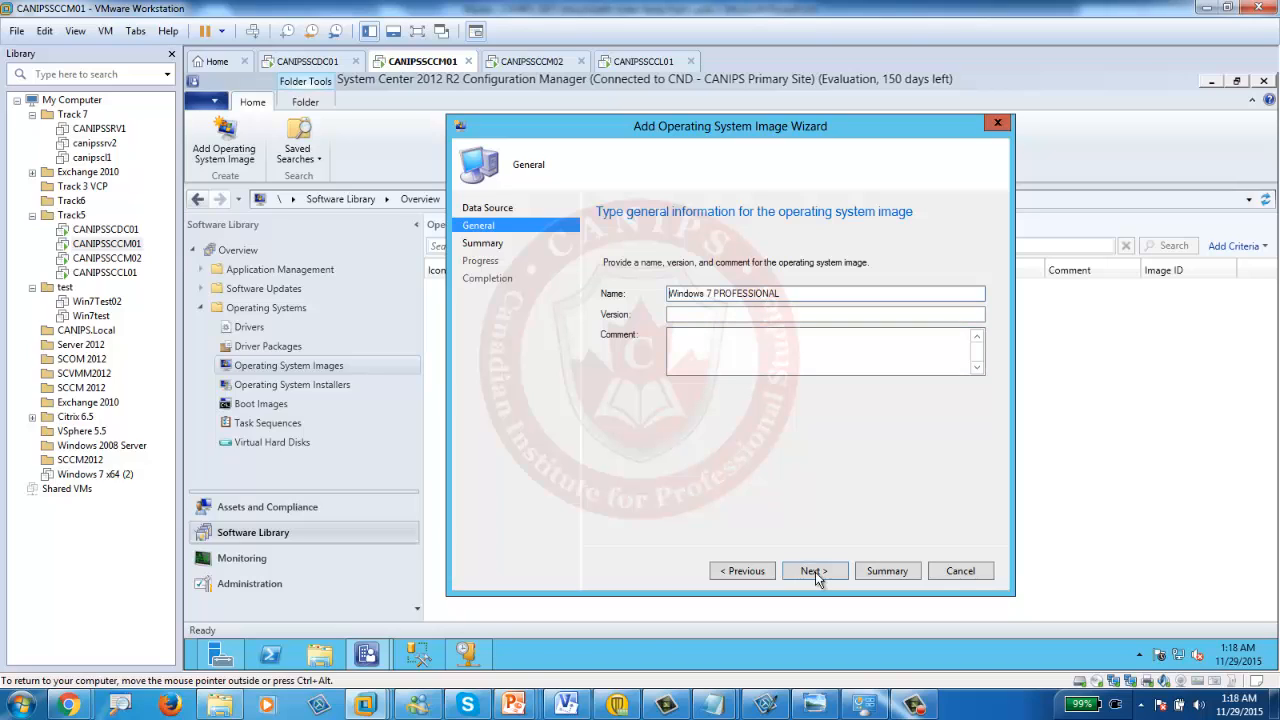
pyautogui.click(824, 570)
pyautogui.click(828, 568)
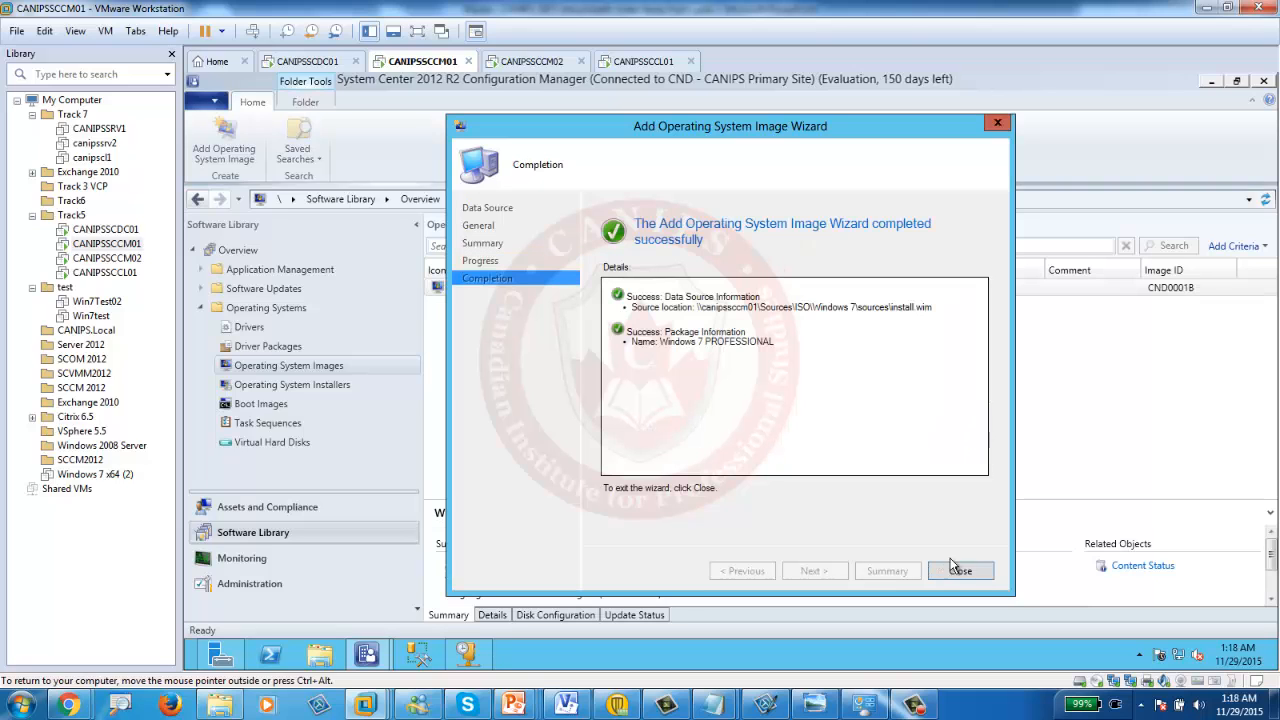
pyautogui.click(958, 570)
# Start adding an operating system installer with \\CANIPSSCCM01\Sources\ISO\Windows 7 as its source folder
pyautogui.click(303, 386)
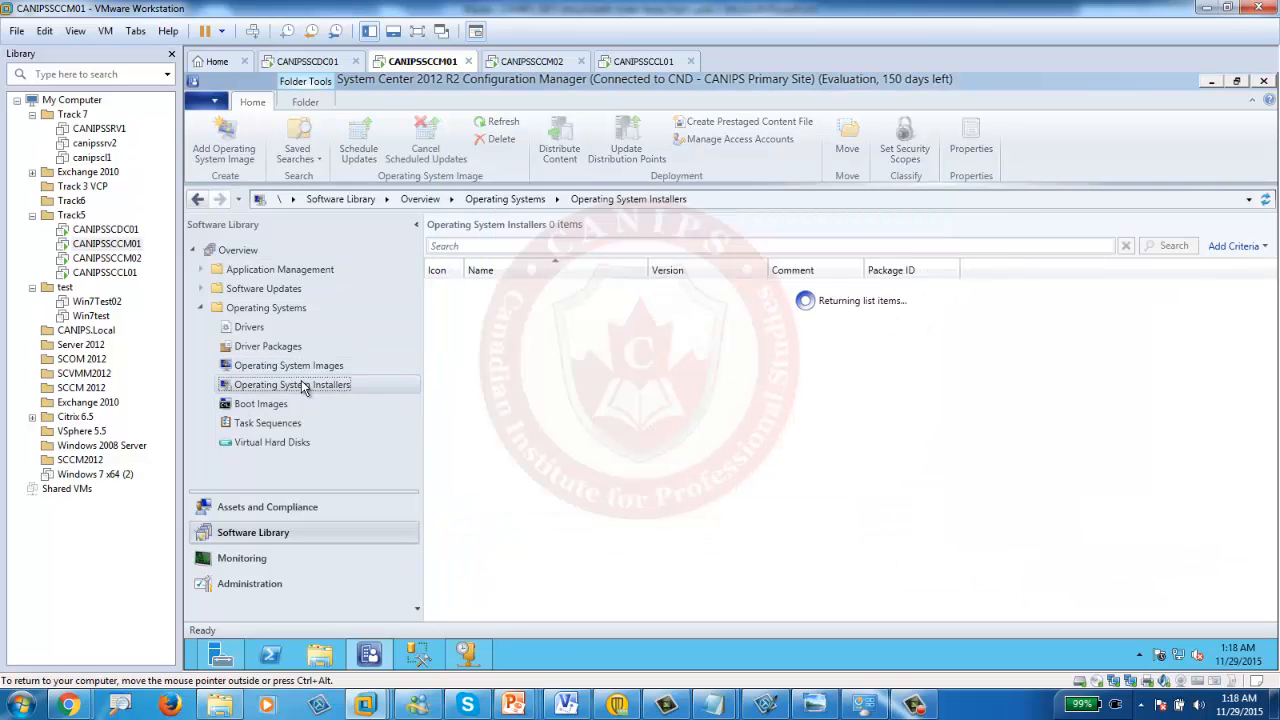
pyautogui.rightClick(304, 387)
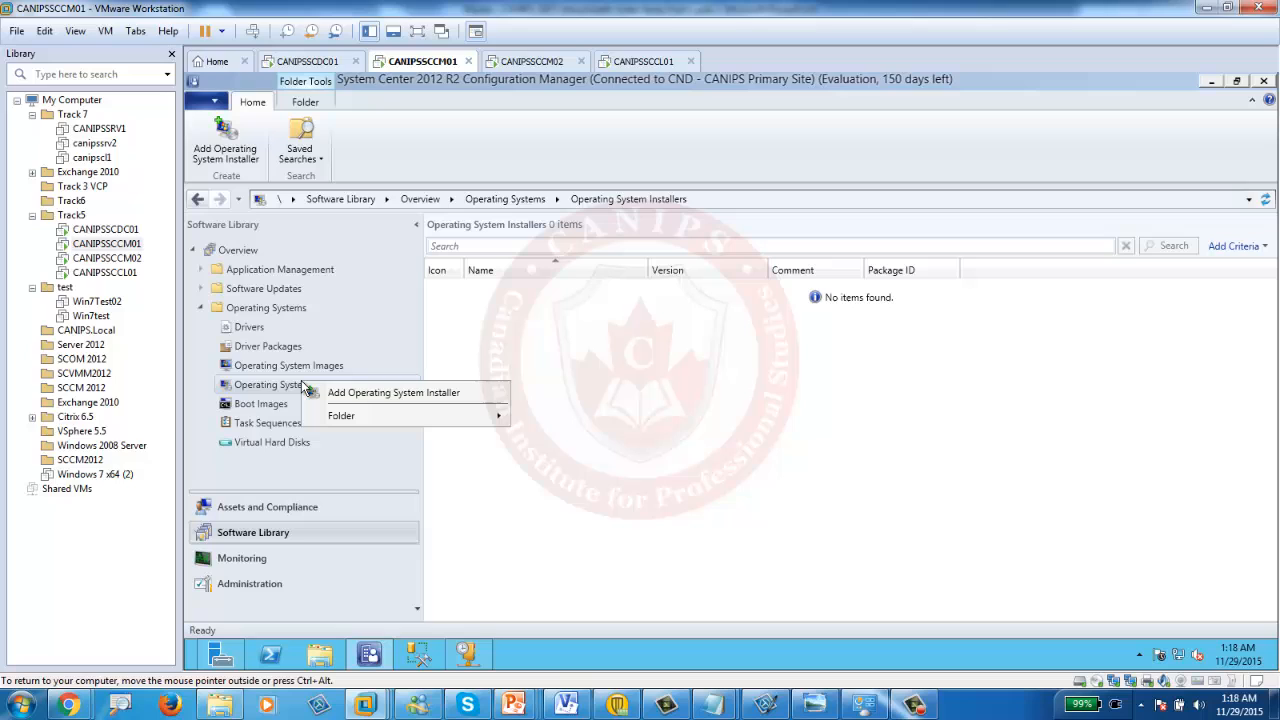
pyautogui.click(394, 396)
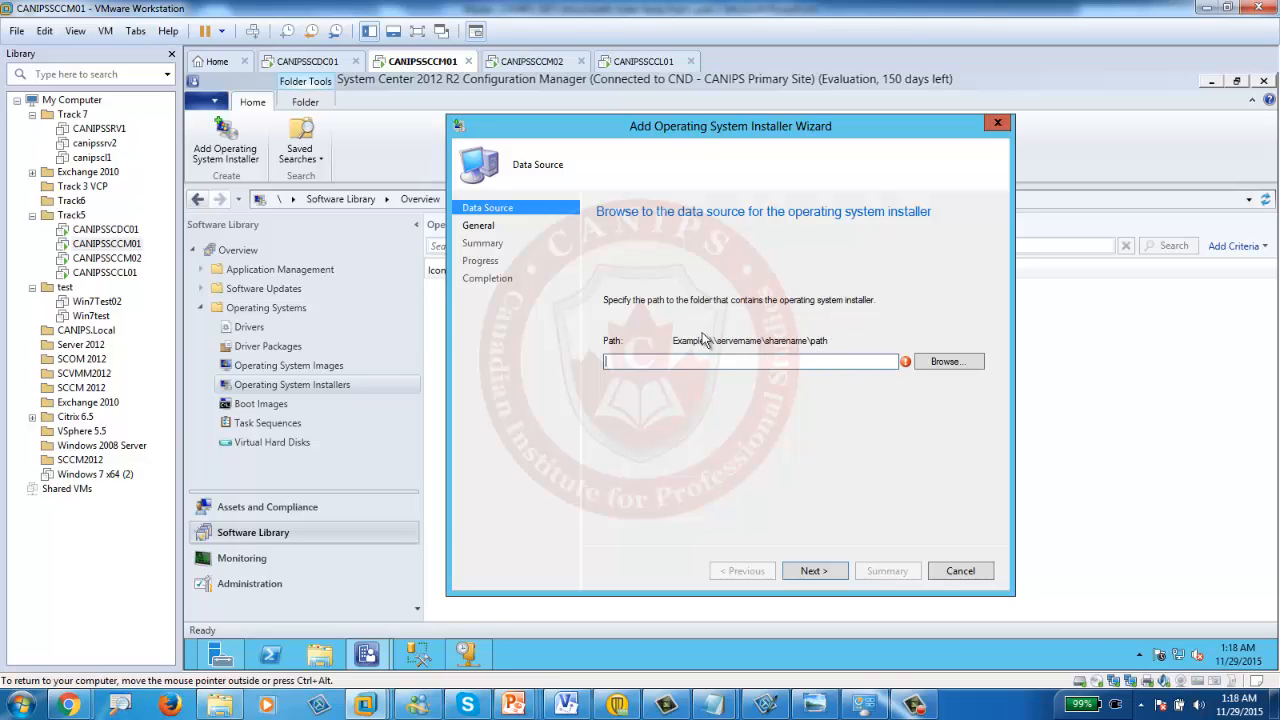
pyautogui.click(938, 368)
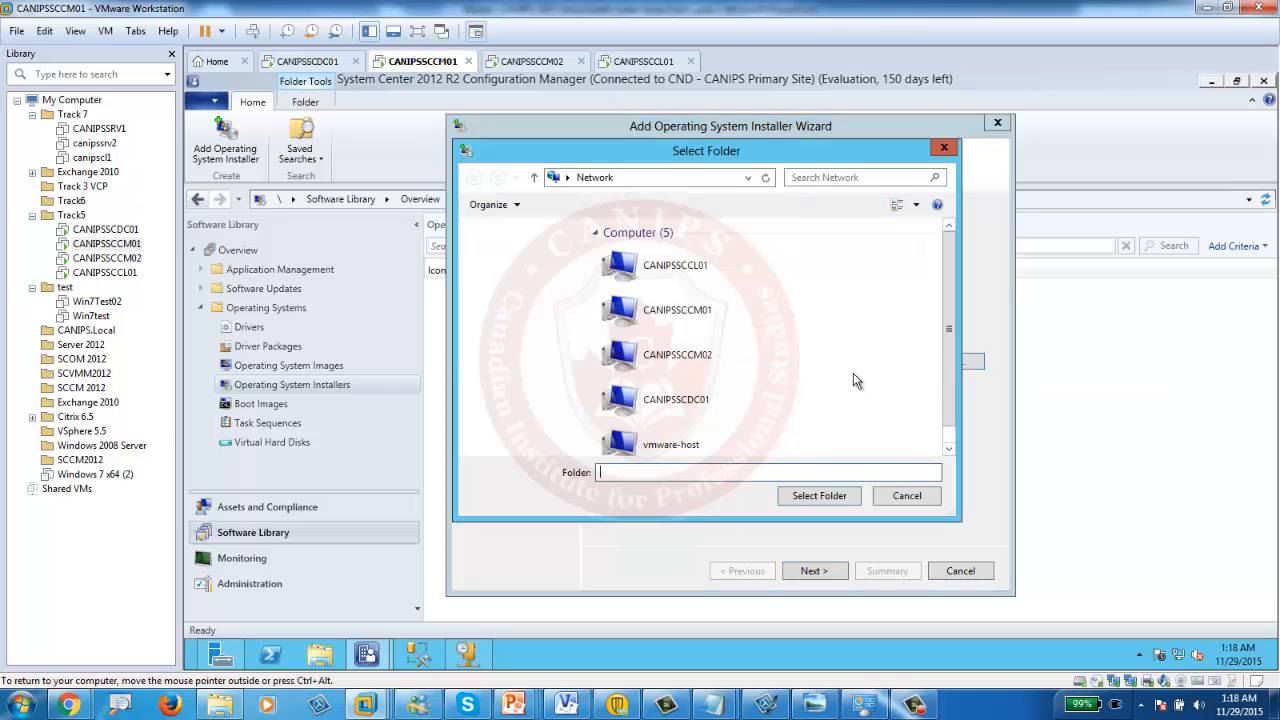
pyautogui.doubleClick(660, 328)
pyautogui.doubleClick(658, 418)
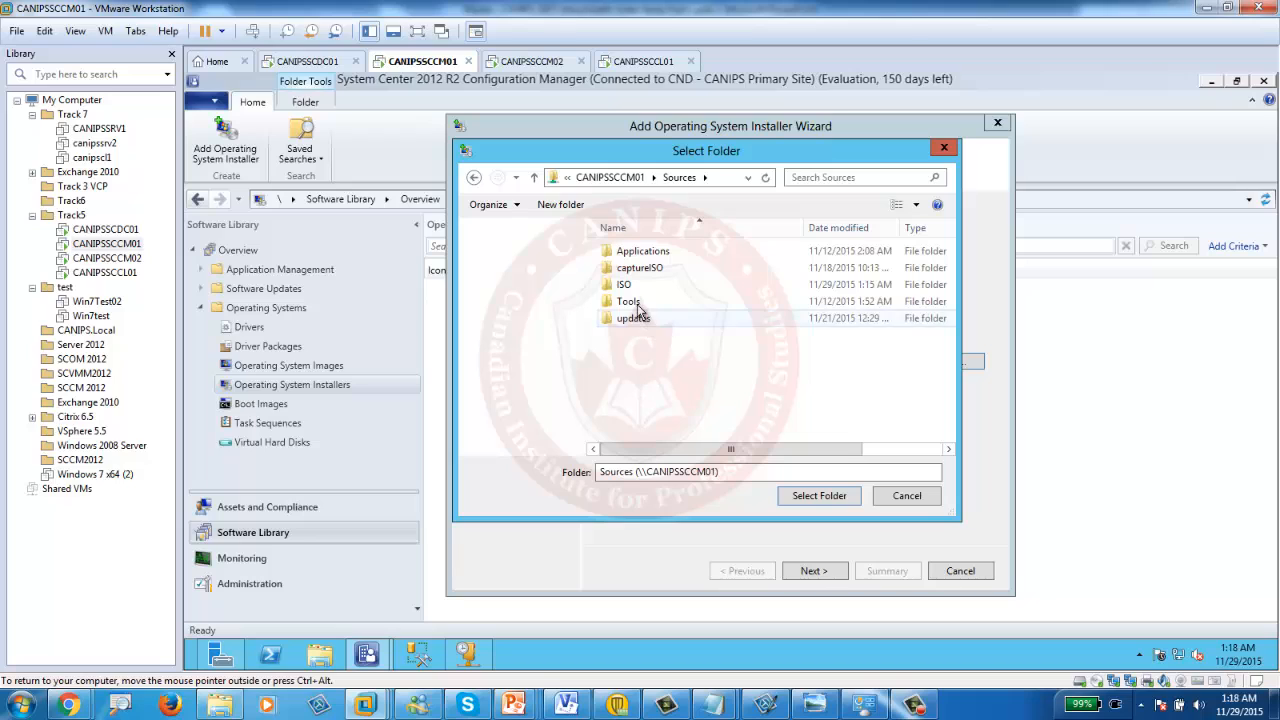
pyautogui.doubleClick(633, 288)
pyautogui.doubleClick(645, 251)
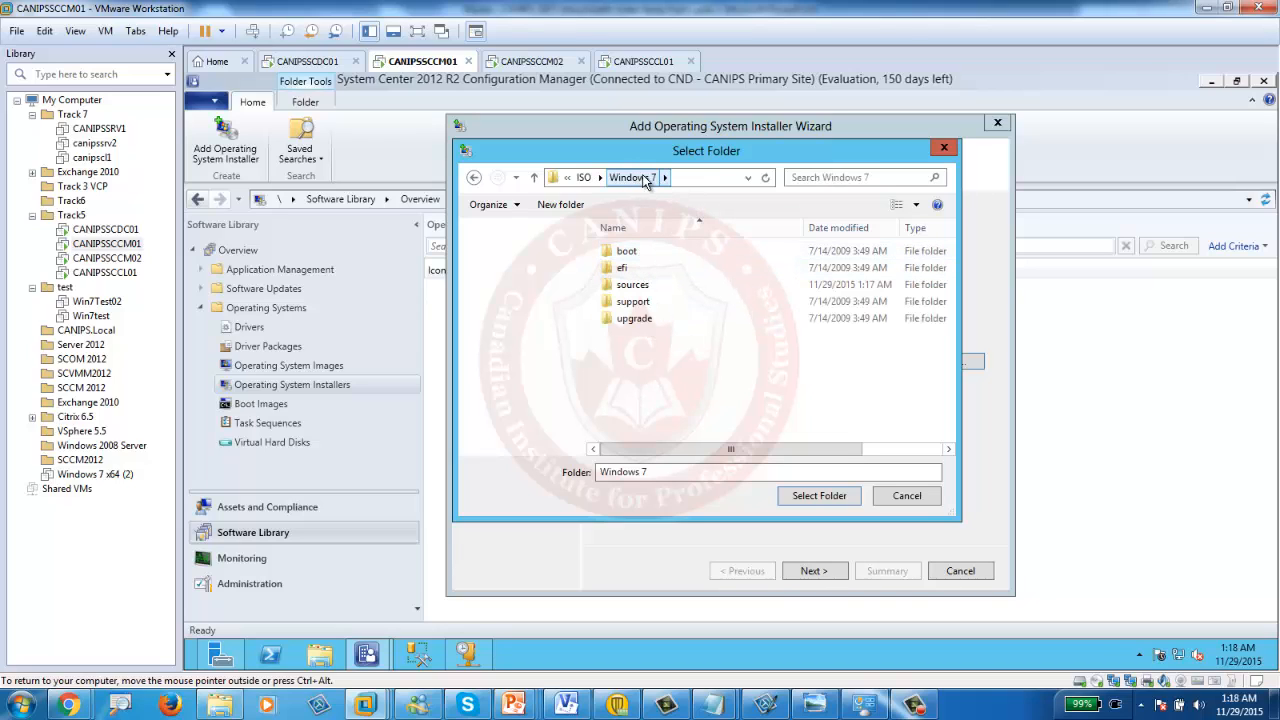
pyautogui.click(818, 495)
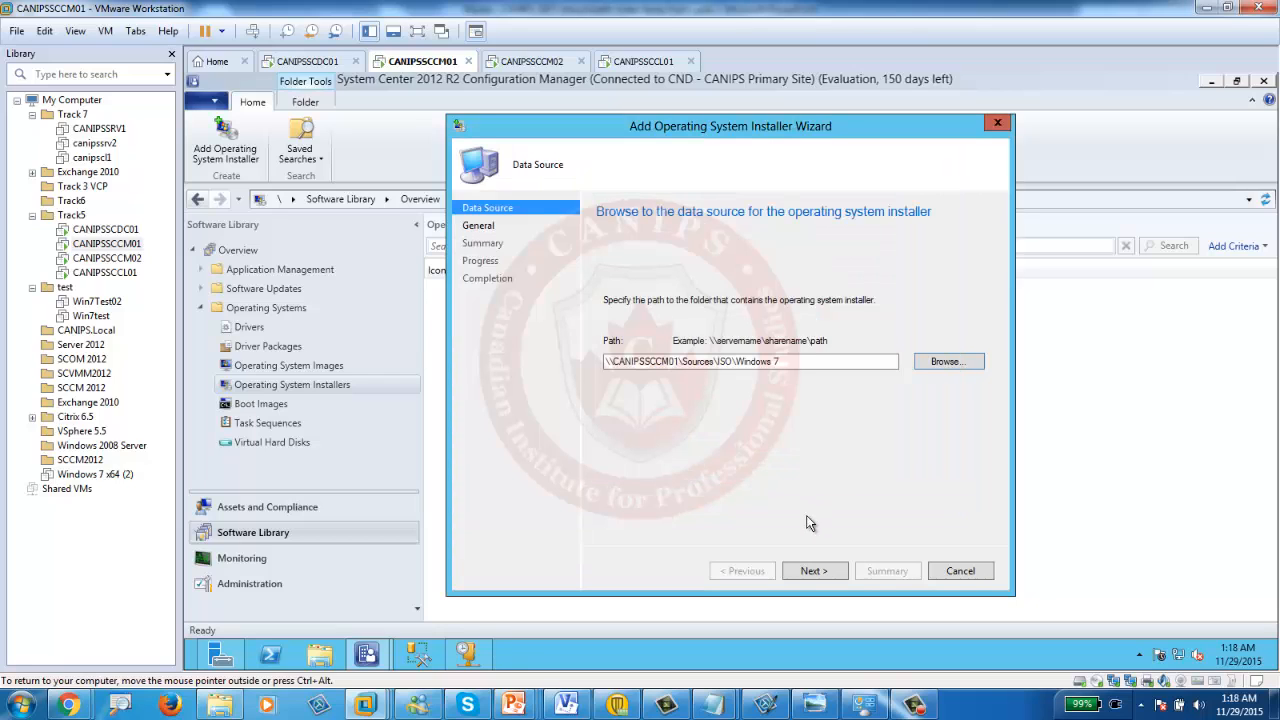
# Finish adding the operating system installer with the name Windows 7 and close the wizard
pyautogui.click(816, 572)
pyautogui.click(816, 572)
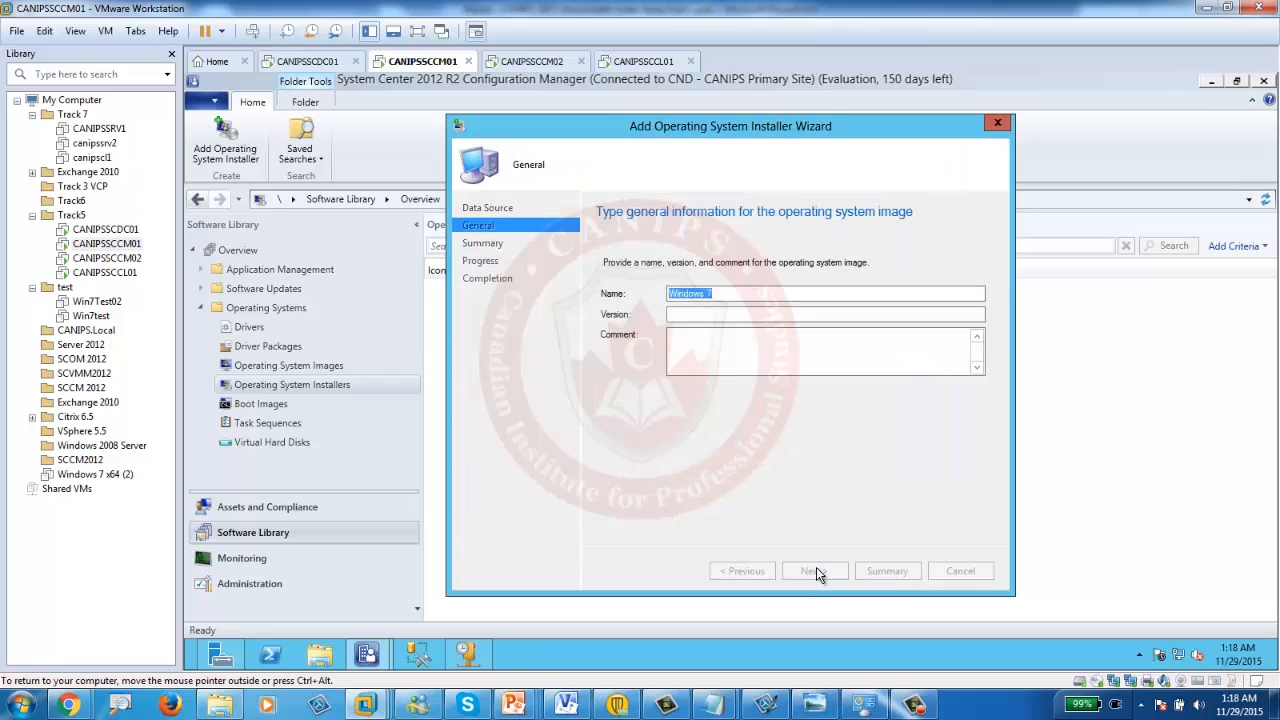
pyautogui.click(814, 571)
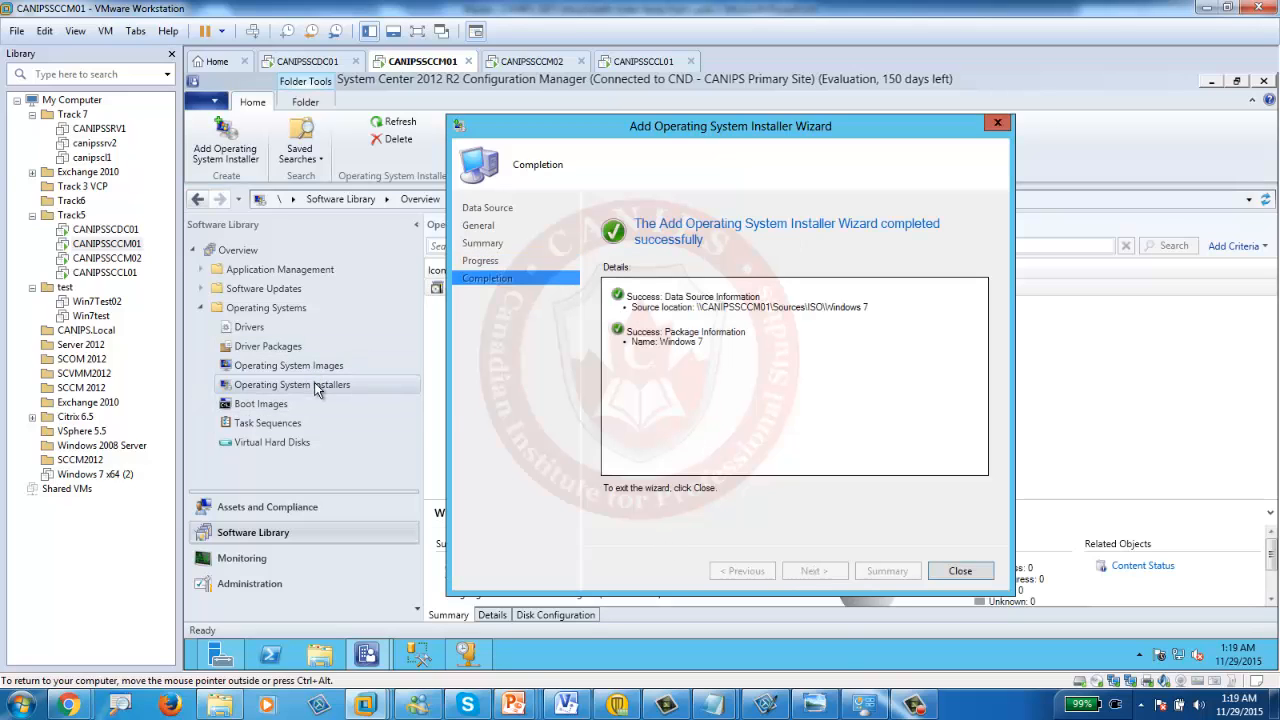
pyautogui.click(945, 574)
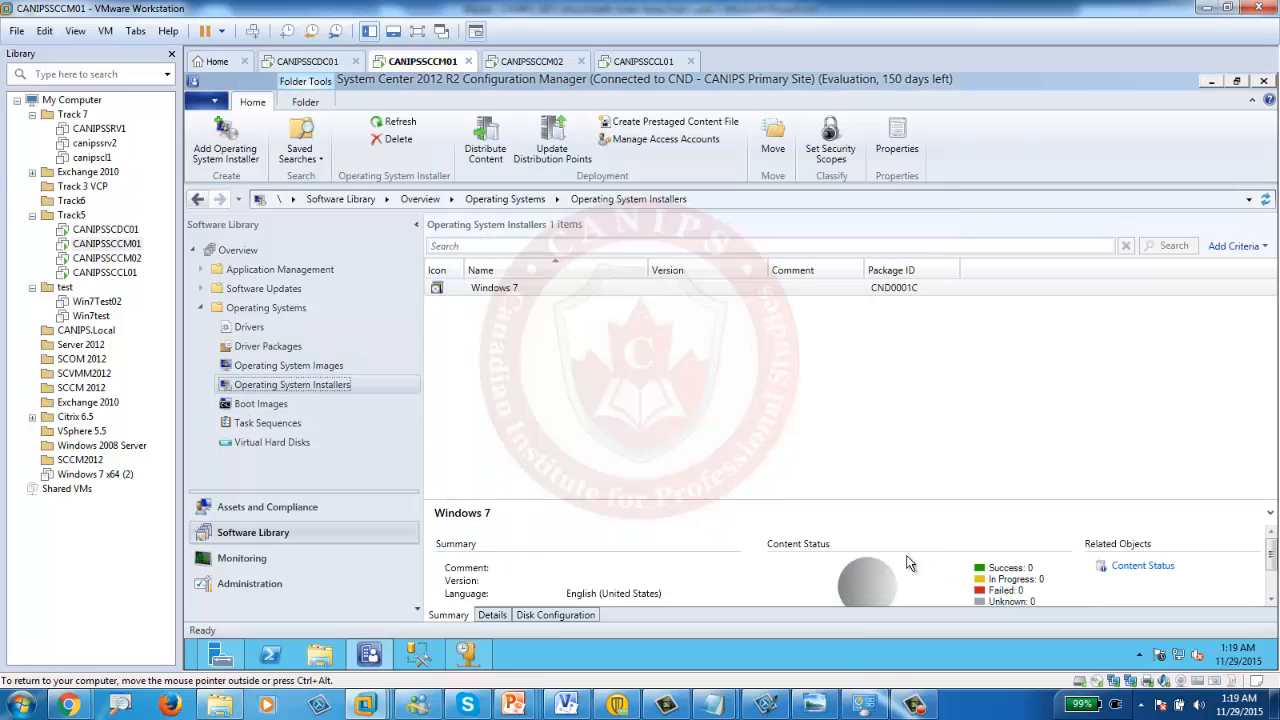
# Start distributing the Windows 7 PROFESSIONAL image's content and add the distribution point CANIPSSCCM01.CANIPS.PRI as its destination
pyautogui.click(337, 366)
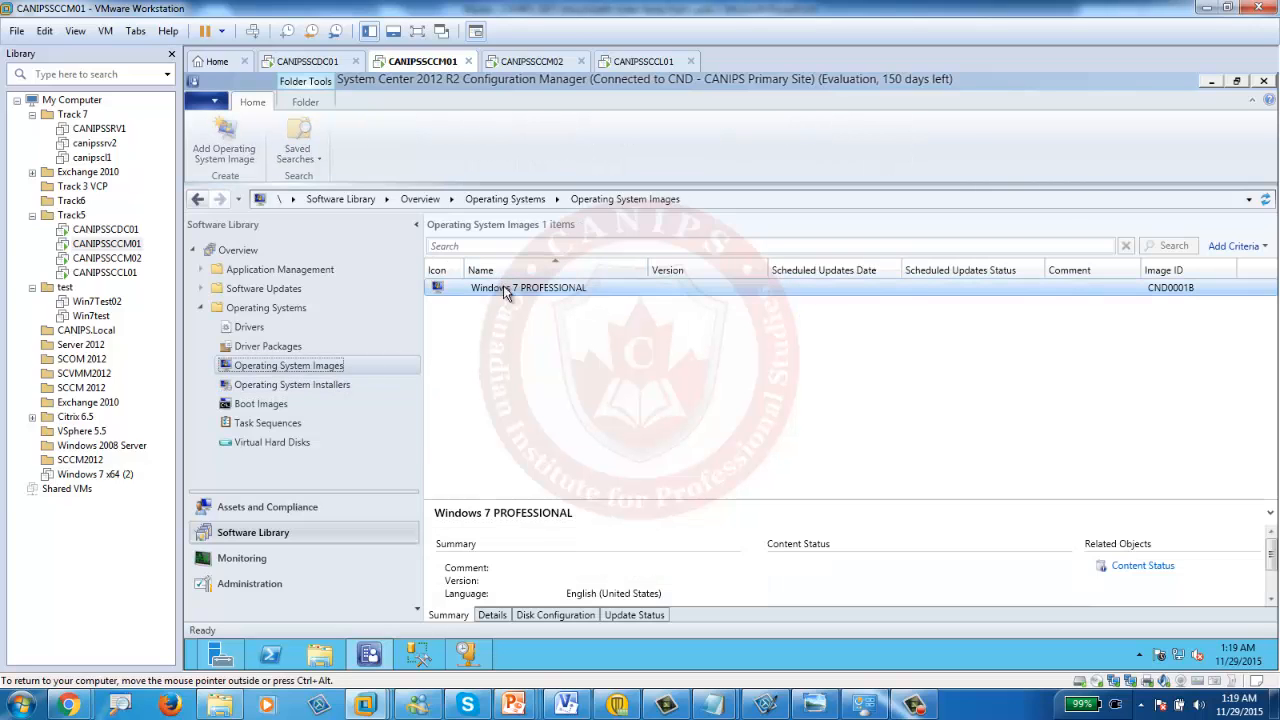
pyautogui.rightClick(576, 289)
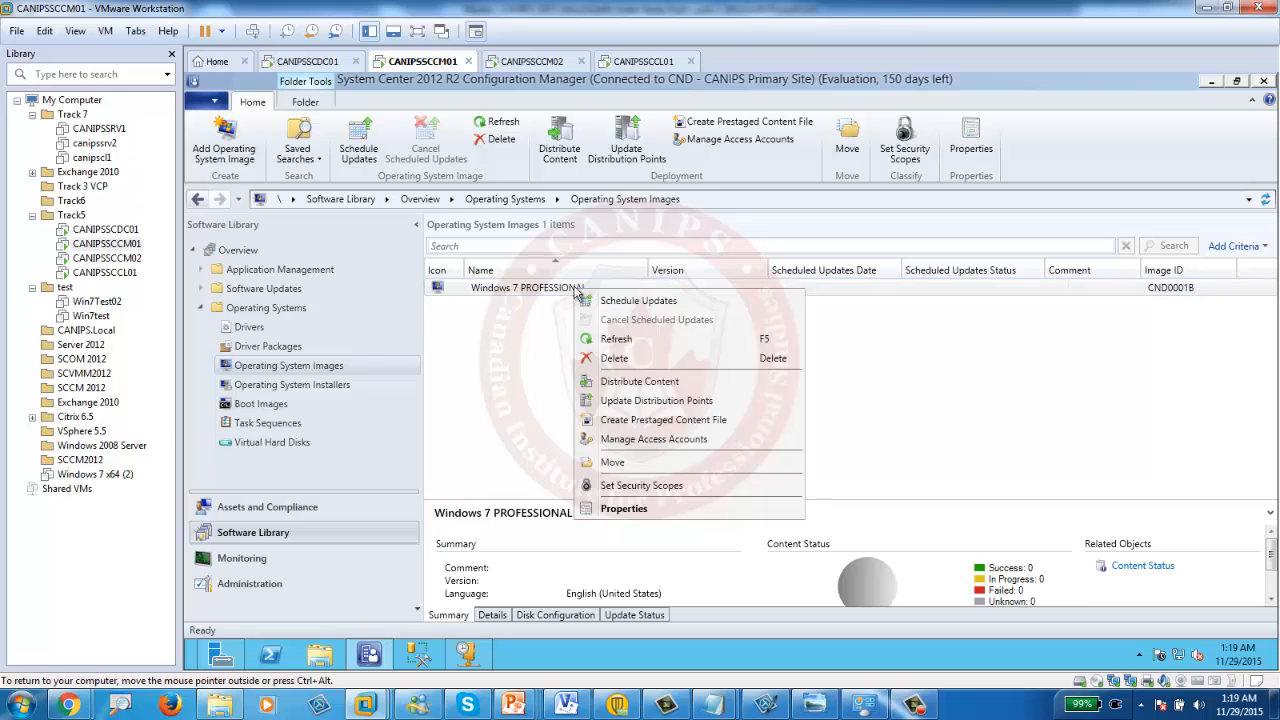
pyautogui.click(646, 384)
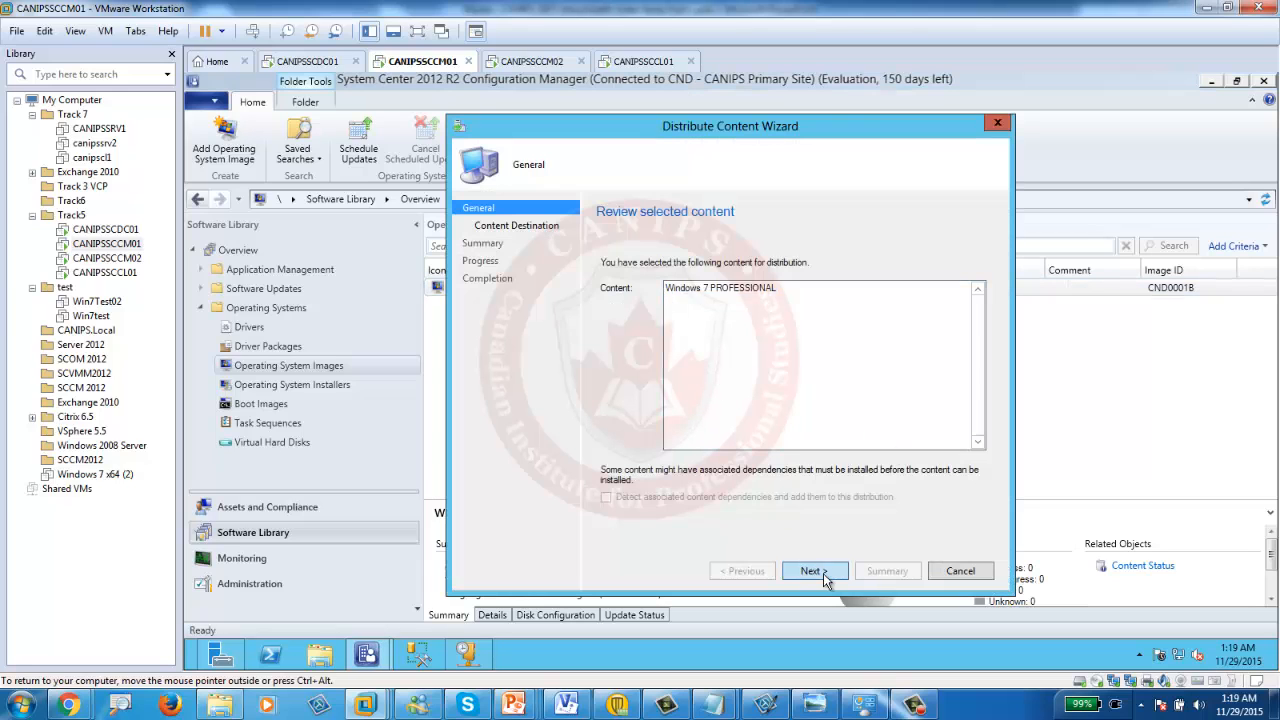
pyautogui.click(823, 573)
pyautogui.click(942, 330)
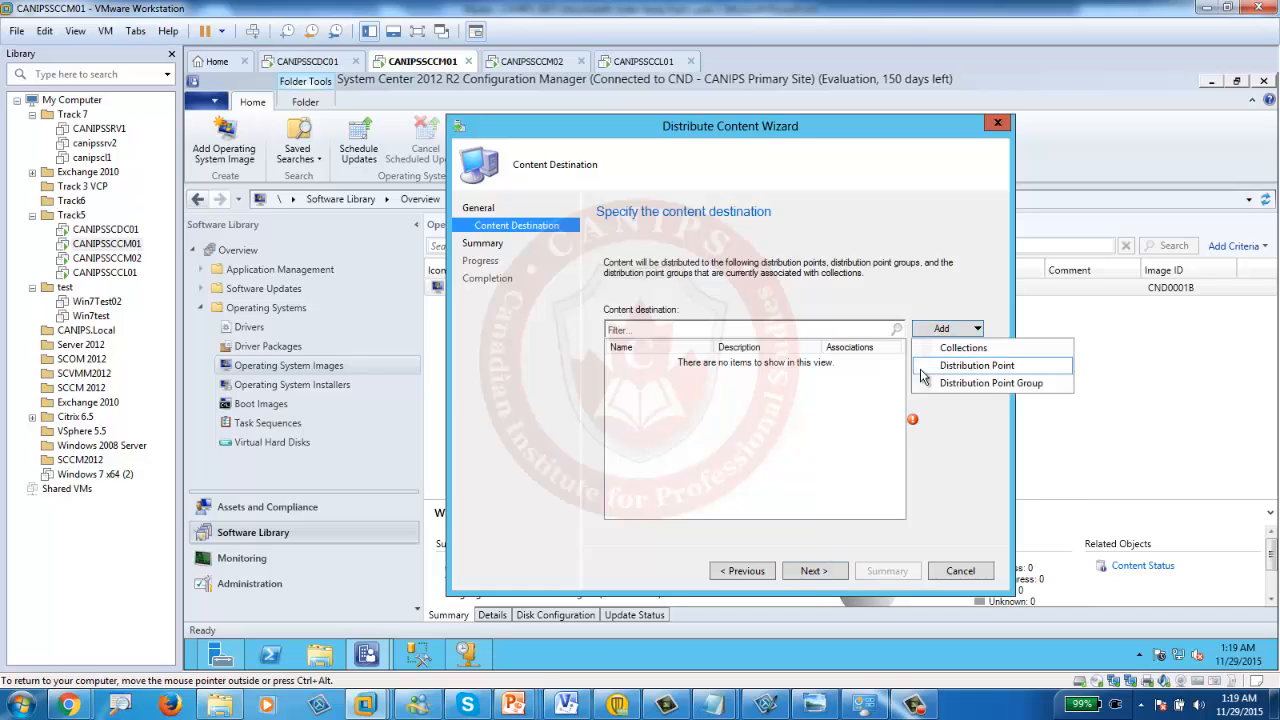
pyautogui.click(950, 365)
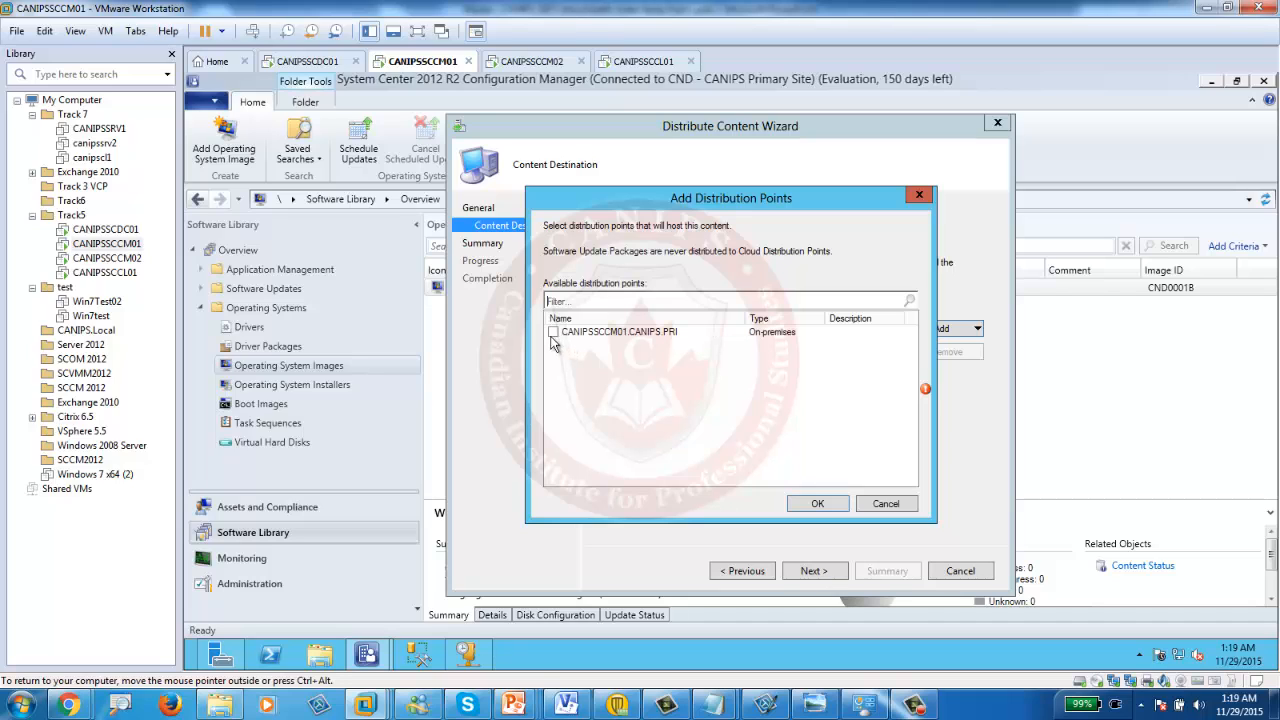
pyautogui.click(553, 333)
pyautogui.click(816, 503)
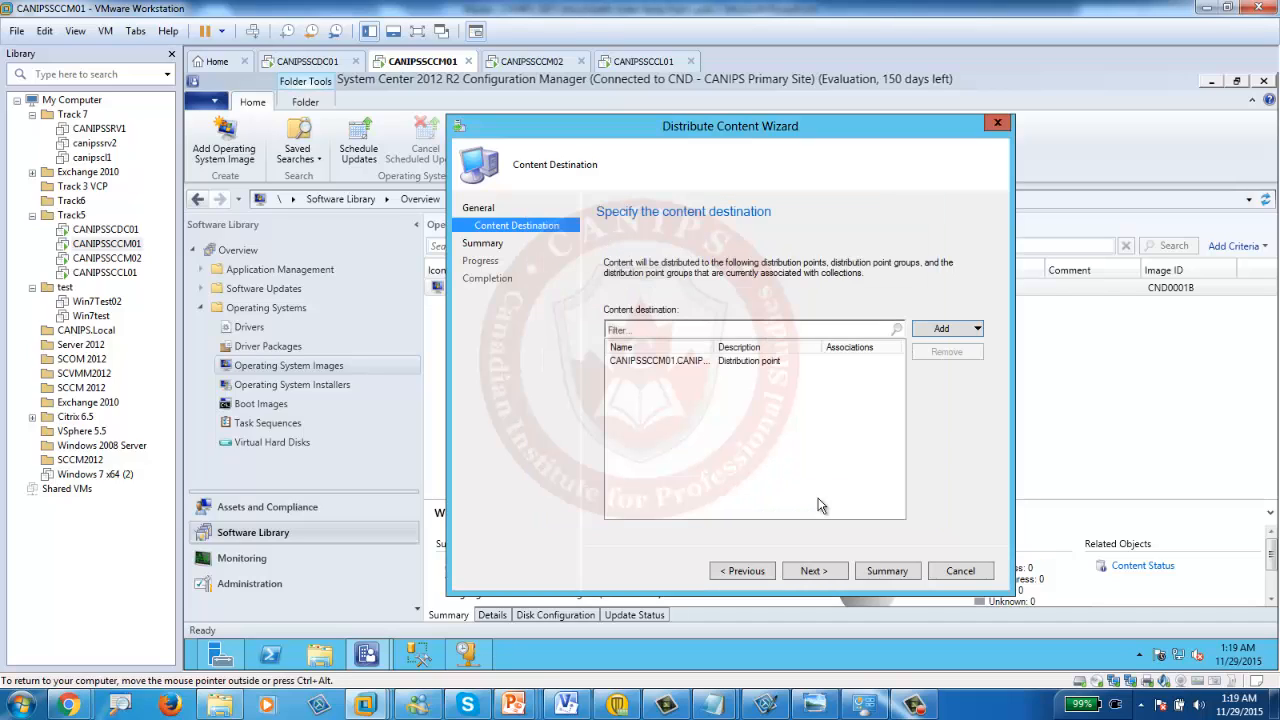
# Complete the image's content distribution and enlarge the details area to show its full content status
pyautogui.click(816, 577)
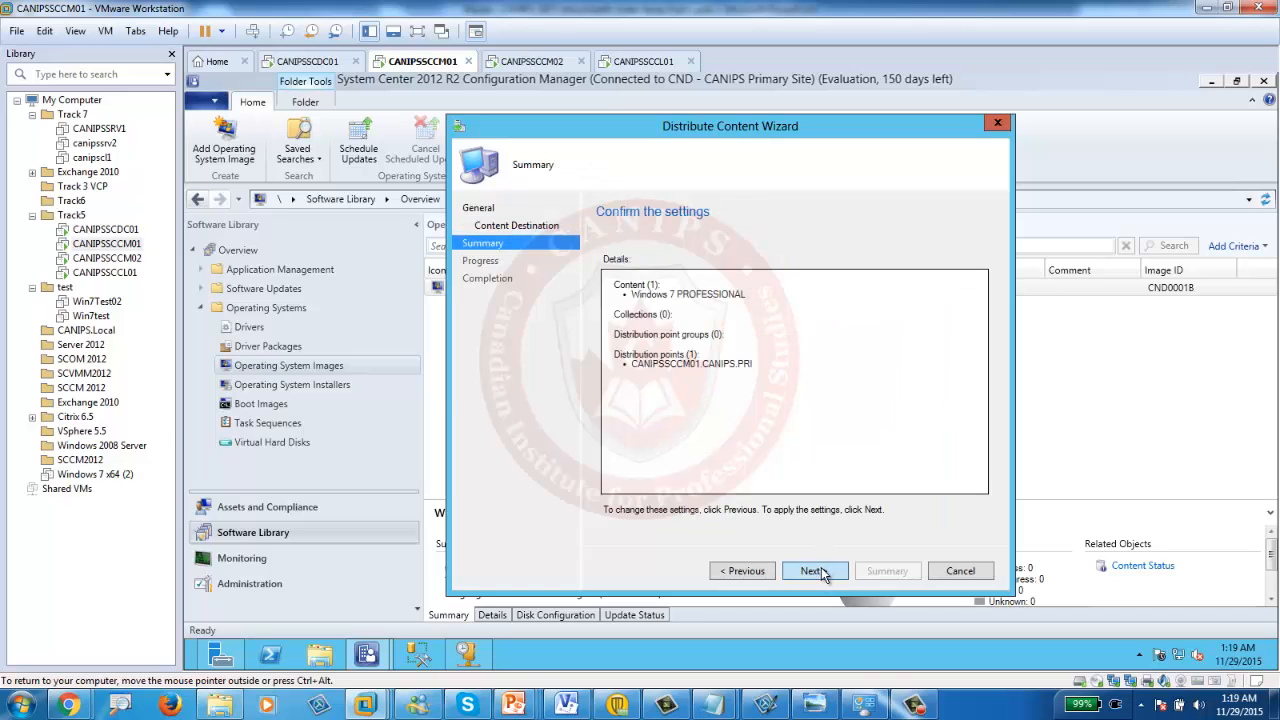
pyautogui.click(816, 571)
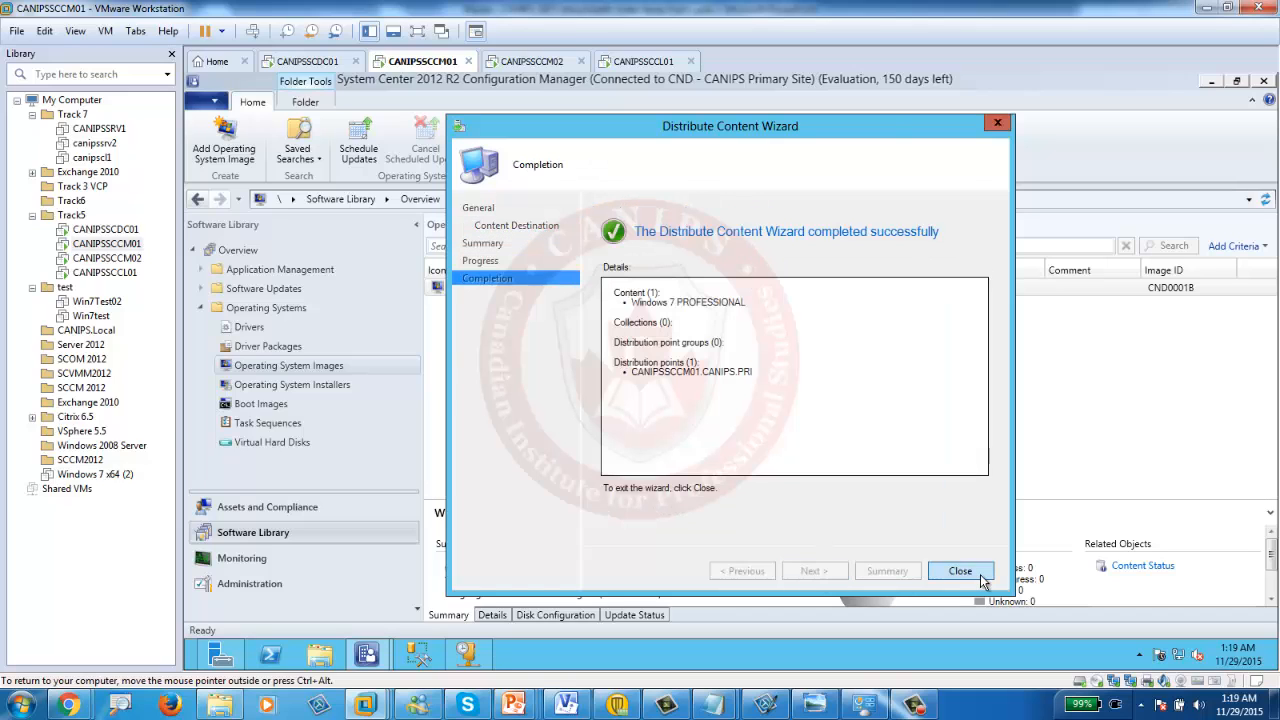
pyautogui.click(960, 571)
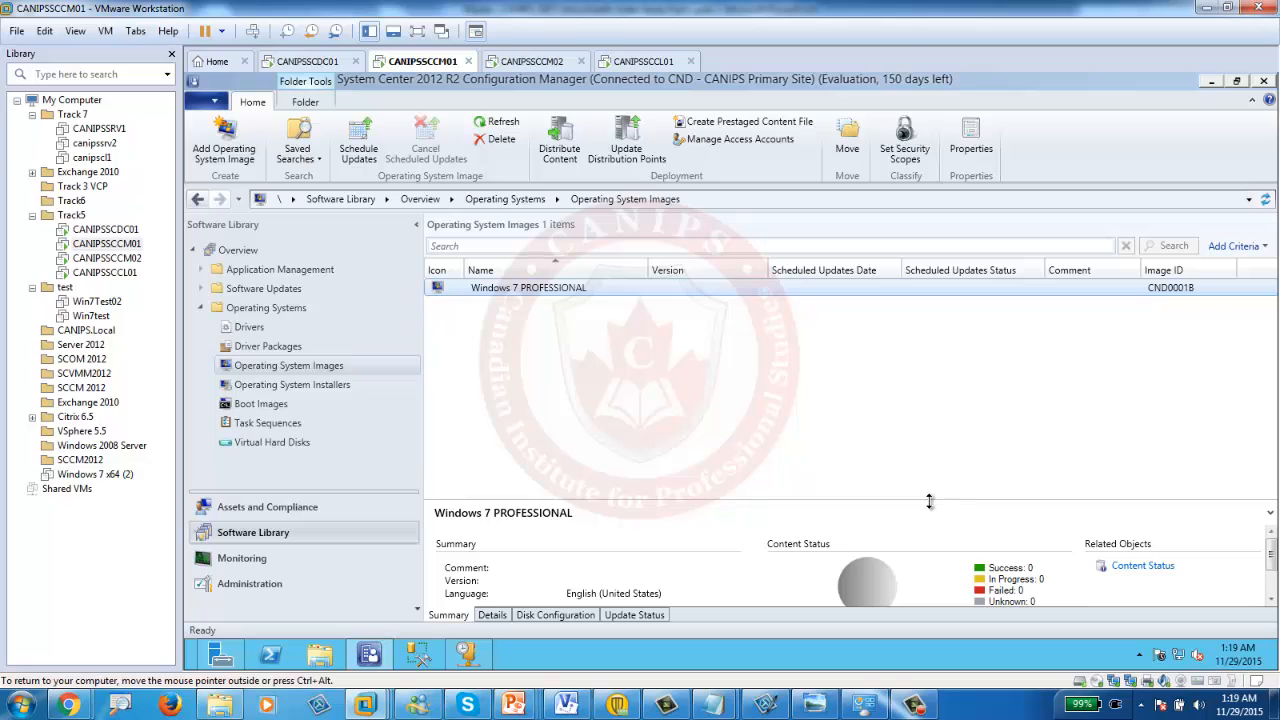
pyautogui.moveTo(929, 501); pyautogui.dragTo(930, 362)
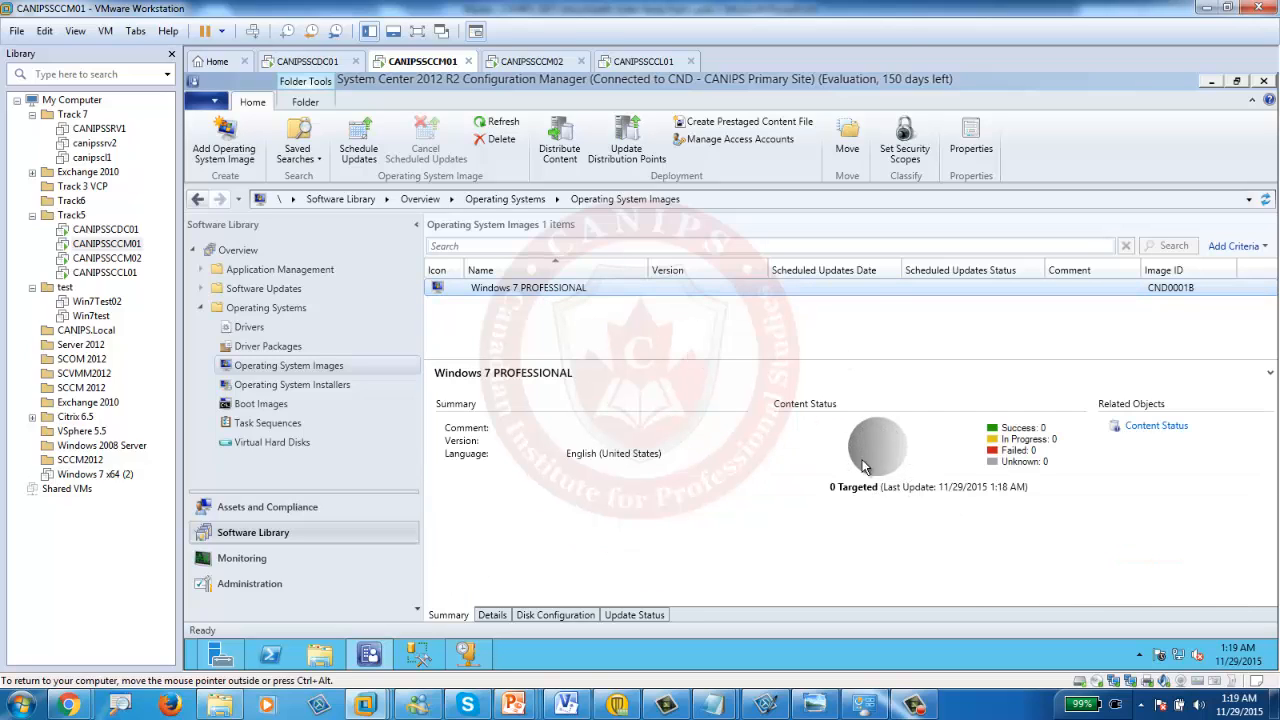
# Refresh the Windows 7 PROFESSIONAL image's content status
pyautogui.click(503, 124)
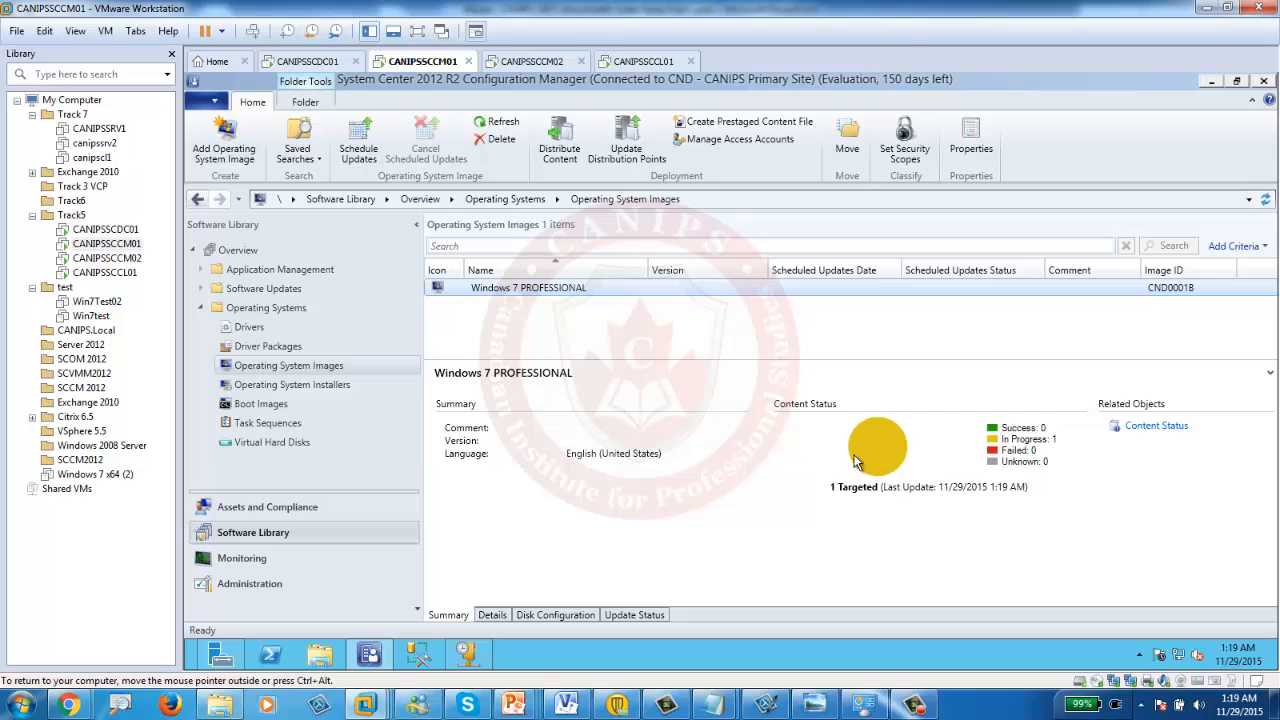
pyautogui.click(505, 126)
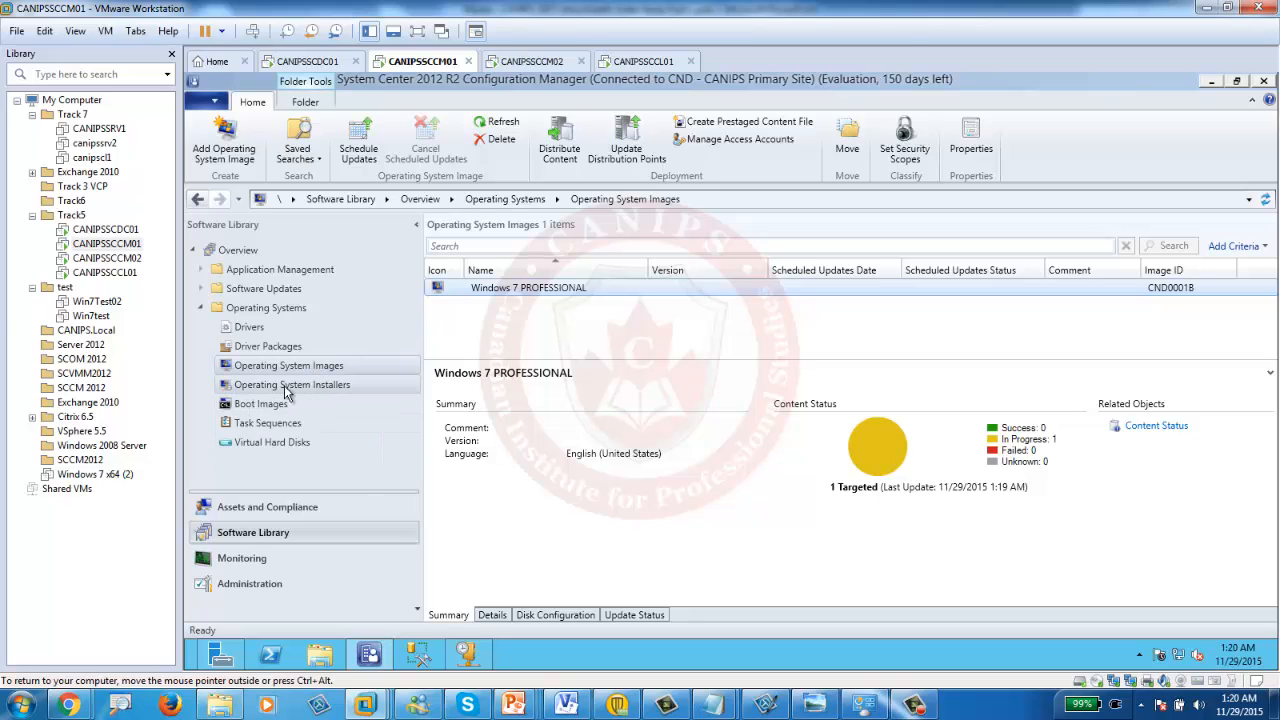
# Start distributing the Windows 7 operating system installer's content and add the distribution point CANIPSSCCM01.CANIPS.PRI as its destination
pyautogui.click(317, 384)
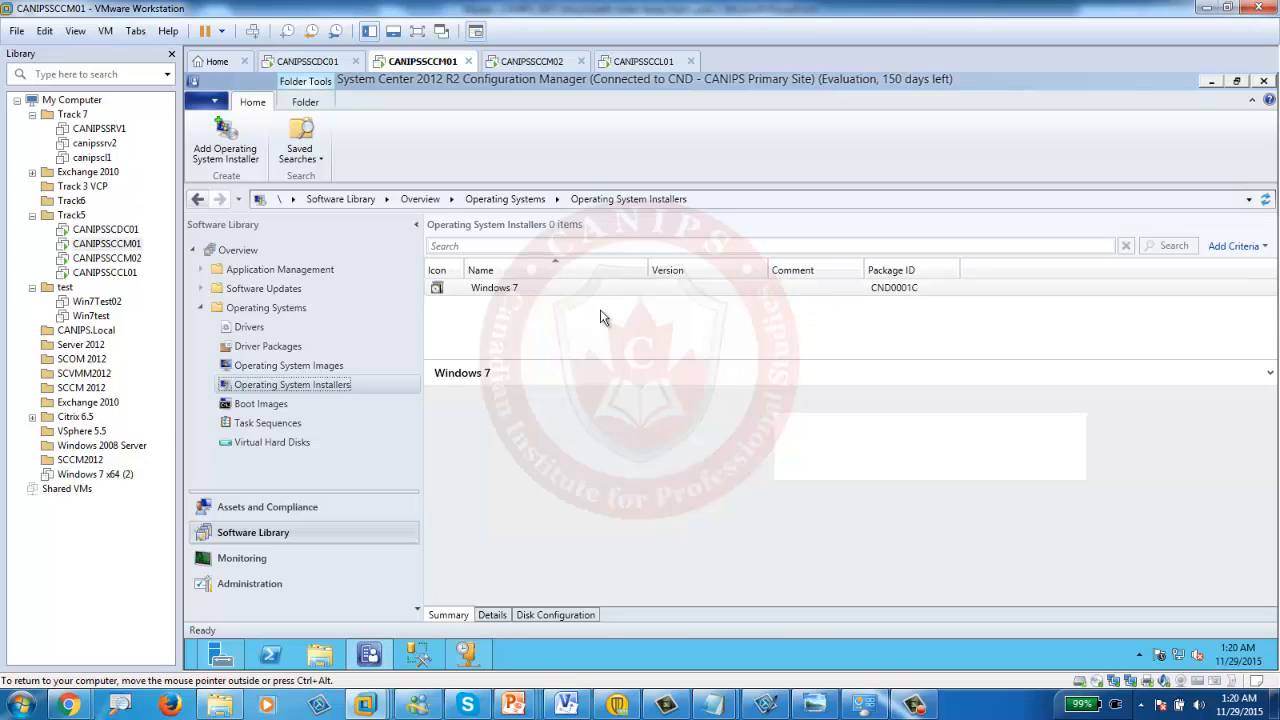
pyautogui.click(525, 290)
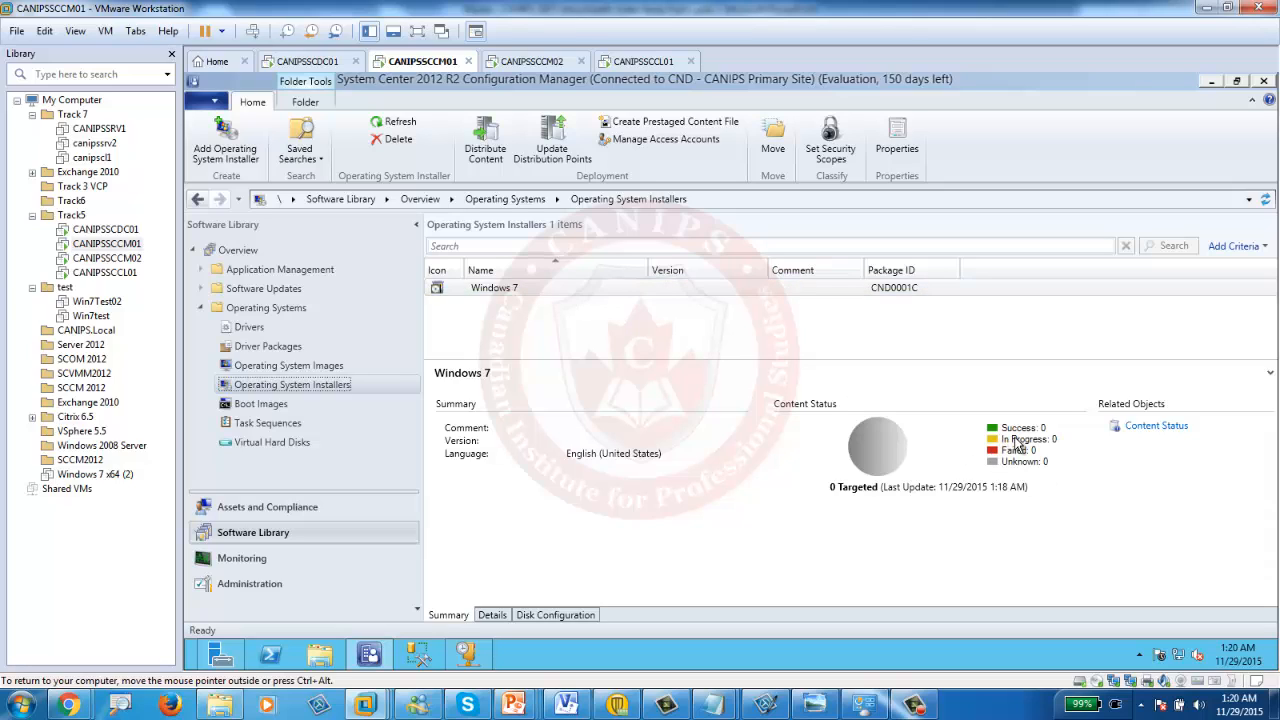
pyautogui.rightClick(538, 289)
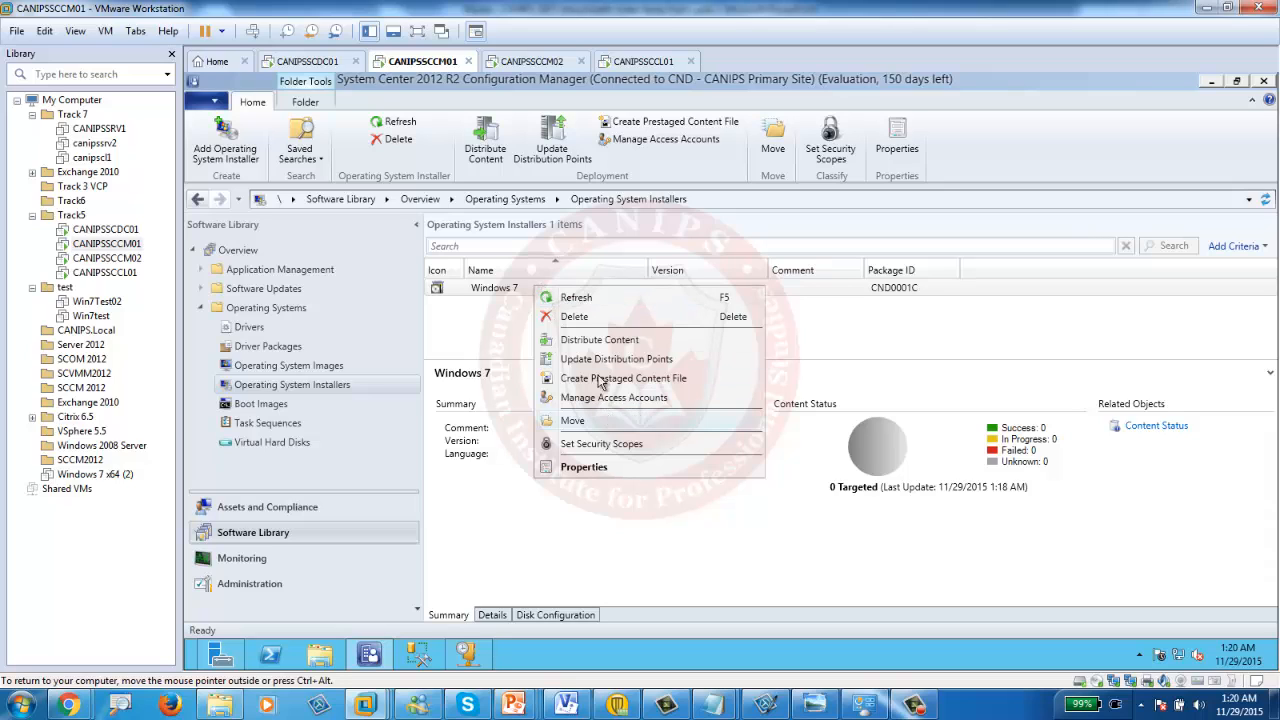
pyautogui.click(586, 340)
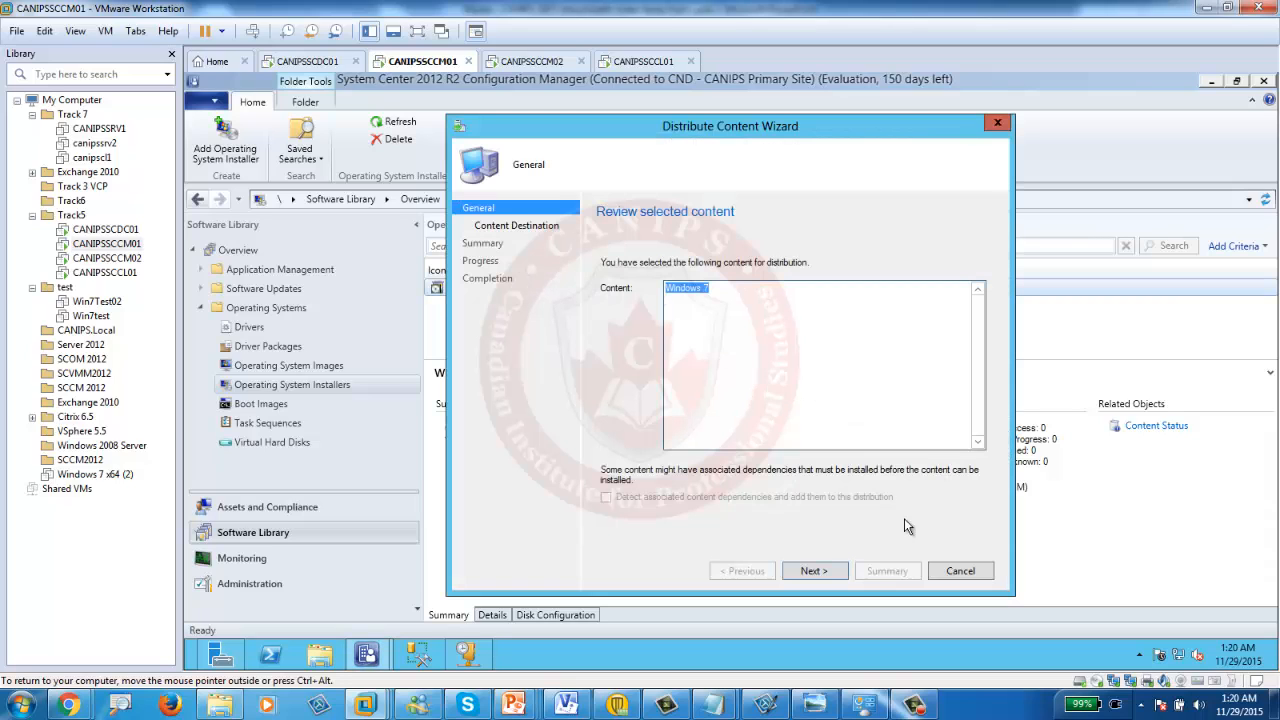
pyautogui.click(824, 571)
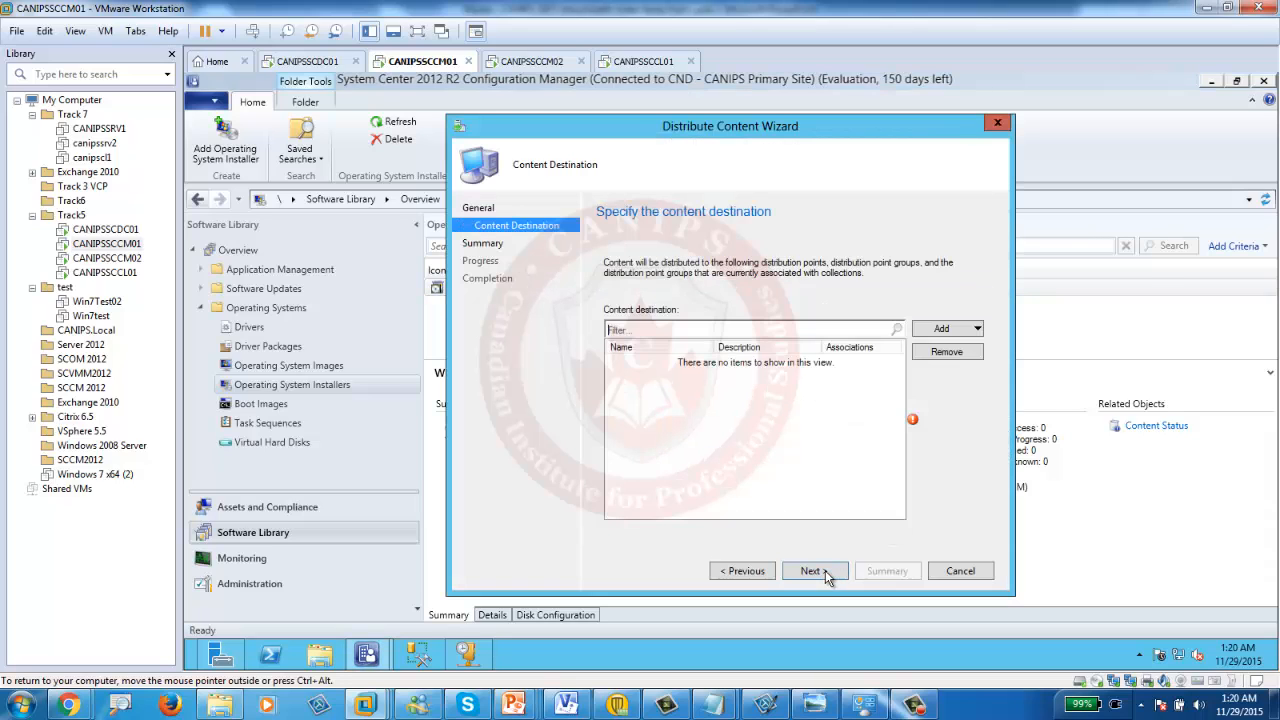
pyautogui.click(945, 332)
pyautogui.click(963, 369)
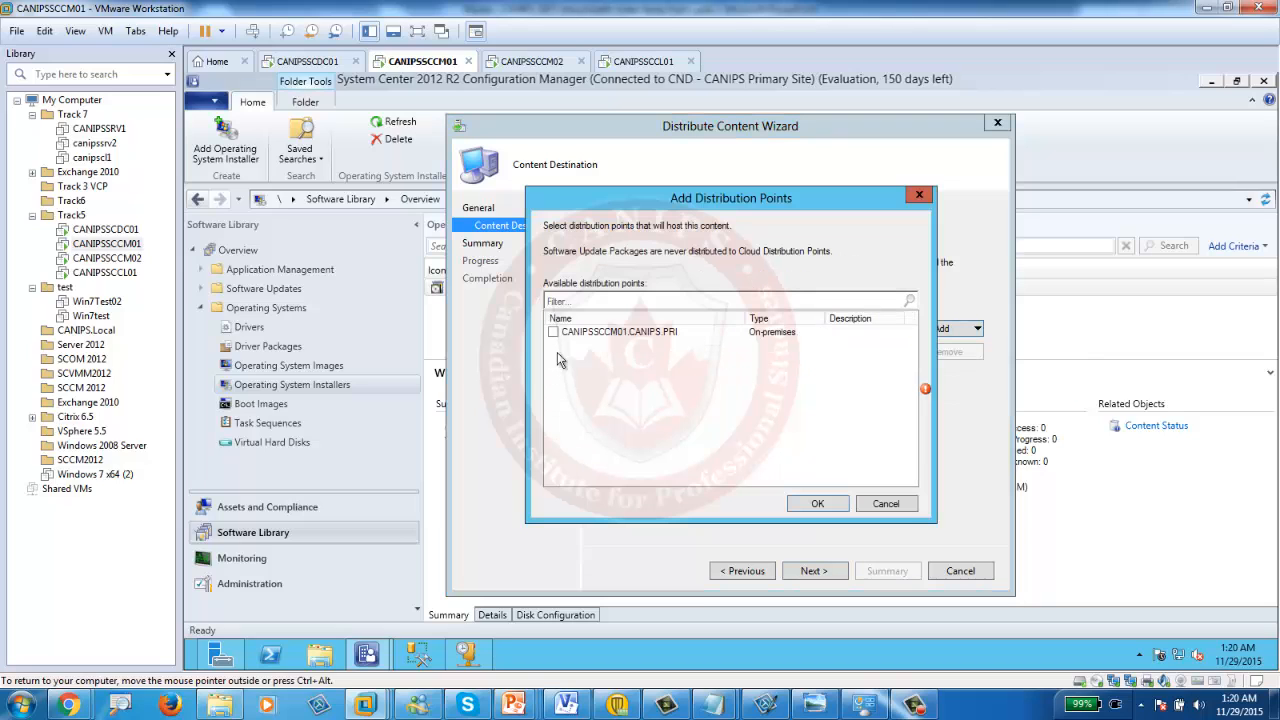
pyautogui.click(553, 332)
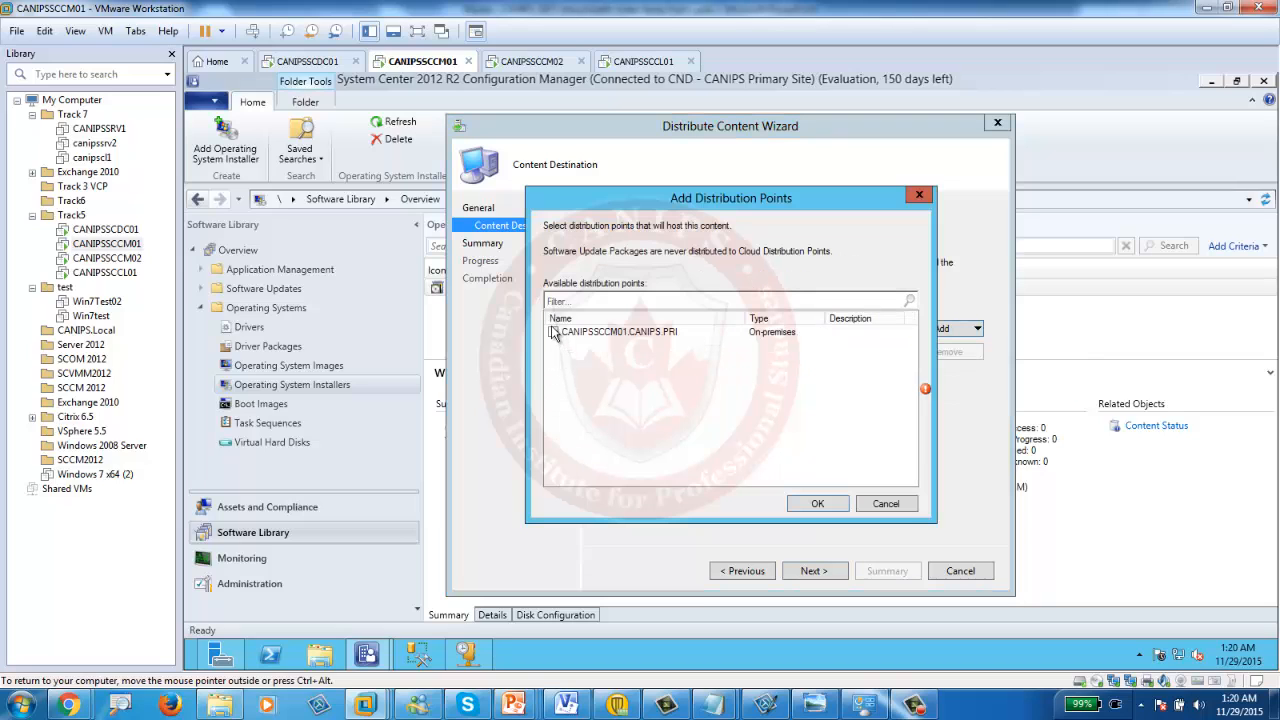
pyautogui.click(818, 504)
# Complete the installer's content distribution, close the wizard and refresh the installer's content status
pyautogui.click(814, 572)
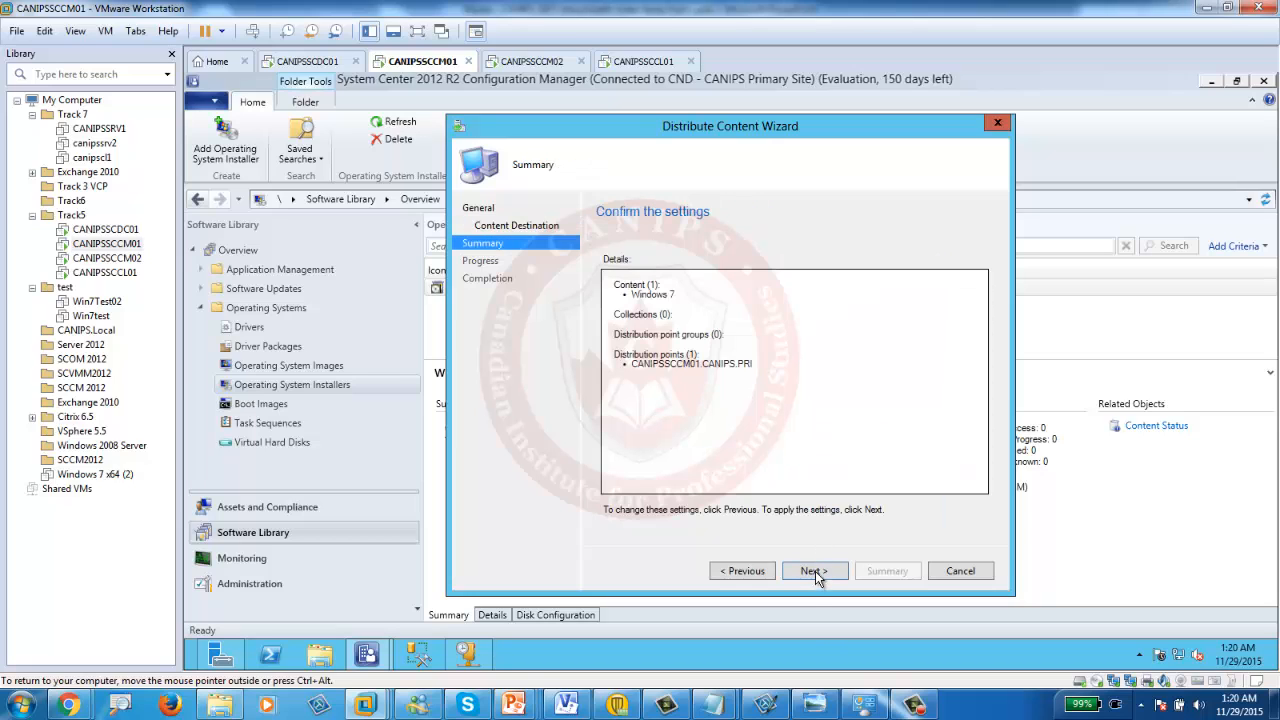
pyautogui.click(815, 572)
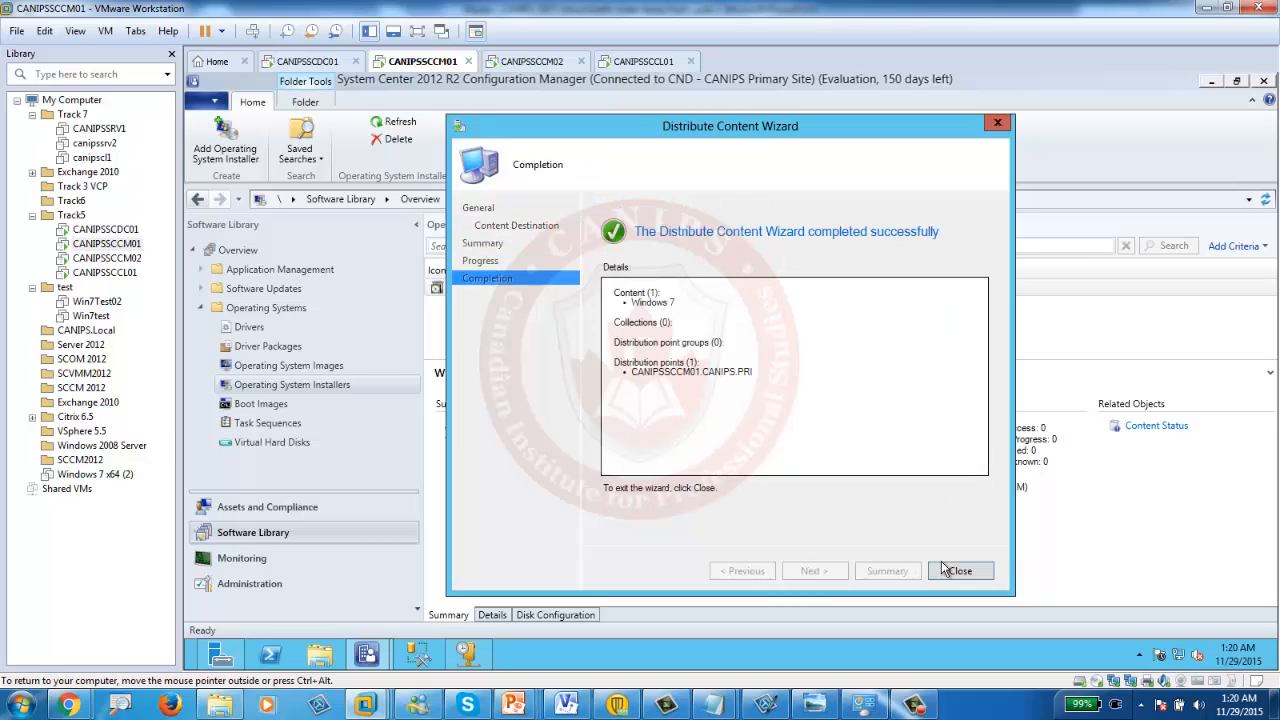
pyautogui.click(945, 570)
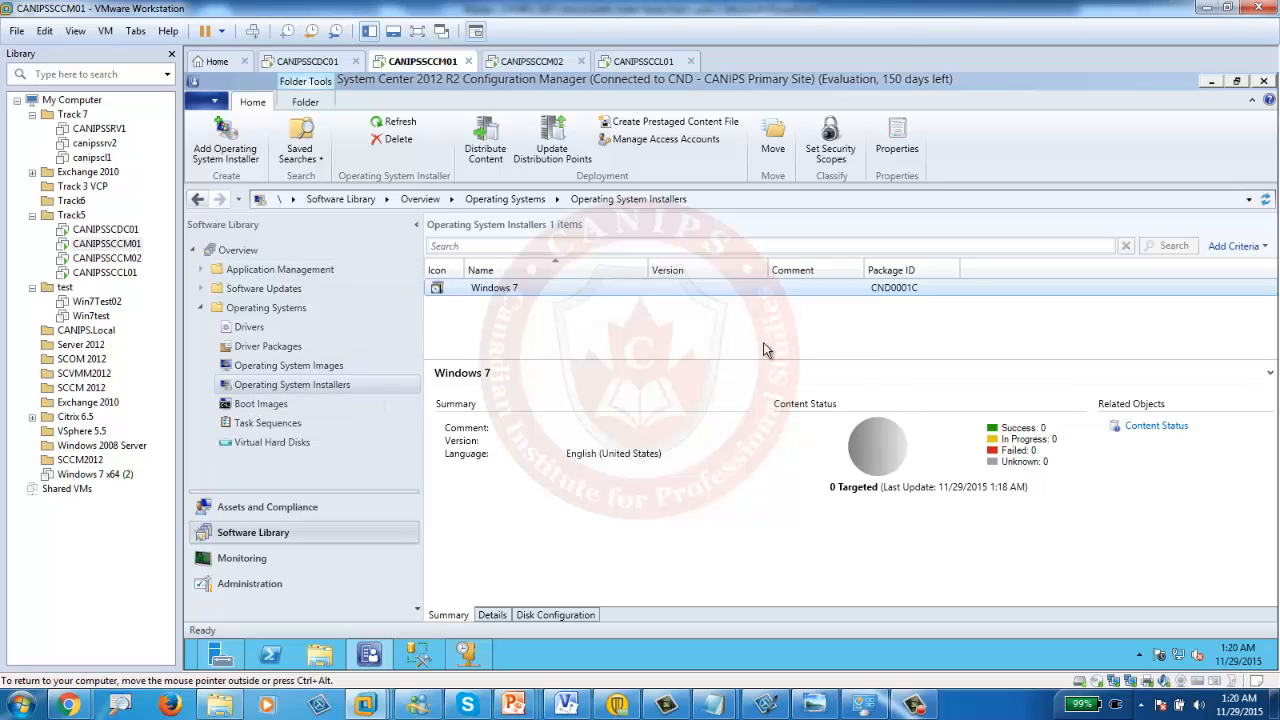
pyautogui.click(404, 136)
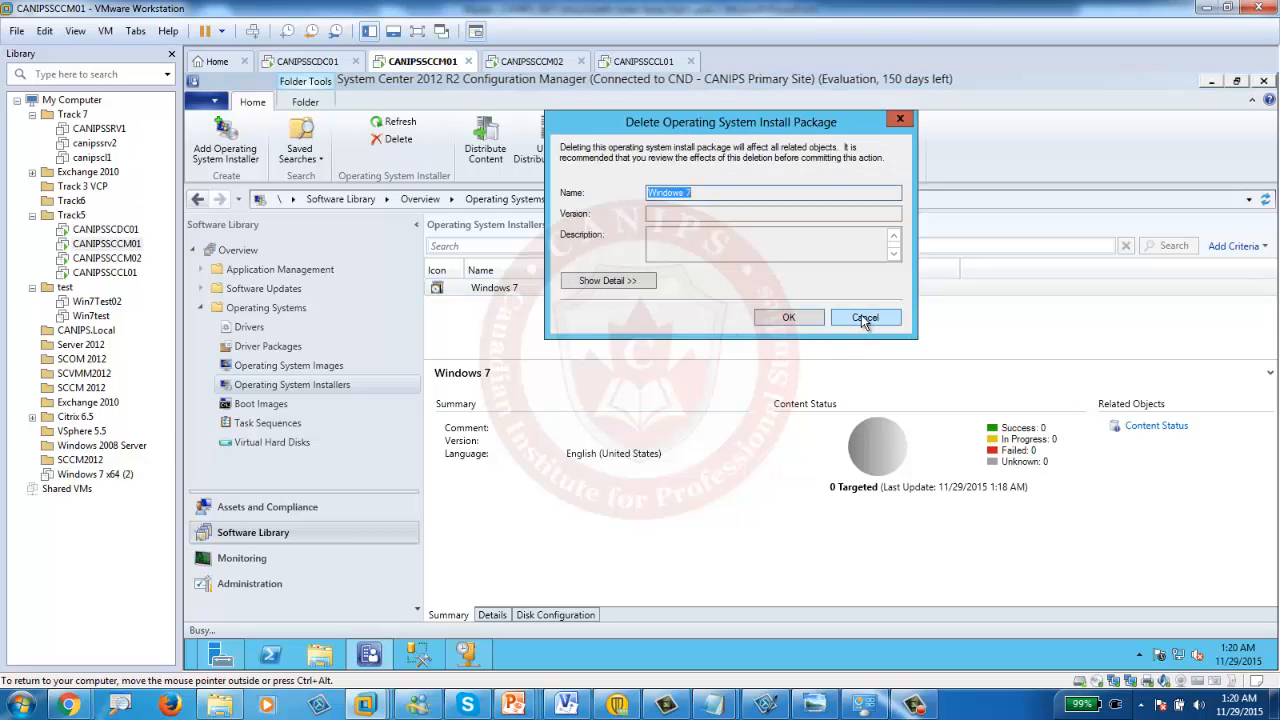
pyautogui.click(864, 318)
pyautogui.click(398, 121)
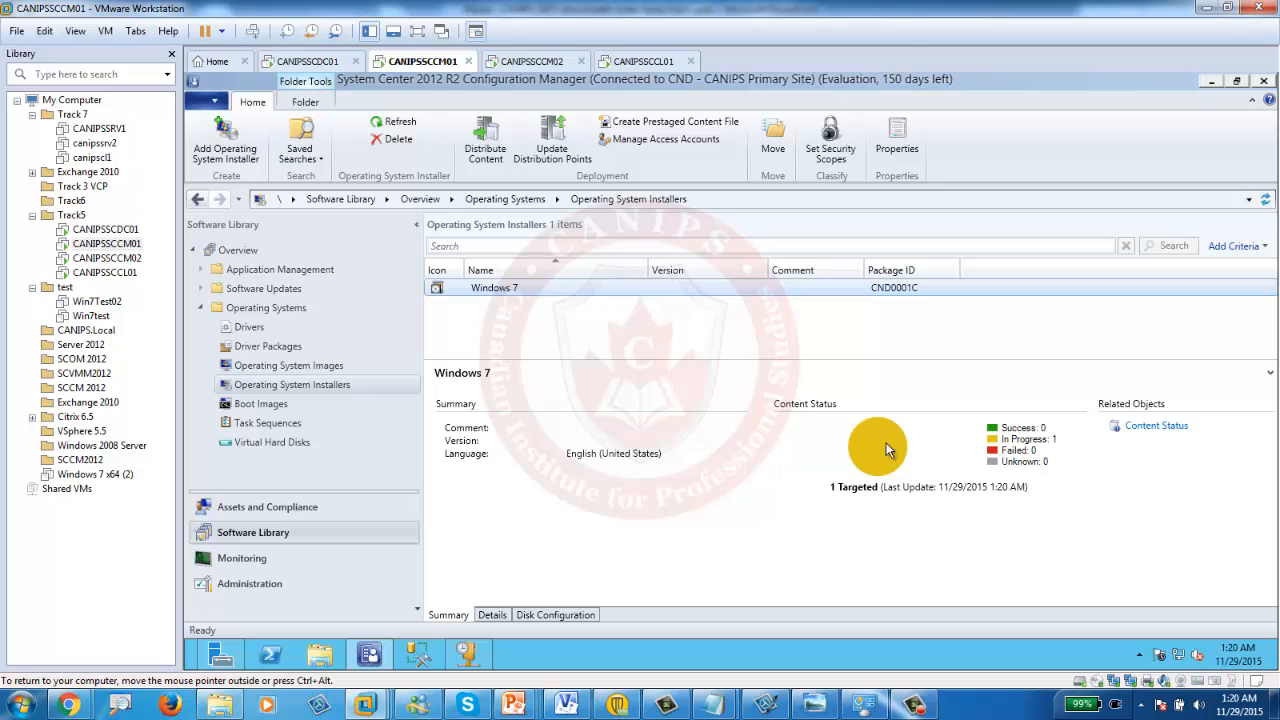
# Enable command support (testing only) in the properties of the x64 boot image
pyautogui.click(267, 406)
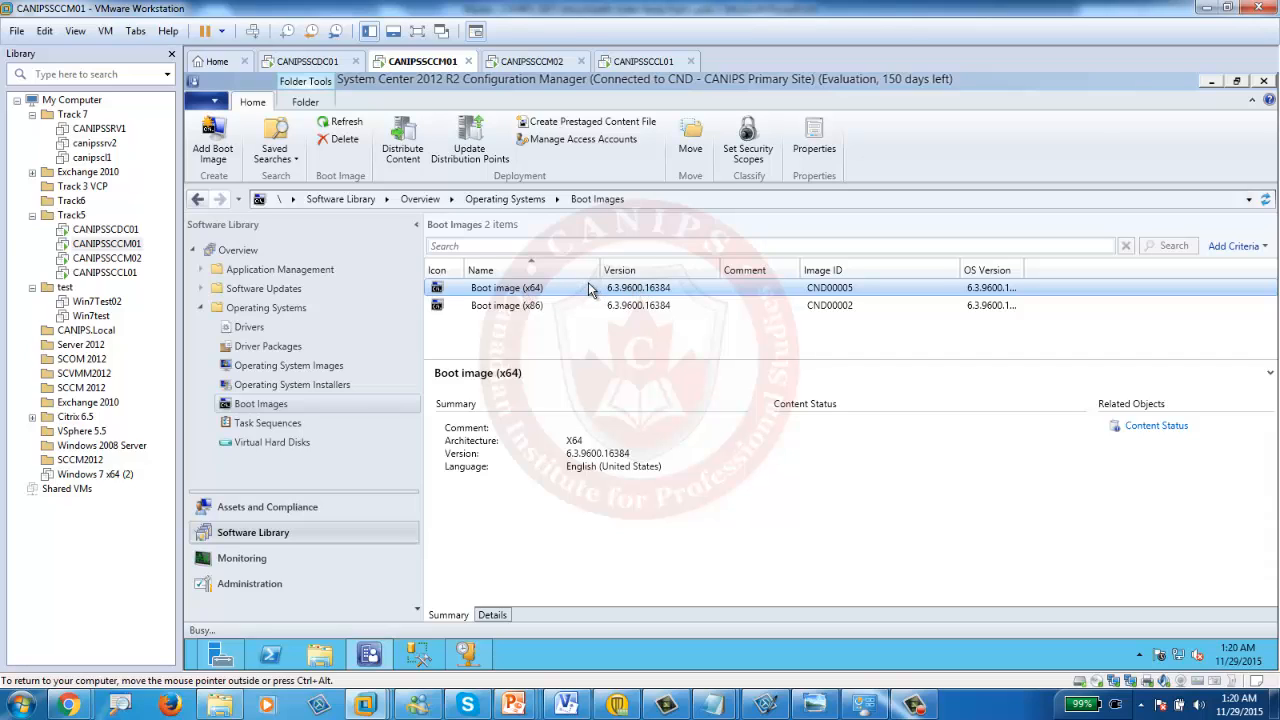
pyautogui.doubleClick(588, 289)
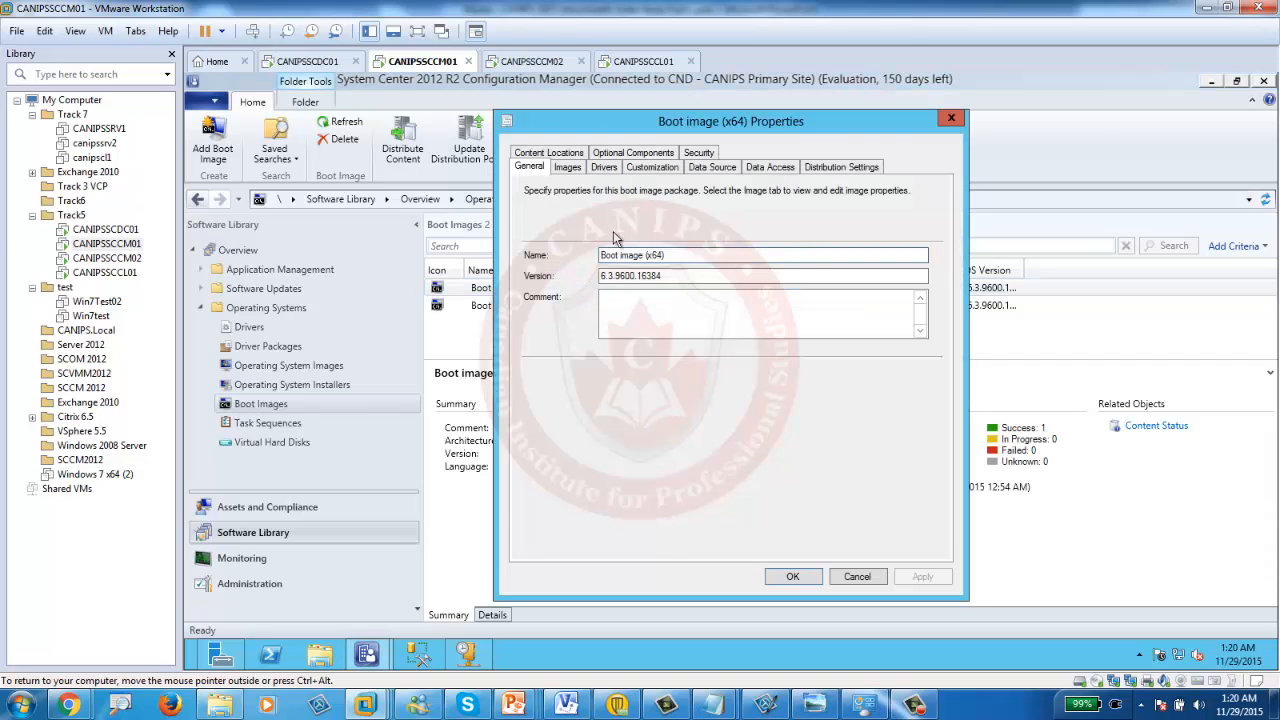
pyautogui.click(653, 168)
pyautogui.click(540, 487)
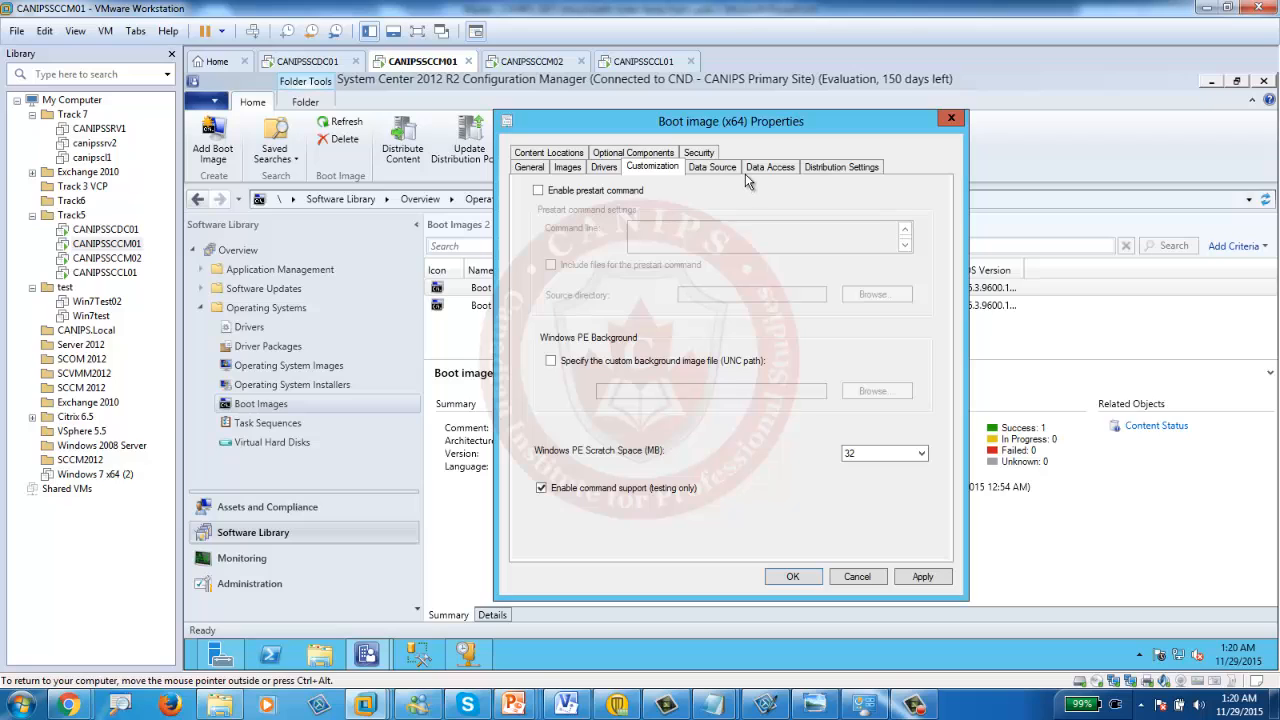
# Check the x64 boot image's distribution, data access and data source settings, then apply the change and run the distribution point update
pyautogui.click(829, 170)
pyautogui.click(770, 167)
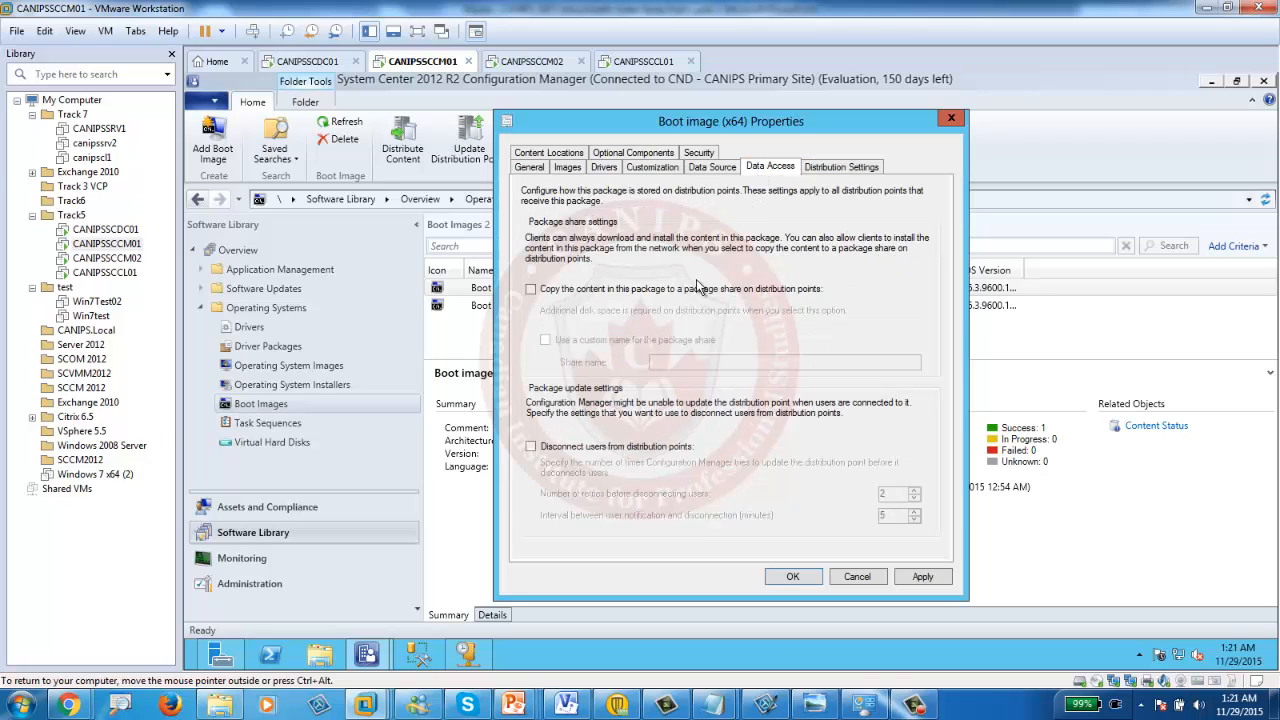
pyautogui.click(718, 167)
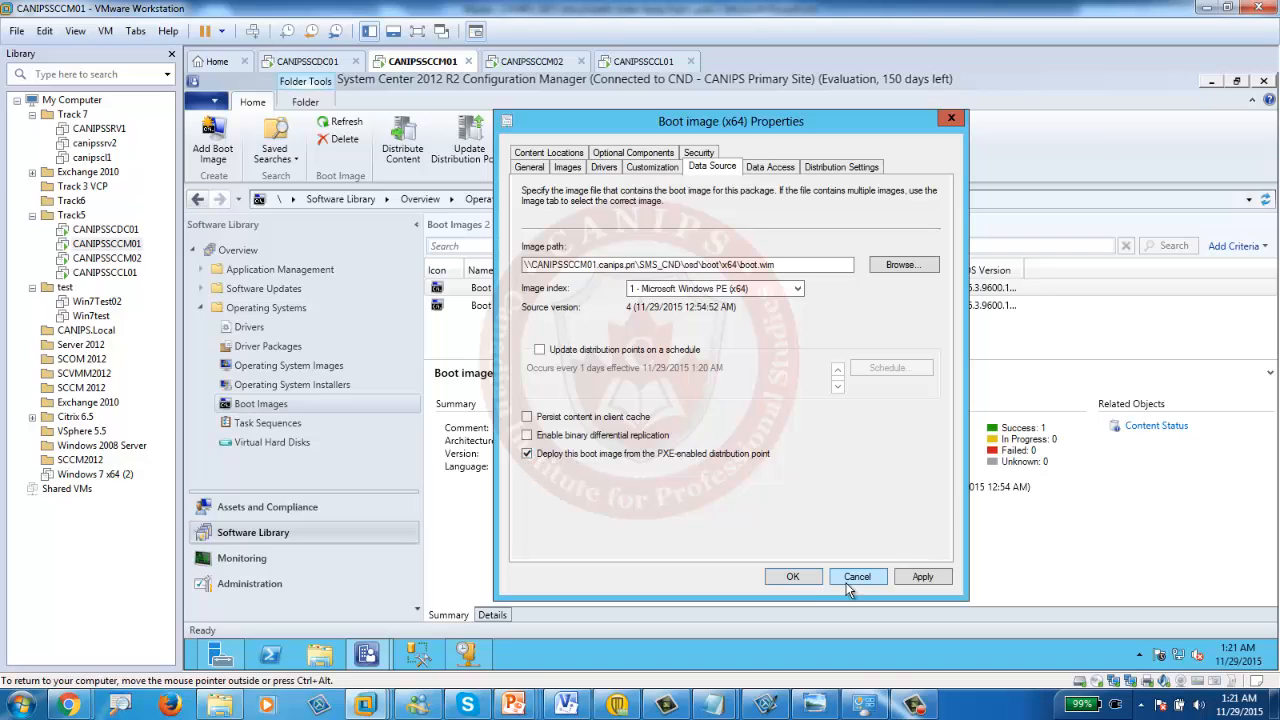
pyautogui.click(921, 577)
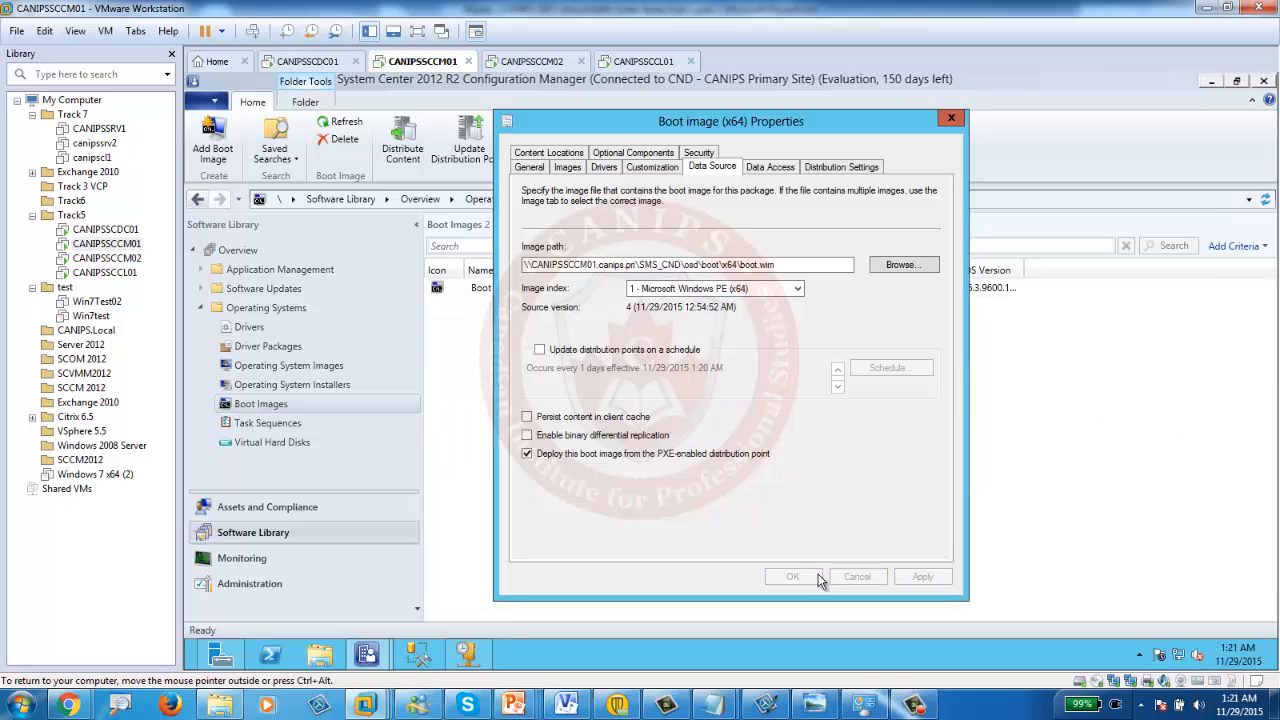
pyautogui.click(791, 447)
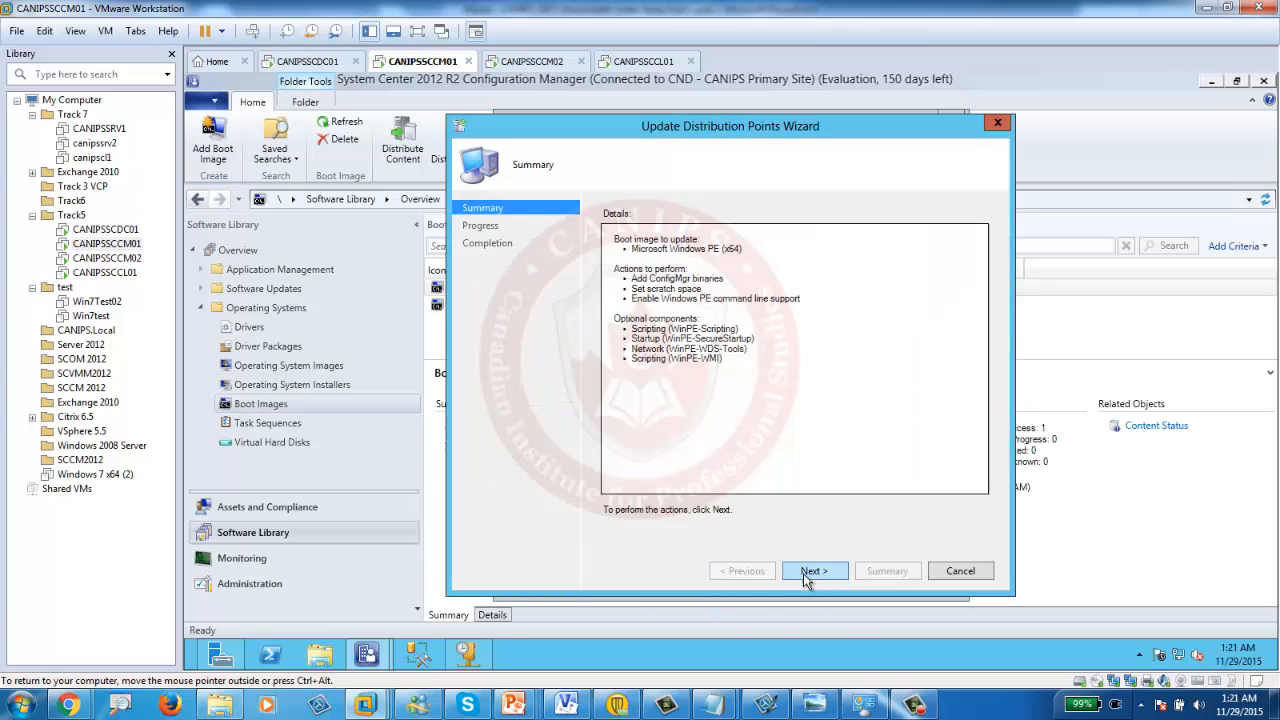
pyautogui.click(815, 570)
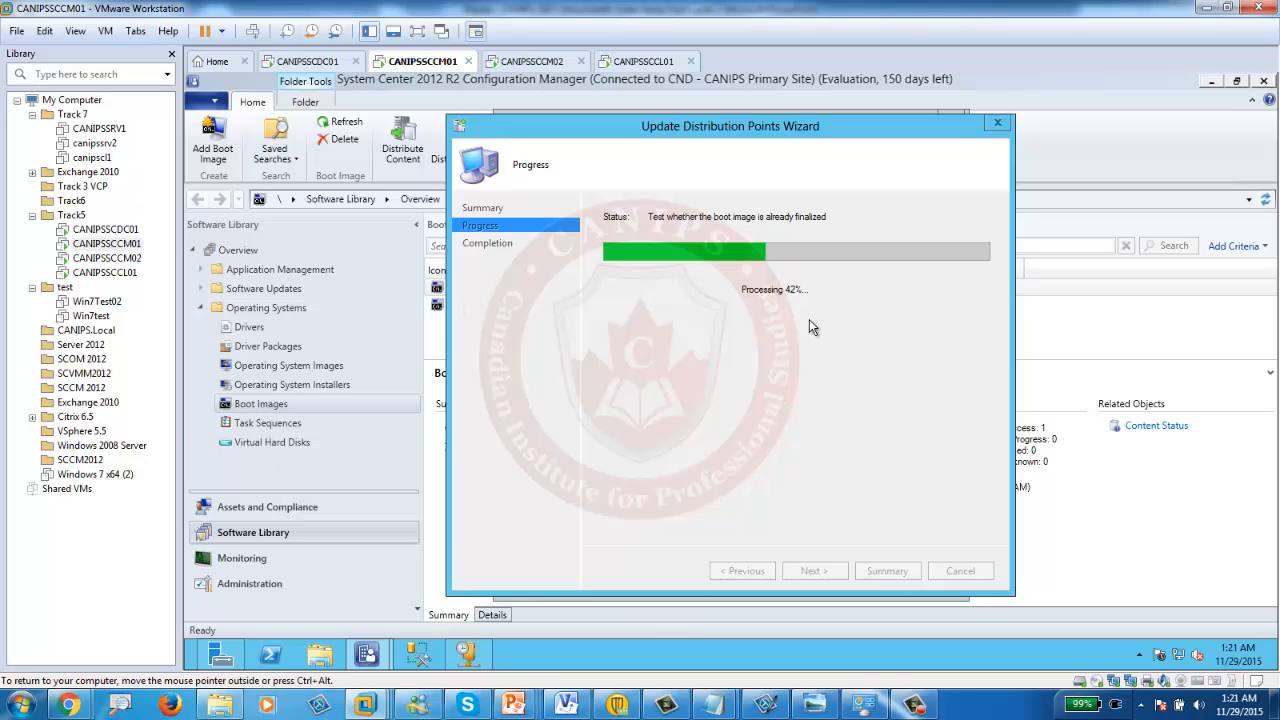
pyautogui.click(914, 706)
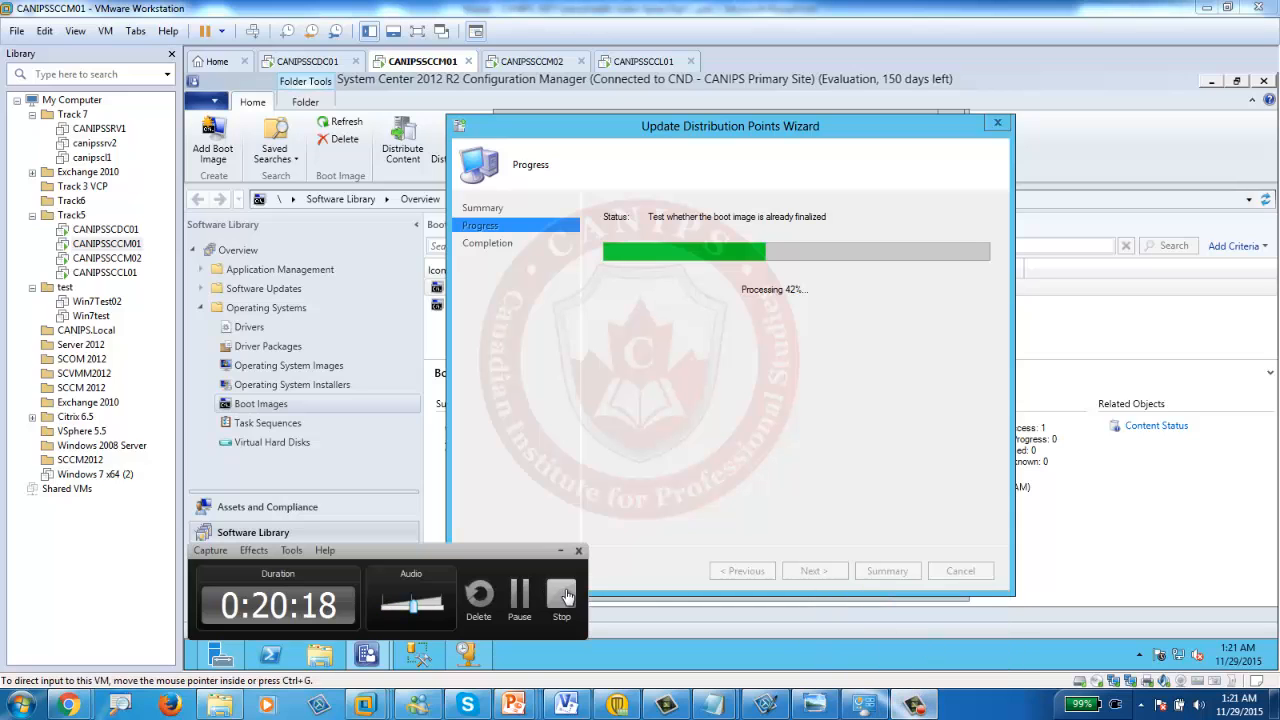
pyautogui.click(522, 598)
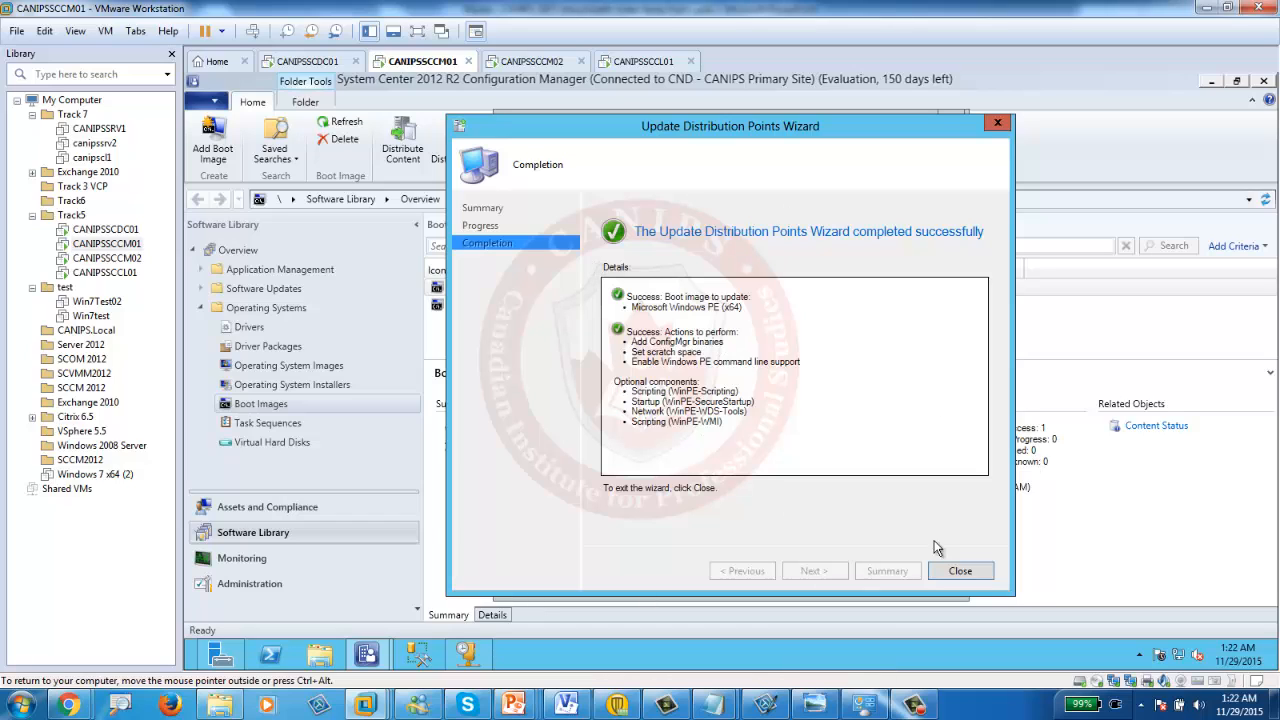
# Close the distribution point update wizard and the x64 boot image's properties
pyautogui.click(960, 571)
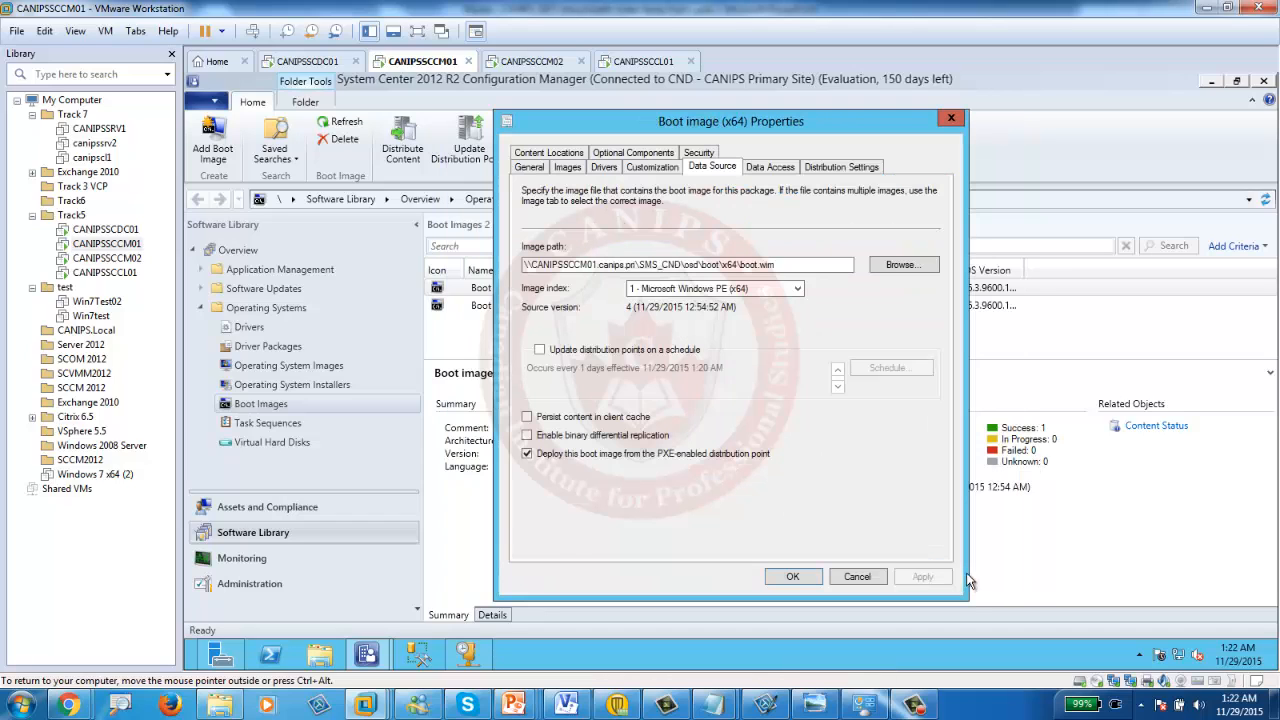
pyautogui.click(803, 571)
pyautogui.click(528, 313)
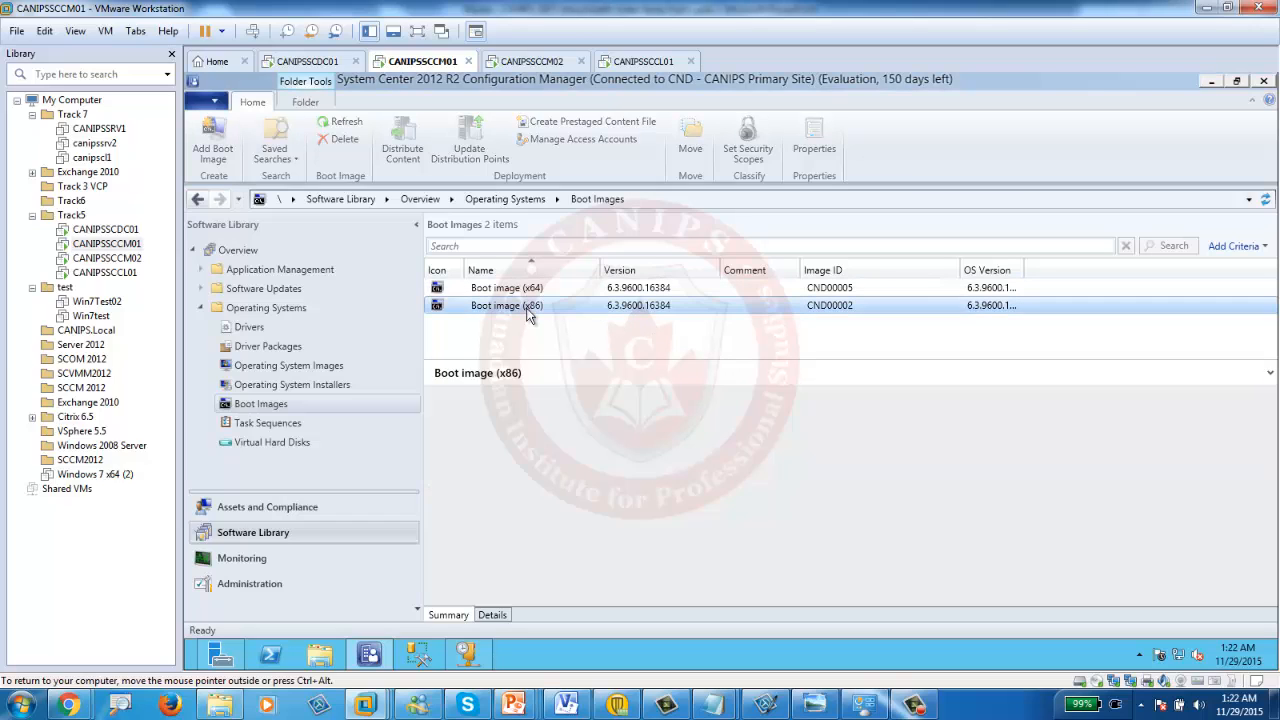
pyautogui.rightClick(528, 313)
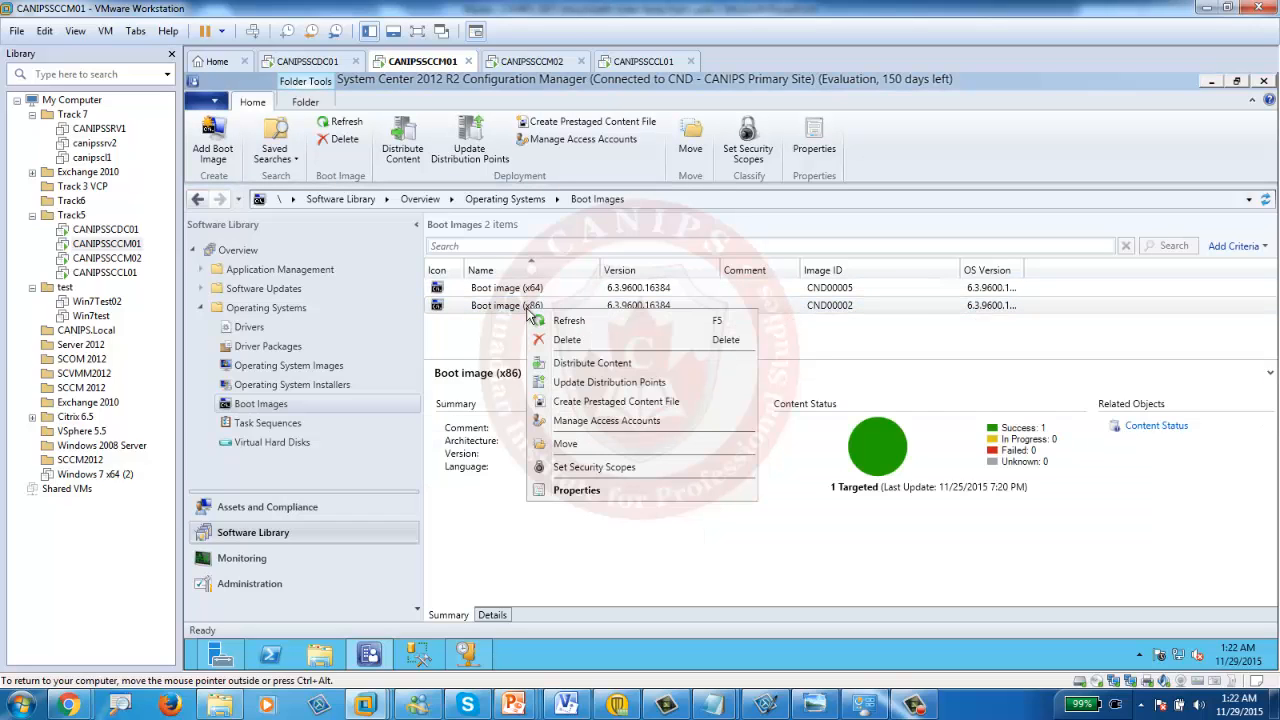
pyautogui.click(589, 364)
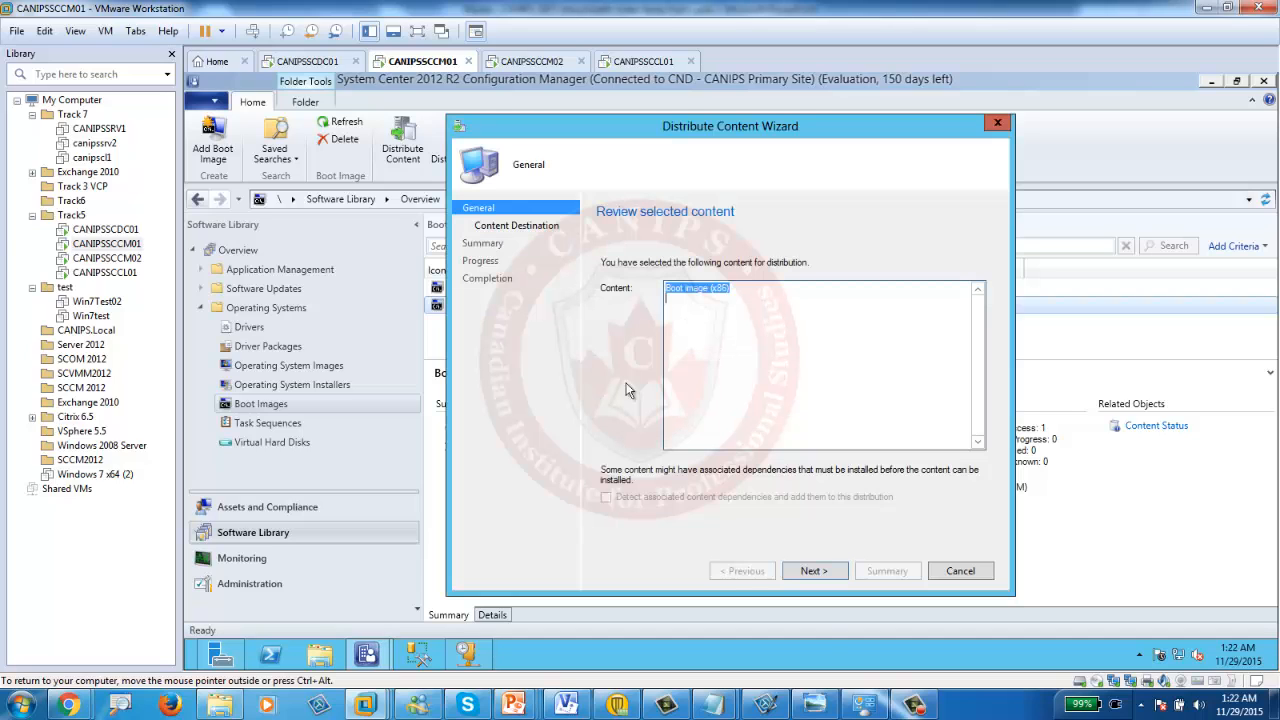
pyautogui.click(813, 571)
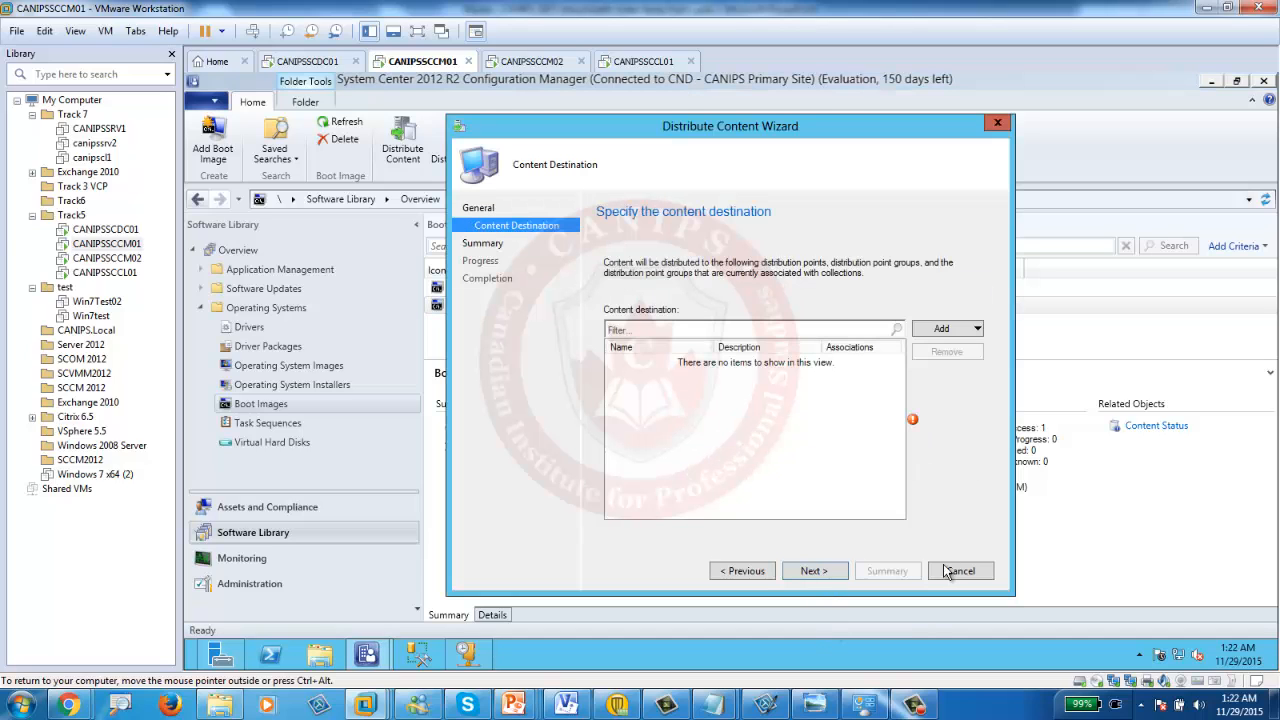
pyautogui.click(975, 571)
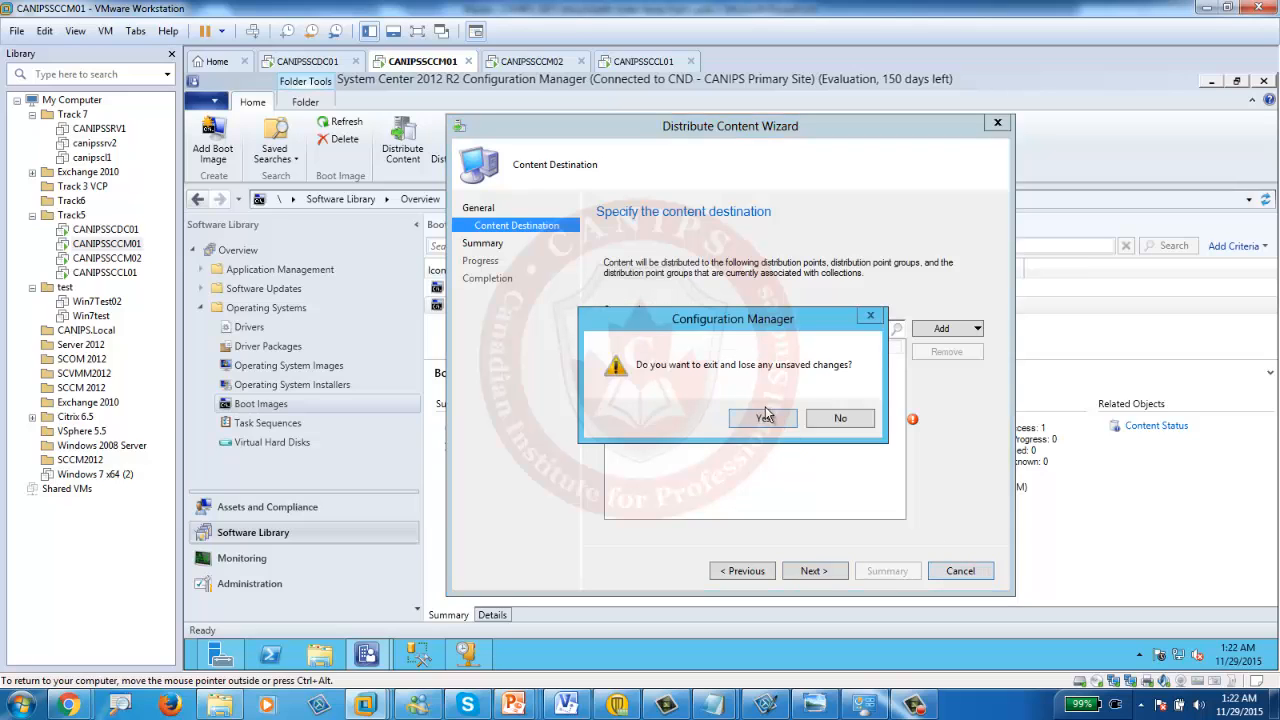
pyautogui.click(760, 426)
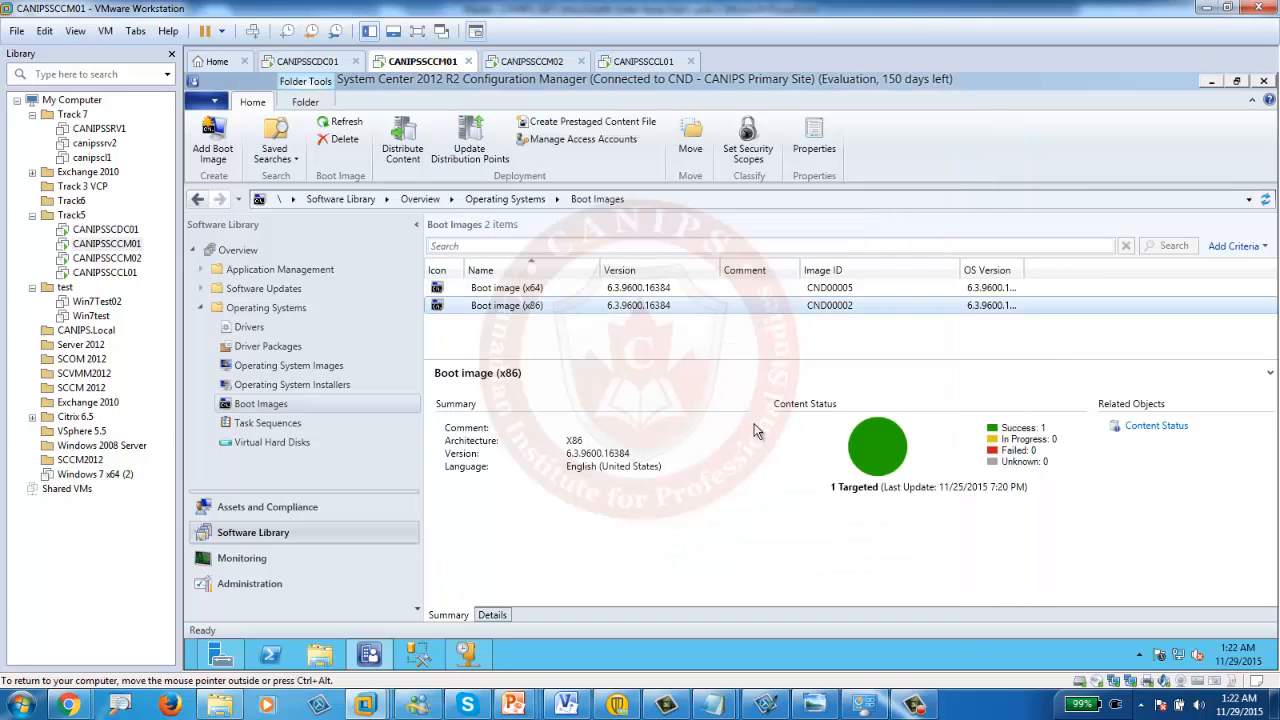
# Check the x86 boot image's properties for command support and deployment from the PXE-enabled distribution point, then close them
pyautogui.doubleClick(507, 308)
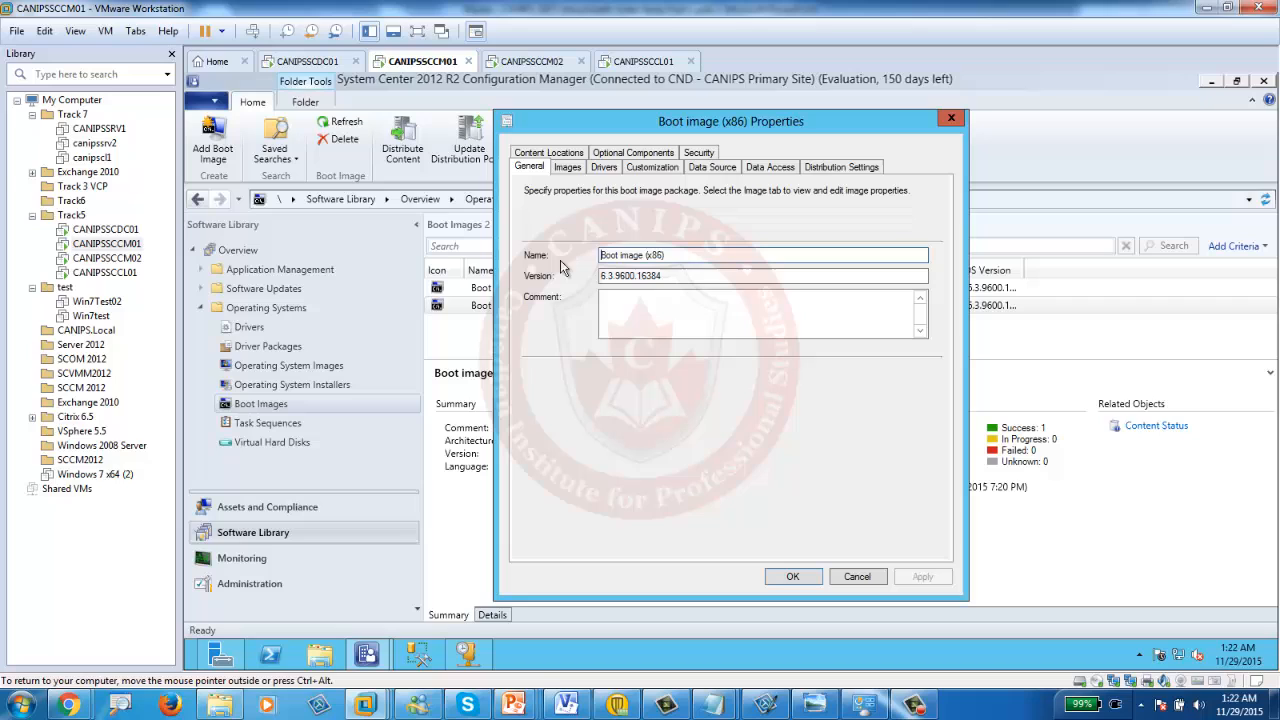
pyautogui.click(654, 167)
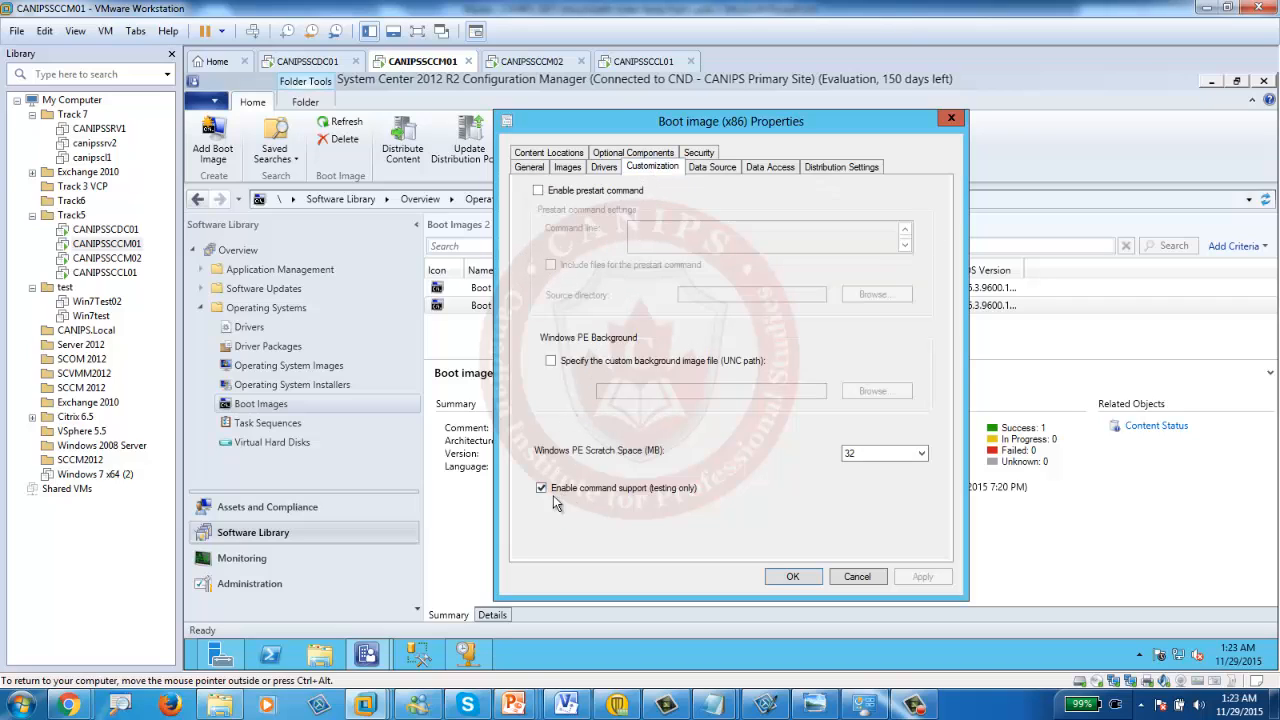
pyautogui.click(724, 167)
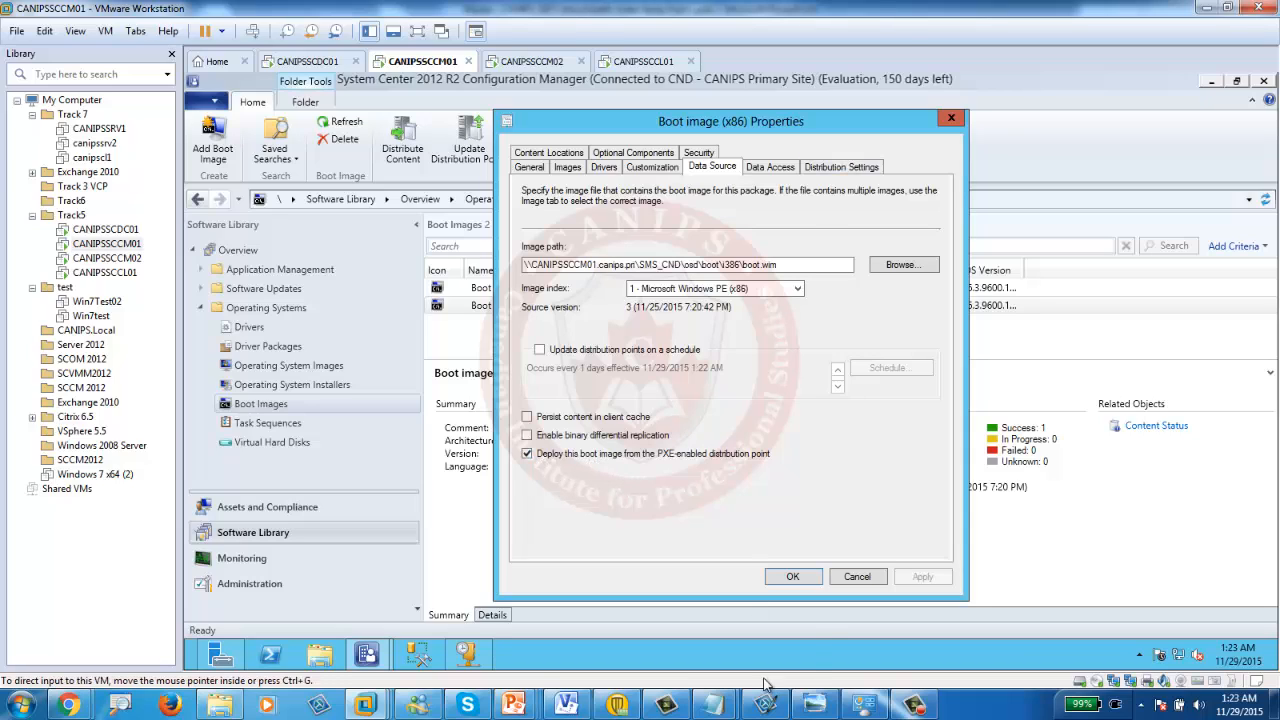
pyautogui.click(793, 576)
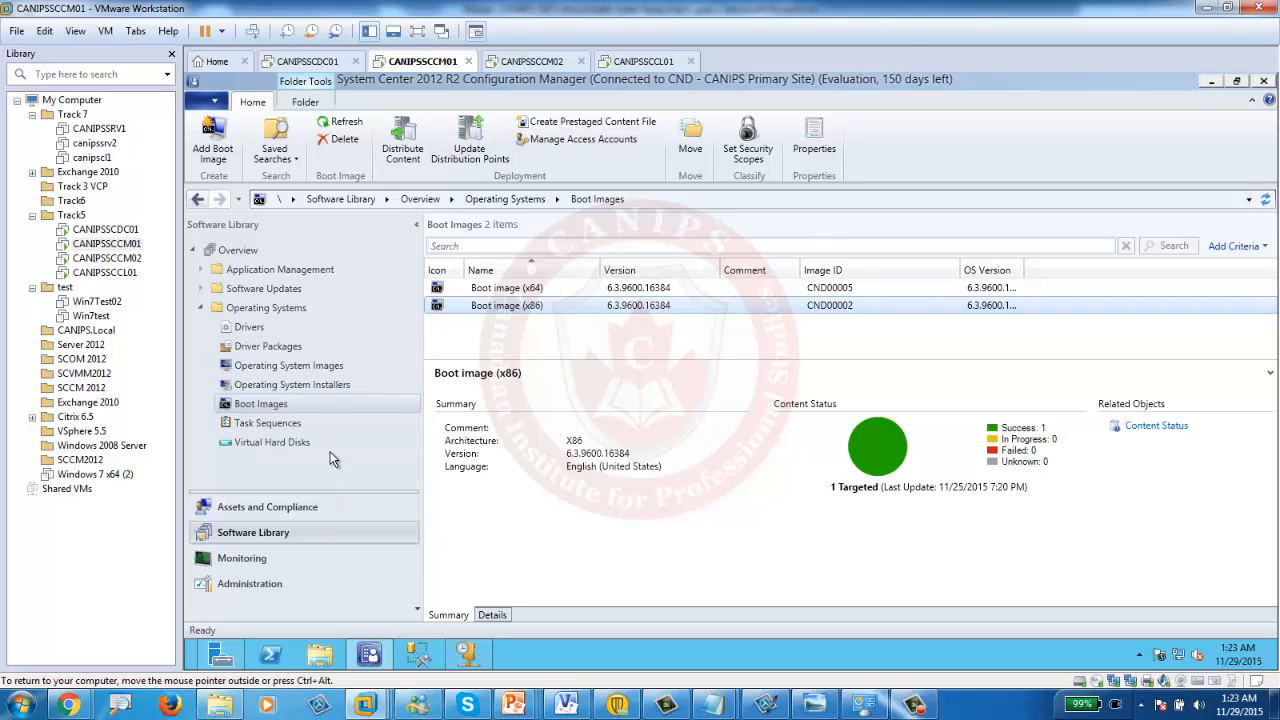
# Check the content status of the Windows 7 PROFESSIONAL image and the Windows 7 installer, refreshing the installer's status
pyautogui.click(248, 425)
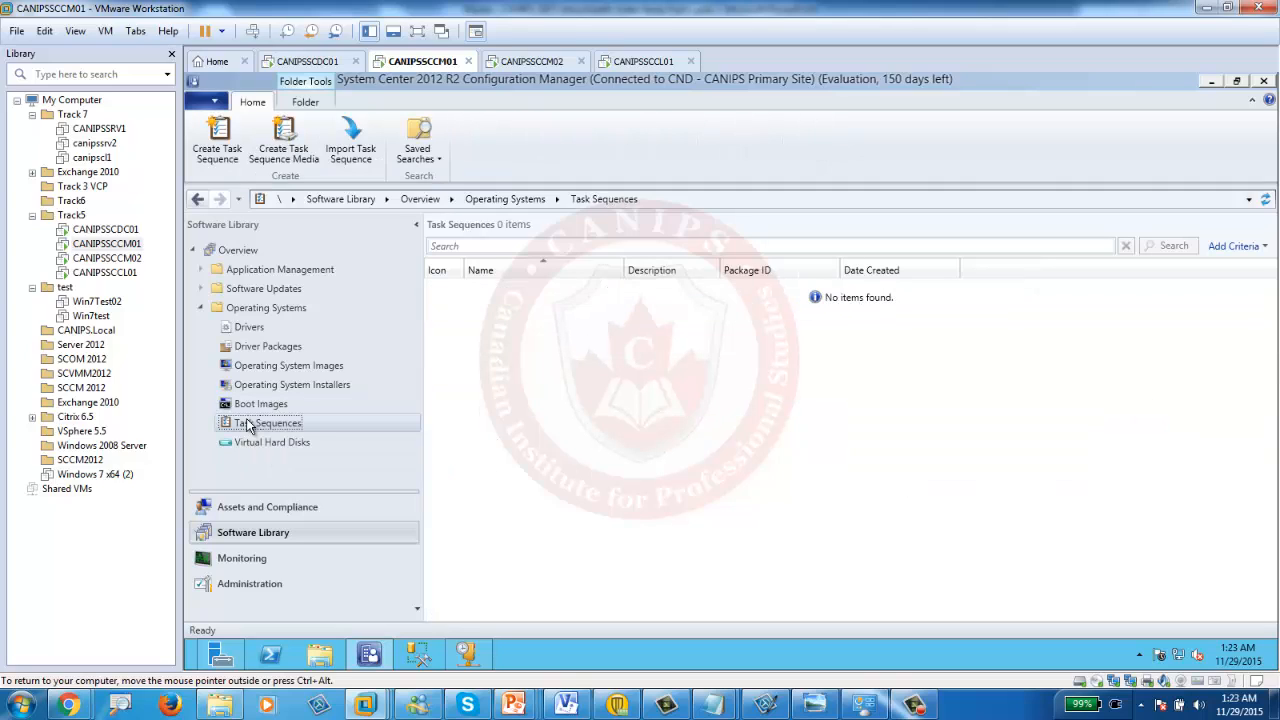
pyautogui.click(287, 370)
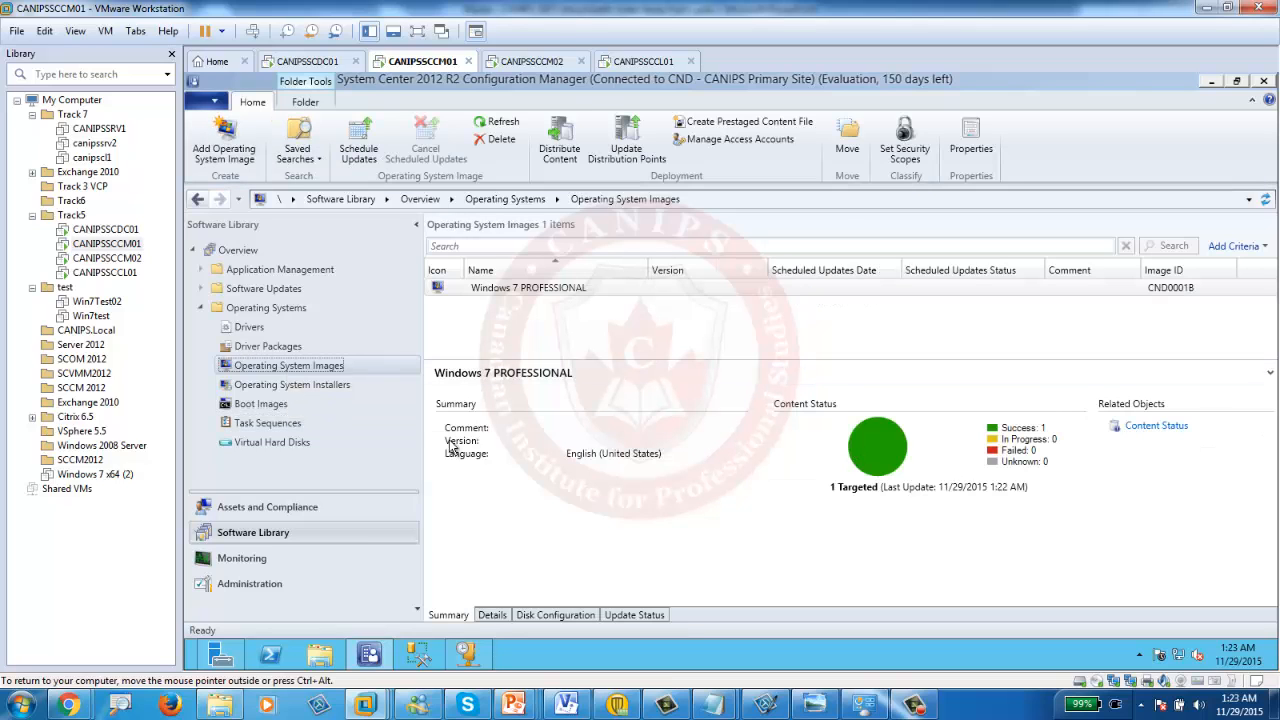
pyautogui.click(293, 385)
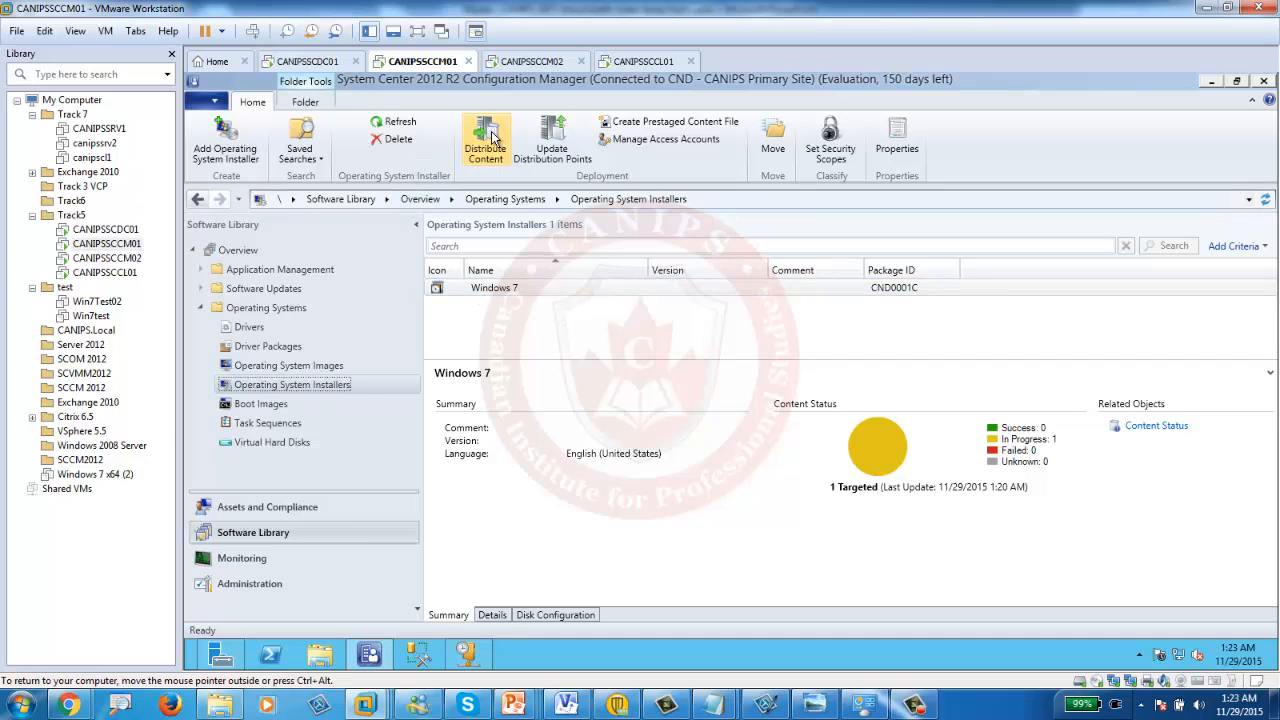
pyautogui.click(380, 124)
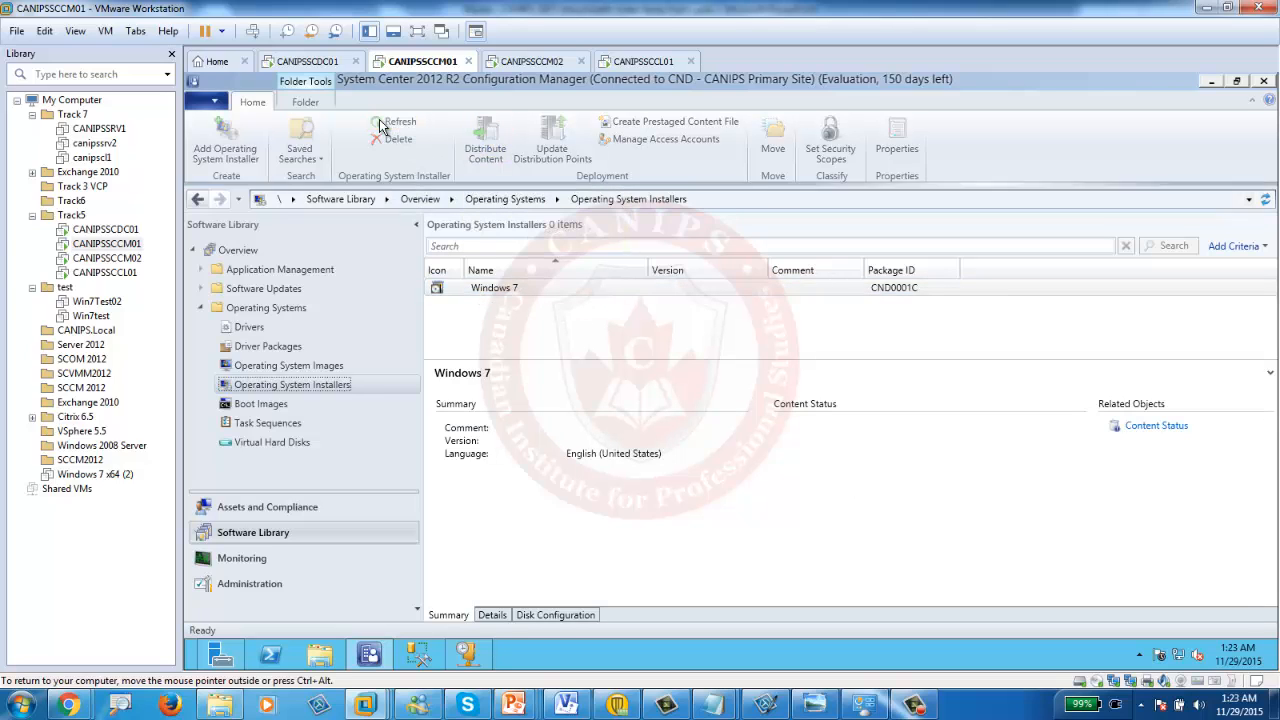
pyautogui.click(380, 124)
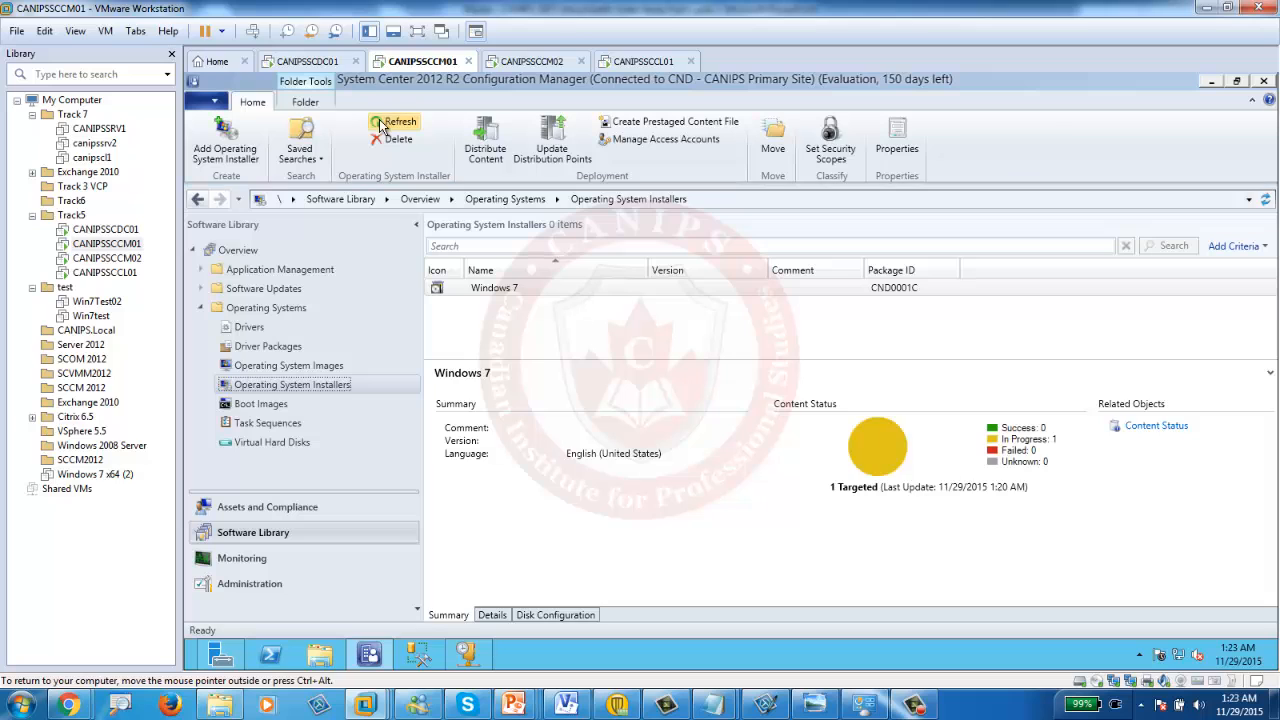
pyautogui.click(380, 124)
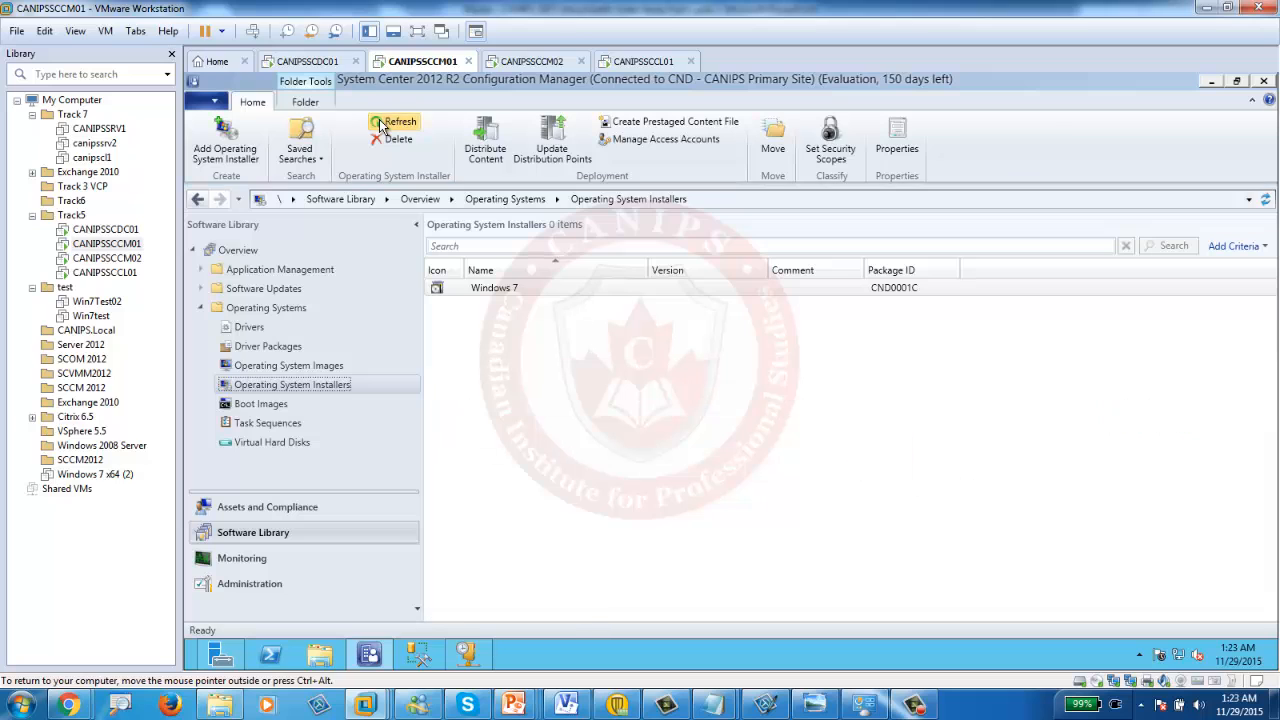
# Check the x64 boot image's content status, then show the task sequences
pyautogui.click(283, 403)
pyautogui.click(539, 289)
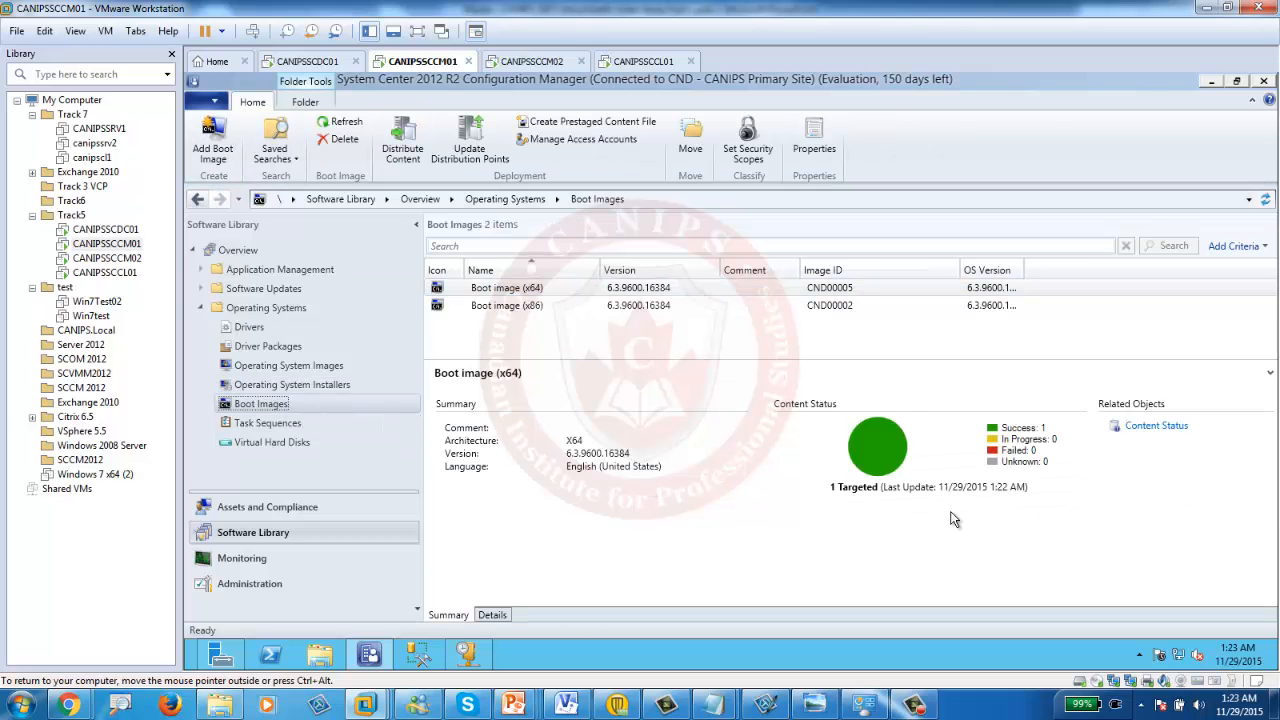
pyautogui.click(257, 425)
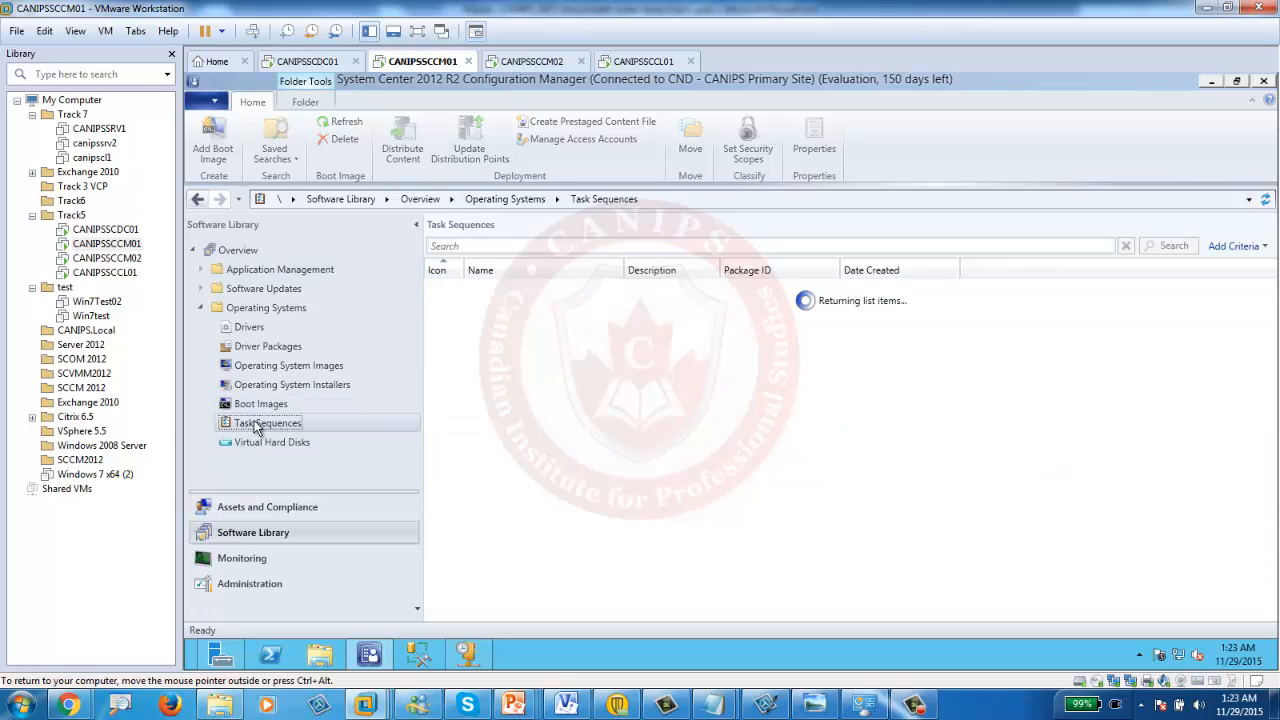
pyautogui.click(913, 705)
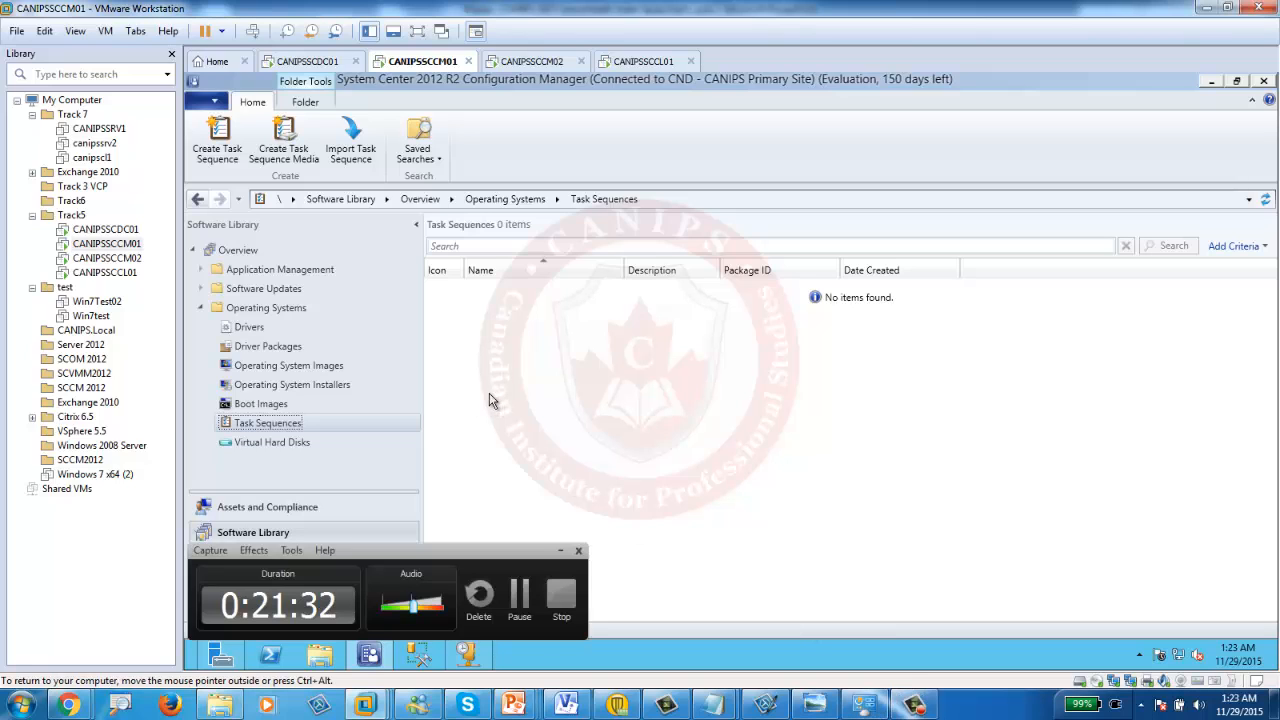
pyautogui.click(560, 550)
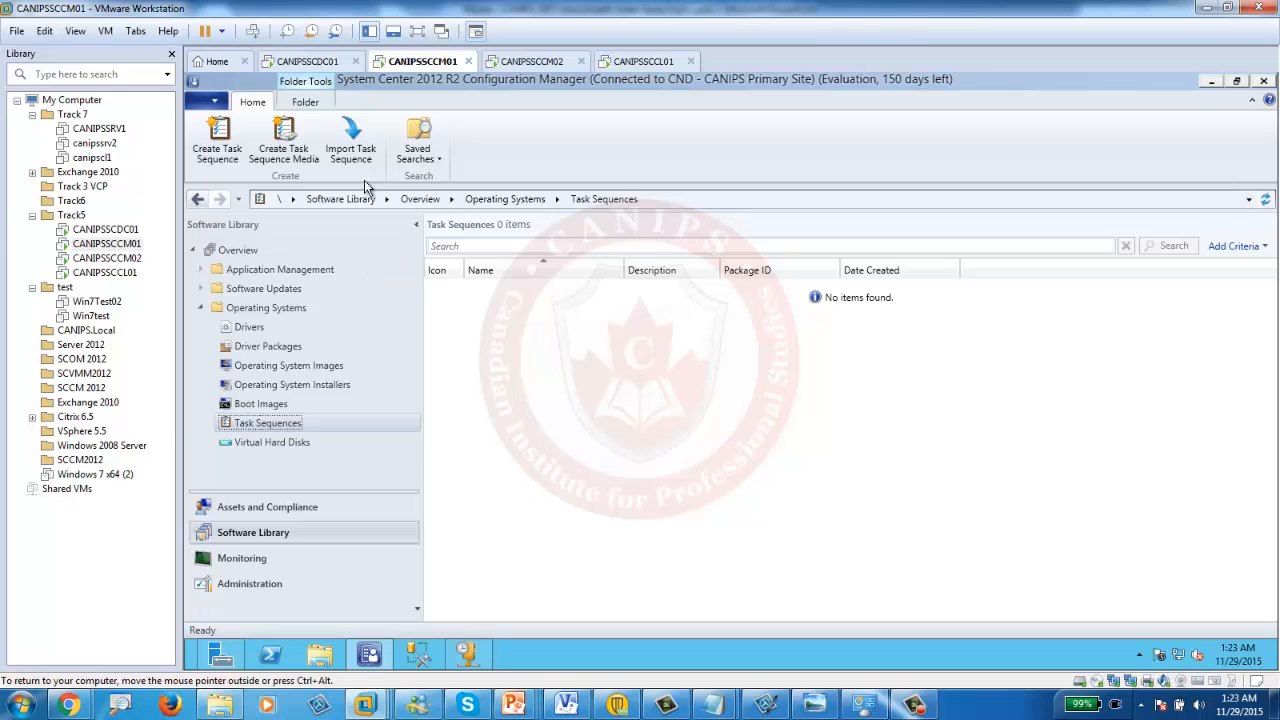
# Switch to Server Manager and view the WDS servers and events for CANIPSSCCM01
pyautogui.click(218, 656)
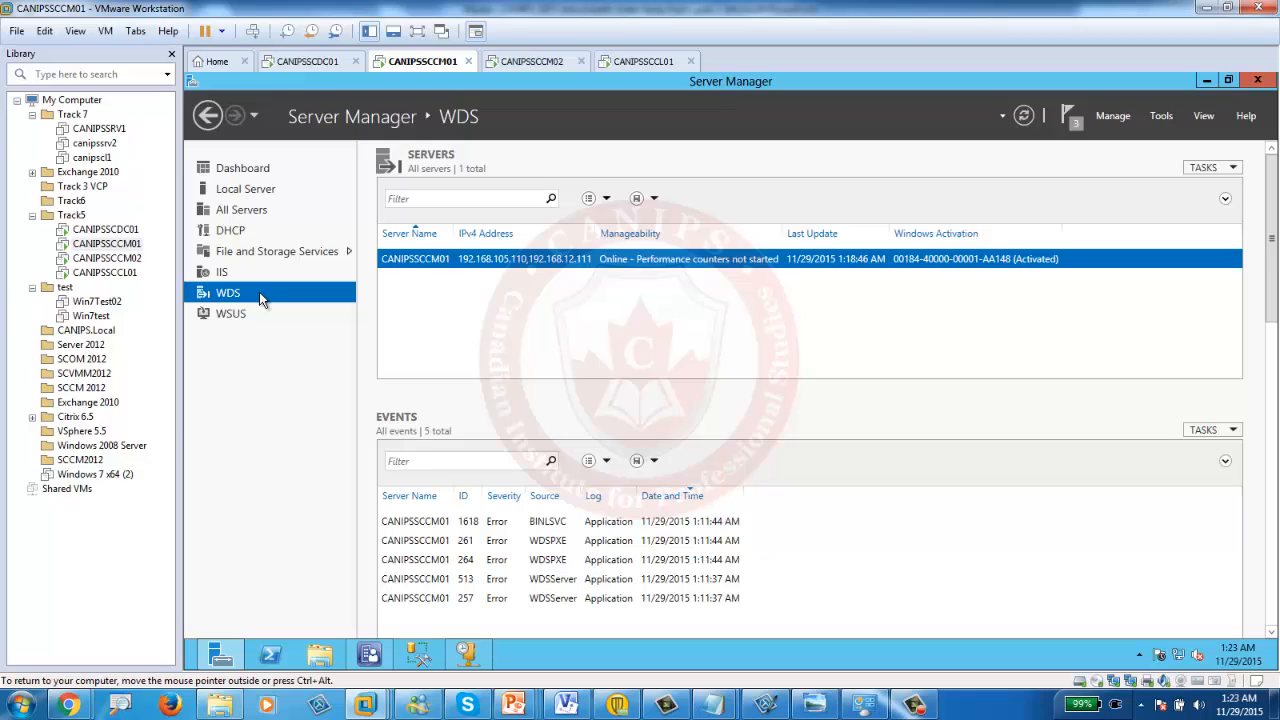
pyautogui.moveTo(243, 652)
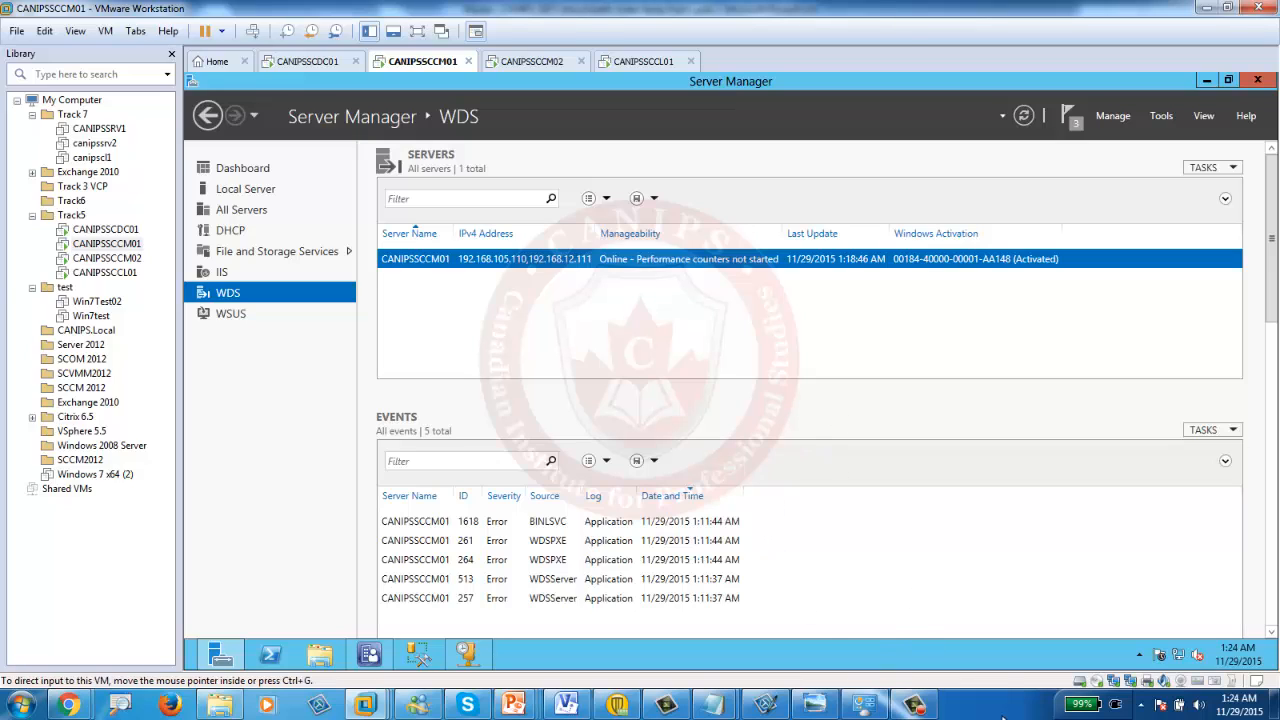
pyautogui.click(918, 705)
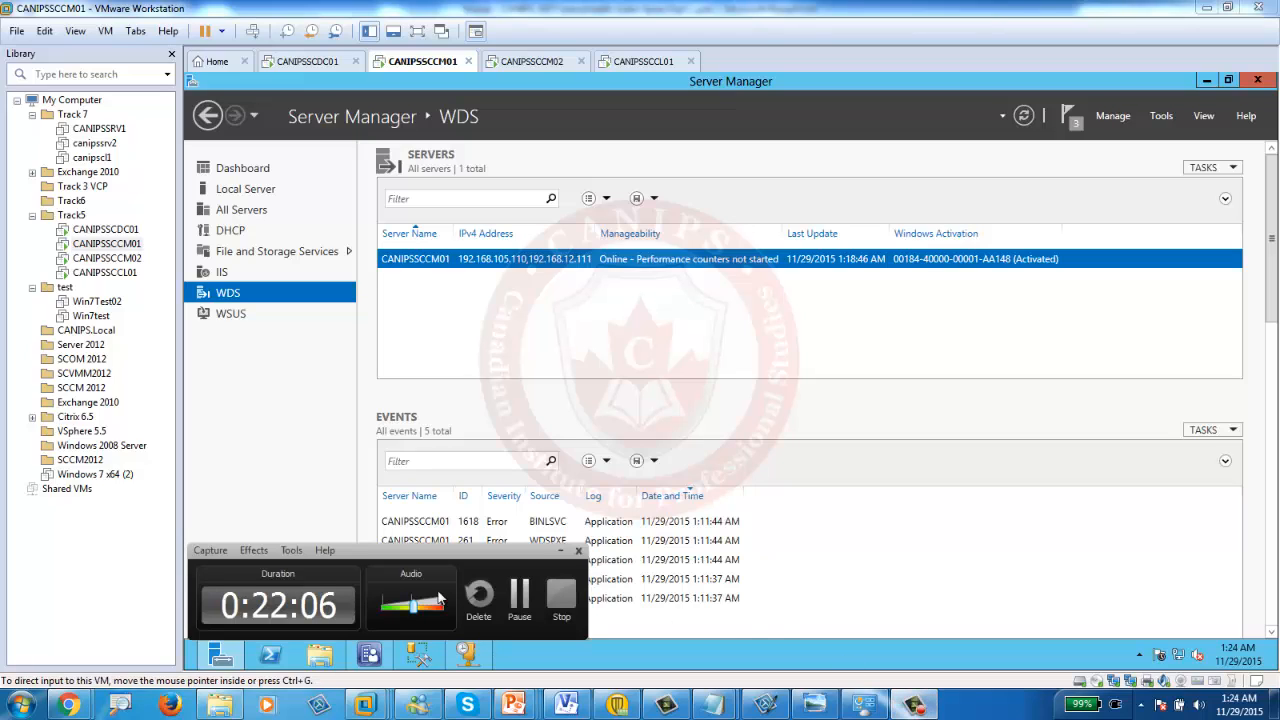